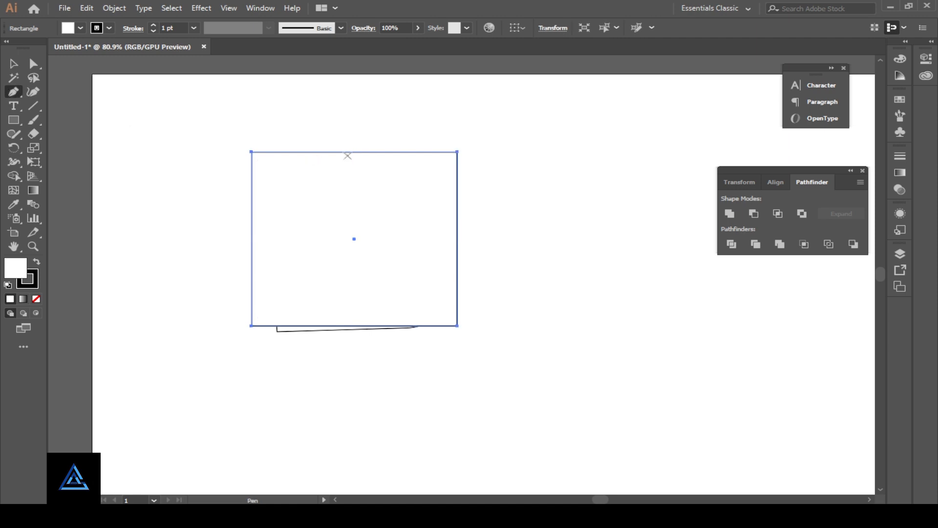
Add an anchor midway along the front rectangle's top edge, pull it down into a shallow notch, and reposition the rectangle's four corners
left_click(349, 153)
key("a")
left_click_drag(350, 152, 350, 171)
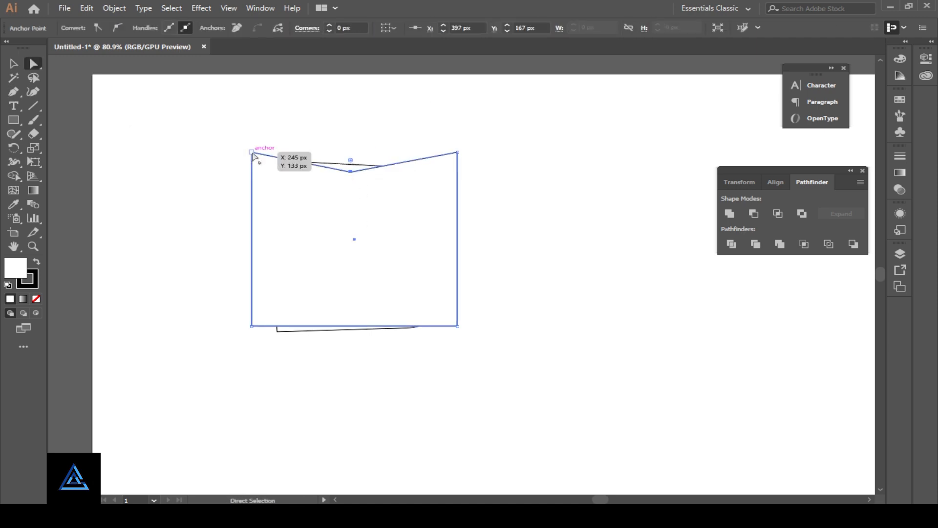
left_click_drag(252, 152, 243, 145)
left_click_drag(457, 152, 439, 160)
left_click_drag(251, 325, 262, 337)
left_click_drag(457, 326, 404, 330)
Send the notched shape to the back, behind the shape with the rounded lower-right corner
key("v")
right_click(319, 234)
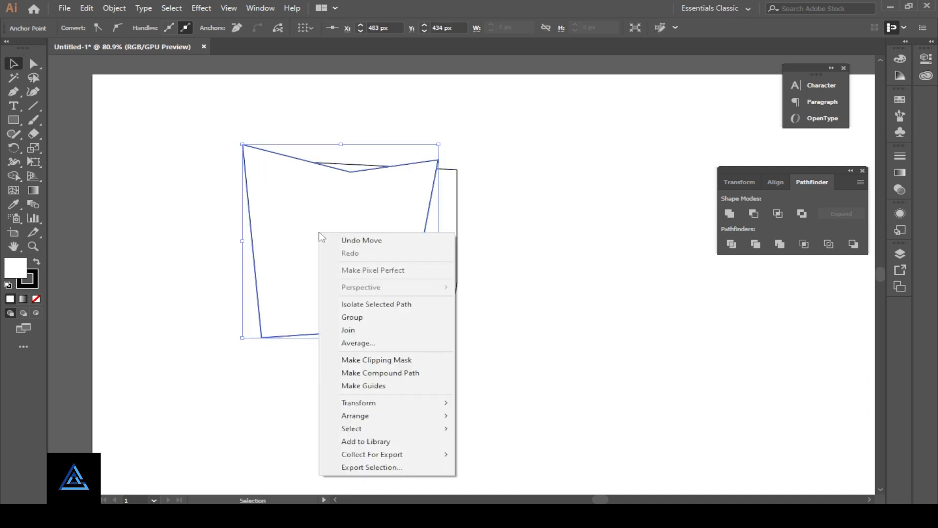
mouse_move(430, 415)
left_click(497, 455)
Give the front rounded shape a linear gradient fill from blue to purple, with no stroke
left_click(280, 223)
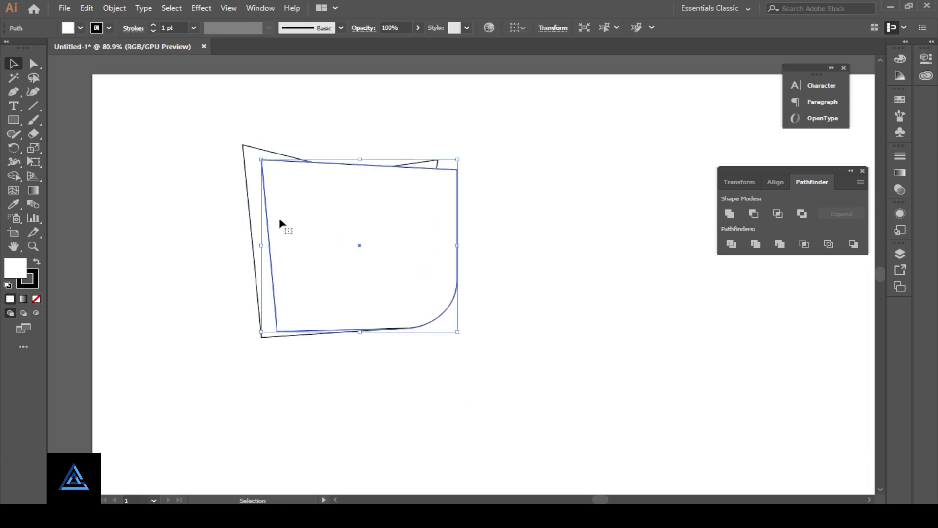
left_click(36, 298)
left_click(900, 174)
left_click(860, 261)
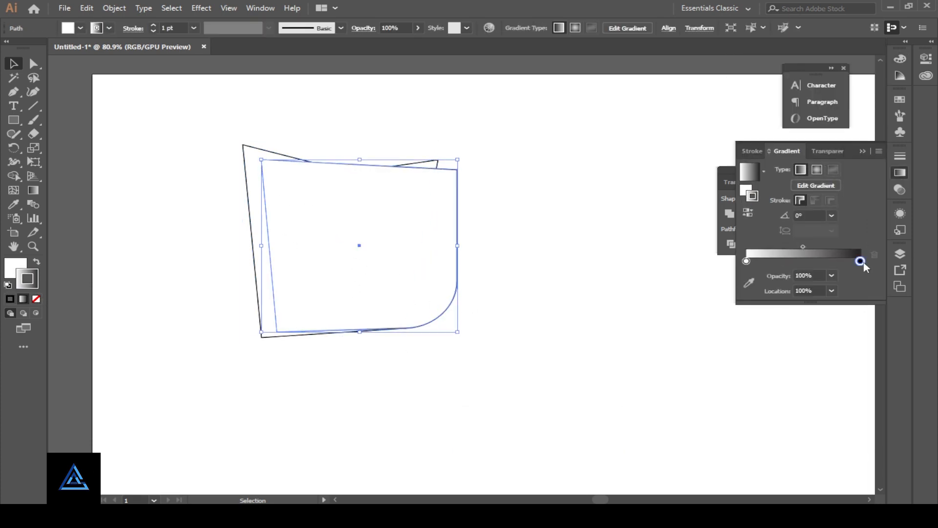
double_click(860, 261)
double_click(746, 261)
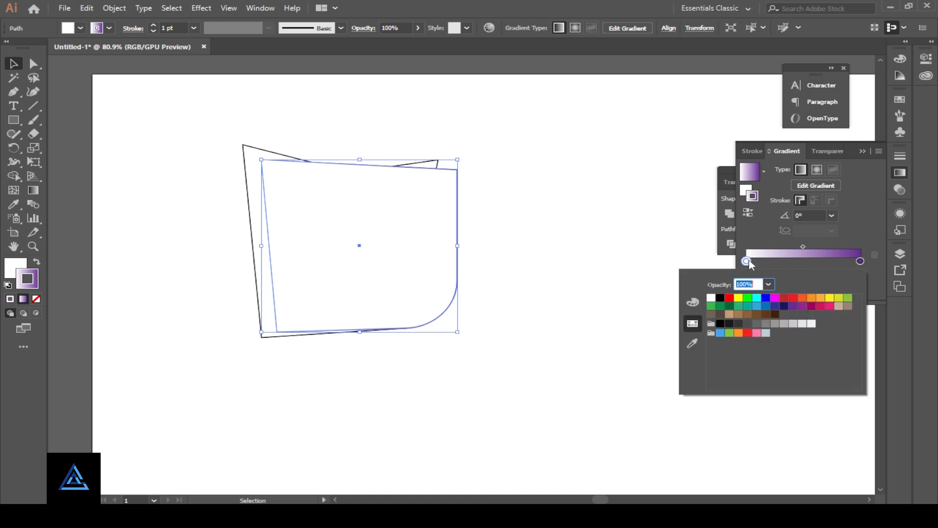
left_click(773, 309)
left_click(38, 262)
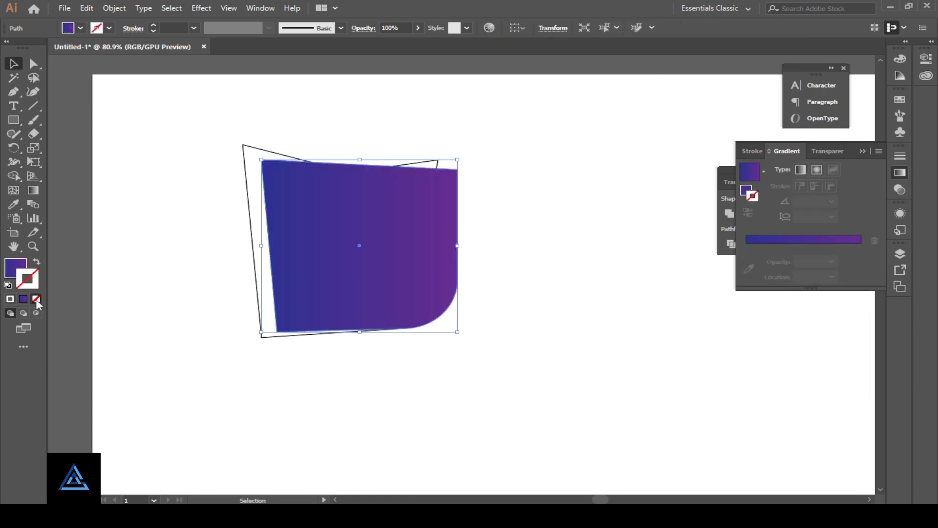
left_click(9, 271)
Run the gradient diagonally from the shape's upper-left corner to its rounded lower-right corner
key("g")
left_click_drag(270, 166, 438, 312)
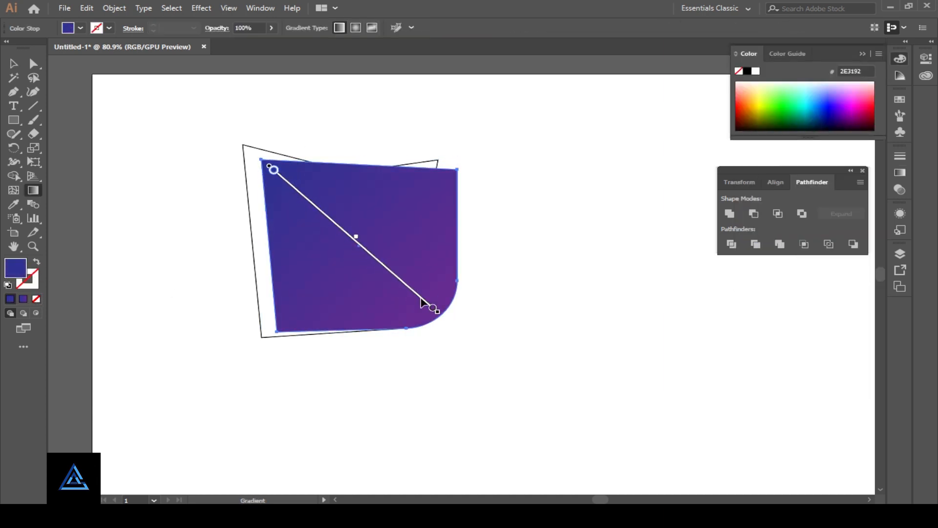
key("v")
Fill the notched back shape with dark grey 1A1A1A and remove its stroke
left_click(251, 220)
key("shift+x")
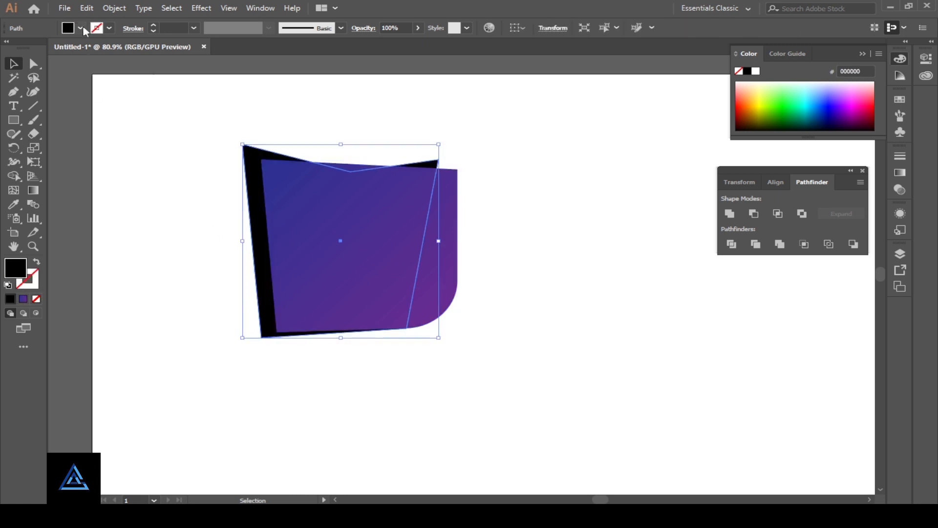
left_click(80, 28)
left_click(35, 82)
Shift the dark back shape's lower corners to the right and round its lower-right corner to follow the gradient shape's curve
key("a")
left_click(267, 332)
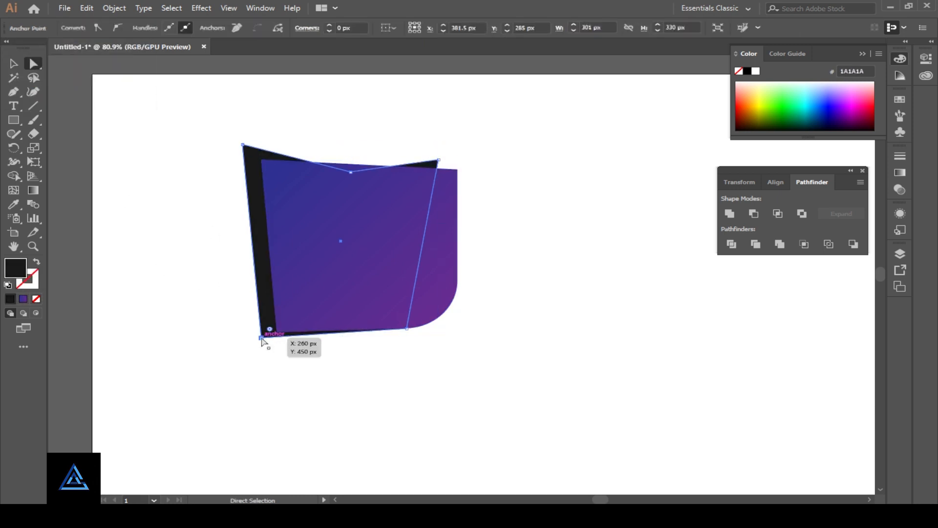
left_click(407, 329, "shift")
left_click_drag(407, 329, 452, 332)
left_click(476, 212)
key("space")
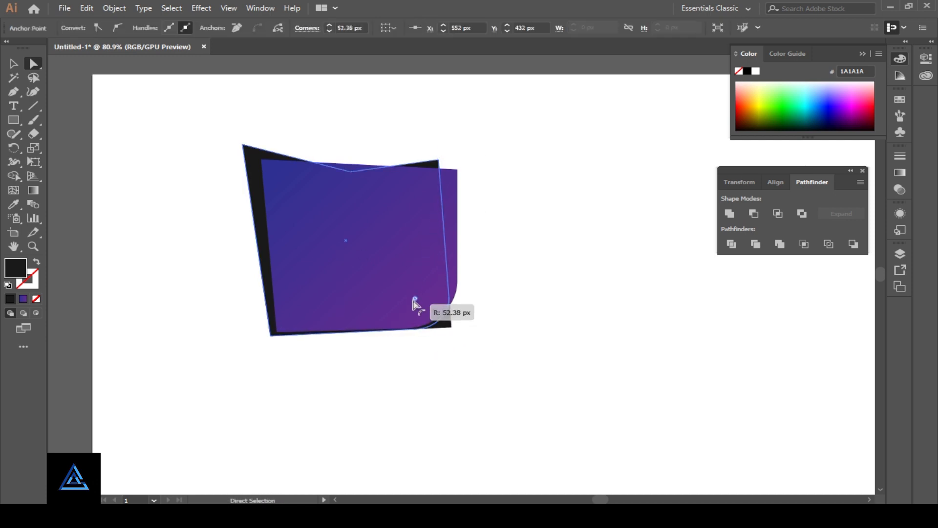
left_click_drag(414, 304, 373, 241)
Move the dark shape's upper-right corner and its notch point slightly to the right, leaving nothing selected
key("ctrl+1")
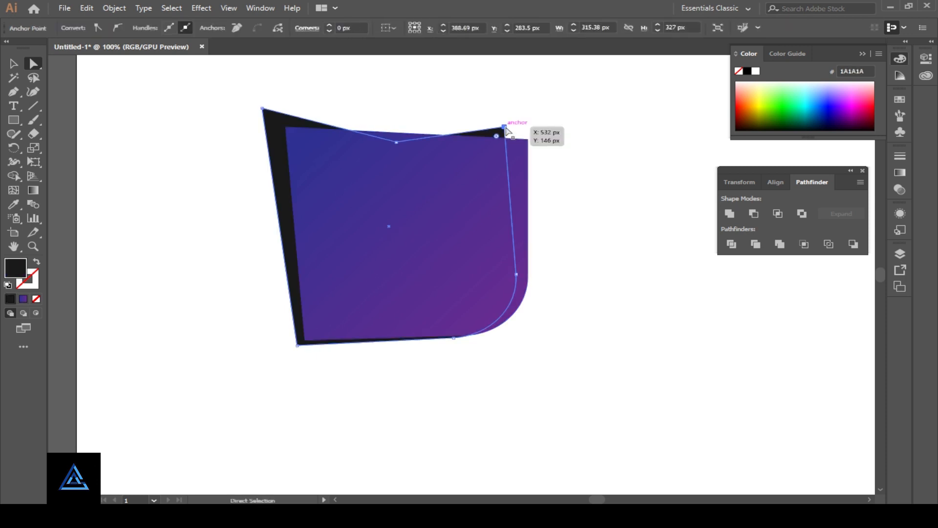
left_click_drag(506, 128, 514, 126)
left_click_drag(397, 142, 415, 138)
key("ctrl+shift+a")
Draw a dark blue rectangle inside the upper part of the gradient shape, inset from its edges
key("space")
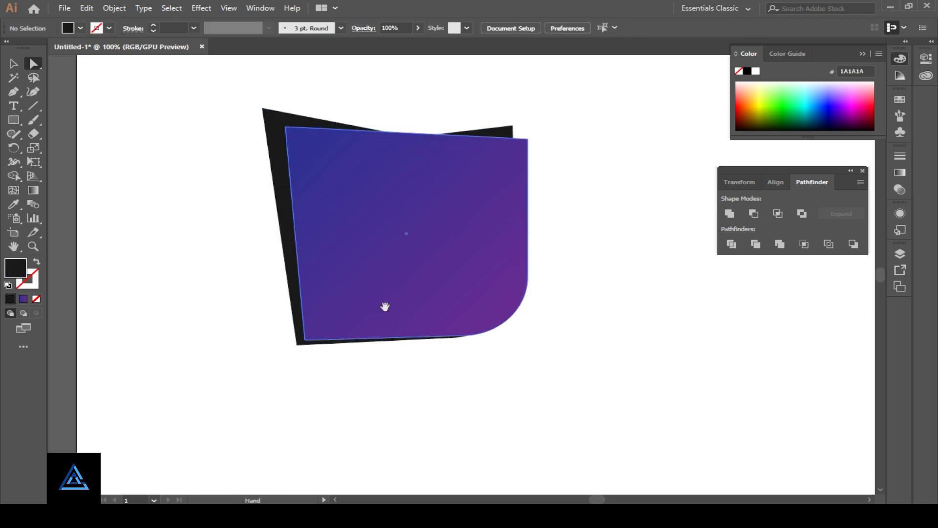
left_click_drag(385, 307, 378, 290)
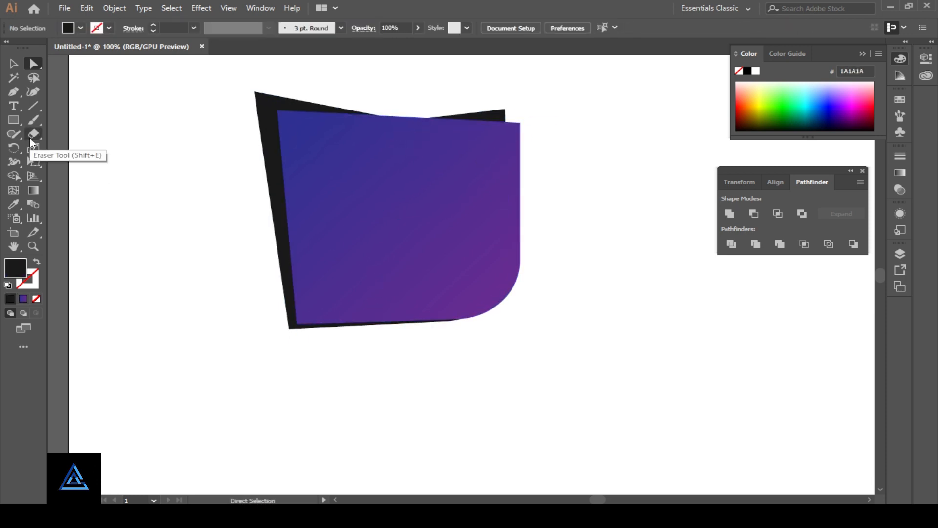
left_click_drag(14, 134, 83, 147)
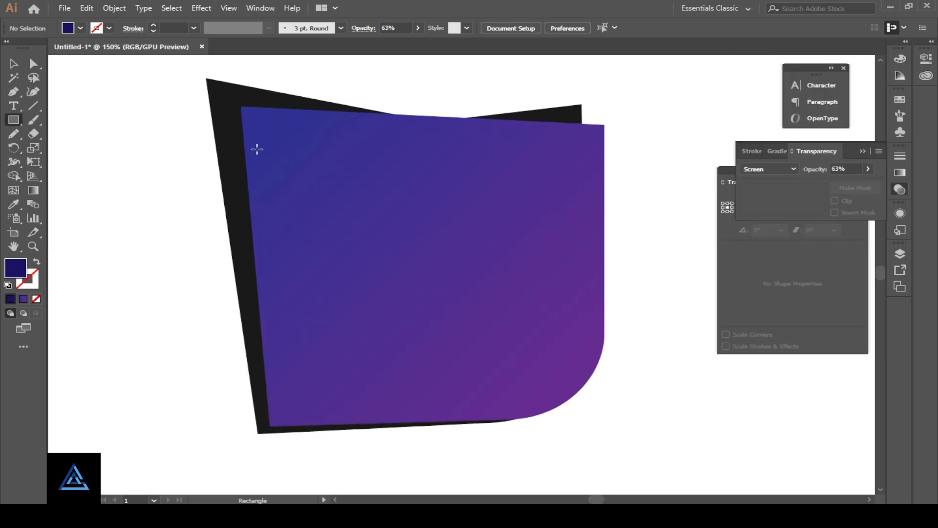
mouse_move(272, 136)
left_mouse_down()
mouse_move(579, 283)
mouse_move(585, 333)
left_mouse_up()
Skew the inner rectangle's corners to follow the gradient shape and round its lower-right corner to about 42 px
key("a")
left_click_drag(272, 136, 271, 127)
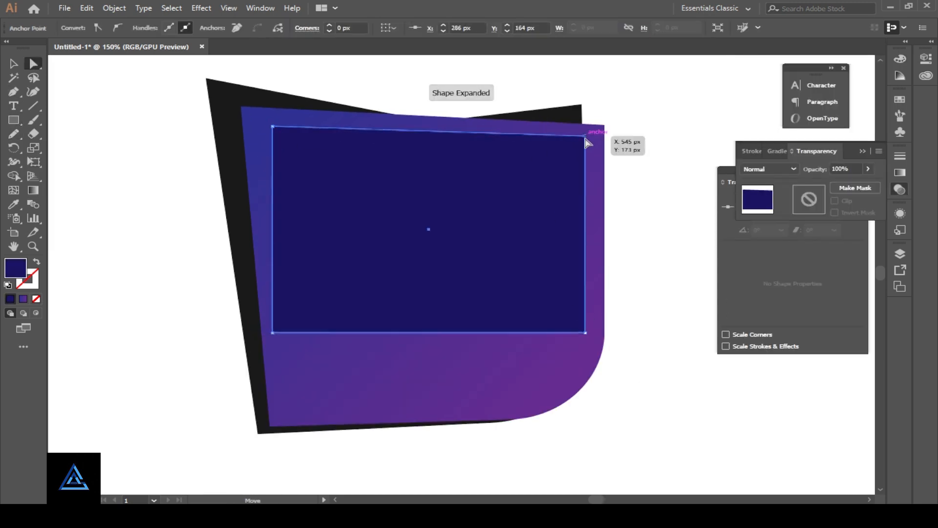
left_click_drag(585, 137, 586, 140)
left_click_drag(273, 332, 280, 331)
left_click(585, 333)
left_click_drag(576, 325, 536, 286)
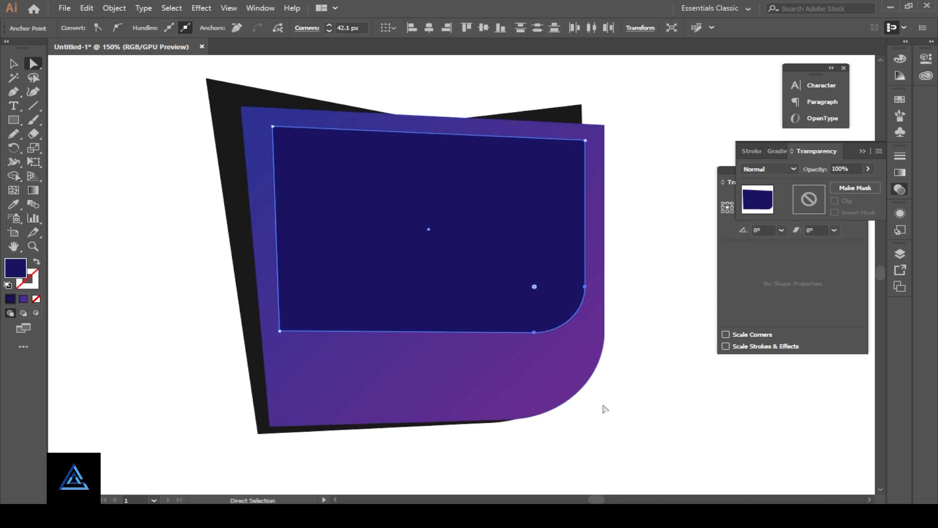
Set the inner panel's blend mode to Screen and deselect it
left_click(769, 168)
left_click(764, 258)
left_click(641, 293)
Draw a freehand wedge about 113 by 31 px in the gradient shape's lower-left corner and fill it with red C1272D
left_click_drag(317, 230, 370, 206)
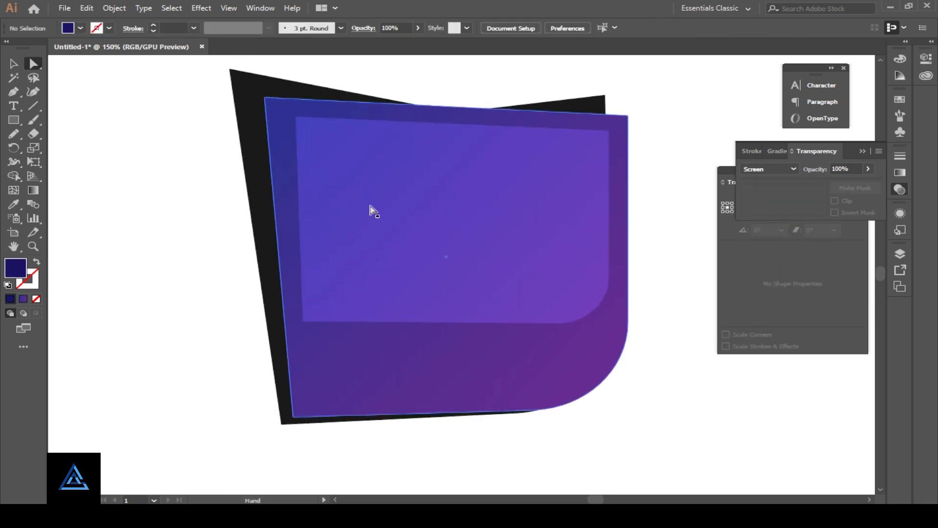
left_click(386, 226)
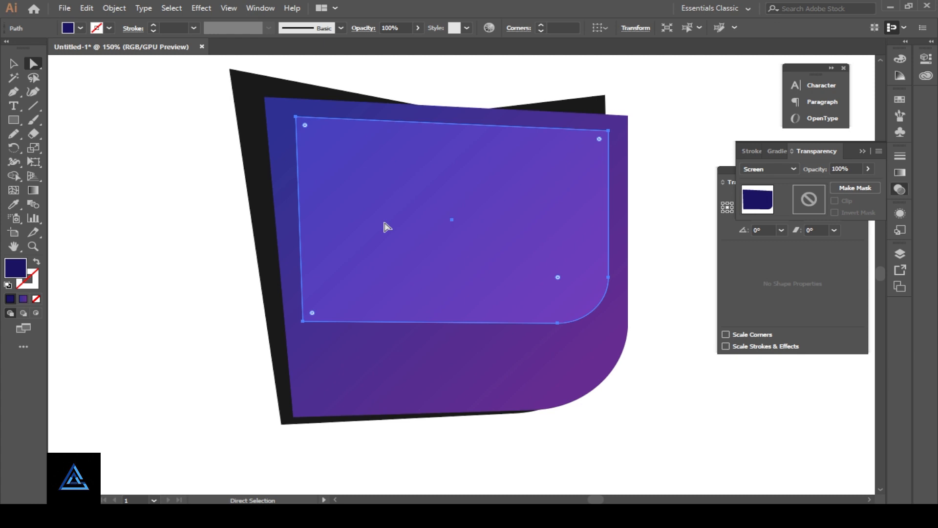
left_click(286, 205)
left_click(14, 134)
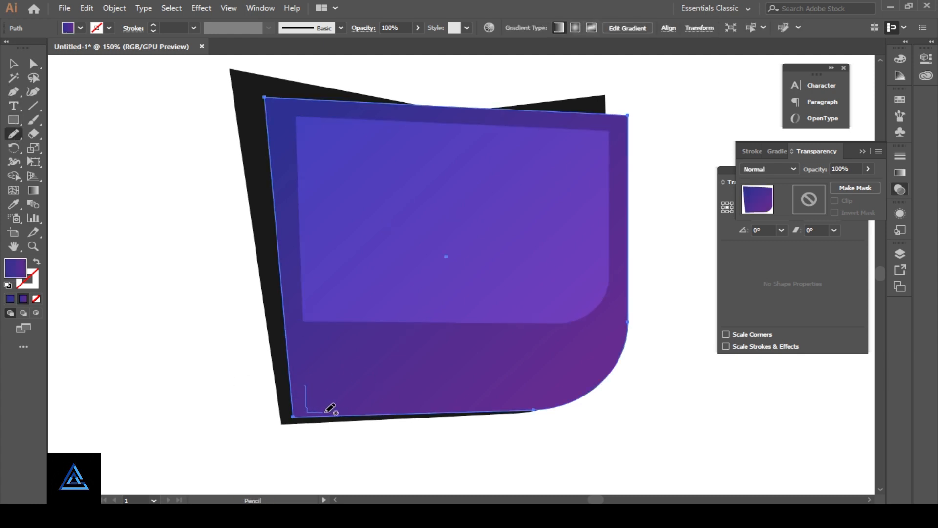
left_click_drag(311, 374, 308, 376)
left_click(10, 298)
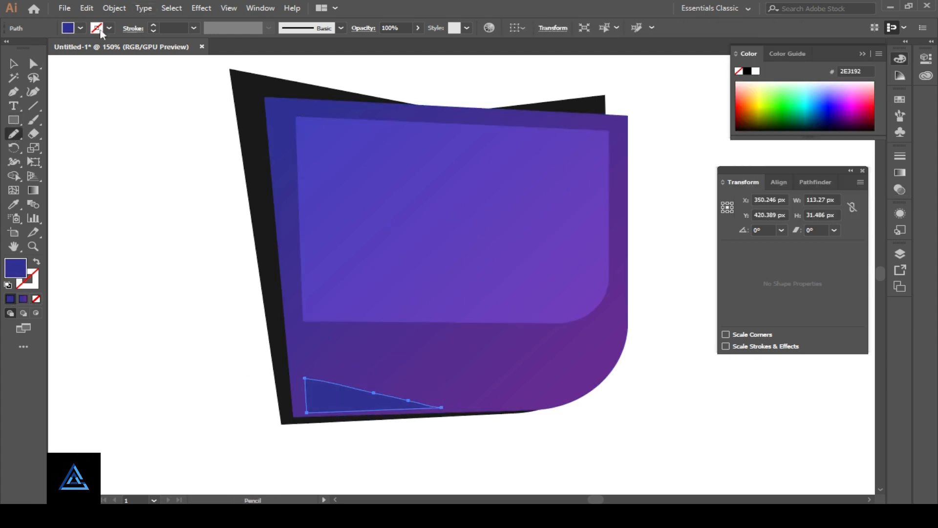
left_click(81, 28)
left_click(99, 47)
Draw a thin freehand crescent about 110 by 56 px along the lower-right curve and delete the red wedge
left_click(615, 334)
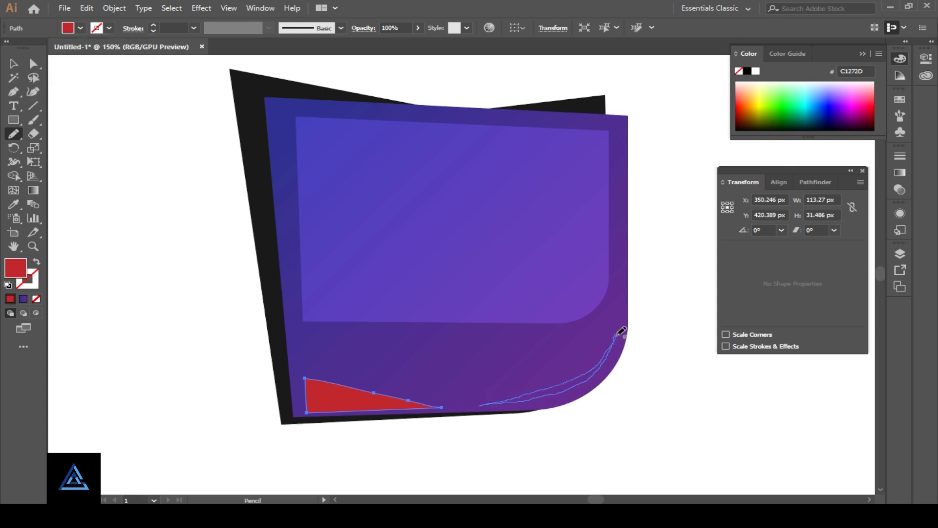
key("v")
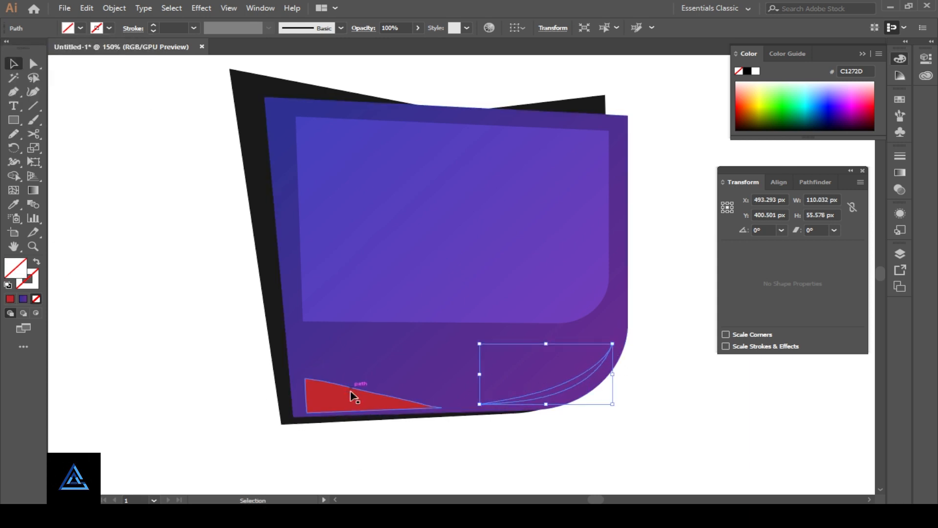
left_click(352, 394)
key("Delete")
Fill the crescent with solid blue 2E3192
left_click(551, 396)
left_click(556, 386)
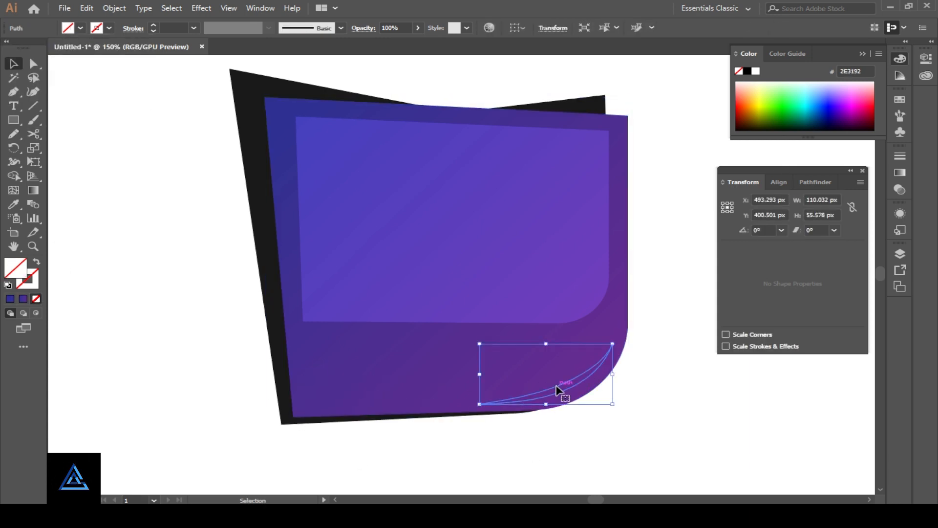
Draw a gradient-filled triangular wedge about 209 by 29 px just below the inner panel with the Pen tool
left_click(313, 362)
left_click(14, 92)
left_click(306, 330)
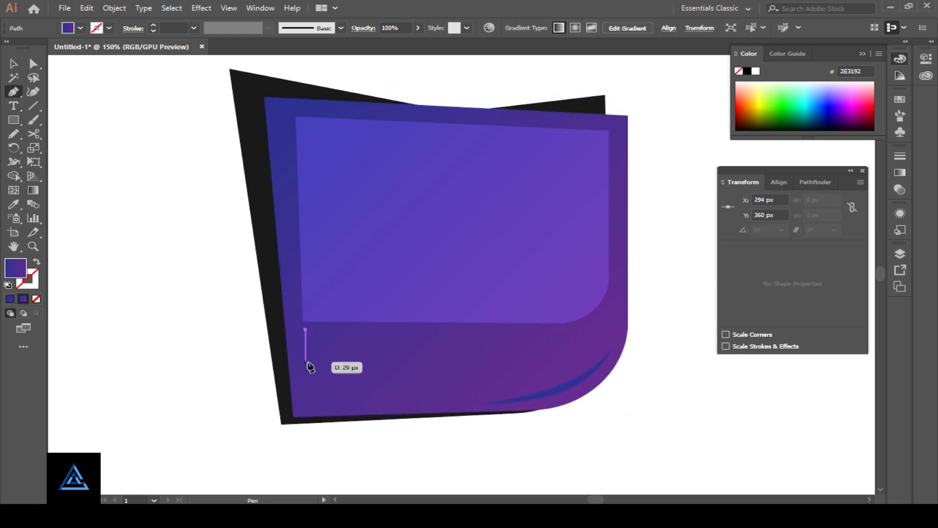
left_click(305, 361)
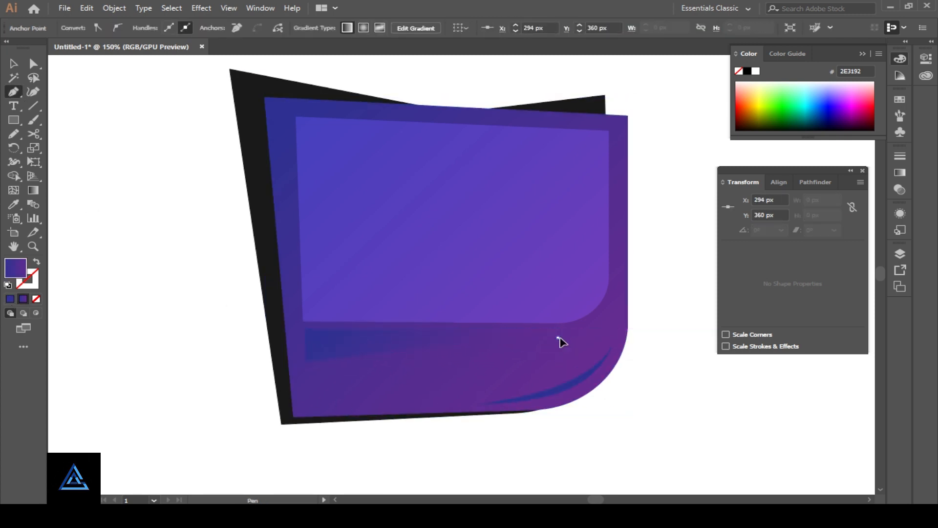
left_click(558, 329)
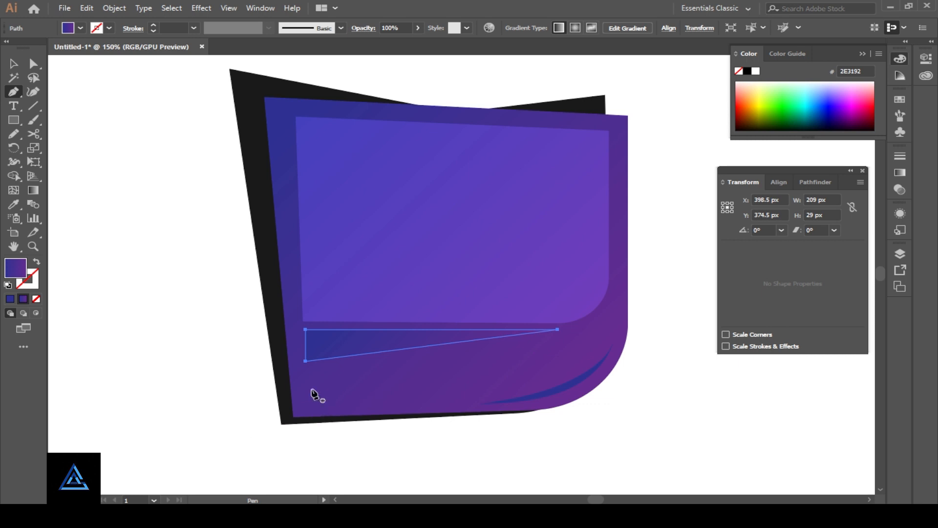
Draw a freehand forked swoosh about 199 by 54 px below the triangular wedge, filled with the same gradient
key("n")
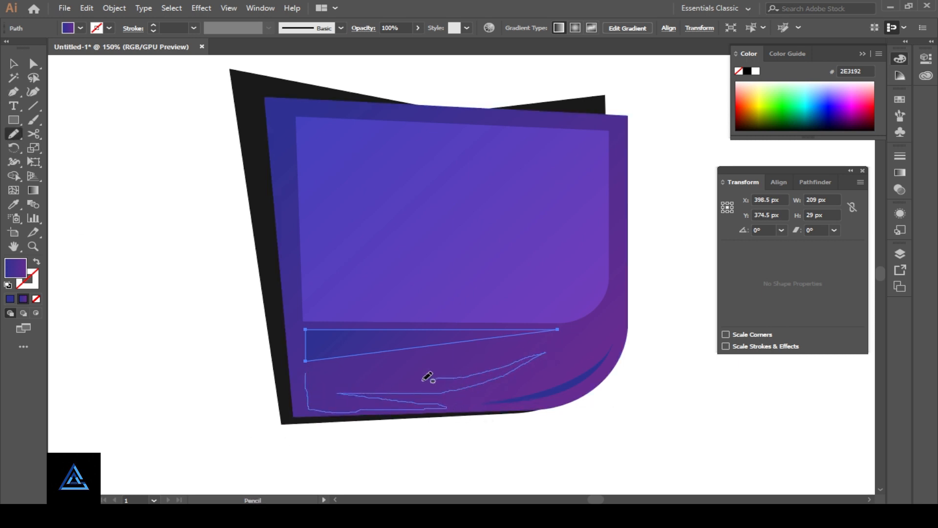
left_click_drag(310, 375, 306, 374)
key("i")
left_click(338, 344)
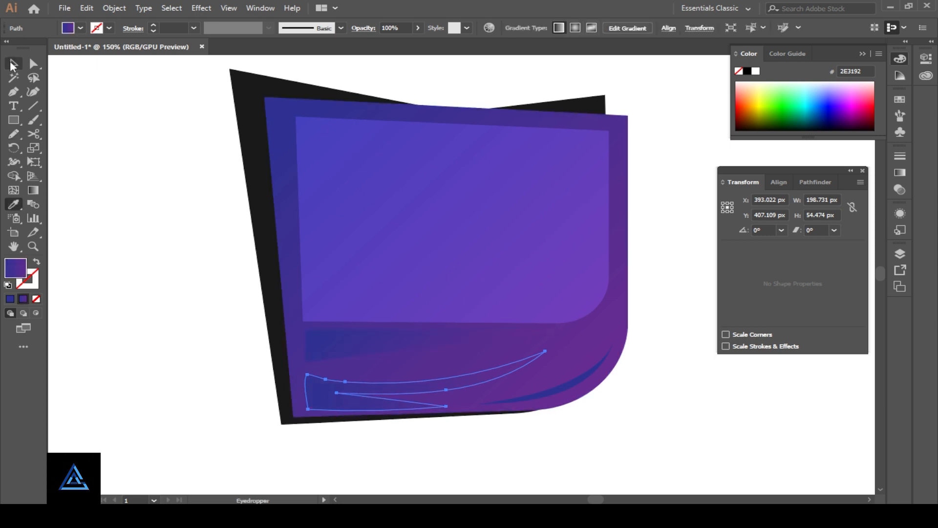
Apply the crescent's solid blue to both the triangular wedge and the forked swoosh with the Eyedropper
left_click(13, 64)
left_click(696, 385)
key("space")
left_click_drag(696, 385, 636, 376)
left_click(269, 339)
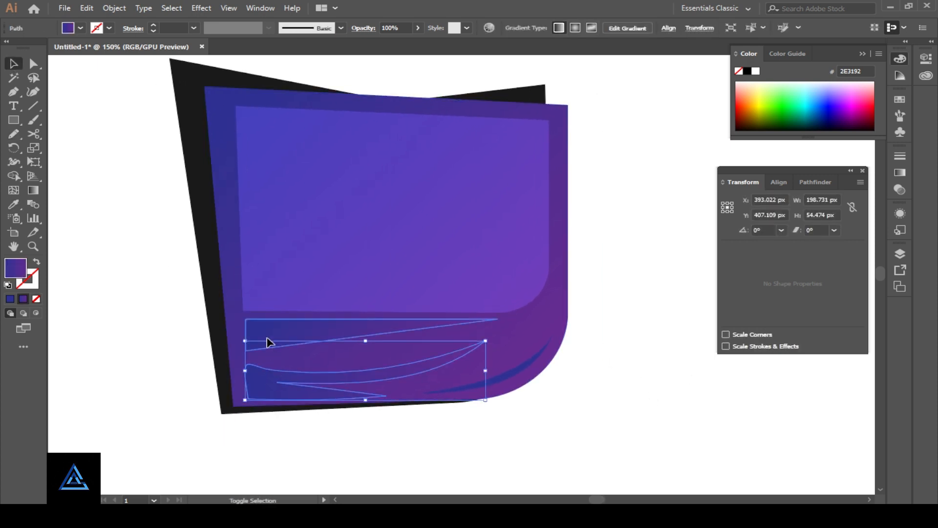
key("i")
left_click(495, 381)
Fill only the triangular wedge with bright pure blue
left_click(14, 64)
left_click(125, 195)
left_click(291, 331)
left_click(80, 28)
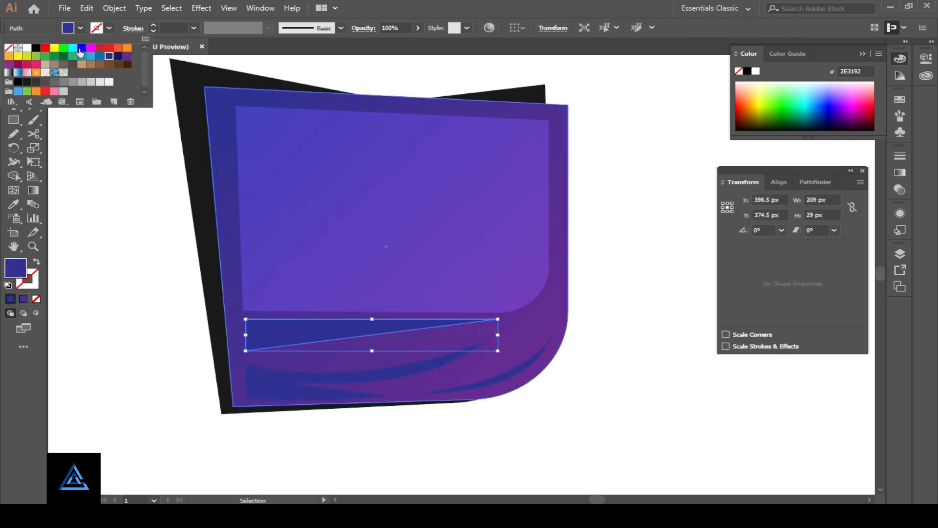
left_click(74, 47)
left_click(162, 209)
Fill the forked swoosh with dark grey 333333
left_click(267, 381)
left_click(82, 28)
left_click(32, 73)
left_click(501, 433)
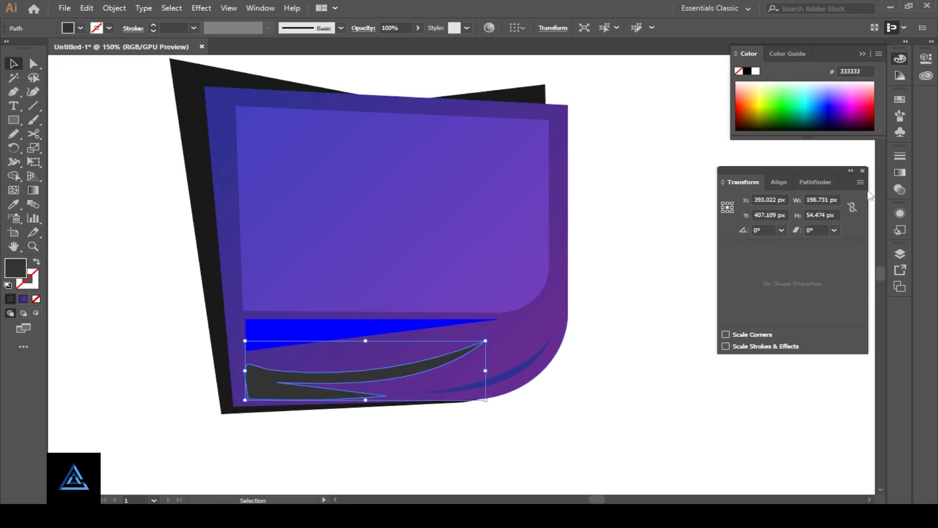
Try the Screen blend mode on the forked swoosh and settle on Overlay
left_click(900, 173)
left_click(900, 190)
left_click(767, 169)
left_click(771, 254)
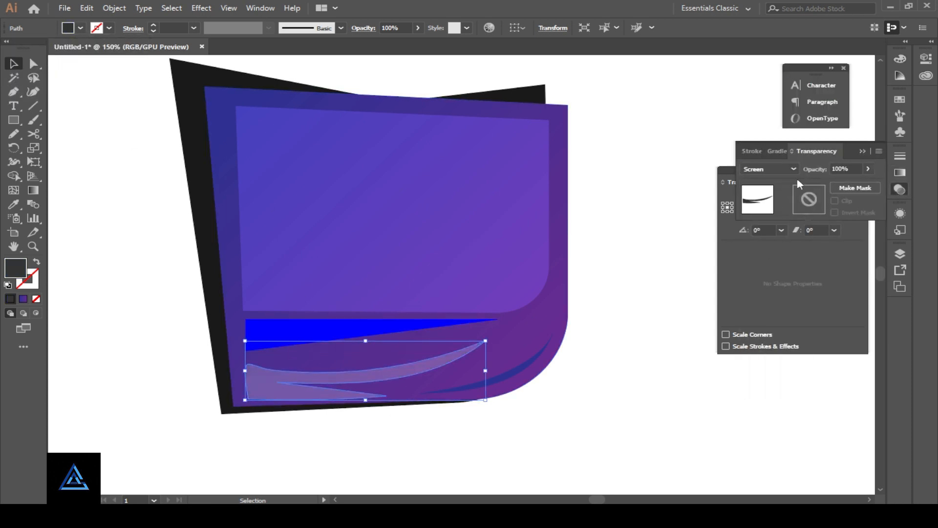
left_click(768, 170)
left_click(781, 282)
left_click(832, 184)
Compare Overlay and Soft Light on the crescent, keep Soft Light as its blend mode, and deselect it
left_click(518, 367)
left_click(770, 170)
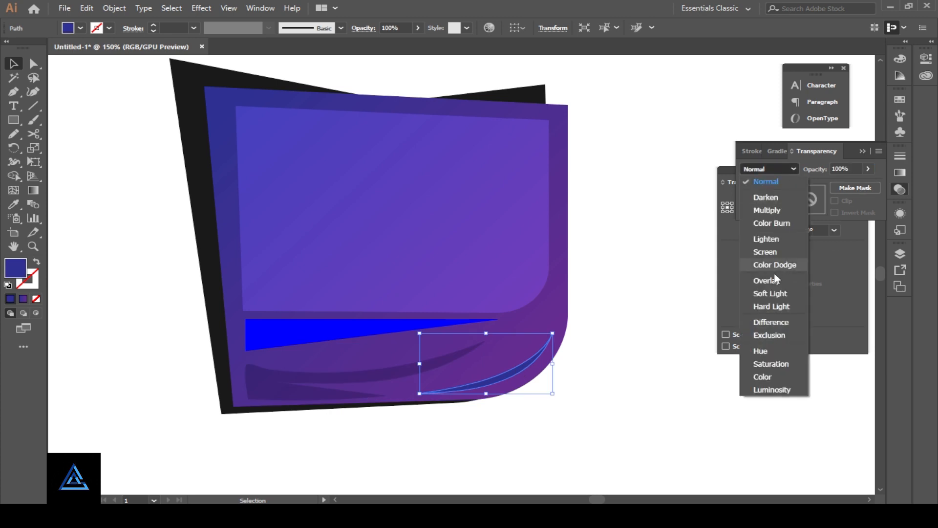
left_click(782, 293)
left_click(769, 170)
left_click(767, 283)
left_click(767, 169)
left_click(767, 295)
left_click(647, 413)
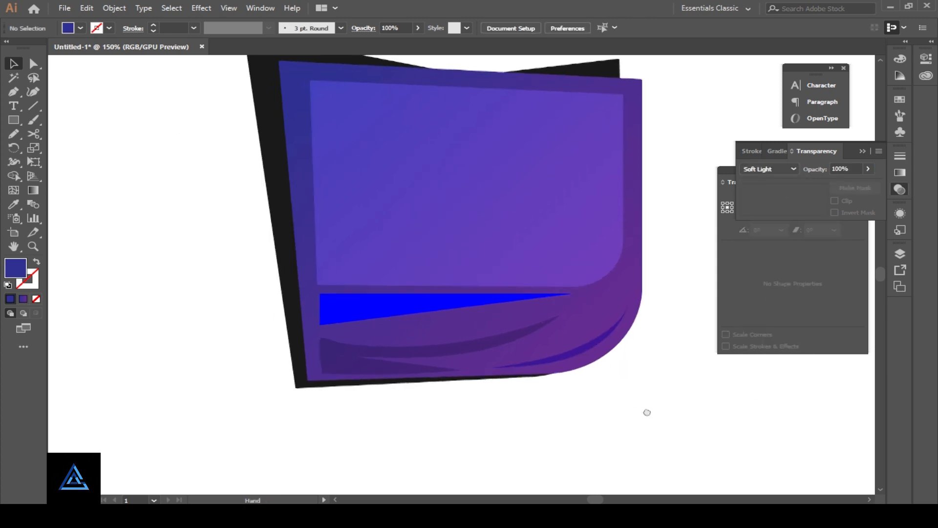
Set the bright blue triangular wedge's blend mode to Screen and deselect it
left_click(389, 351)
left_click(768, 169)
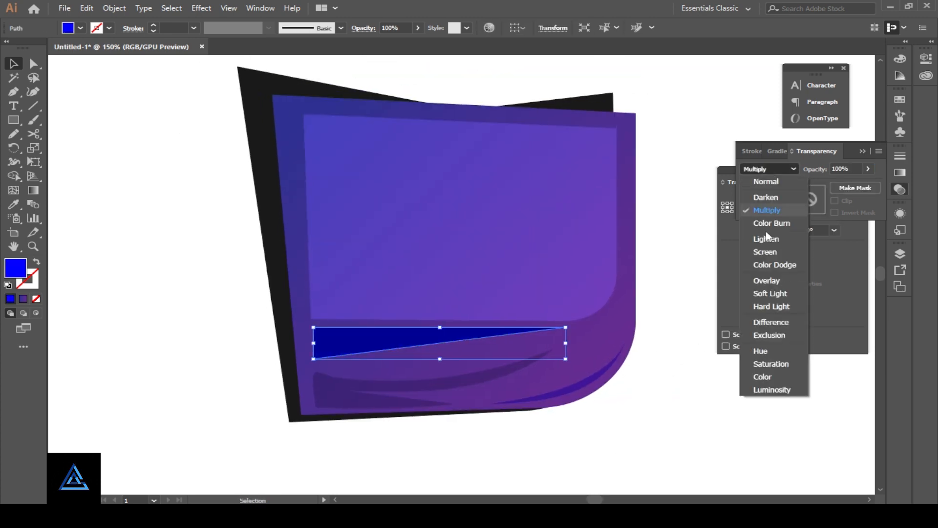
left_click(771, 256)
left_click(697, 438)
Reduce the crescent's opacity to 43% with its Soft Light blending and deselect it
left_click_drag(674, 374, 710, 307)
left_click(508, 312)
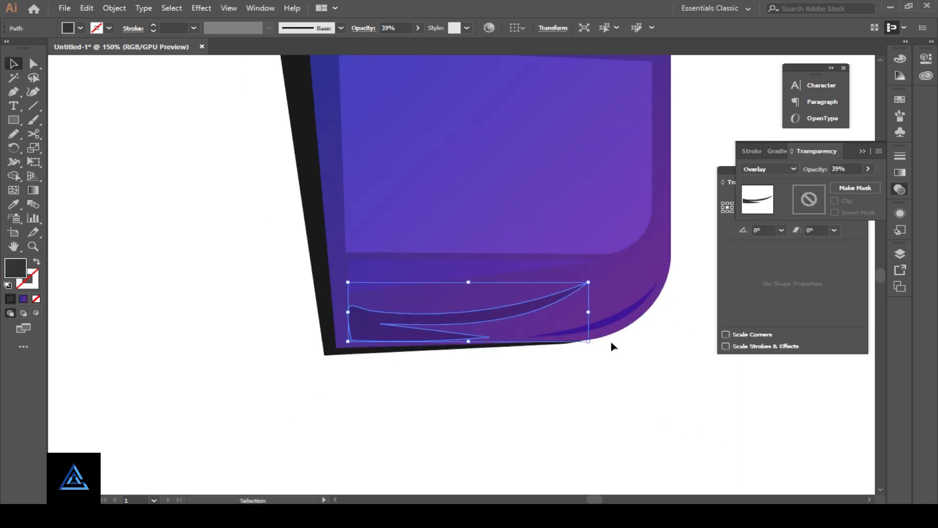
left_click(628, 313, "shift")
left_click(665, 386)
left_click(506, 312)
left_click(617, 320)
left_click(868, 169)
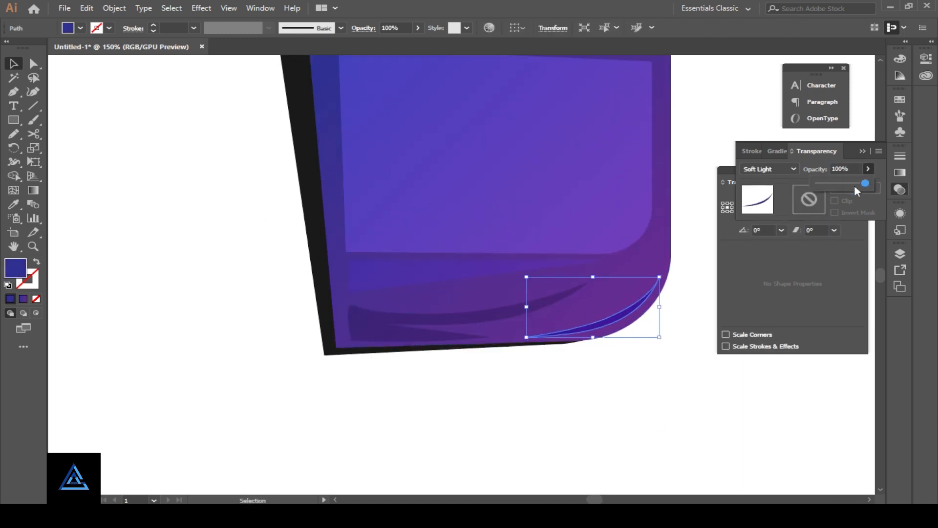
left_click(675, 378)
Draw an open angled path along the purple shape's upper-right border with the Pen tool and swap its blue fill to the stroke
scroll(674, 378, "up", 3)
key("p")
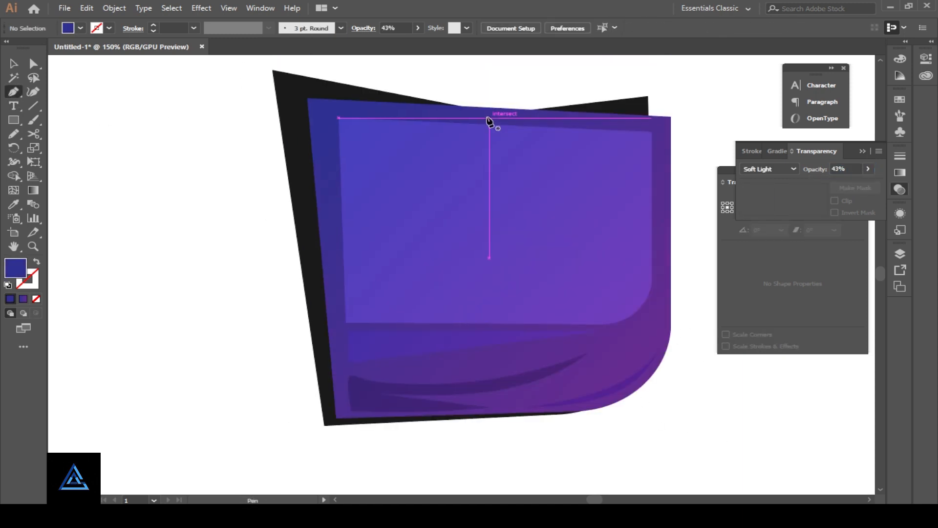
left_click(489, 115)
left_click(659, 125)
left_click(659, 324)
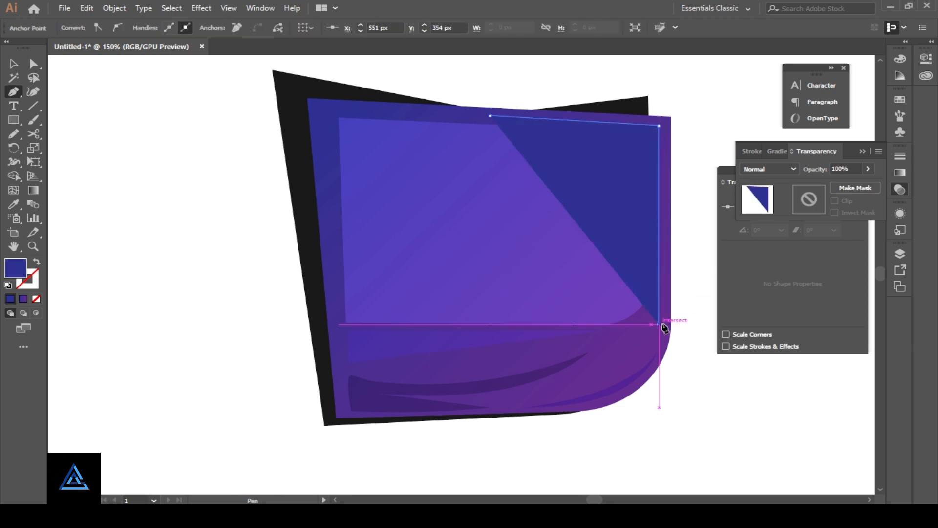
key("v")
key("shift+x")
Give the open border path's stroke round caps and a dashed line
left_click(901, 156)
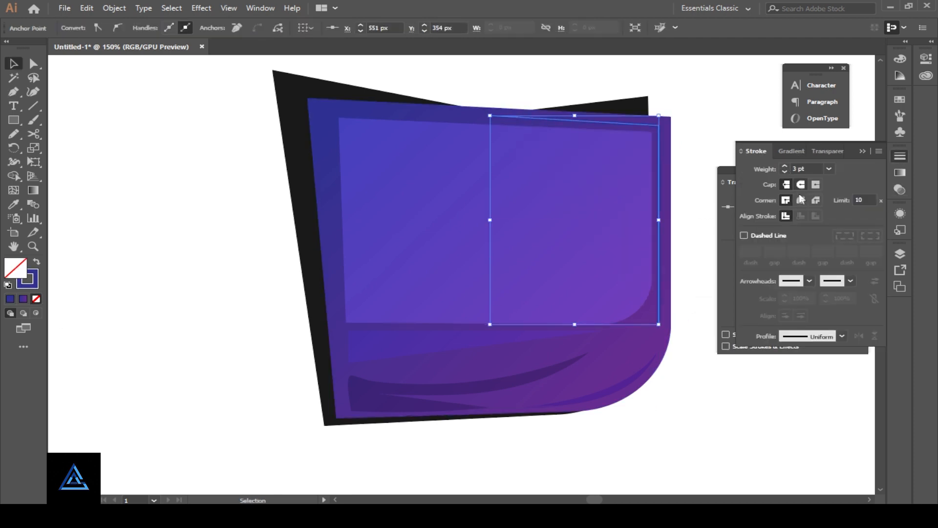
left_click(801, 184)
left_click(744, 235)
Try Multiply and Color Dodge on the dashed path, settle on Overlay, and set its opacity to 39%
left_click(900, 189)
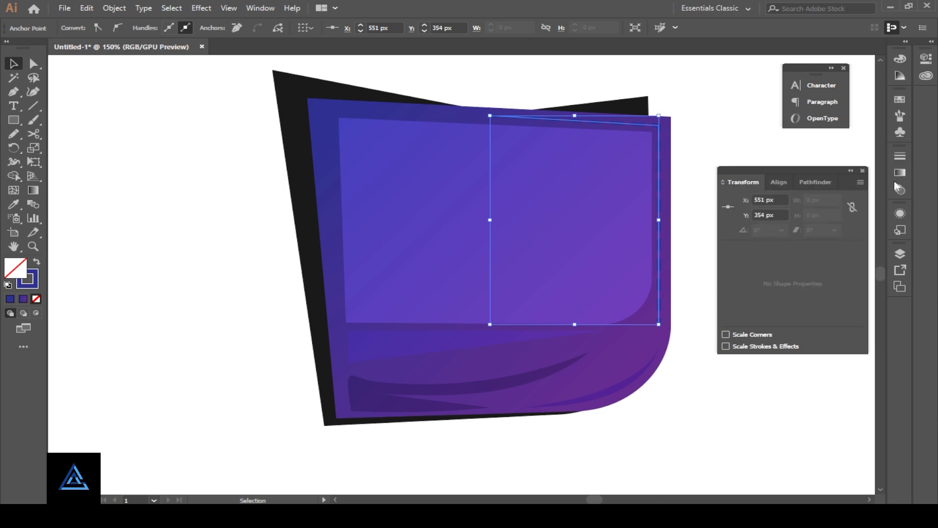
left_click(776, 170)
left_click(777, 210)
left_click(794, 170)
left_click(778, 266)
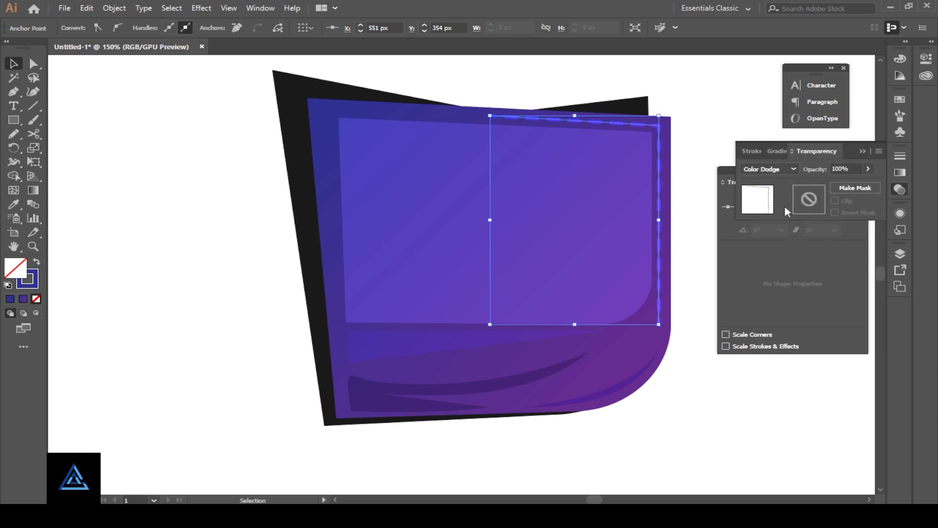
left_click(787, 170)
left_click(777, 280)
left_click(868, 169)
left_click(700, 236)
left_click(696, 275)
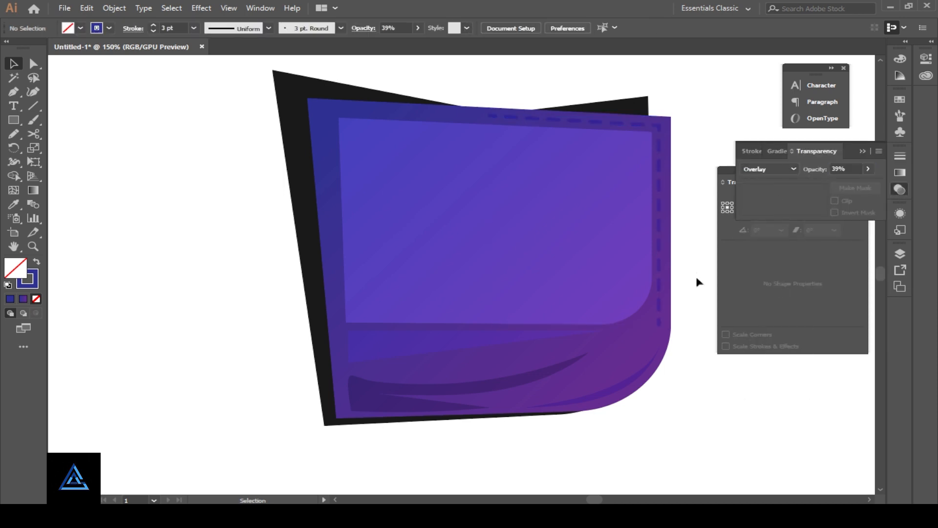
Select the dashed border path and set its stroke weight to 1 pt
mouse_move(696, 276)
left_mouse_down()
mouse_move(628, 311)
mouse_move(667, 264)
mouse_move(654, 314)
left_mouse_up()
left_click(591, 288)
left_click(900, 157)
left_click(643, 328)
left_click(599, 201)
Change the thin dashed path's blend mode to Color Burn and deselect it
left_click(901, 189)
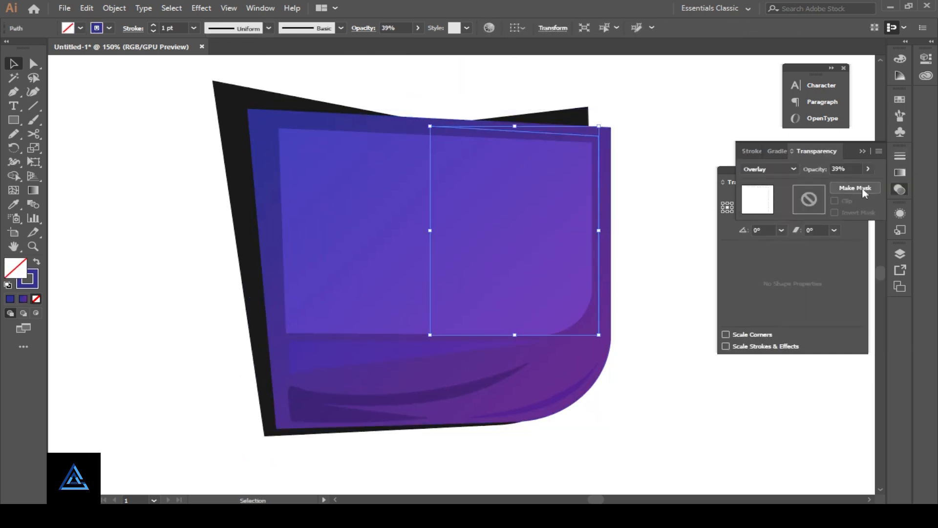
left_click(766, 169)
left_click(763, 227)
left_click(683, 231)
left_click(600, 255)
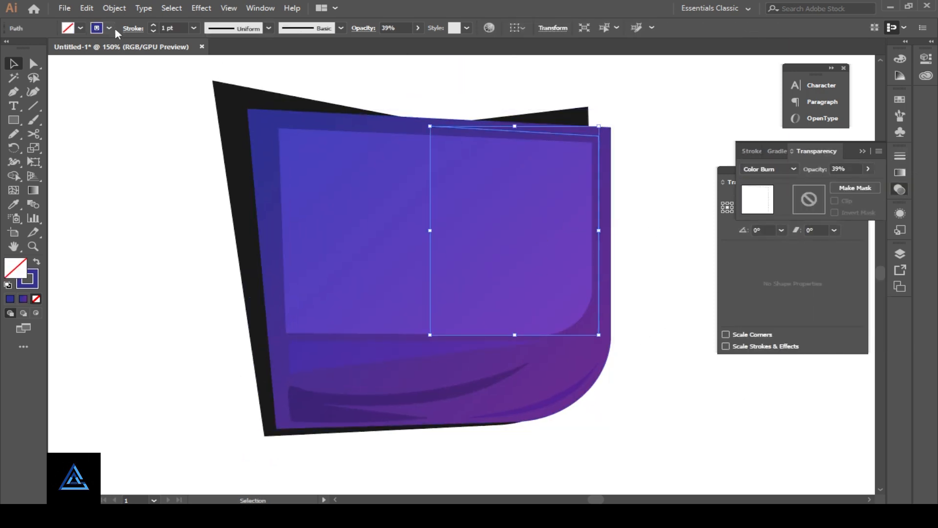
left_click(109, 28)
left_click(682, 188)
Draw a thin pointed corner accent in the purple shape's upper-left border and fill it with the sampled blue-purple gradient
left_click_drag(634, 358, 622, 342)
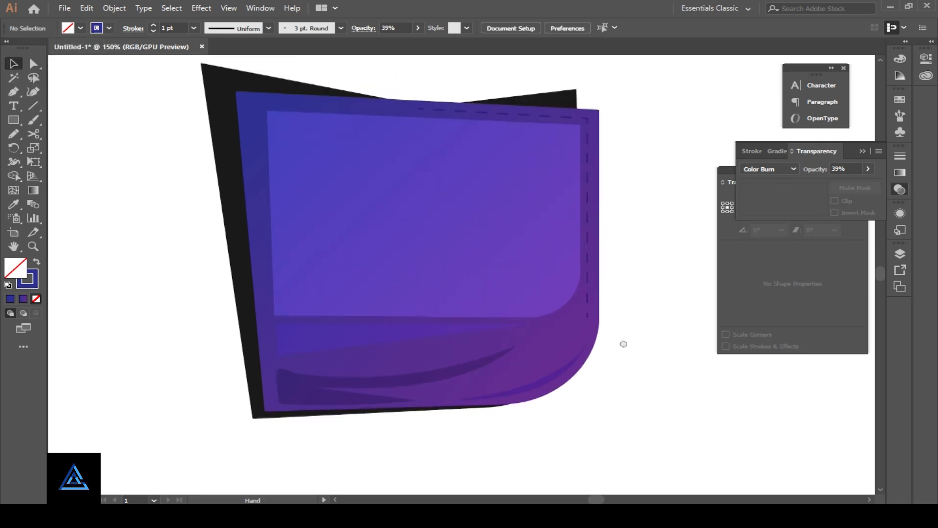
left_click(243, 102)
left_click_drag(262, 258, 262, 112)
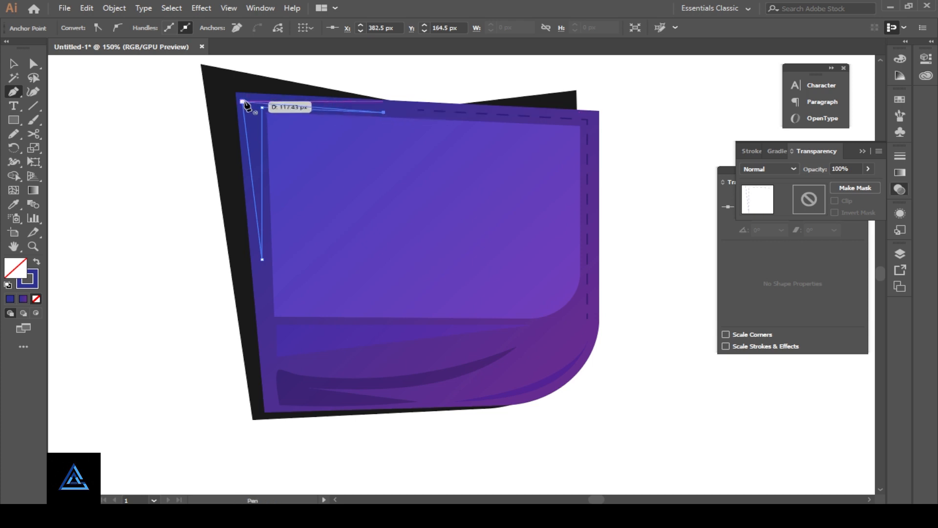
left_click(428, 421)
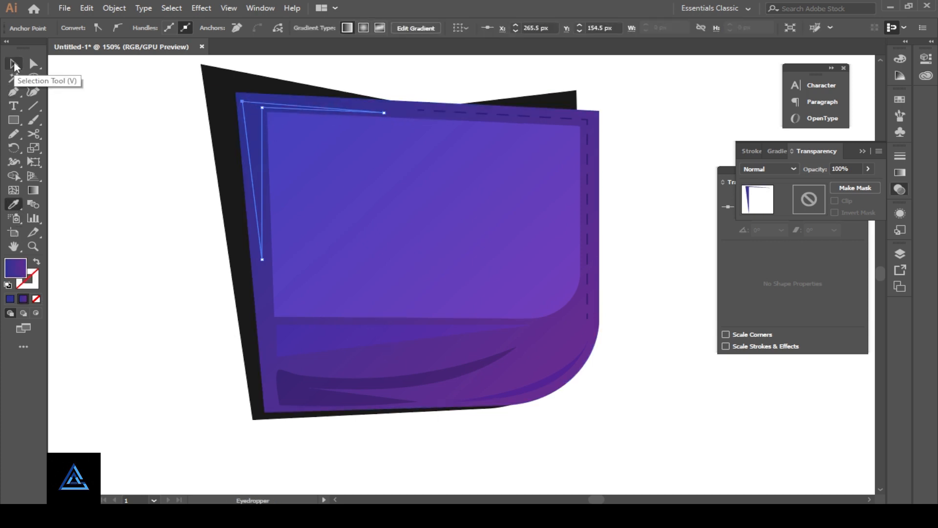
left_click(14, 64)
Compare Color Burn, Multiply, Darken, Color Dodge and Overlay on the corner accent, then settle on Screen and deselect it
left_click(768, 169)
left_click(781, 230)
left_click(768, 168)
left_click(785, 209)
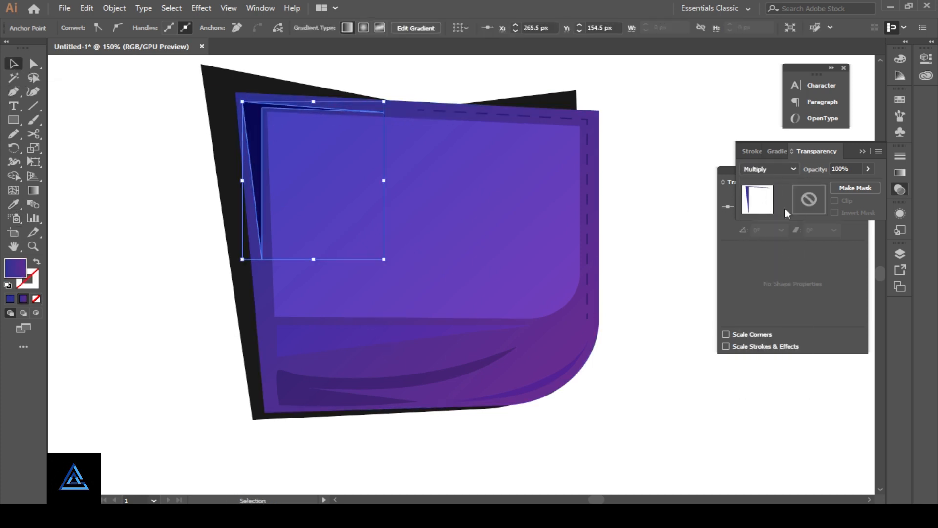
left_click(770, 169)
left_click(771, 197)
left_click(767, 170)
left_click(772, 266)
left_click(762, 170)
left_click(765, 280)
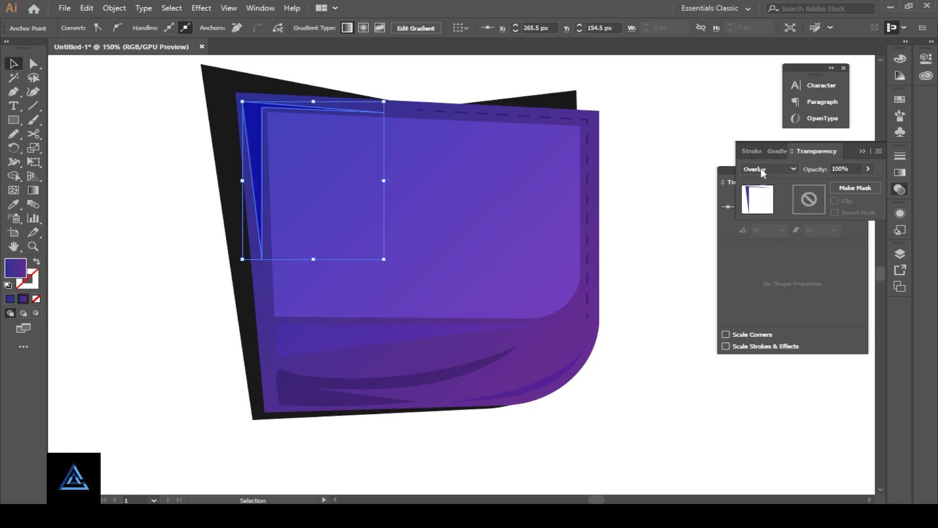
left_click(762, 169)
left_click(768, 255)
left_click(669, 172)
Draw a flat dark grey rectangle, about 279 by 25 px, across the banner just below the inner panel
left_click_drag(451, 276, 420, 253)
key("ctrl+plus")
left_click(318, 394)
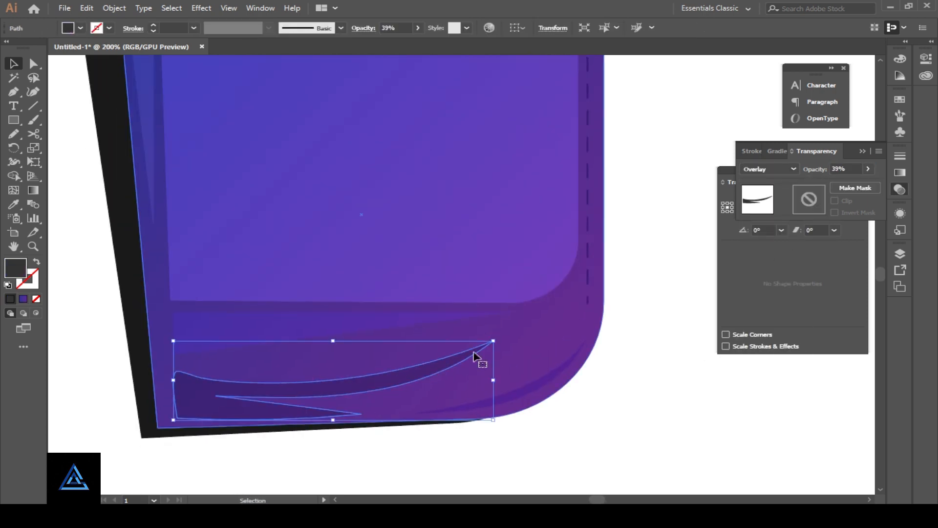
left_click_drag(254, 293, 319, 255)
left_click(11, 120)
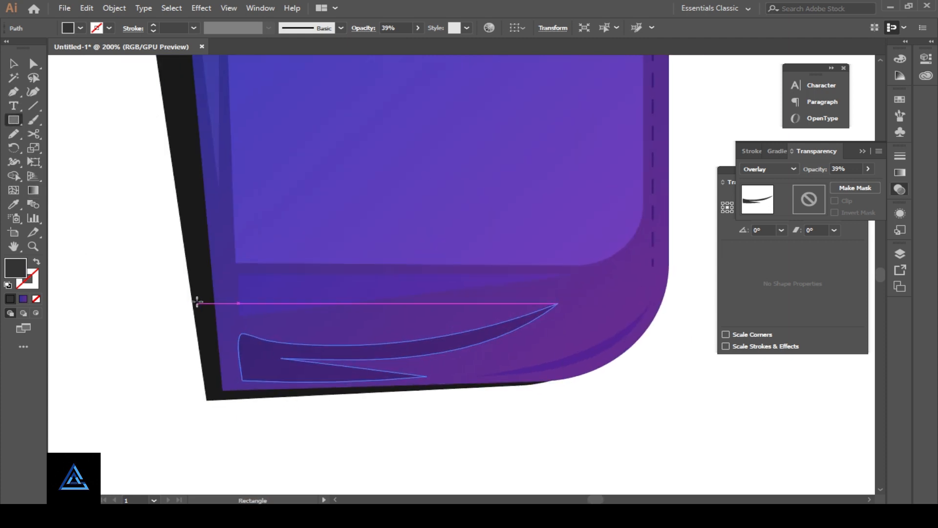
left_click_drag(214, 290, 665, 325)
Add anchor points midway along the rectangle's two long edges and nudge each about 4 px inward to pinch the bar
key("p")
left_click(438, 289)
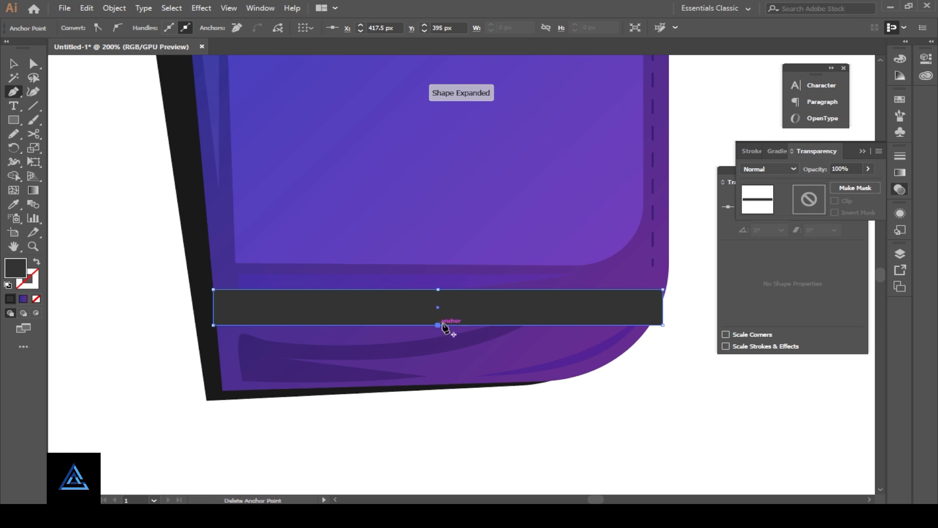
key("a")
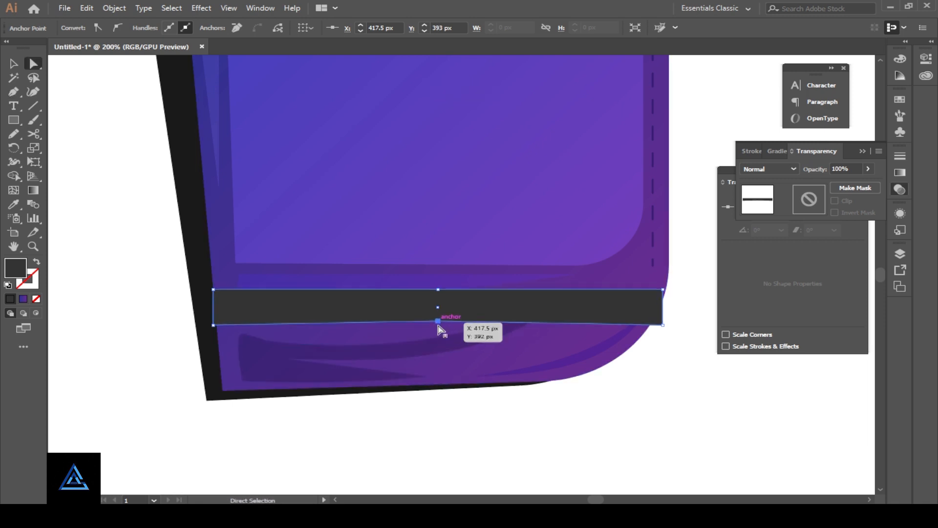
key("Up")
left_click(438, 290)
key("Down")
key("Down")
key("Down")
key("Down")
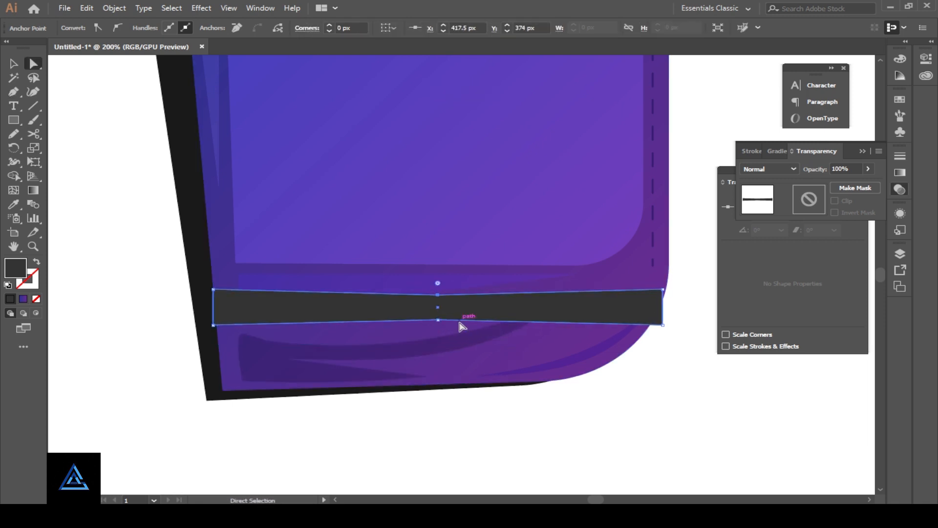
Fill the pinched bar with pure red and select the whole bar
left_click(902, 100)
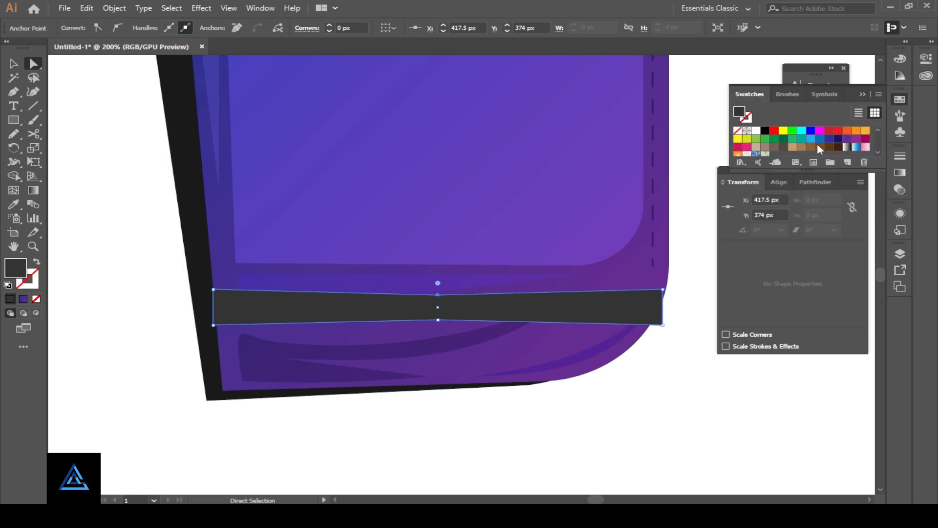
left_click(775, 131)
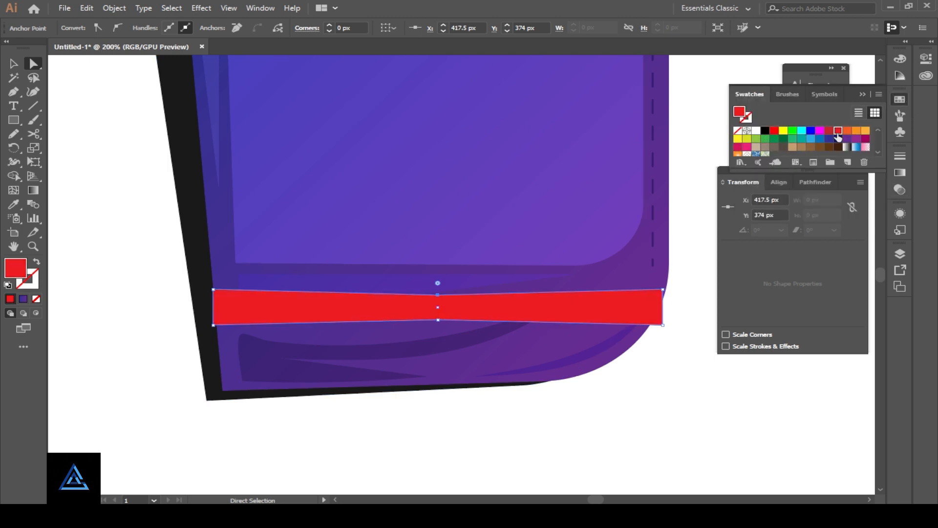
left_click(589, 310)
Offset the red bar's path outward by 3 px with miter joins
left_click(114, 8)
mouse_move(209, 272)
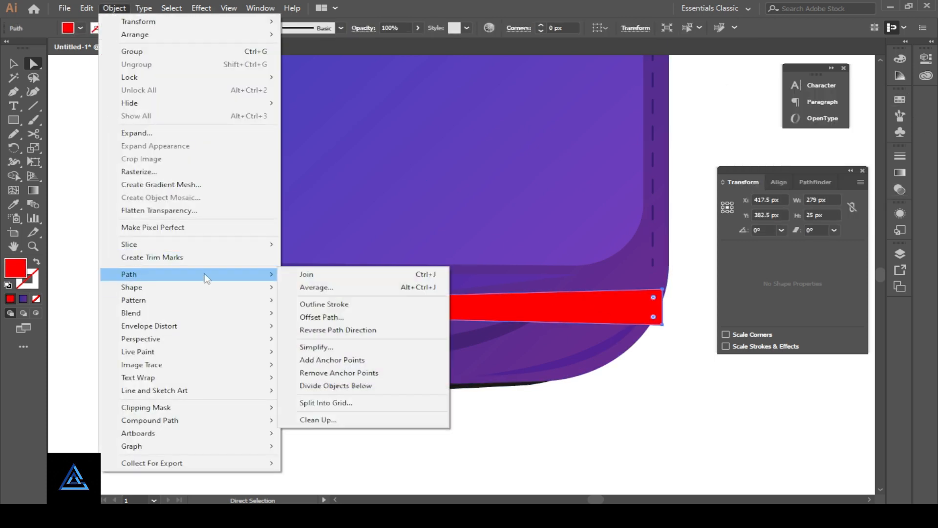
left_click(309, 318)
left_click(537, 292)
left_click(600, 230)
key("Down")
key("Down")
key("Down")
key("Down")
key("Down")
key("Down")
key("Down")
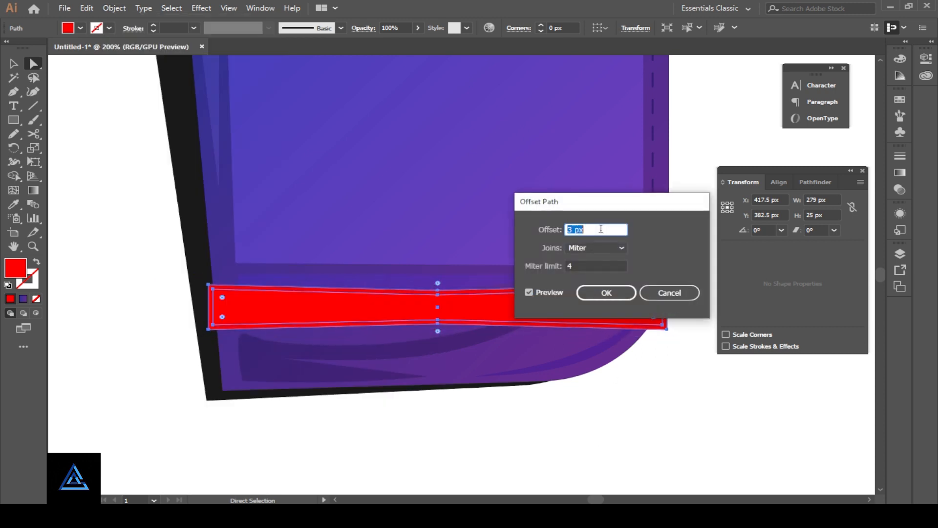
left_click(604, 294)
Select the inner red bar and bring it to the front of the offset copy
left_click(650, 427)
left_click(524, 309)
right_click(524, 309)
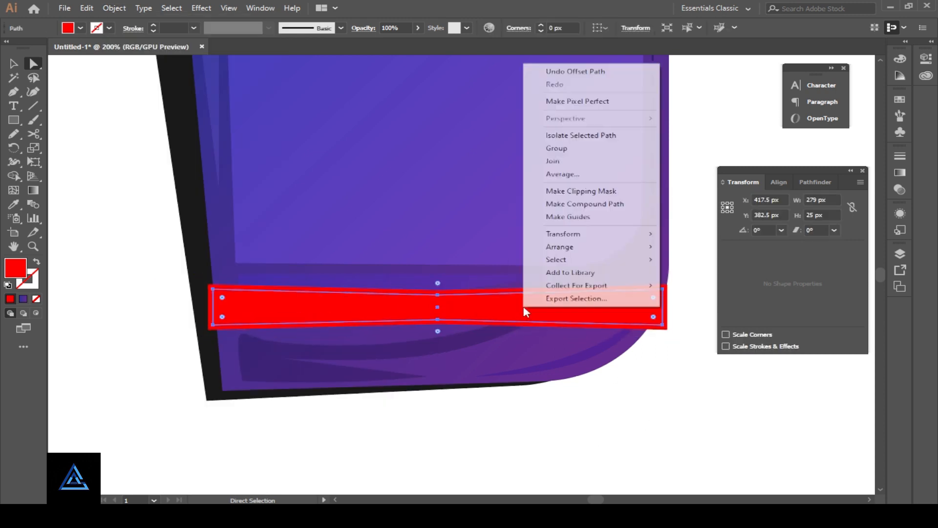
mouse_move(562, 247)
left_click(670, 249)
Fill the outer offset bar with dark red to form a border, then deselect it
left_click(688, 313)
left_click(668, 315)
double_click(17, 271)
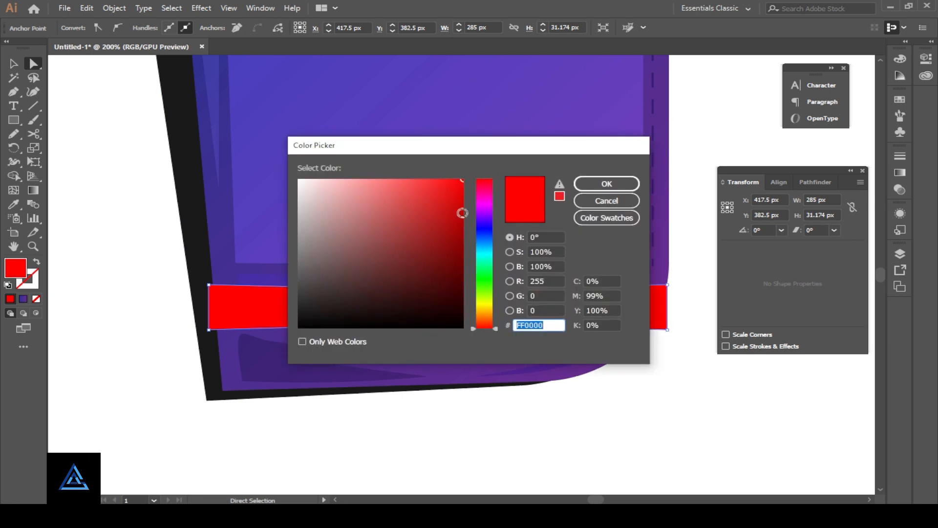
left_click(458, 241)
left_click(608, 185)
scroll(237, 393, "down", 1)
left_click(237, 393)
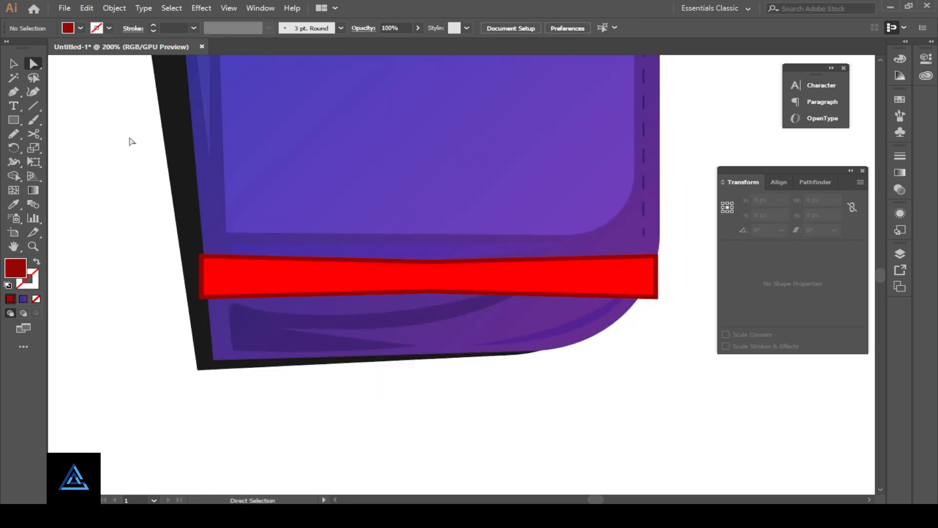
Draw a slanted dark red flap, about 7 by 36 px, against the bar's left end with the Pen tool
key("p")
left_click(188, 263)
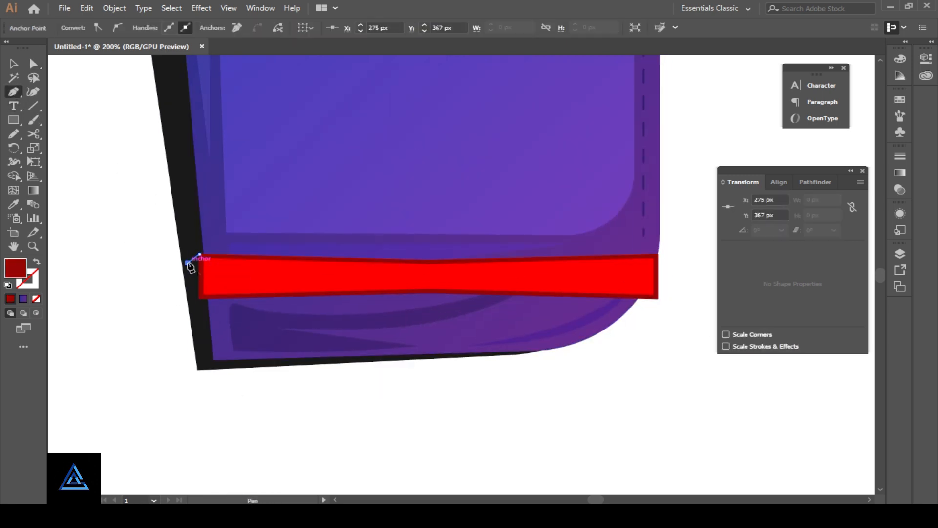
left_click(189, 263)
left_click(189, 305)
left_click(200, 302)
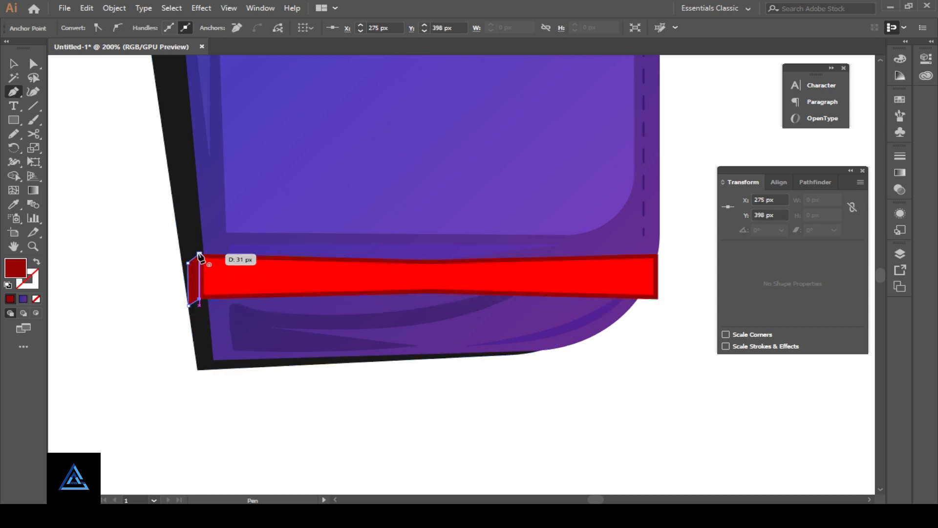
Draw a slanted dark red flap, about 5 by 36 px, against the bar's right end
left_click(658, 299)
left_click(658, 254)
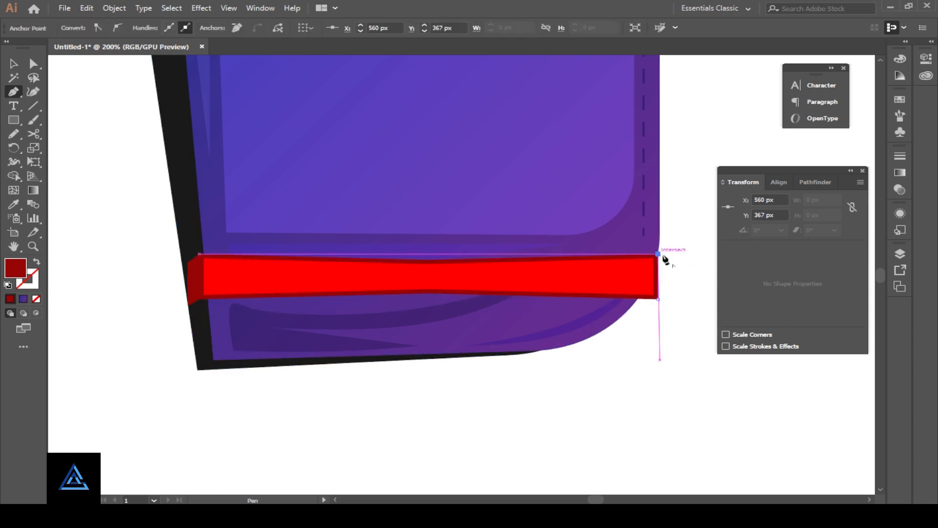
left_click(666, 258)
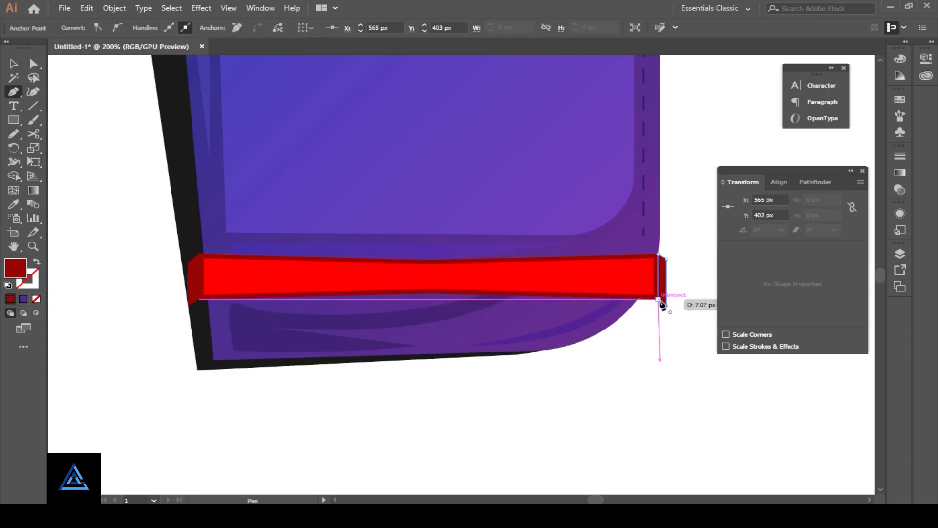
Reflect the right end flap so that its outer edge slants upward
left_click(194, 282)
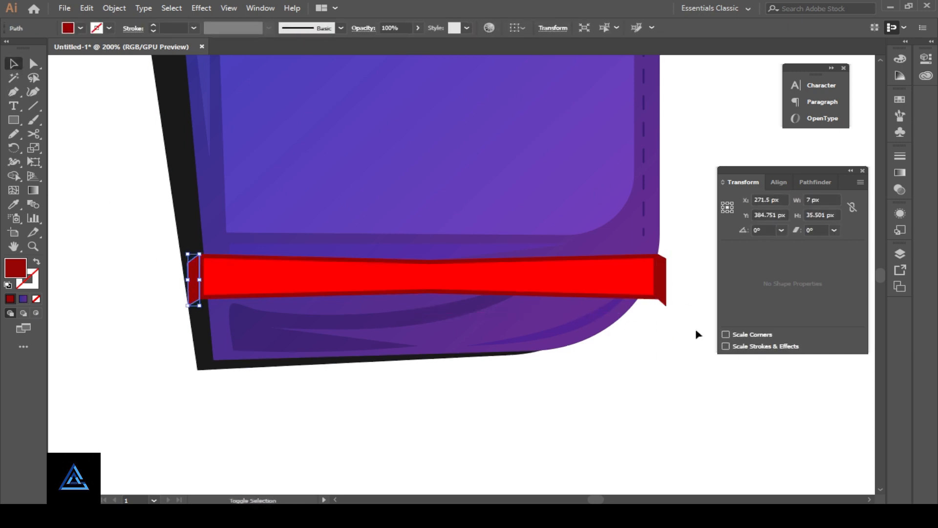
right_click(668, 316)
mouse_move(702, 218)
left_click(547, 253)
left_click(474, 330)
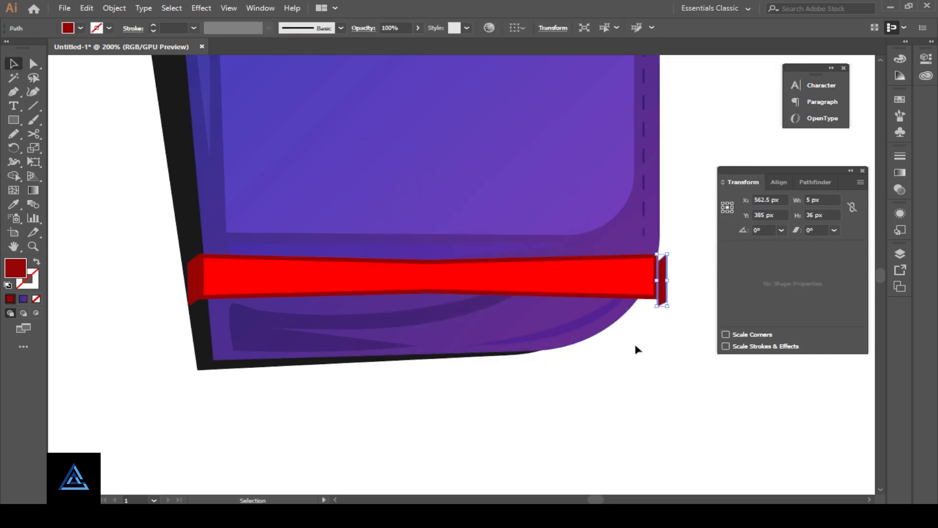
Nudge the reflected flap up about 5 px to line it up with the bar's end, then deselect it
key("shift+Up")
key("Down")
key("Down")
key("Down")
key("Down")
key("Down")
key("ctrl+plus")
key("ctrl+plus")
key("ctrl+plus")
left_click(624, 351)
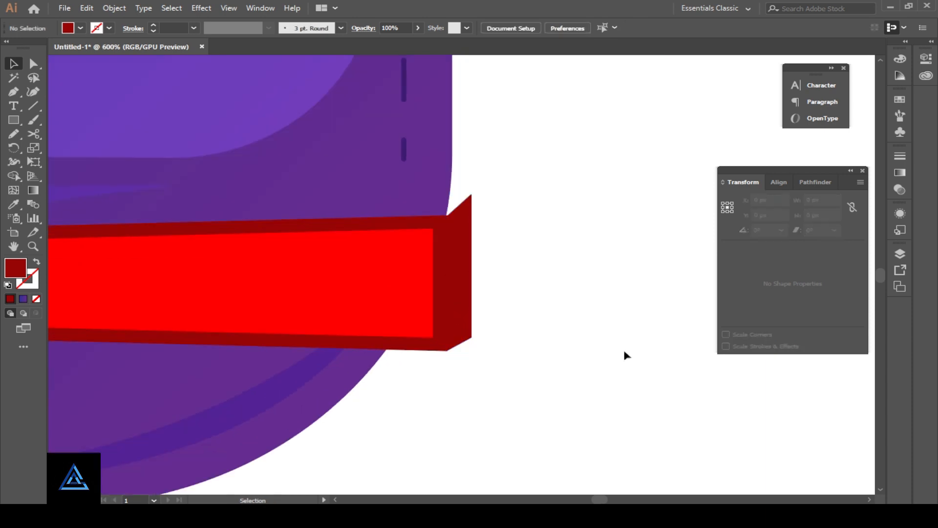
Draw a forked, curved dark red ribbon tail, about 37 by 34 px, against the left end flap with the Pen tool
key("ctrl+minus")
key("ctrl+minus")
key("ctrl+minus")
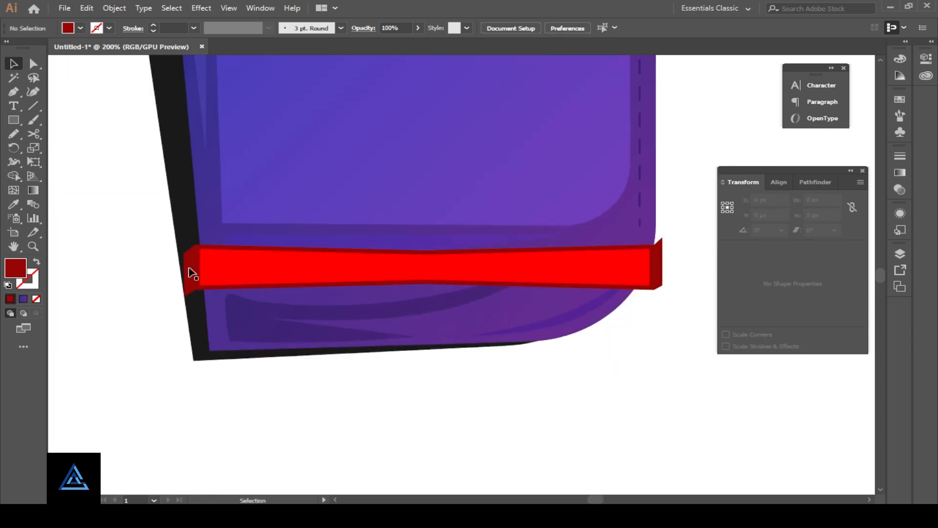
left_click(185, 297)
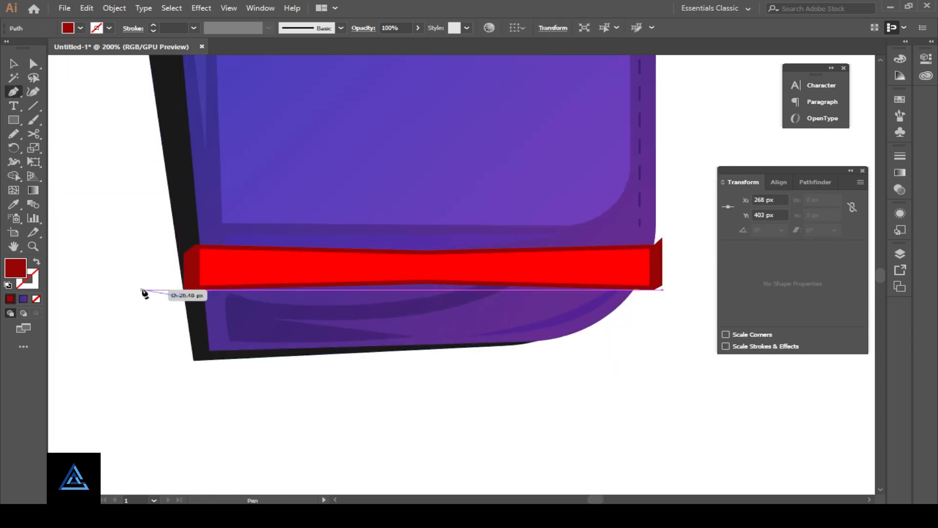
left_click_drag(138, 303, 117, 317)
left_click(138, 303)
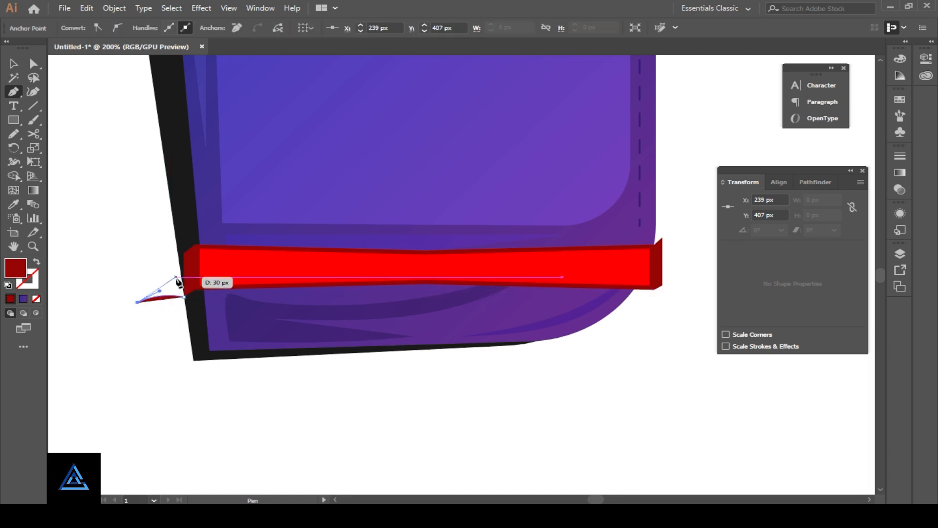
left_click(171, 281)
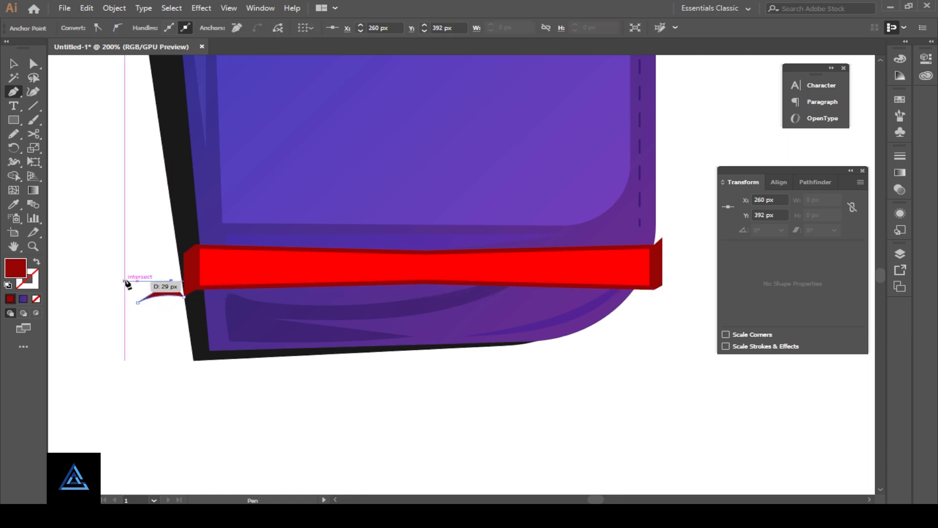
left_click(184, 256)
left_click(184, 297)
key("v")
left_click(245, 412)
Draw a dark red tail about 34 px wide against the right end flap and pull its middle outer anchor inward to form a notch
left_click_drag(174, 366, 139, 383)
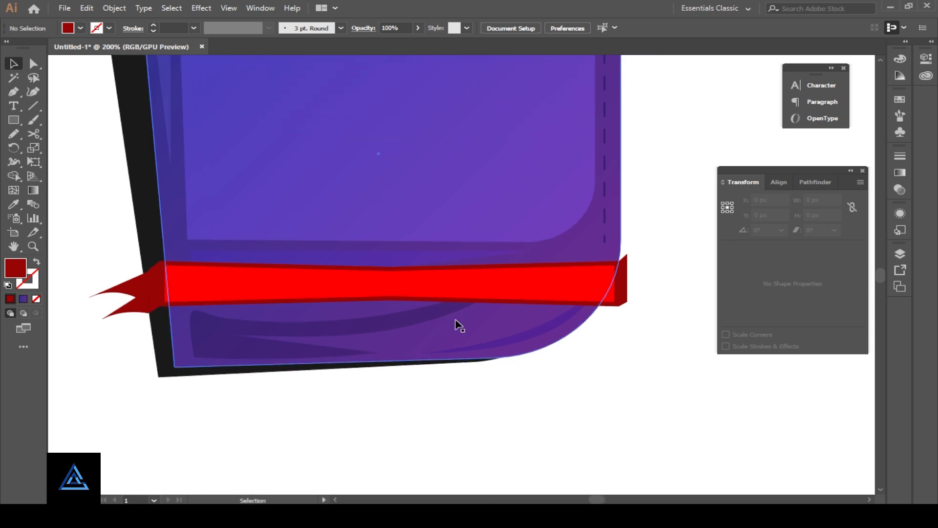
left_click(627, 255)
left_click(682, 254)
left_click(685, 294)
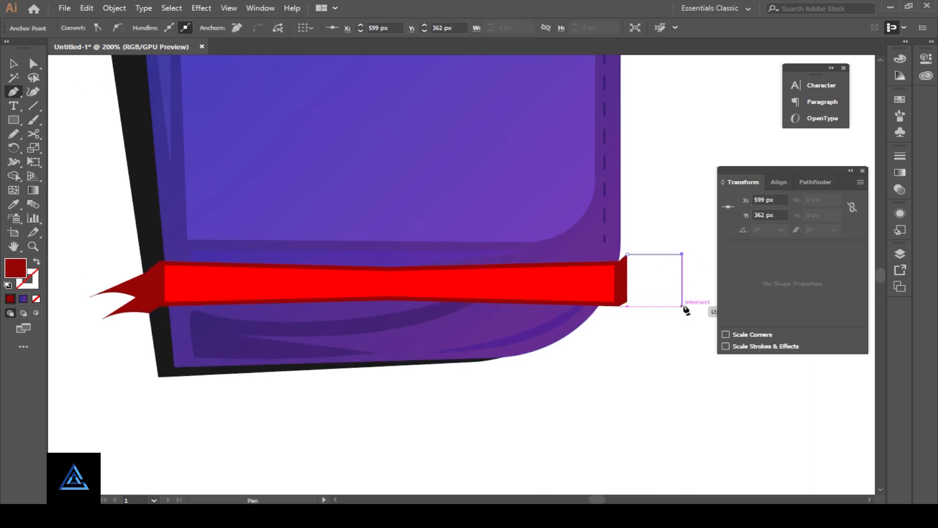
left_click(682, 306)
left_click(628, 303)
key("a")
left_click_drag(682, 276, 649, 279)
Bend the straight edges of the right and left ribbon tails into curves with the Anchor Point tool
left_click_drag(11, 97, 63, 133)
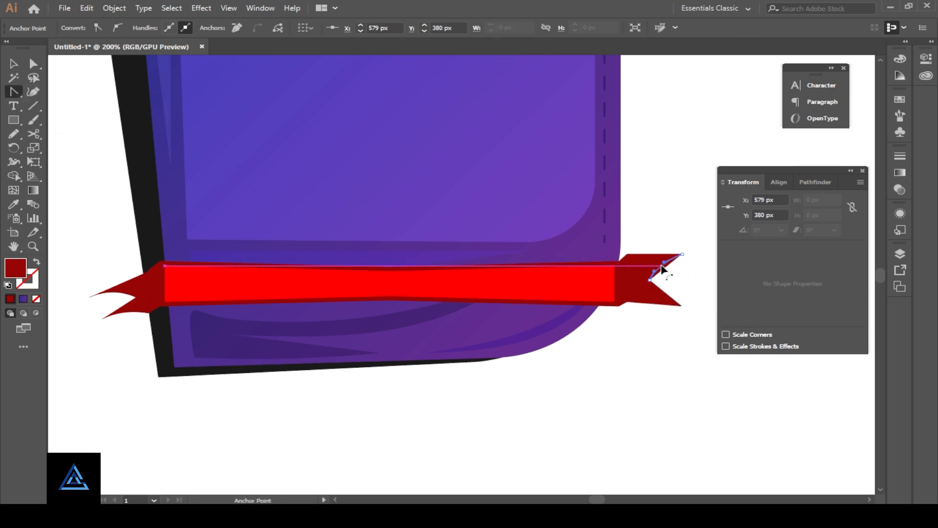
left_click_drag(663, 268, 662, 295)
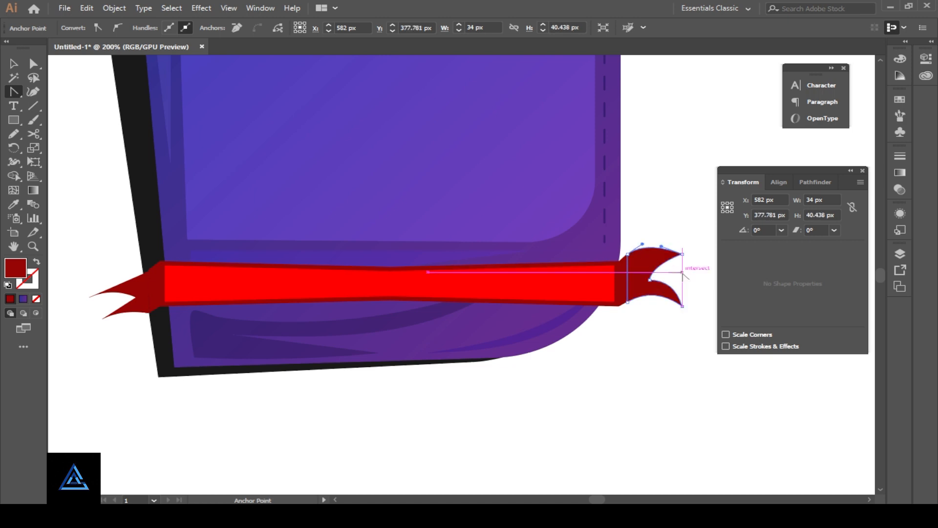
left_click_drag(134, 288, 196, 264)
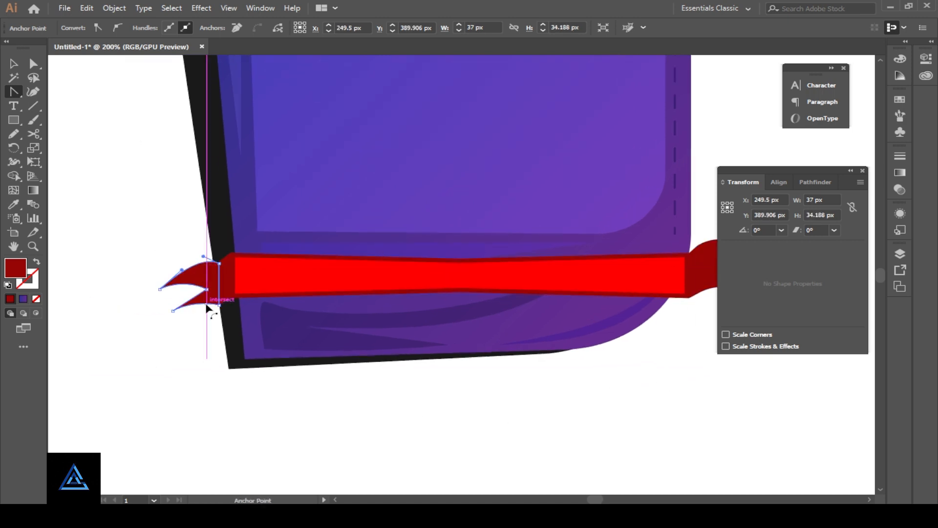
key("v")
left_click(141, 349)
Nudge the left tail upward so that its top inner corner meets the end flap
key("ctrl+equal")
key("ctrl+equal")
left_click_drag(153, 312, 470, 310)
key("a")
left_click(292, 266)
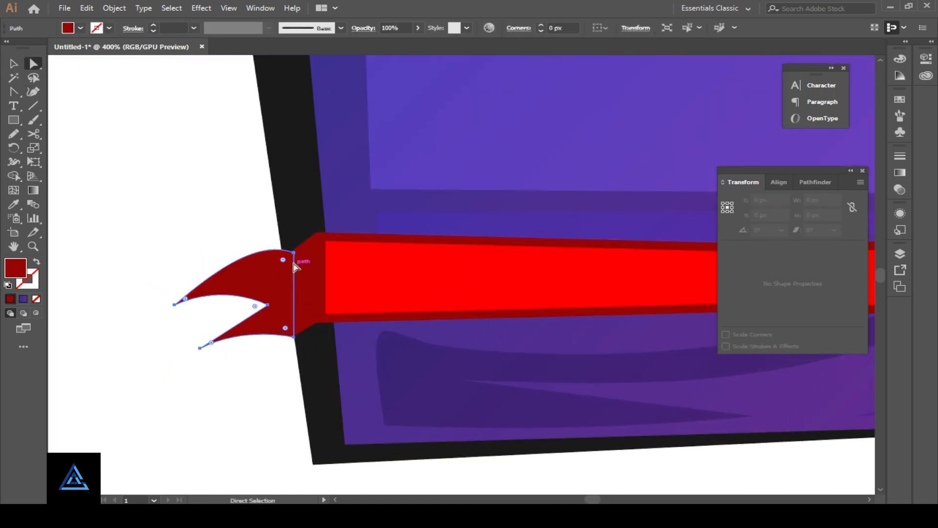
key("Up")
left_click(246, 360)
Move the left tail's lower inner anchor slightly down toward the end flap's lower outer corner
key("ctrl+equal")
key("ctrl+equal")
left_click_drag(277, 334, 518, 252)
left_click(357, 302)
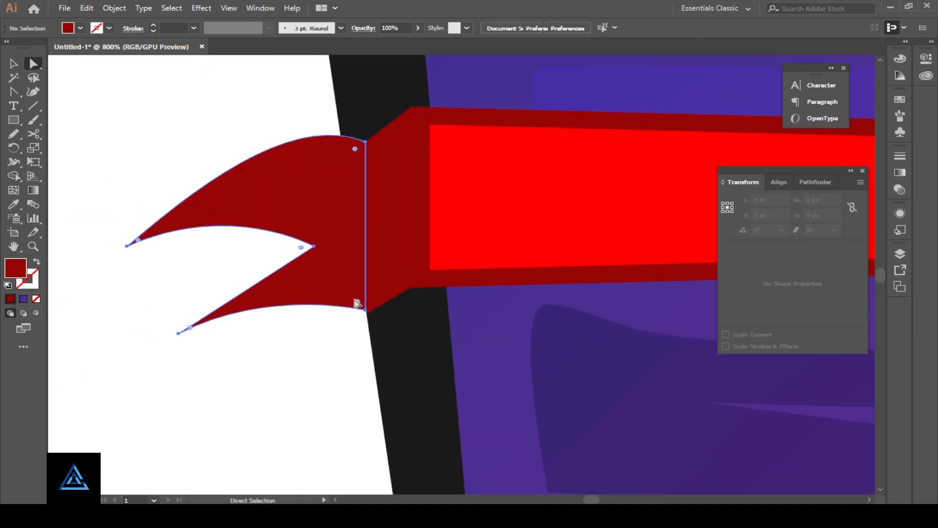
left_click(367, 311)
left_click(341, 346)
left_click_drag(368, 312, 369, 319)
left_click(342, 360)
key("ctrl+equal")
key("ctrl+equal")
Turn off pixel snapping and move the left tail's lower inner anchor exactly onto the flap's lower outer corner
left_click(619, 171)
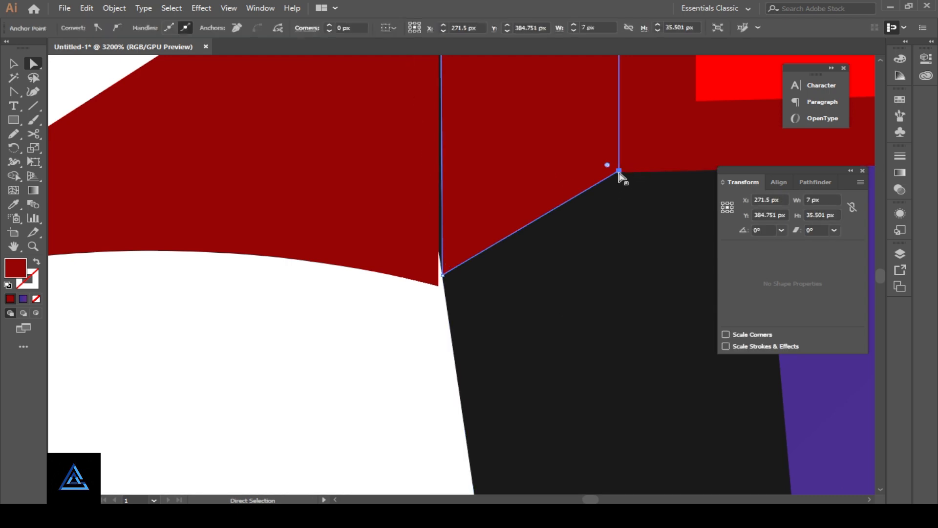
left_click(261, 7)
left_click(357, 463)
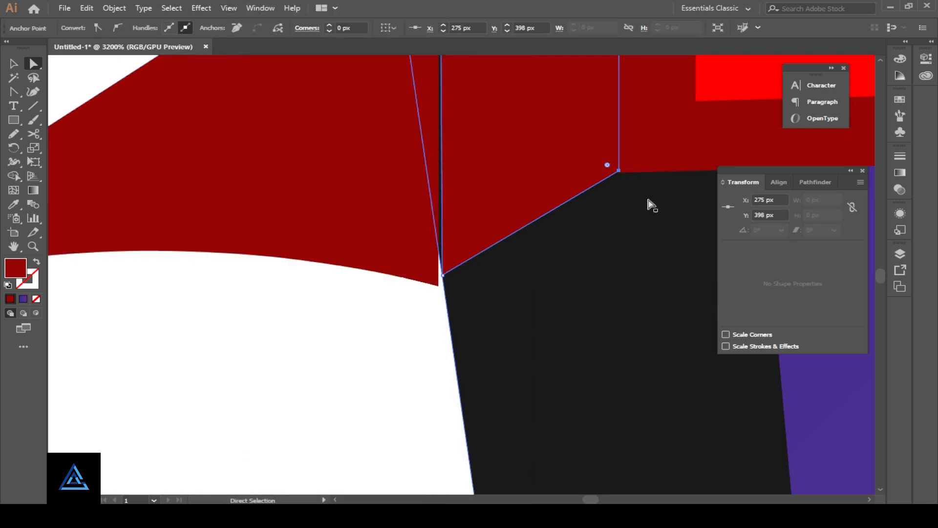
left_click_drag(619, 172, 617, 173)
left_click(442, 276)
left_click(429, 260)
left_click_drag(439, 286, 442, 274)
Shift the left flap's lower inner anchor slightly outward to close its join with the bar's lower corner
left_click(563, 278)
left_click_drag(565, 278, 439, 366)
left_click(479, 248)
mouse_move(492, 262)
left_mouse_down()
mouse_move(492, 292)
mouse_move(498, 263)
left_mouse_up()
left_click(351, 304)
key("ctrl+minus")
key("ctrl+minus")
key("ctrl+minus")
key("ctrl+minus")
key("ctrl+minus")
key("ctrl+minus")
key("minus")
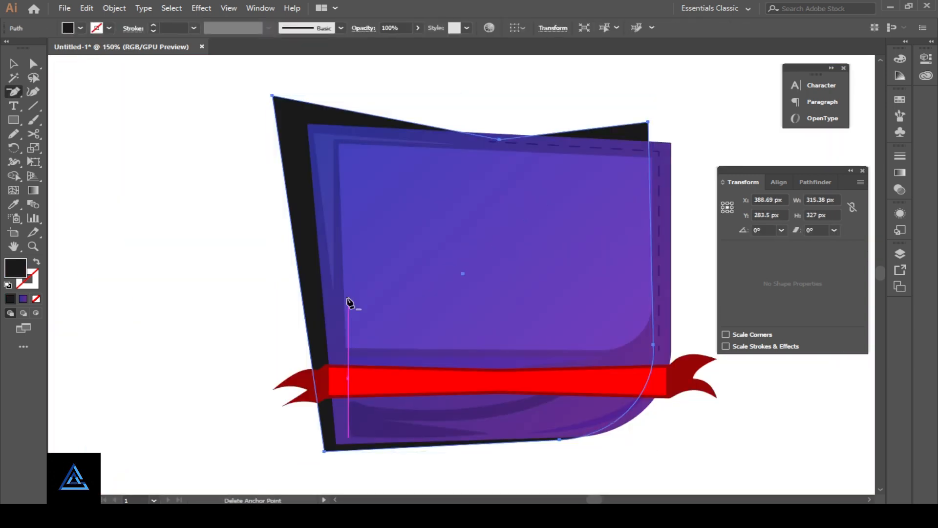
left_click(389, 376)
key("Return")
Recolor the right ribbon tail with the bar's bright red using the Eyedropper
left_click_drag(649, 387, 536, 377)
key("a")
left_click(576, 359)
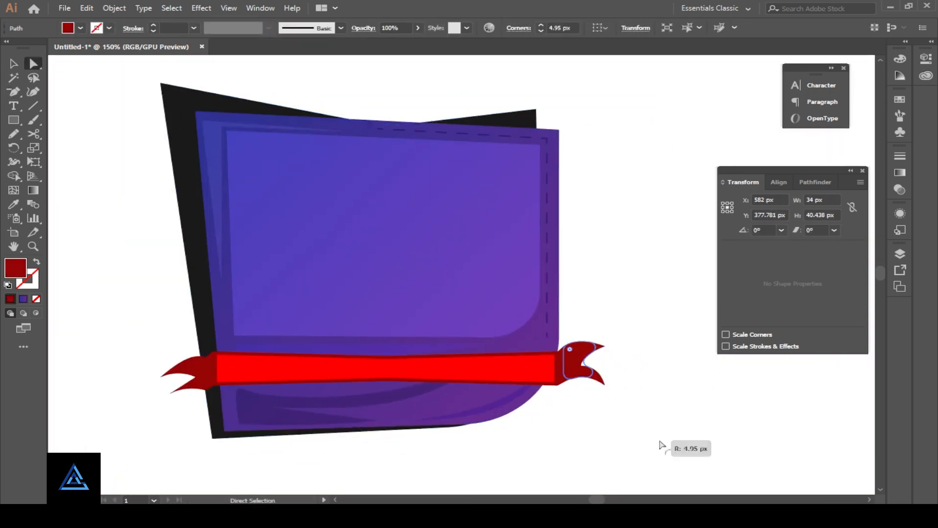
key("ctrl+plus")
key("ctrl+plus")
key("ctrl+plus")
key("ctrl+plus")
key("ctrl+plus")
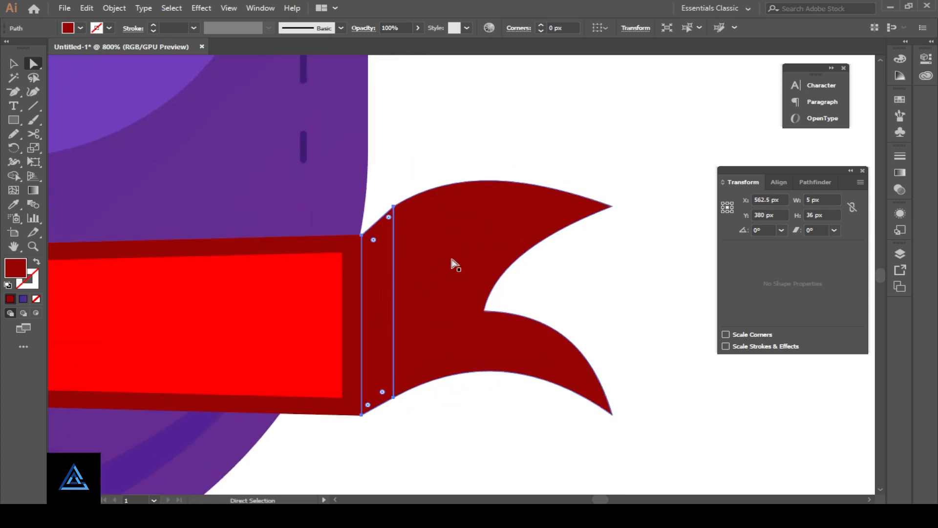
key("i")
left_click(295, 285)
Recolor the left ribbon tail with the same bright red sampled from the bar, then deselect it
key("ctrl+minus")
key("ctrl+minus")
left_click_drag(285, 281, 762, 284)
left_click_drag(98, 303, 448, 304)
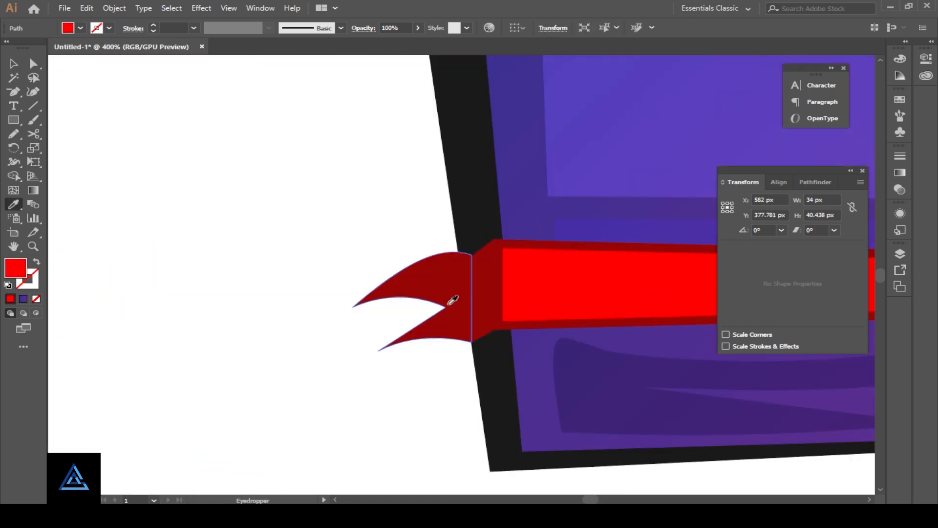
left_click(428, 282)
key("i")
left_click(608, 294)
key("ctrl+minus")
key("ctrl+minus")
left_click_drag(702, 339, 389, 384)
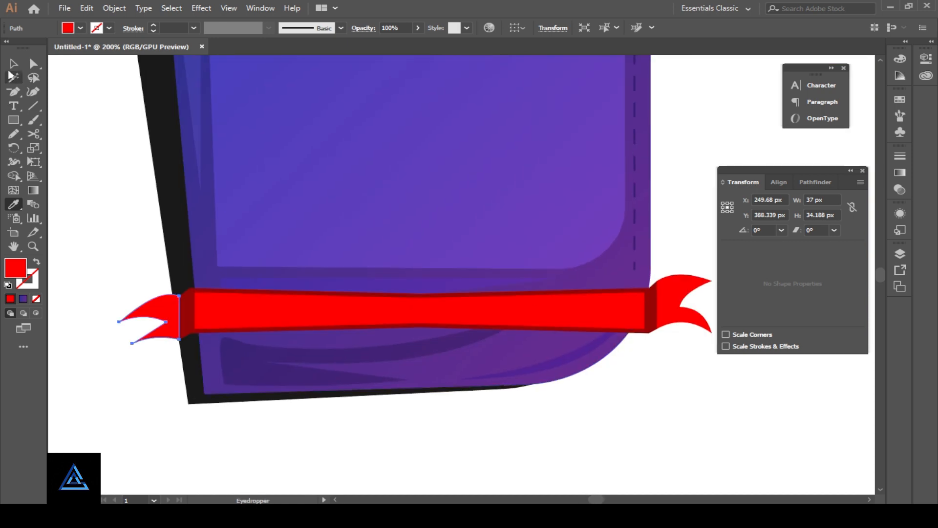
left_click(369, 415)
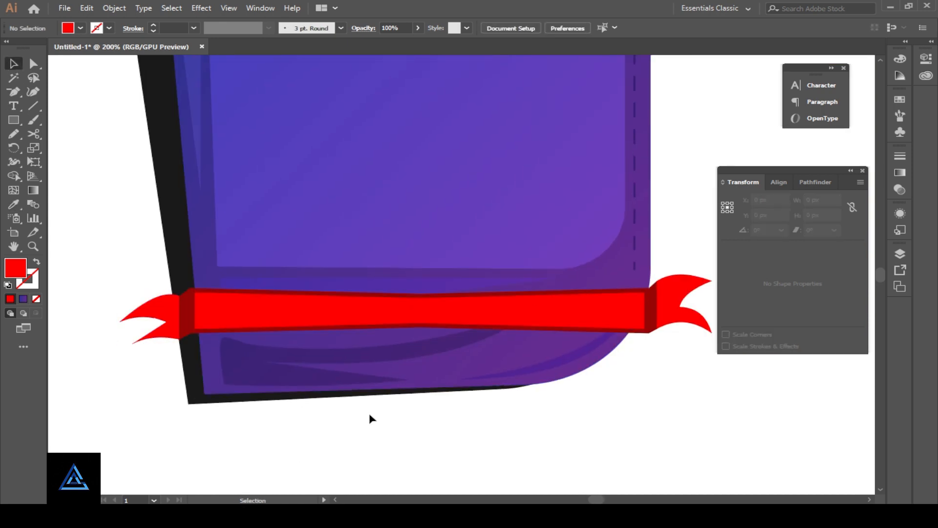
Move the right tail and its end flap together about 2 px left and 1 px down against the bar
key("ctrl+plus")
left_click_drag(660, 339, 274, 303)
left_click(452, 293)
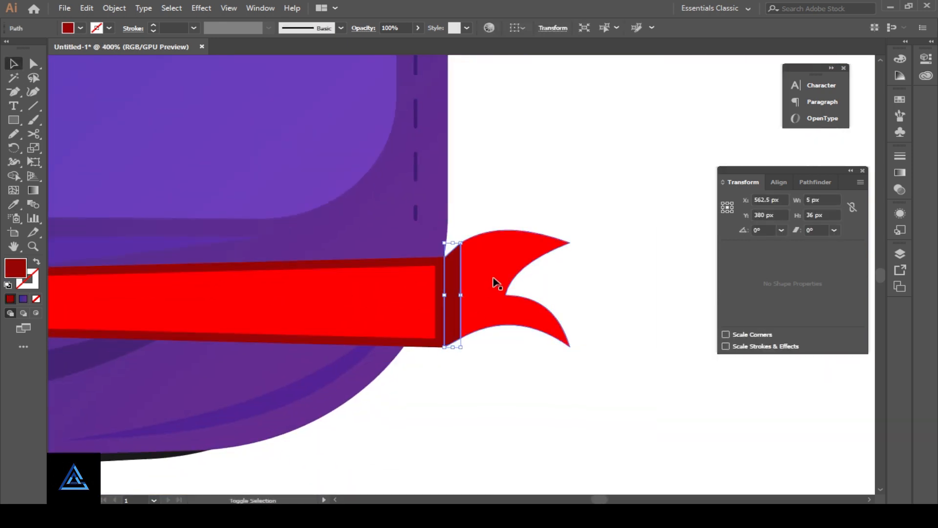
left_click_drag(472, 306, 468, 306)
left_click(513, 386)
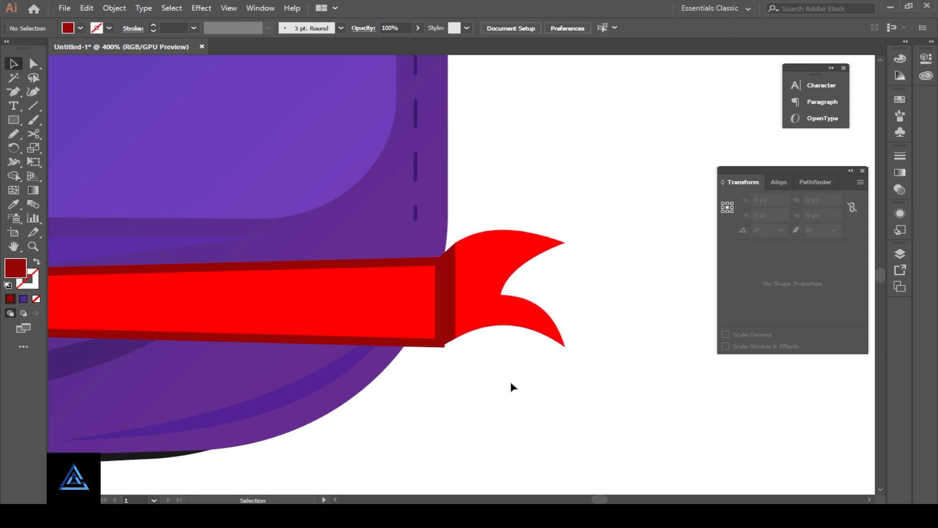
left_click(482, 307)
left_click(447, 281, "shift")
key("Down")
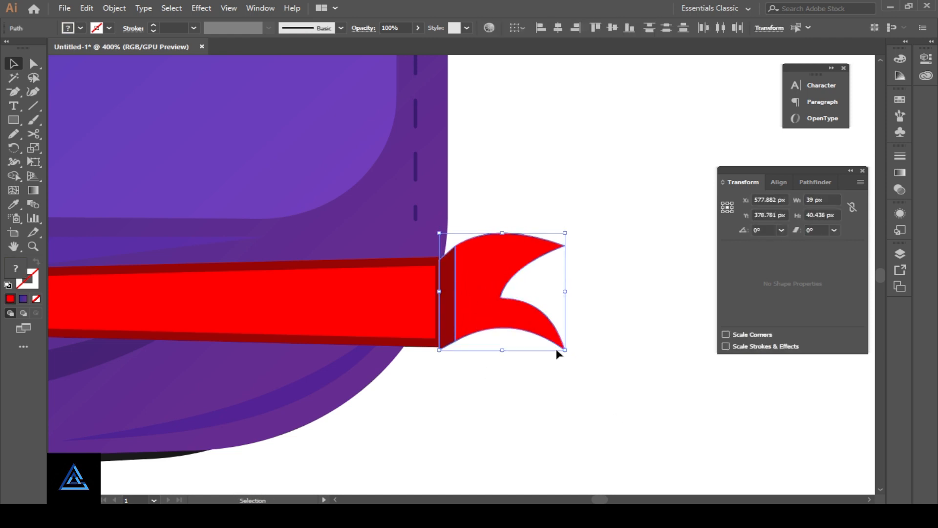
left_click(558, 354)
Adjust the right flap's lower inner anchor to line up with the bar's lower corner
left_click_drag(440, 380, 632, 380)
key("ctrl+plus")
key("ctrl+plus")
left_click_drag(683, 402, 305, 254)
key("a")
left_click(432, 271)
left_click_drag(436, 274, 427, 255)
left_click(437, 283)
left_click(430, 265)
left_click(491, 317)
Select all the ribbon parts, group them, and stretch the ribbon to a height of about 57 px
key("ctrl+minus")
key("ctrl+minus")
key("ctrl+minus")
left_click_drag(287, 331, 467, 399)
key("ctrl+0")
left_click_drag(497, 352, 542, 376)
key("ctrl+plus")
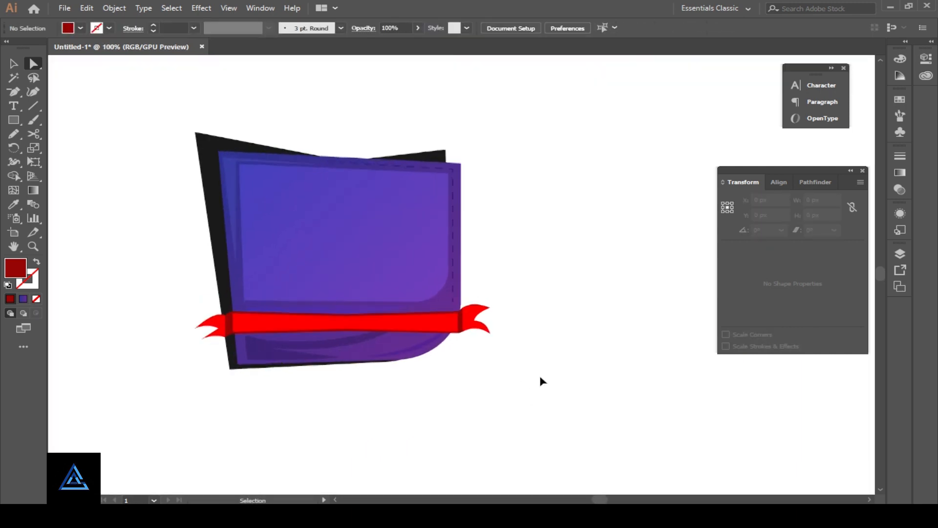
key("ctrl+plus")
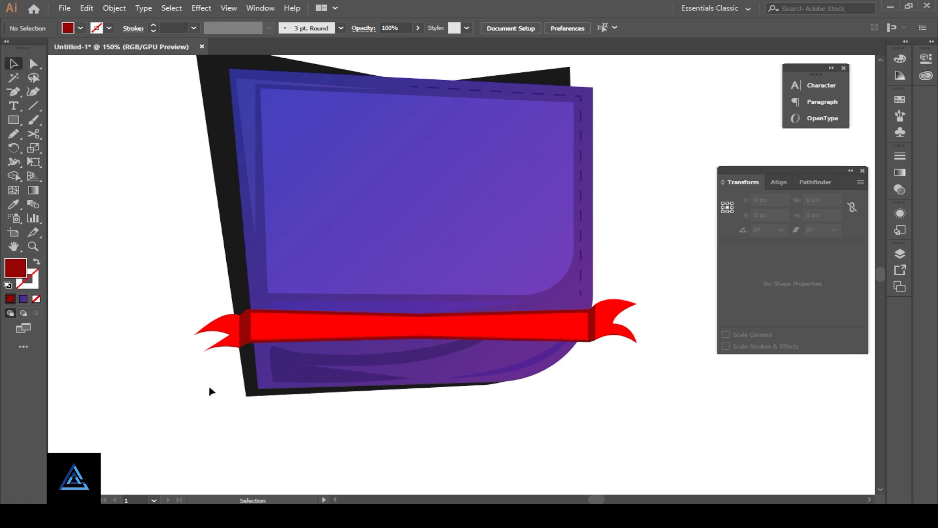
left_click(341, 331)
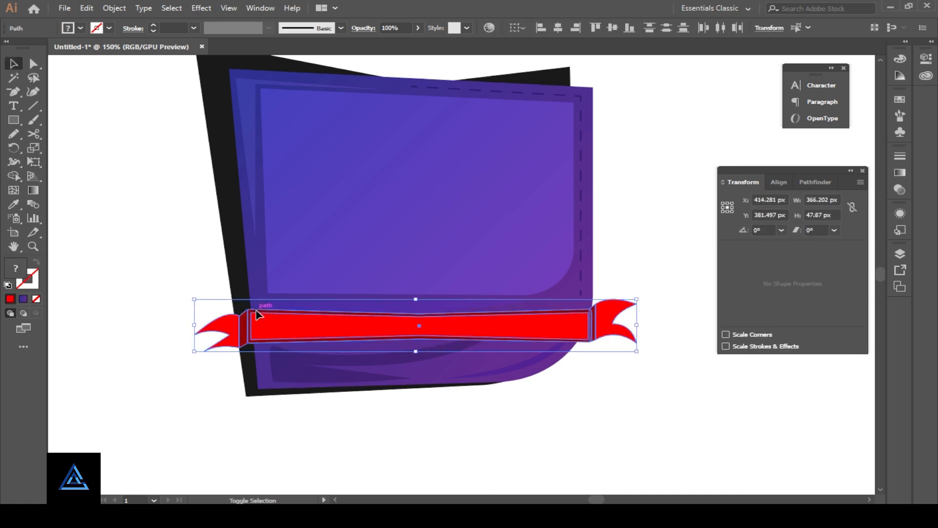
left_click_drag(419, 192, 419, 360)
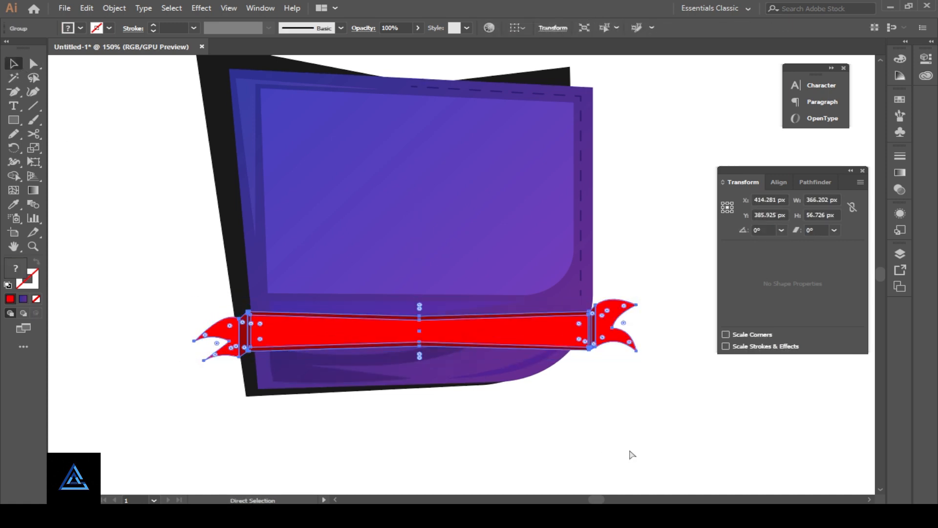
left_click(611, 416)
Stretch the ribbon group further to about 65 px high and delete the two accent shapes below it
left_click_drag(505, 333, 494, 364)
key("ctrl+plus")
left_click_drag(459, 320, 458, 279)
left_click(274, 429)
left_click(496, 422, "shift")
key("Delete")
Move the ribbon aside, delete the accent behind it, and place the ribbon back across the lower part of the banner
left_click_drag(440, 419, 442, 406)
left_click_drag(425, 353, 428, 363)
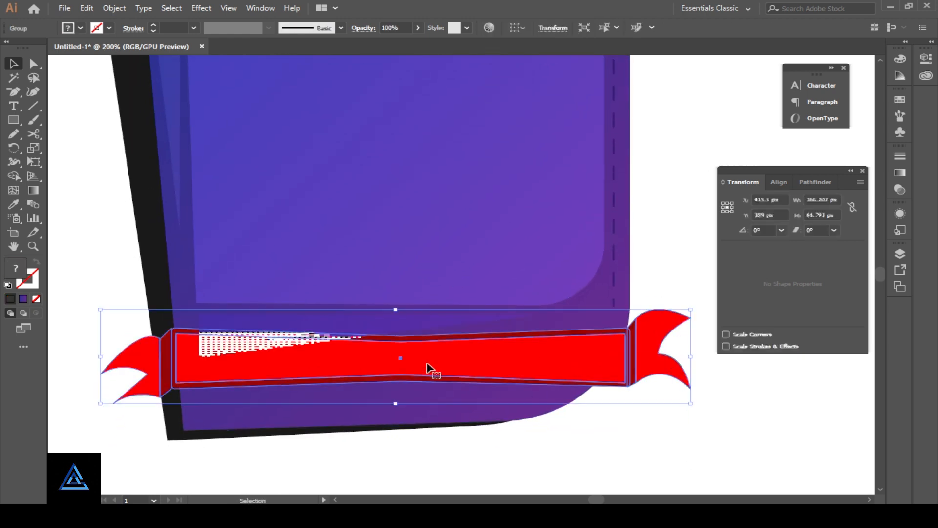
left_click(472, 476)
left_click_drag(283, 359, 273, 406)
left_click(244, 333)
left_click_drag(410, 426, 405, 364)
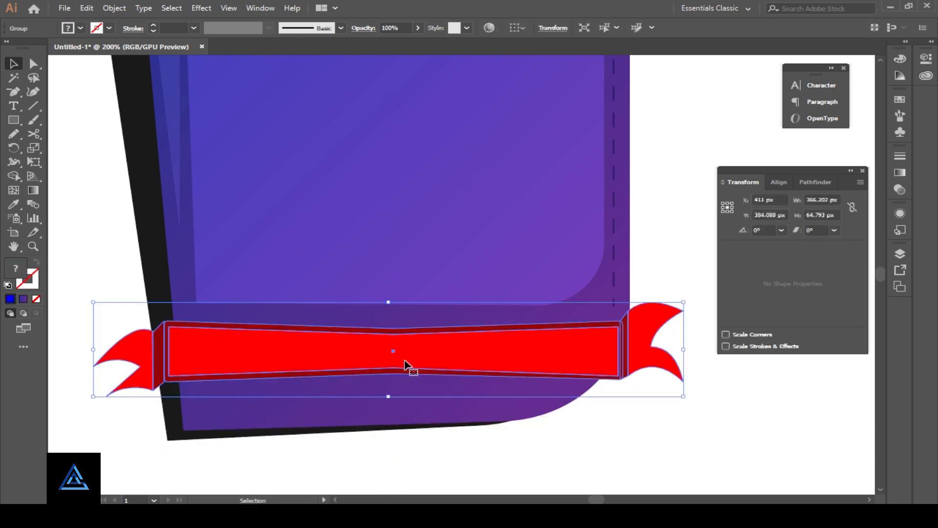
left_click(613, 449)
Draw two tapered accents along the purple shape's lower edge with the Pencil tool, together spanning about 245 by 24 px
left_click_drag(454, 449, 524, 419)
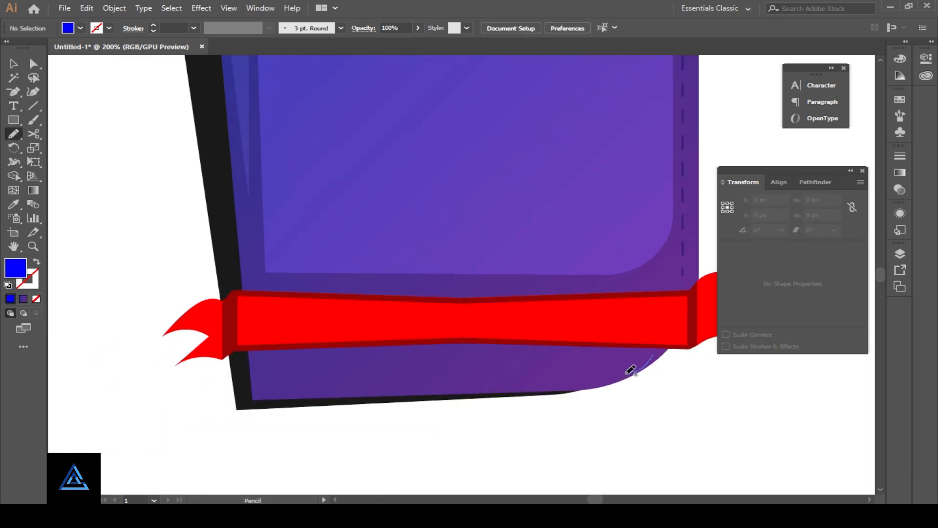
mouse_move(284, 373)
left_mouse_down()
mouse_move(335, 336)
mouse_move(203, 333)
mouse_move(180, 344)
left_mouse_up()
key("ctrl+z")
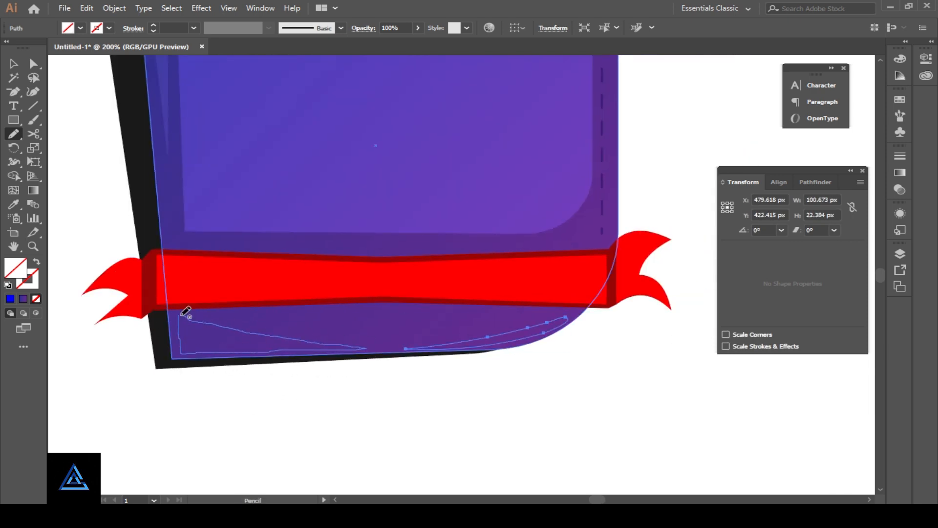
left_click_drag(414, 317, 389, 323)
Select both new lower accents and fill them with green
left_click(14, 63)
left_click(478, 340, "shift")
left_click(80, 28)
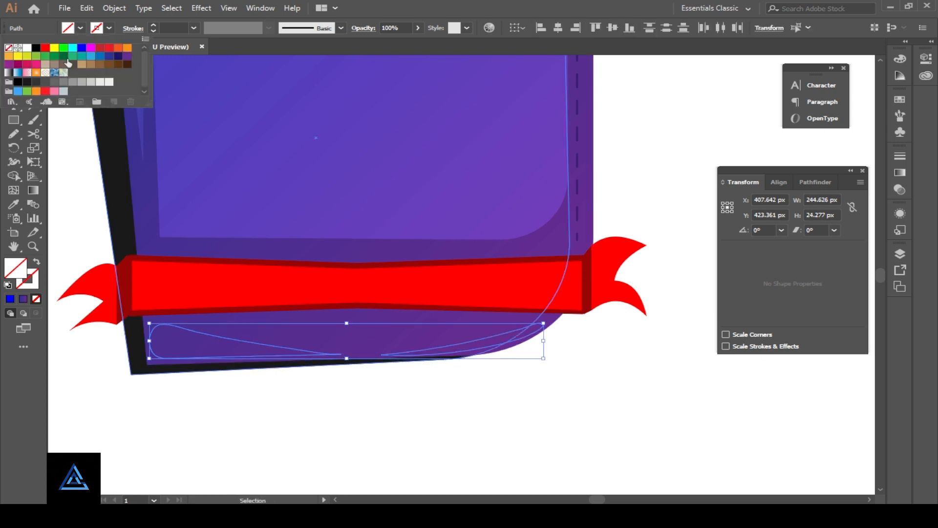
left_click(73, 56)
Set both accents' blending mode to Overlay after trying Color Burn, and lower their opacity to 35%
left_click(905, 240)
left_click(900, 189)
left_click(770, 169)
left_click(773, 223)
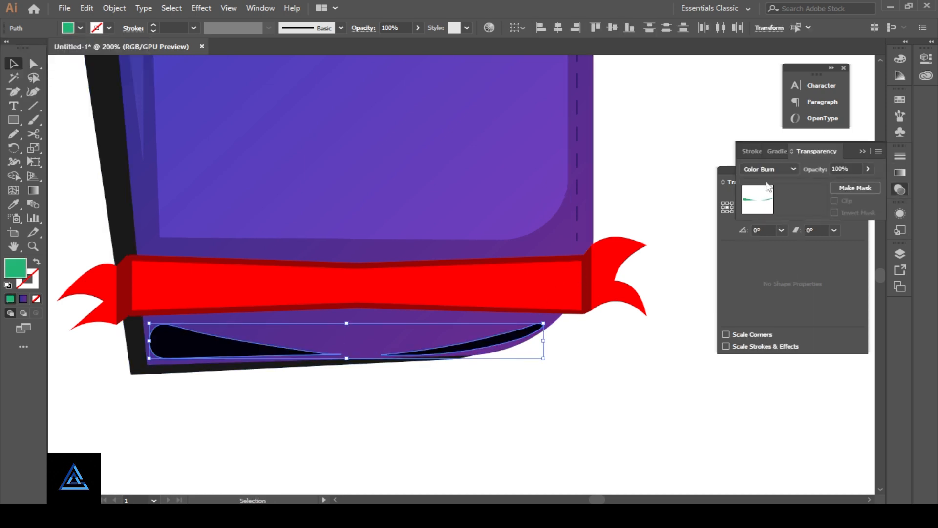
left_click(769, 169)
left_click(761, 253)
left_click(769, 169)
left_click(753, 290)
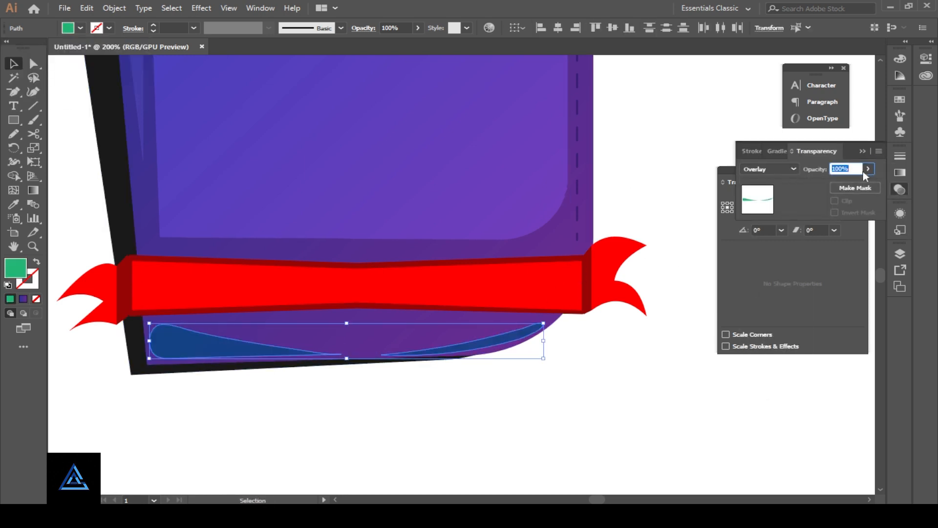
left_click_drag(836, 186, 829, 186)
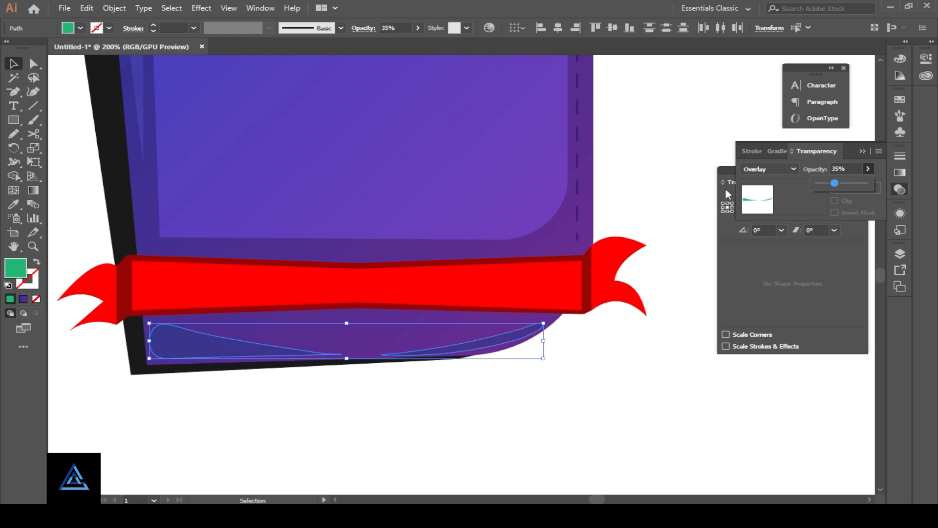
Try other fill swatches on both accents and fill them with RGB Magenta
left_click(80, 27)
left_click(54, 47)
left_click(82, 47)
left_click(91, 48)
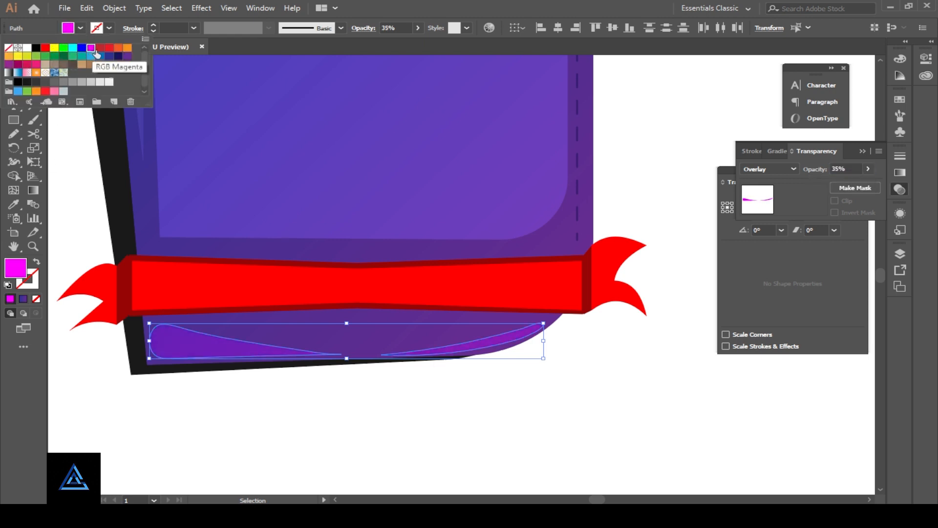
Draw an angular V-shaped accent just below the ribbon, between the two lower accents, with the Pencil tool
left_click(407, 398)
left_click_drag(220, 417, 246, 462)
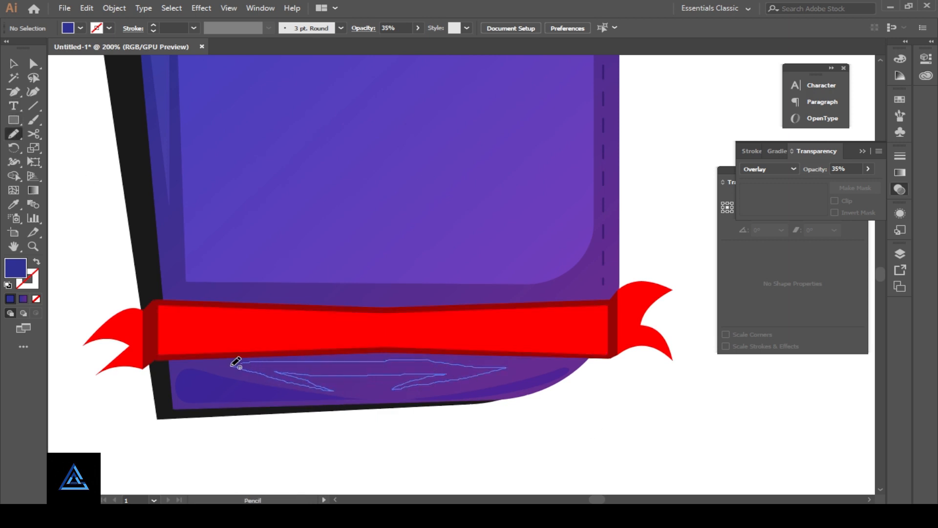
left_click_drag(236, 361, 231, 365)
left_click(215, 387)
left_click(13, 63)
left_click(80, 162)
Draw a thin tapered accent just above the ribbon's left half with the Pencil tool and copy the Screen-blended accent's appearance onto it
left_click_drag(465, 255, 546, 230)
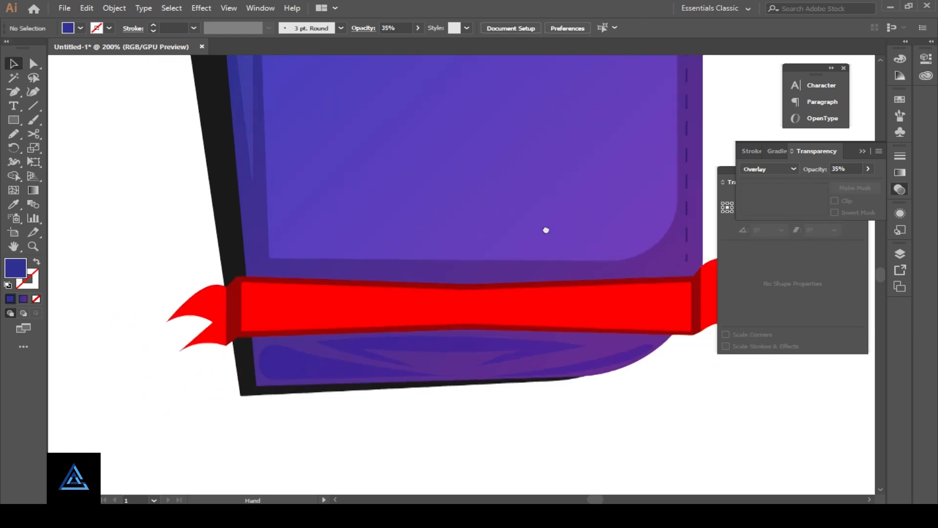
left_click_drag(514, 346, 522, 344)
left_click(469, 430)
left_click_drag(435, 333, 422, 381)
left_click(468, 441)
left_click_drag(124, 209, 95, 269)
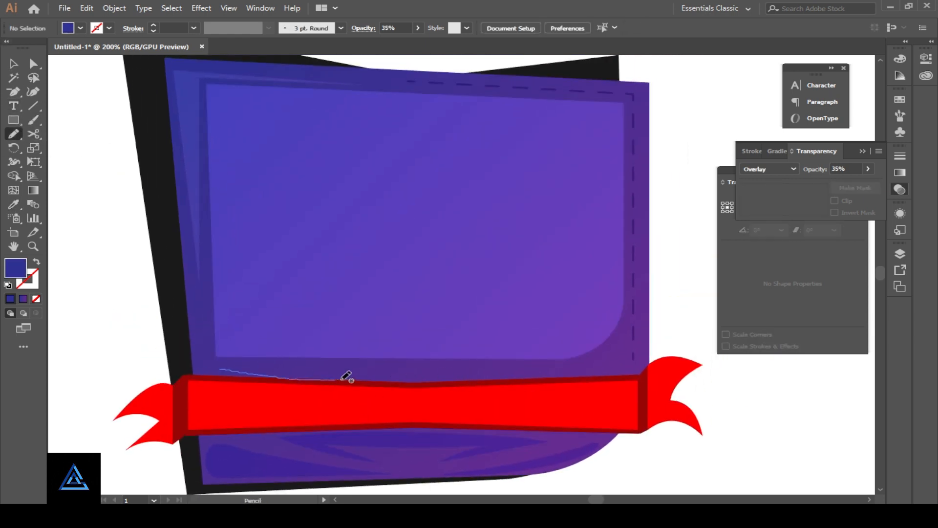
left_click_drag(304, 372, 226, 367)
left_click(14, 207)
left_click(186, 129)
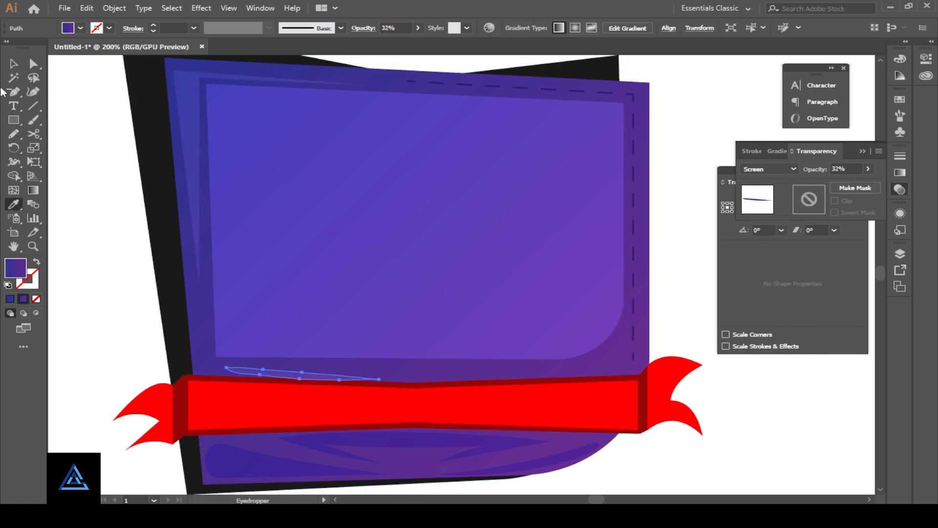
Rotate the thin accent above the ribbon by about 2.7° so it lies flatter
left_click(13, 64)
left_click(86, 147)
left_click(327, 377)
left_click_drag(383, 382, 389, 370)
scroll(440, 362, "down", 5)
left_click(643, 296)
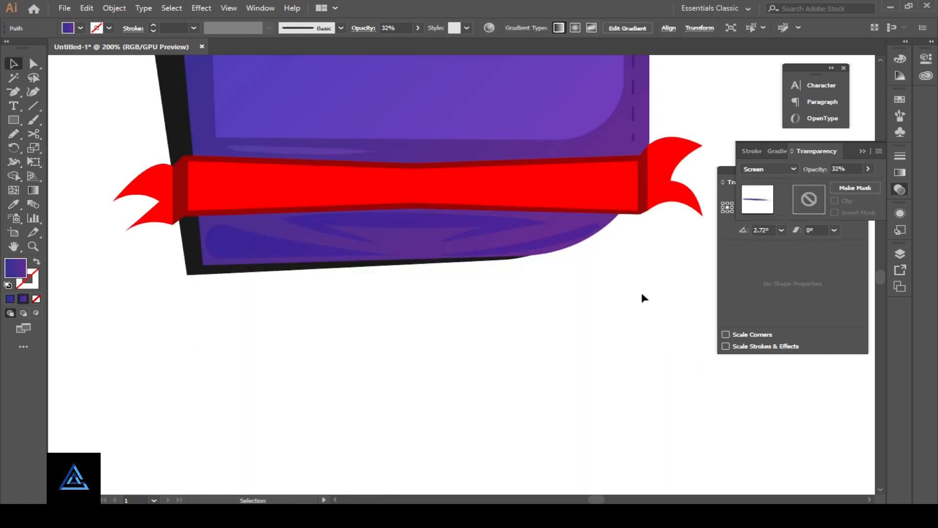
left_click_drag(523, 121, 588, 303)
mouse_move(496, 236)
left_mouse_down()
mouse_move(484, 312)
mouse_move(488, 266)
left_mouse_up()
left_click(289, 468)
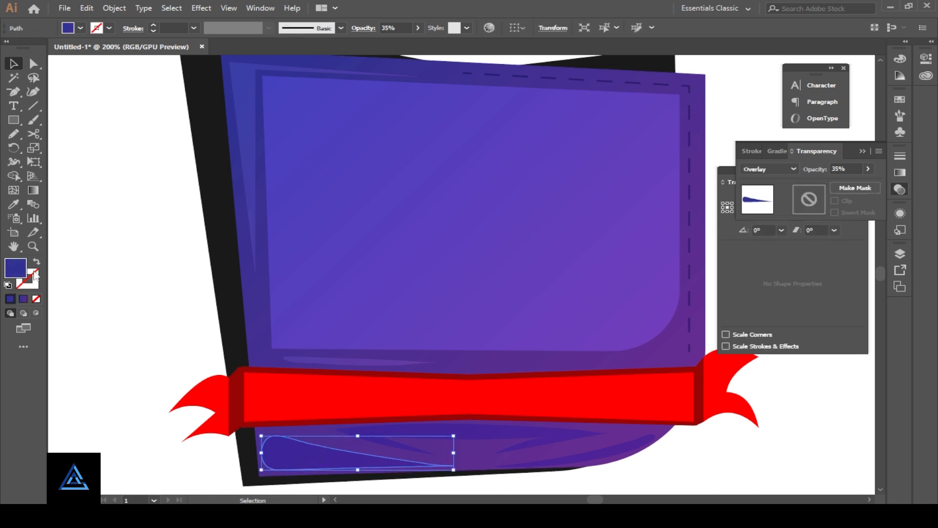
left_click(38, 264)
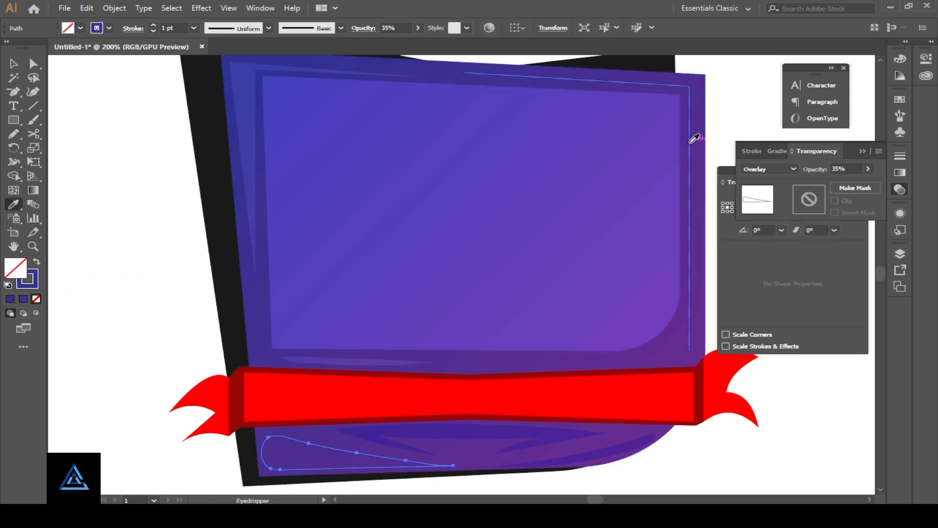
left_click(14, 64)
left_click(128, 184)
left_click_drag(415, 381, 279, 252)
key("ctrl+z")
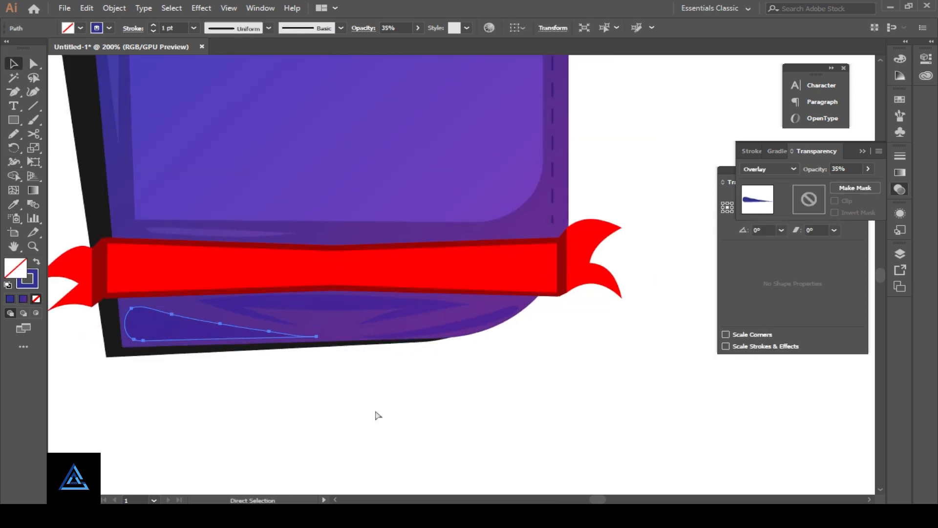
left_click_drag(264, 86, 335, 269)
left_click(664, 113)
left_click_drag(470, 418, 470, 360)
Add BIG and SALE as two separate text objects on the empty canvas to the right of the banner
left_click(14, 106)
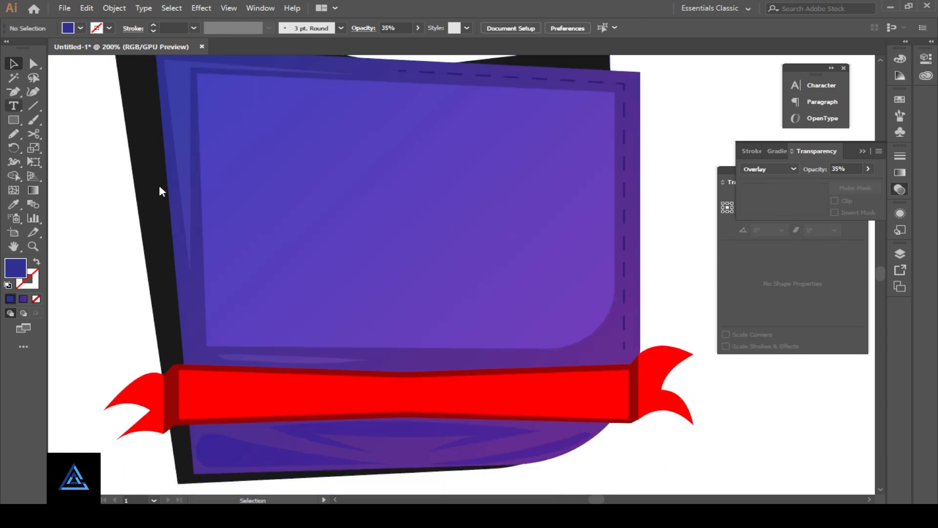
key("ctrl+minus")
key("ctrl+minus")
left_click_drag(580, 366, 503, 325)
left_click(553, 203)
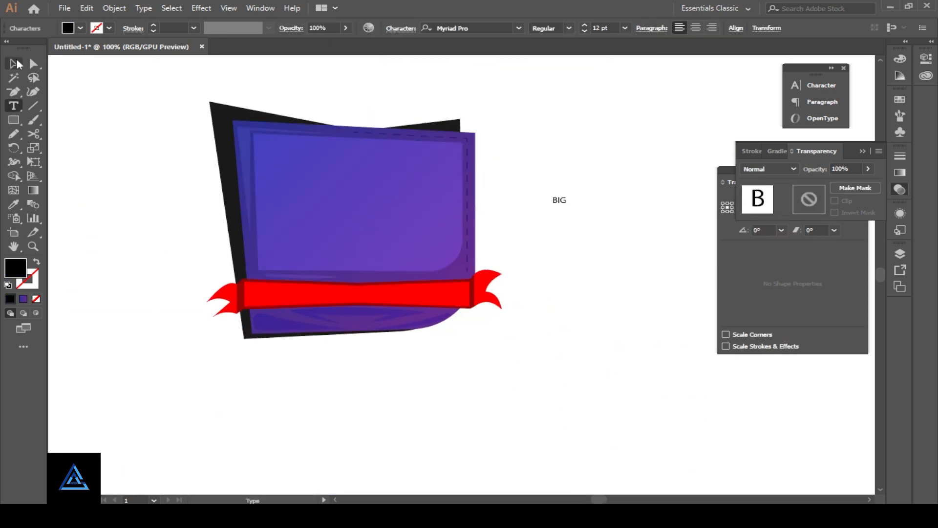
left_click(16, 64)
left_click(552, 217)
type("SA")
left_click(559, 235)
Add UPTO and 50% OFF as two separate text objects below SALE
key("t")
left_click(559, 229)
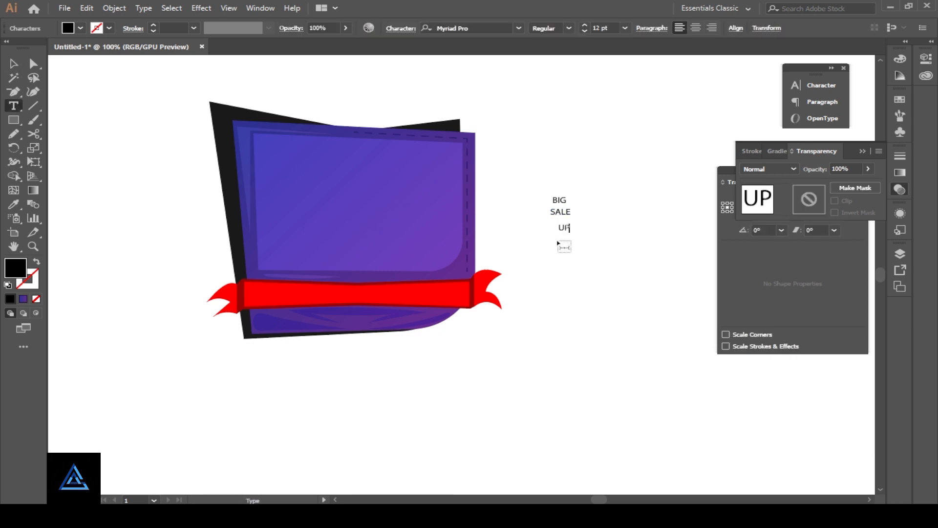
key("Escape")
left_click(562, 259)
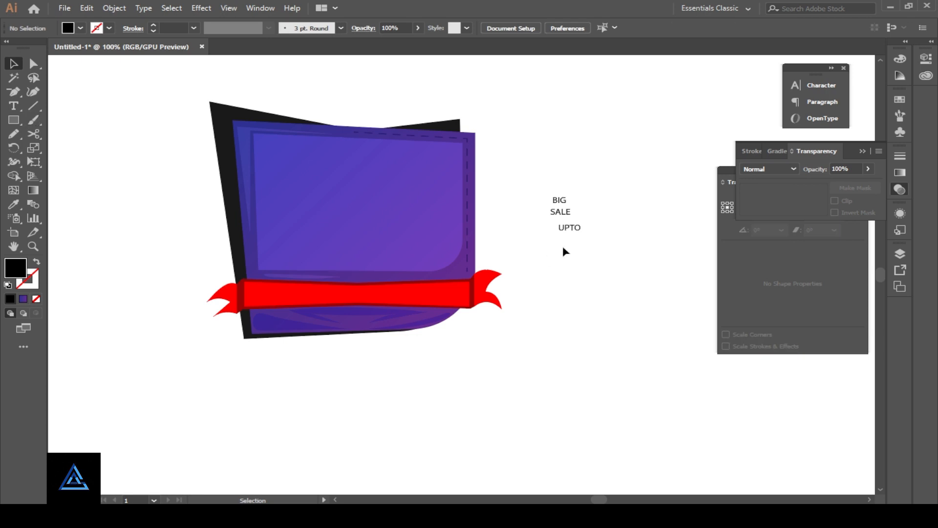
key("t")
left_click(547, 246)
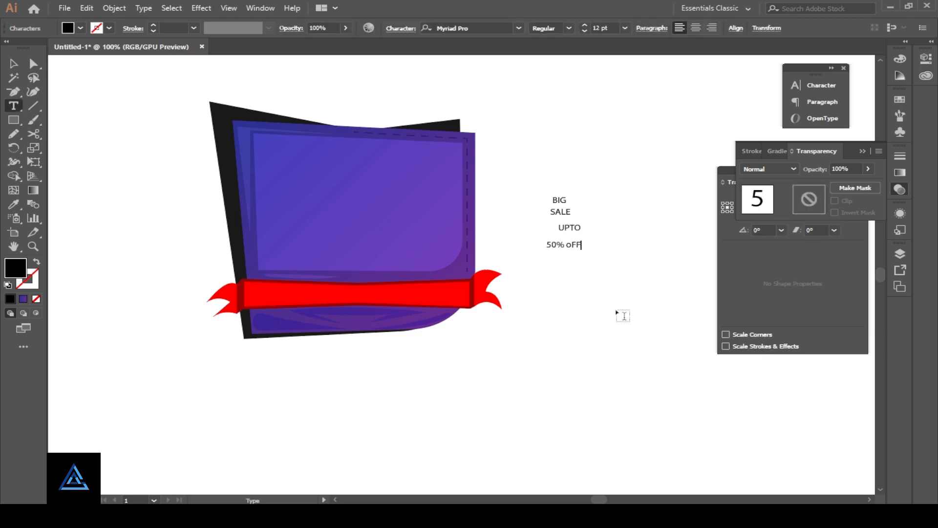
left_click(614, 342)
Move BIG to the inner panel's upper-left area and SALE, UPTO and 50% OFF together onto the panel's middle
left_click_drag(554, 201, 574, 239)
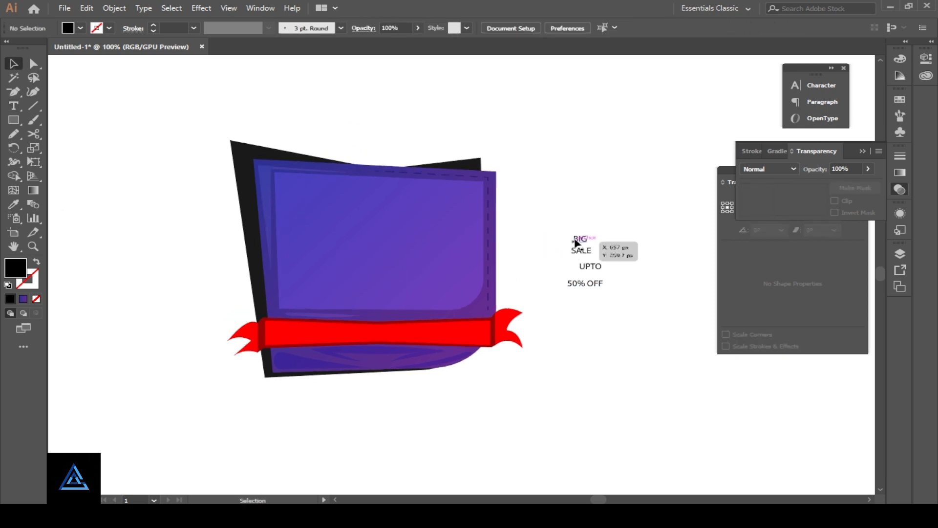
mouse_move(313, 198)
left_mouse_down()
mouse_move(438, 203)
mouse_move(313, 195)
left_mouse_up()
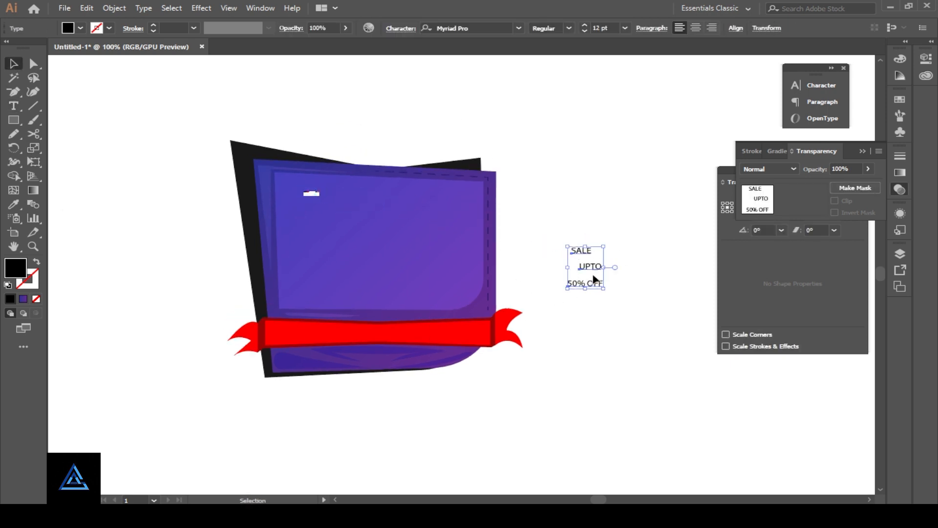
left_click_drag(594, 280, 413, 250)
left_click(553, 234)
Set the BIG text's font to Bahnschrift
key("ctrl+plus")
key("ctrl+plus")
left_click_drag(238, 133, 345, 191)
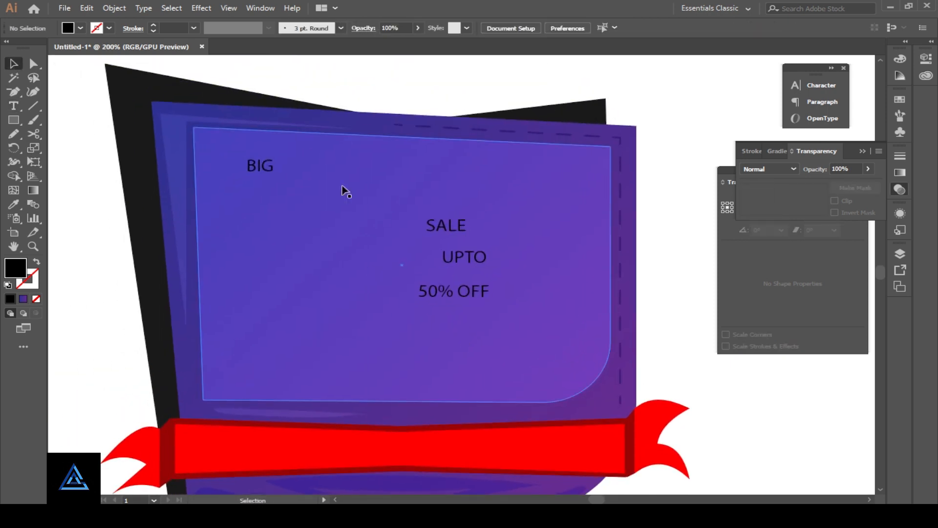
left_click(262, 167)
left_click(519, 28)
left_click(602, 142)
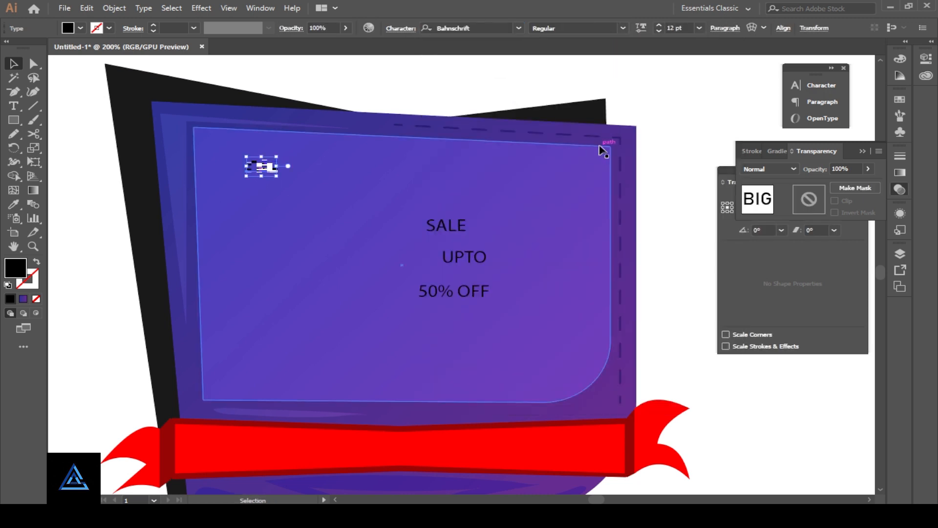
Enlarge the BIG text to headline size in the inner panel's upper-left area
left_click(659, 24)
left_click(659, 25)
key("ctrl+minus")
left_click_drag(577, 372, 465, 304)
left_click_drag(377, 225, 415, 255)
left_click_drag(391, 224, 453, 291)
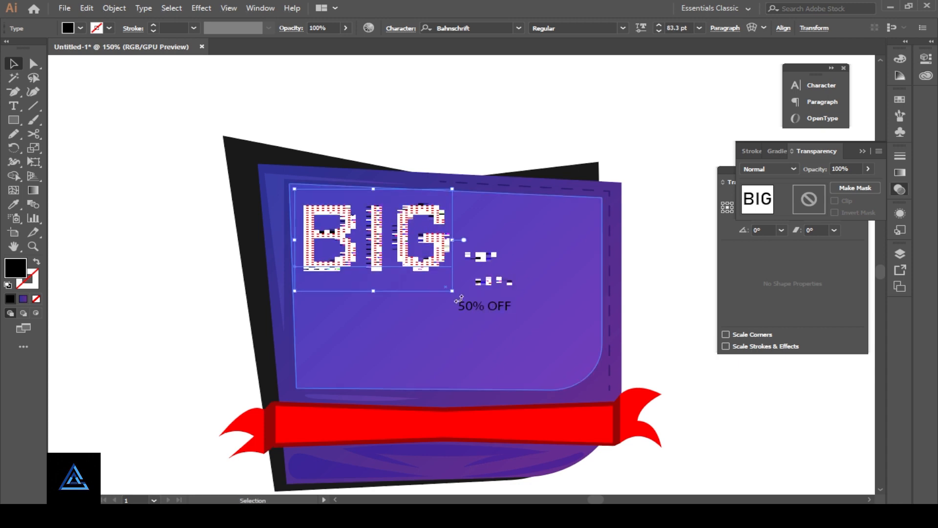
key("ctrl+minus")
key("ctrl+plus")
key("ctrl+plus")
left_click_drag(479, 349, 302, 258)
left_click_drag(390, 250, 364, 233)
Enlarge the SALE text to about 56 pt and place it directly right of BIG
left_click(431, 209)
left_click_drag(445, 196, 570, 163)
left_click_drag(491, 208, 524, 189)
Set the SALE text to Acumin Variable Concept in the Condensed Bold style, and nudge BIG and SALE slightly left
left_click(519, 28)
left_click(504, 157)
key("ctrl+minus")
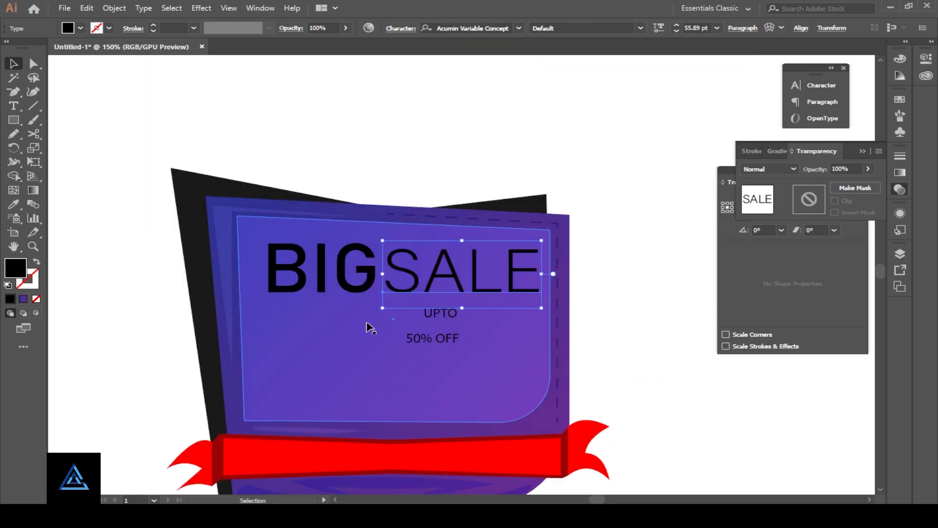
left_click_drag(364, 292, 356, 292)
left_click_drag(458, 283, 450, 282)
left_click(641, 27)
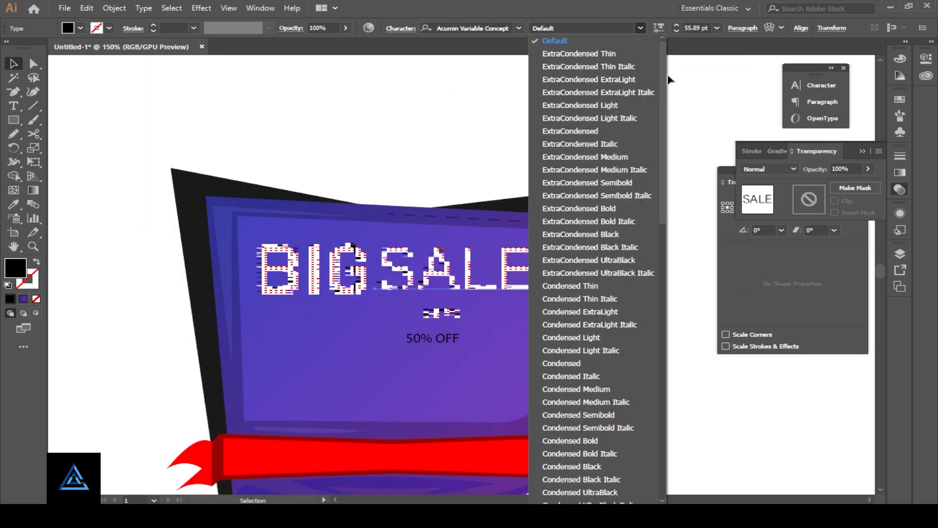
left_click(597, 442)
Reduce the BIG text to about 45 pt and enlarge the SALE text to about 85 pt beside it
key("ctrl+plus")
key("ctrl+plus")
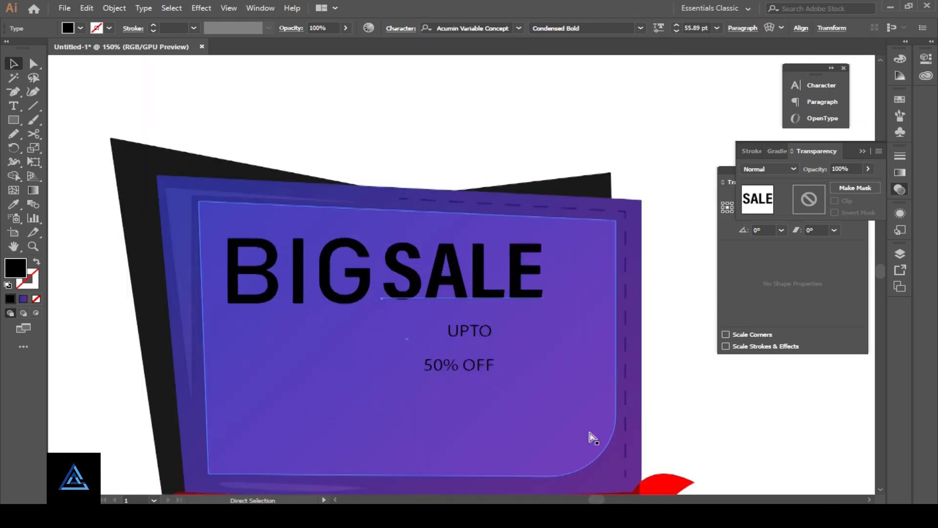
left_click(255, 319)
left_click_drag(338, 360, 275, 390)
left_click(386, 307)
left_click_drag(500, 304, 524, 342)
left_click(557, 423)
key("ctrl+minus")
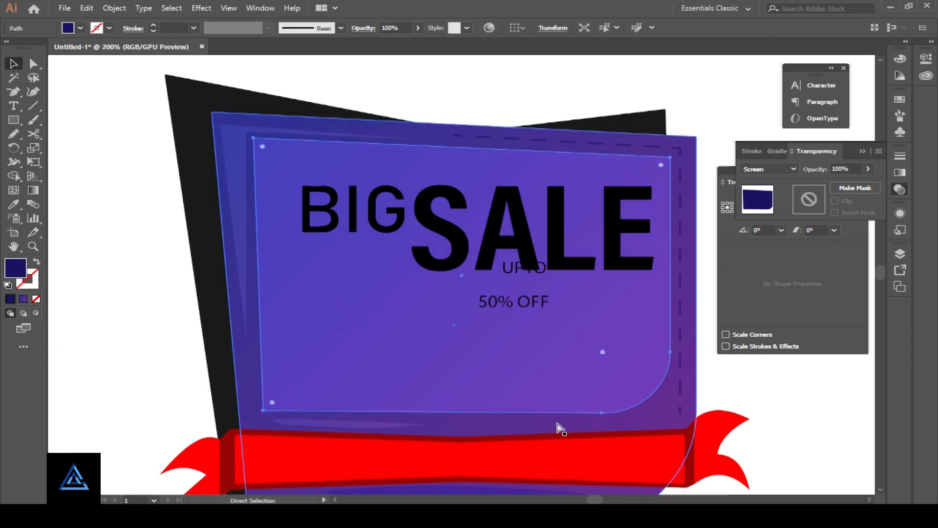
Enlarge UPTO to about 34 pt and 50% OFF to about 40 pt, placing them below BIG and SALE
left_click_drag(521, 270, 343, 310)
left_click_drag(516, 303, 618, 395)
left_click_drag(573, 348, 594, 352)
left_click_drag(313, 317, 274, 335)
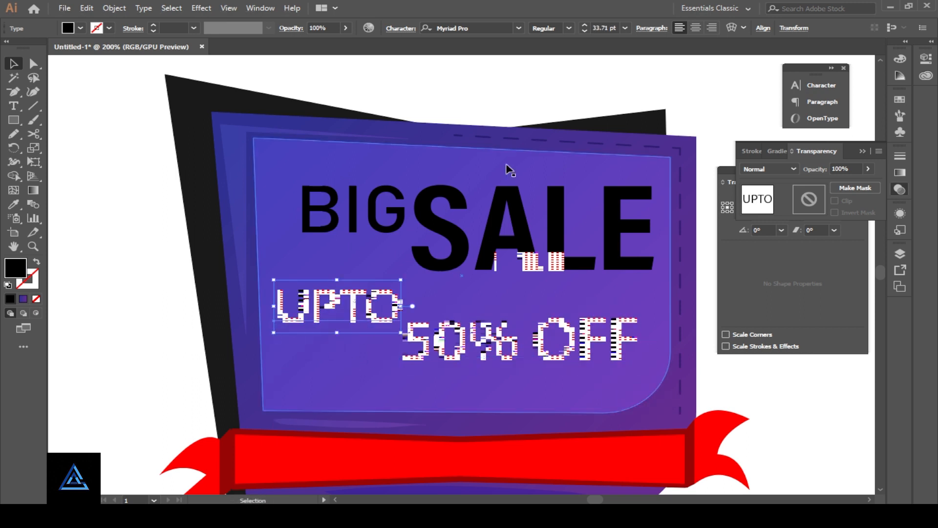
Set the UPTO text to Source Sans Variable in a thin style
left_click(521, 29)
left_click(466, 128)
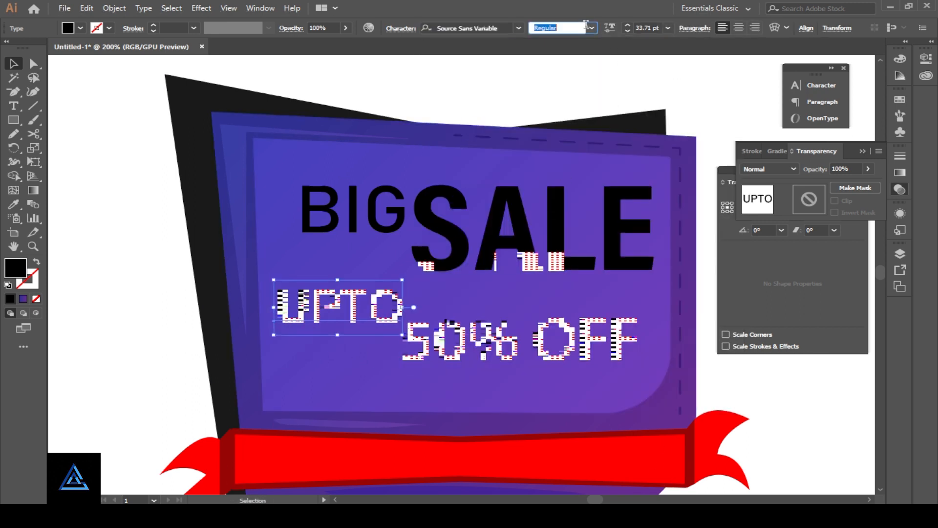
left_click(562, 28)
left_click(562, 48)
Set the 50% OFF text to Myriad Variable Concept in the Black style
left_click(518, 337)
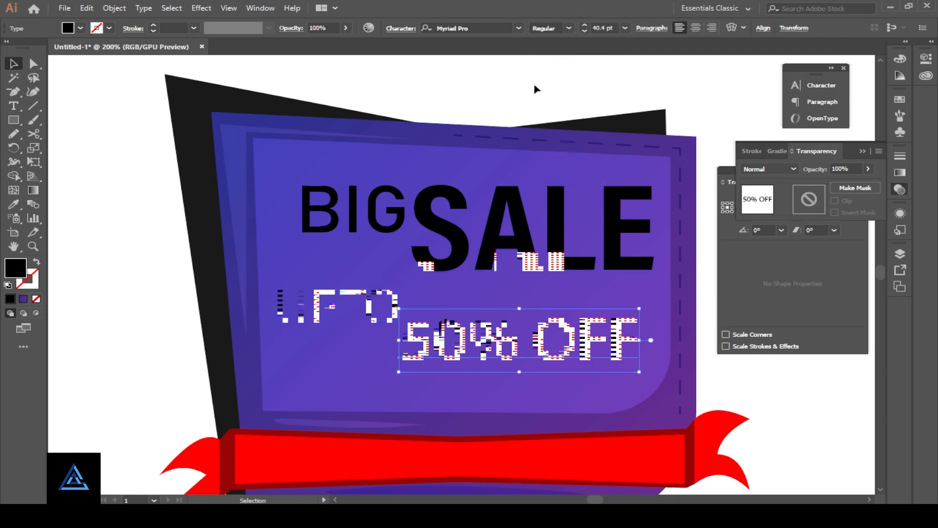
left_click(519, 28)
left_click(484, 213)
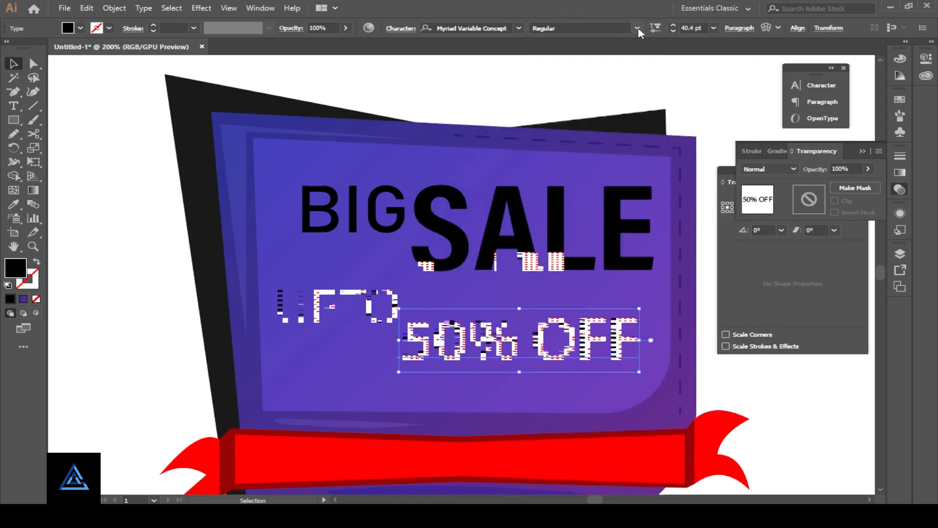
left_click(562, 28)
left_click(543, 227)
key("ctrl+minus")
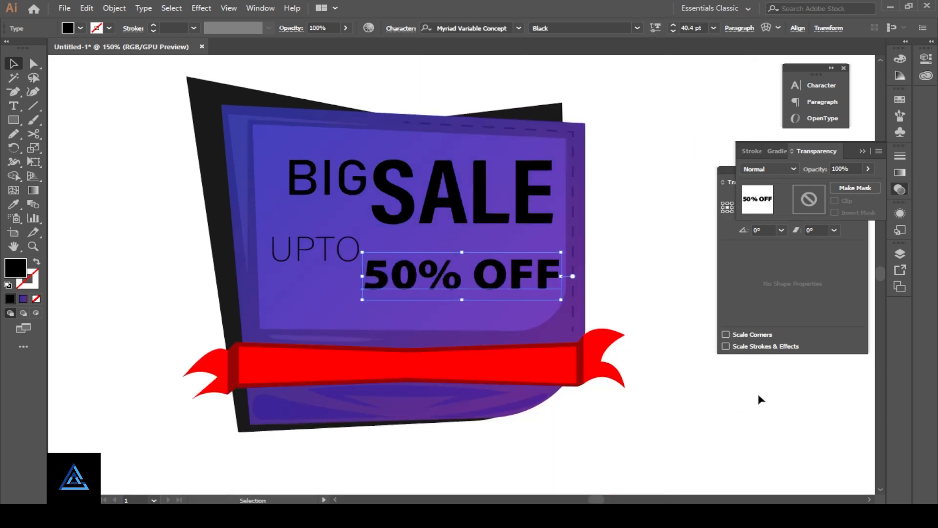
Fill the BIG text with white and the SALE text with yellow
left_click(327, 193)
left_click(73, 27)
left_click(27, 48)
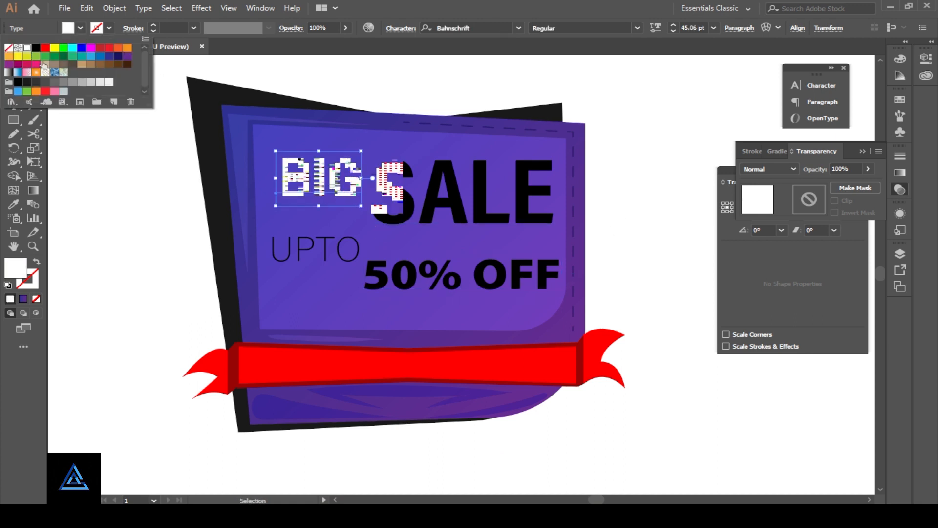
left_click(571, 223)
left_click(544, 216)
left_click(76, 28)
left_click(53, 49)
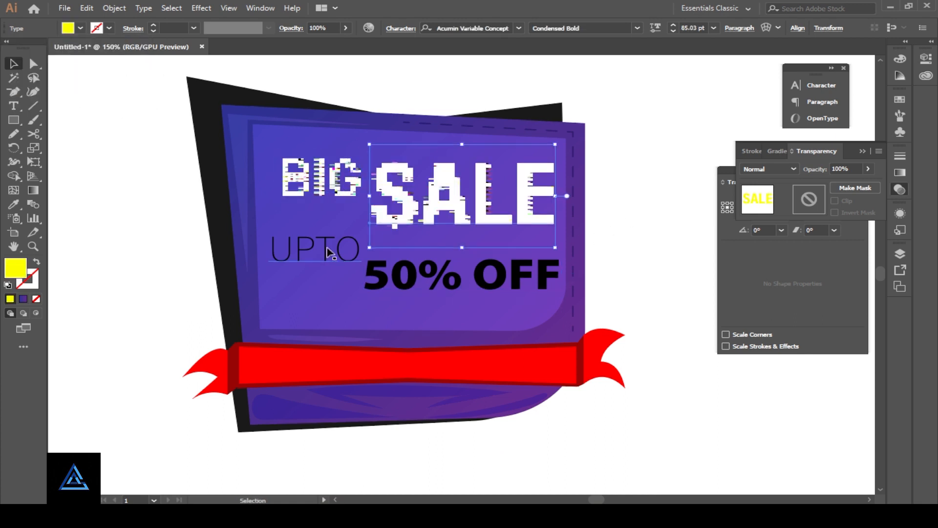
Fill the UPTO text with yellow and the 50% OFF text with white
left_click(313, 250)
left_click(79, 27)
left_click(374, 269)
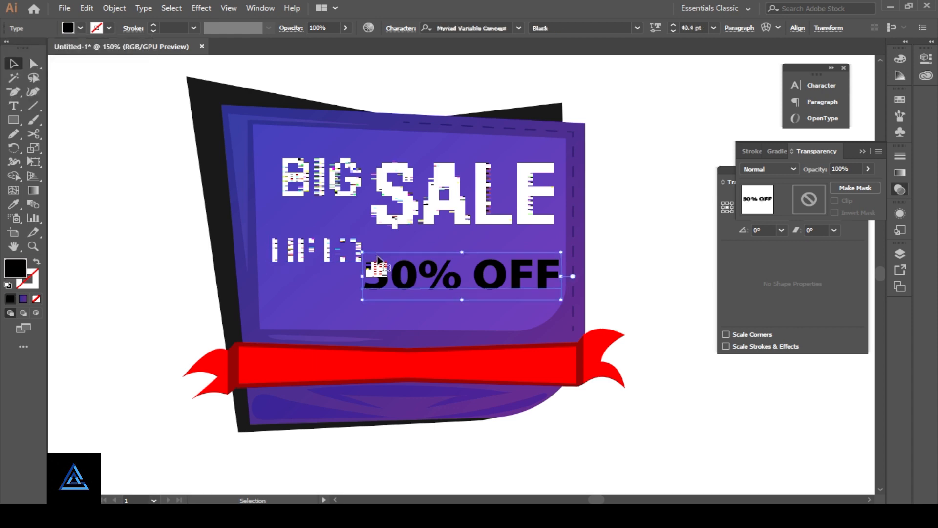
left_click(78, 28)
left_click(28, 48)
Reposition UPTO and 50% OFF so they sit side by side on one line closely below BIG SALE
key("ctrl+equal")
left_click_drag(515, 354, 520, 373)
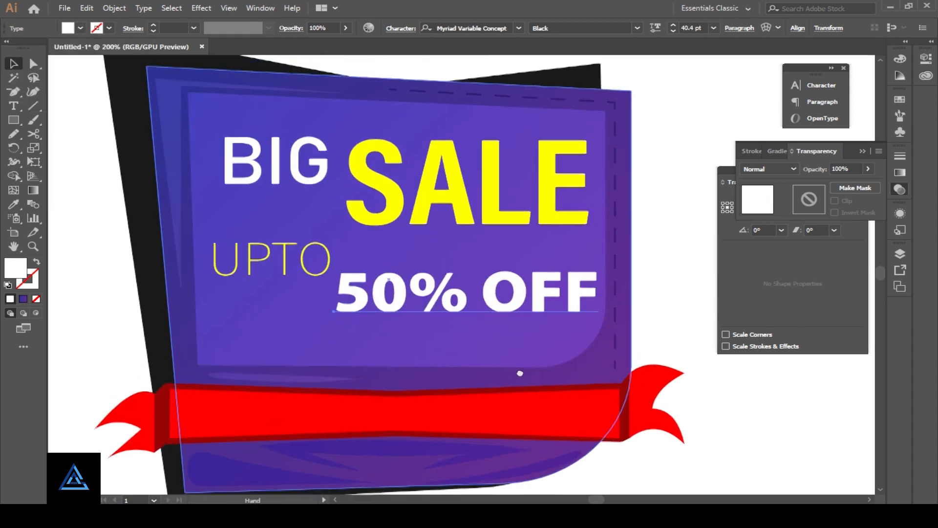
left_click_drag(450, 307, 443, 325)
left_click(310, 273)
left_click_drag(333, 290, 318, 284)
left_click_drag(310, 280, 316, 287)
left_click_drag(390, 314, 353, 274)
left_click(302, 278, "shift")
key("ctrl+minus")
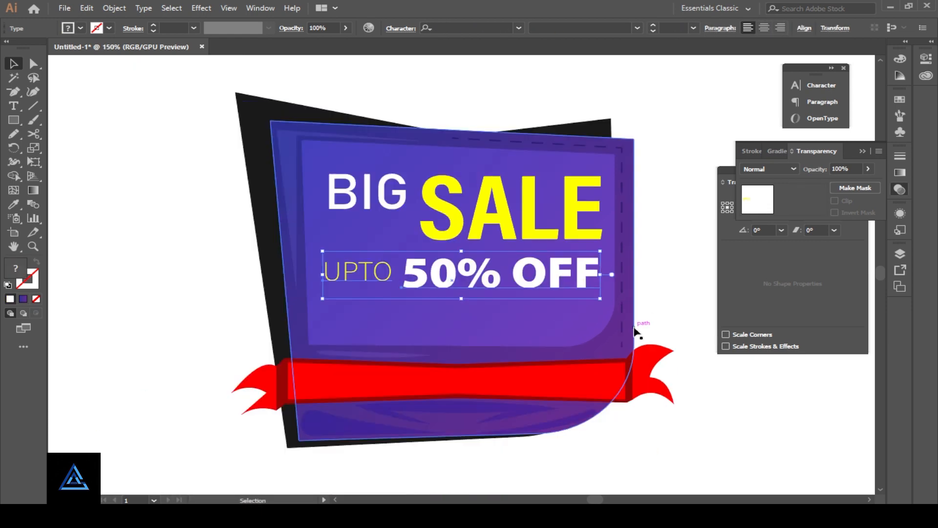
left_click(684, 329)
Draw a long white right triangle below the 50% OFF text, rising toward the right, with the Pen tool
key("ctrl+equal")
key("ctrl+equal")
left_click_drag(622, 385, 552, 321)
key("p")
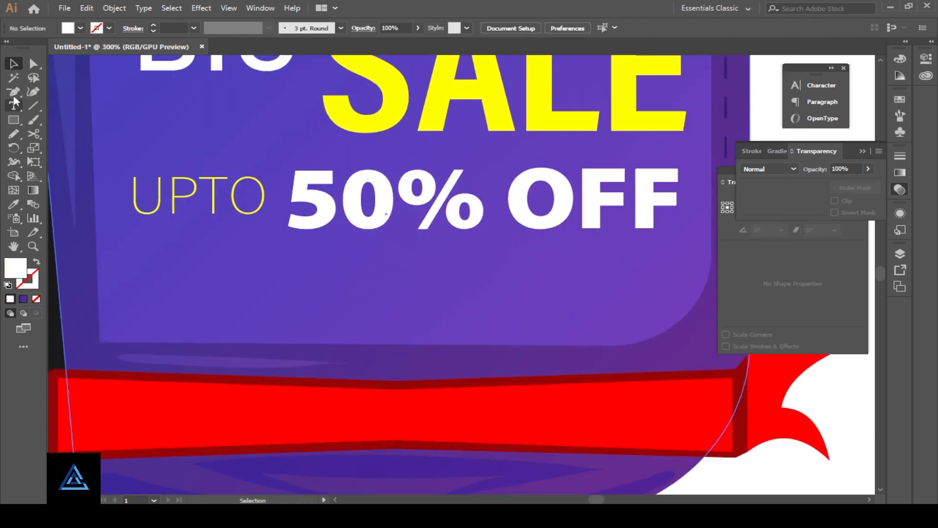
left_click(695, 246)
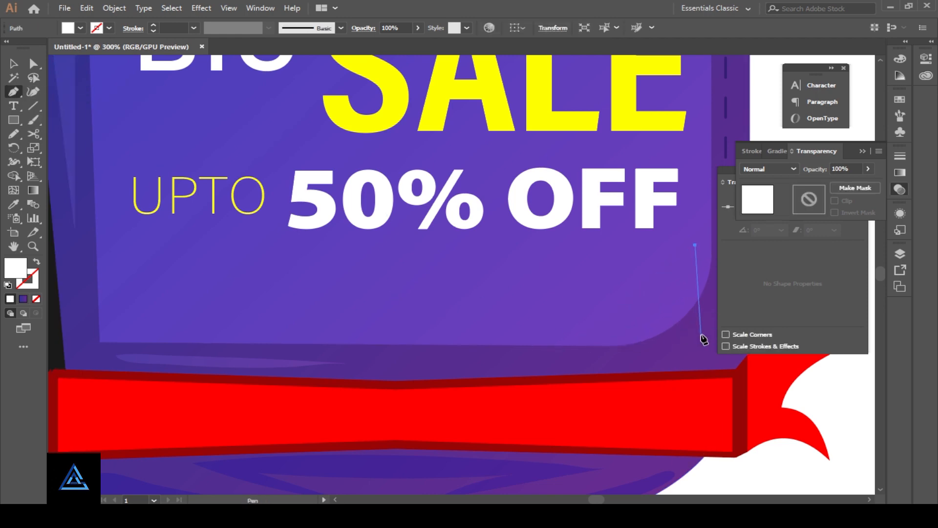
left_click(204, 334)
left_click(695, 245)
key("a")
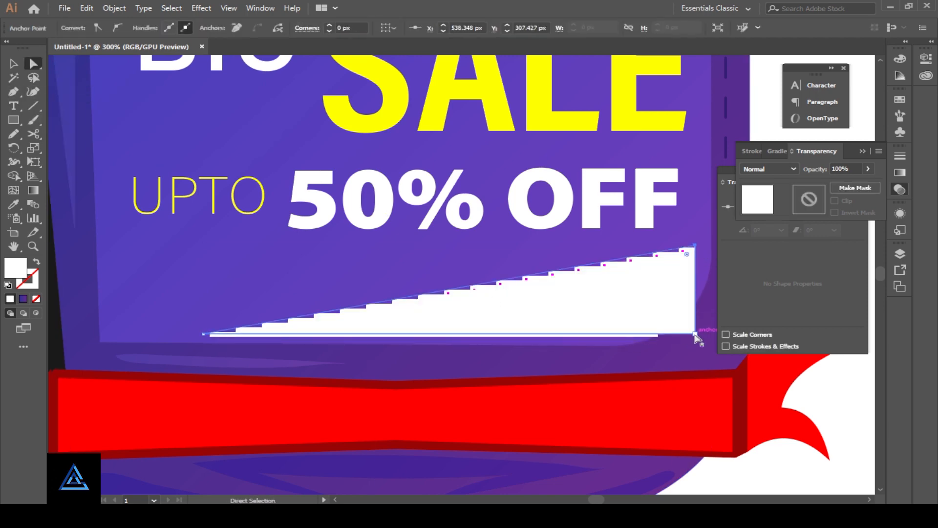
Round the lower-right corner of the white triangle to a radius of about 40.72 px
left_click_drag(529, 304, 526, 303)
scroll(100, 238, "down", 1)
scroll(440, 381, "up", 6)
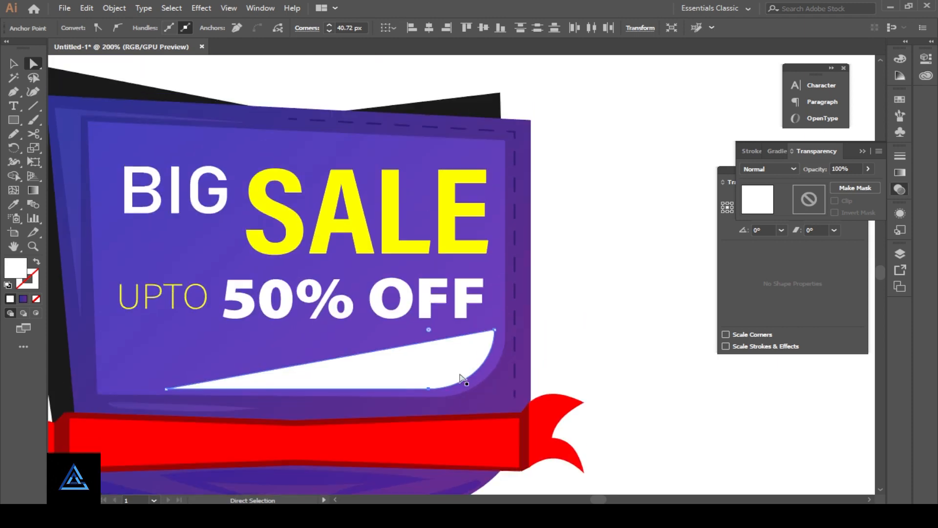
Set the white rounded triangle's blend mode to Overlay and reduce its opacity
left_click(415, 381)
left_click(769, 169)
left_click(778, 288)
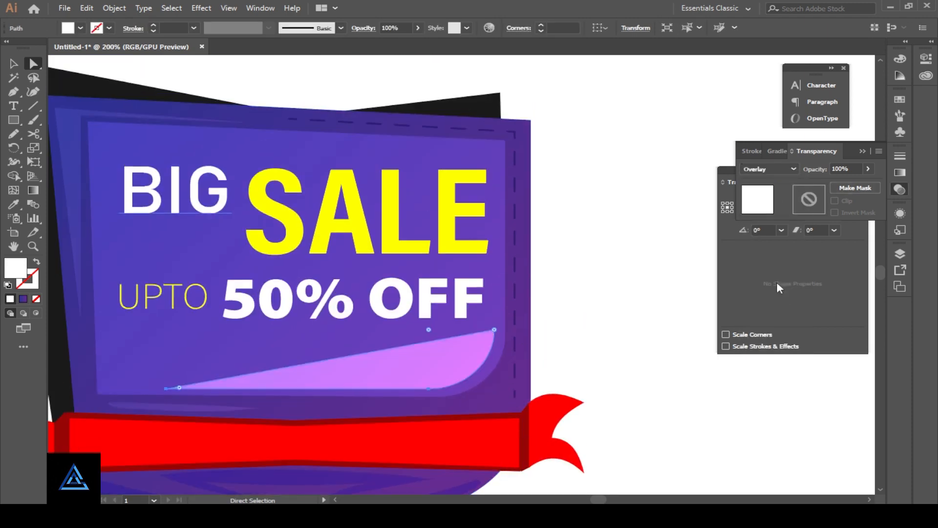
left_click_drag(839, 183, 830, 185)
left_click(564, 357)
Lower the opacity of the dark blue accent shape just below the ribbon to 14%
left_click_drag(427, 459, 524, 383)
left_click(371, 404)
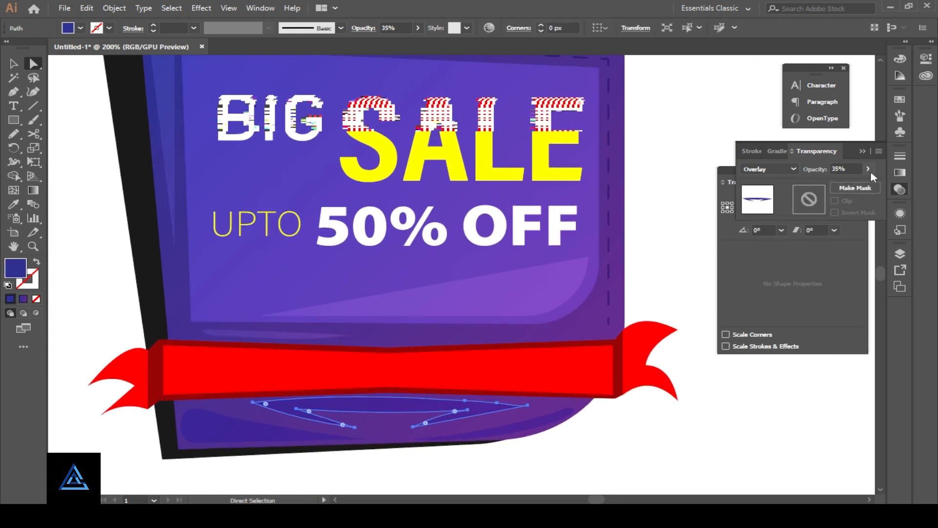
left_click(714, 409)
Draw a long dark blue triangle in the inner panel's upper-left corner, tapering rightward above BIG SALE, with the Pen tool
left_click_drag(584, 472, 601, 523)
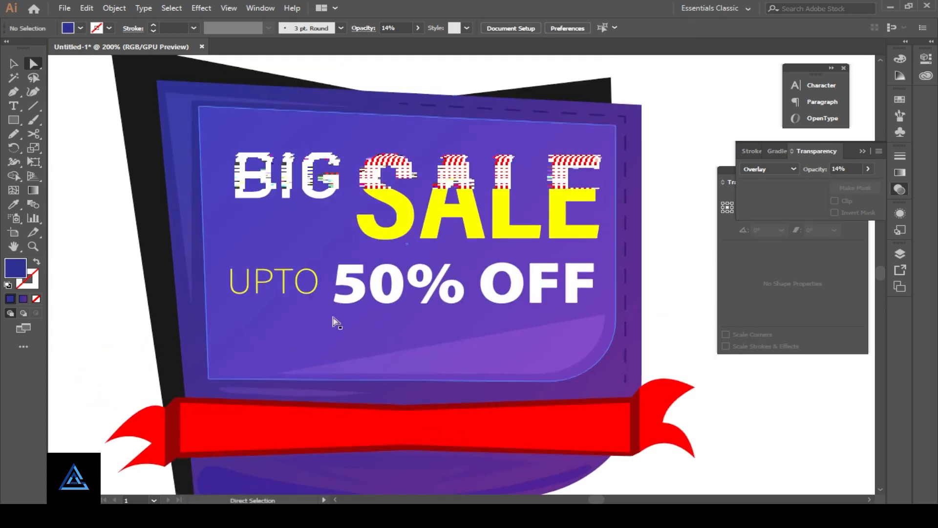
left_click(210, 118)
left_click(434, 124)
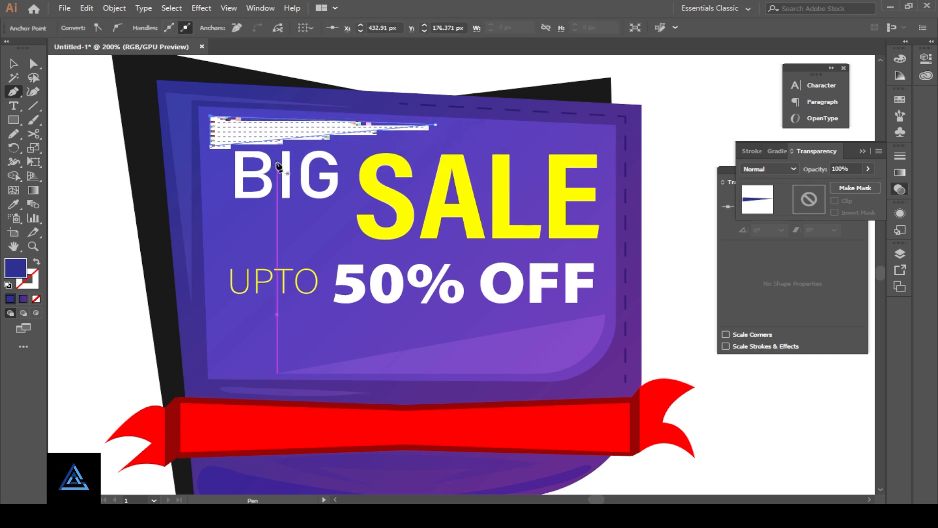
key("ctrl+minus")
left_click_drag(575, 386, 311, 310)
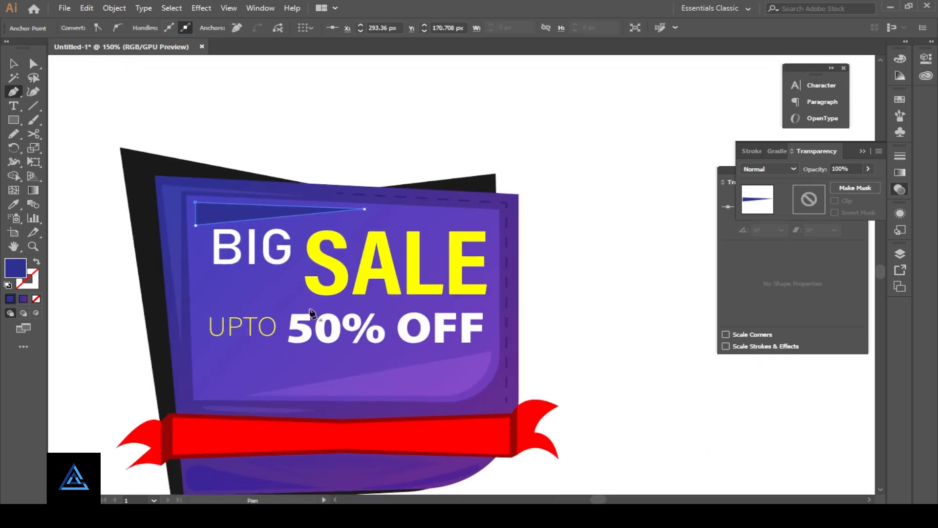
left_click(247, 150)
Fill the inner panel behind the text with the blue-to-purple linear gradient
key("ctrl+minus")
key("ctrl+minus")
left_click_drag(413, 336, 382, 311)
key("ctrl+plus")
key("ctrl+plus")
left_click_drag(230, 323, 263, 310)
left_click(327, 310)
left_click(23, 299)
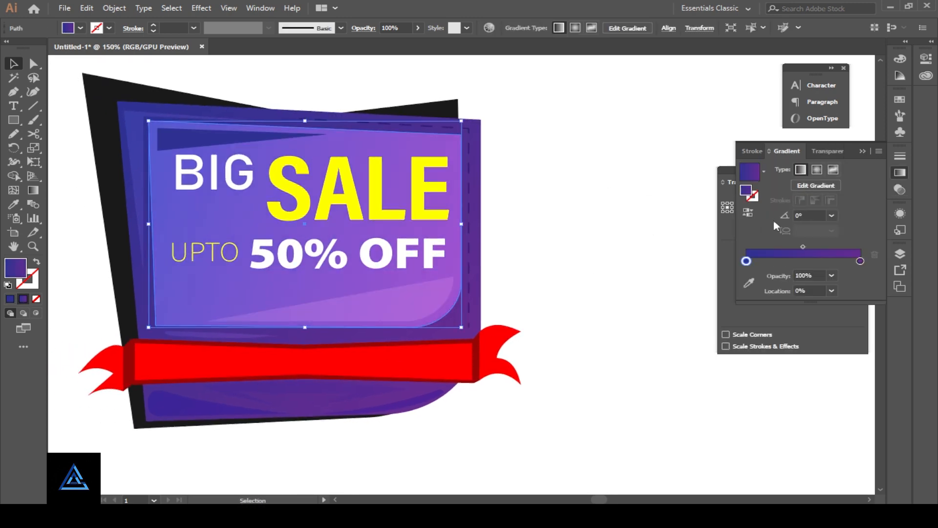
left_click(649, 251)
Redirect the inner panel's gradient diagonally from its lower-right to its upper-left corner, at 144.1°
left_click_drag(312, 290, 327, 297)
left_click(327, 296)
key("g")
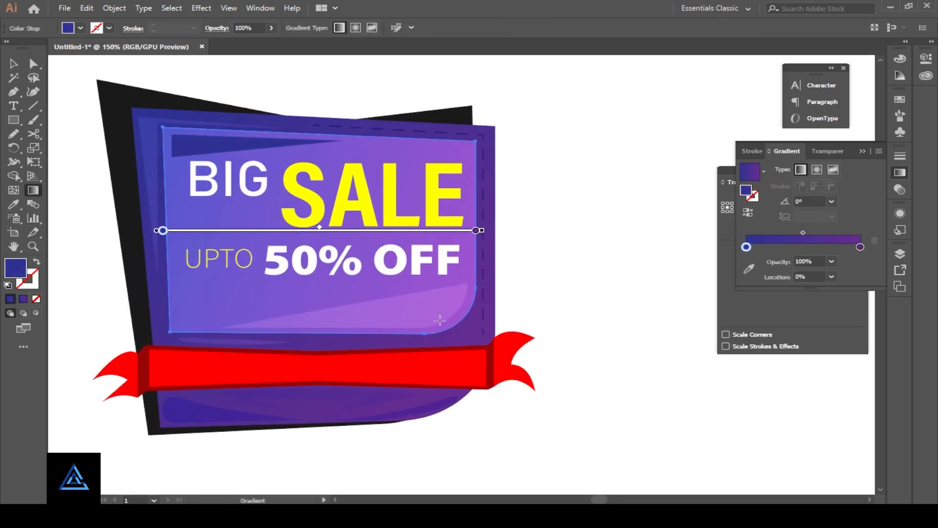
mouse_move(455, 321)
left_mouse_down()
mouse_move(159, 143)
mouse_move(165, 136)
left_mouse_up()
left_click(38, 66)
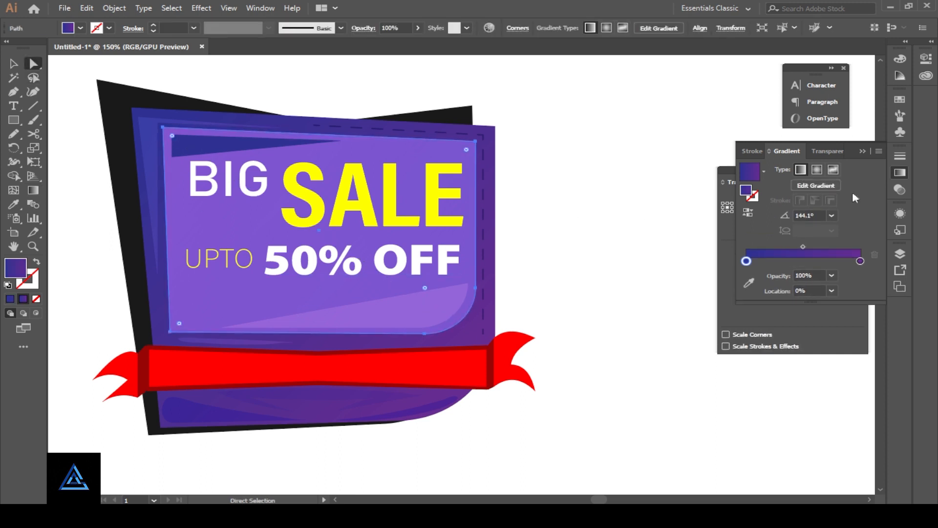
Set the inner panel's blend mode to Color Dodge and its opacity to 58%
left_click(900, 190)
left_click(779, 169)
left_click(779, 267)
left_click(657, 245)
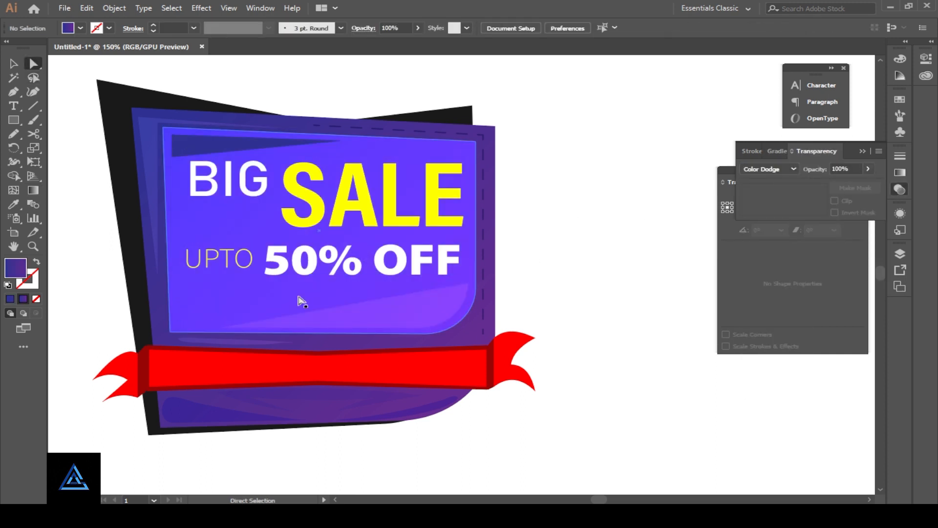
left_click(298, 296)
left_click(868, 169)
mouse_move(843, 182)
left_mouse_down()
mouse_move(819, 184)
mouse_move(846, 185)
left_mouse_up()
left_click(645, 251)
Draw a many-pointed gradient star on the blank area beside the banner with the Star tool
key("space")
left_click_drag(568, 285, 639, 318)
left_click(14, 120)
left_click(61, 176)
key("space")
left_click_drag(484, 277, 283, 237)
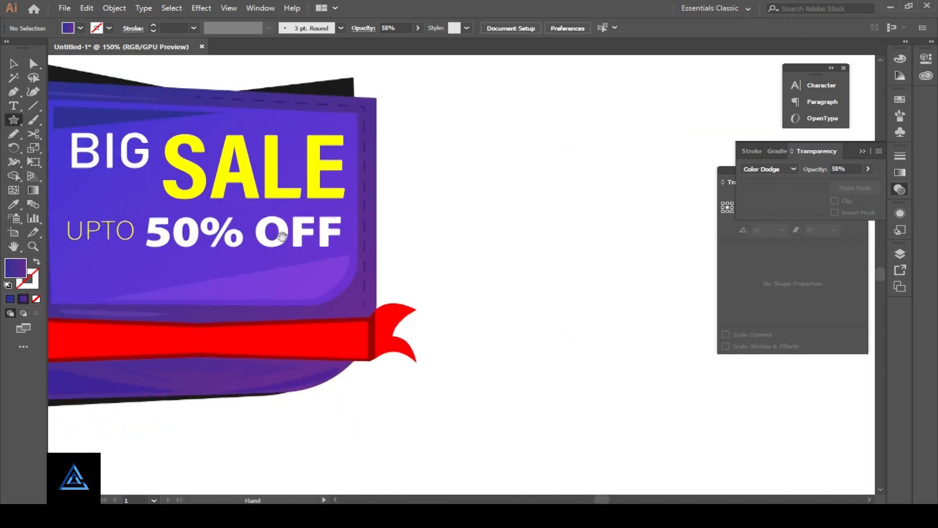
left_click(545, 229)
left_click(484, 295)
Round all the star's corners to turn it into a scalloped badge
left_click(33, 64)
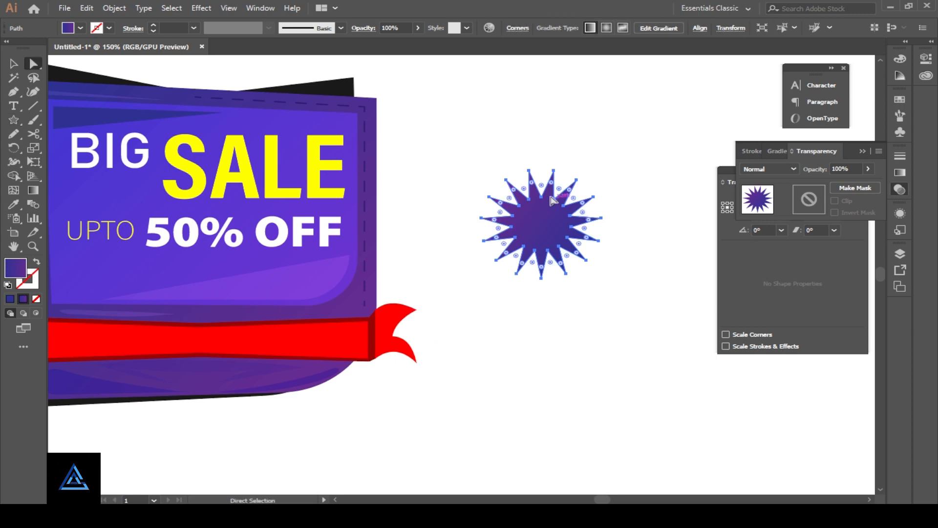
left_click_drag(541, 187, 549, 196)
left_click(13, 63)
left_click(460, 304)
left_click_drag(460, 303, 529, 300)
Move the scalloped badge onto the middle of the red ribbon and scale it down slightly
left_click_drag(608, 226, 270, 338)
left_click_drag(315, 370, 325, 380)
left_click(342, 434)
left_click_drag(342, 434, 455, 419)
left_click_drag(433, 361, 438, 365)
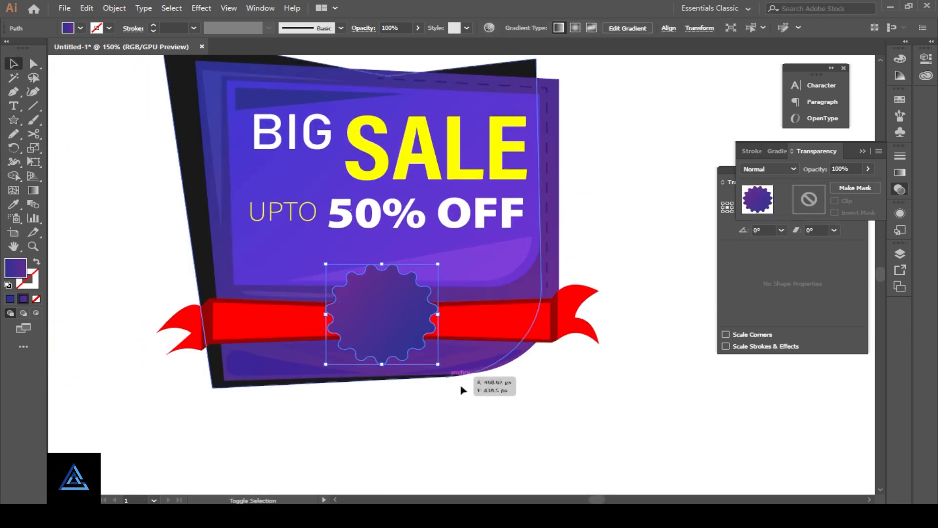
Fine-tune the badge's size and vertical position so it sits centred over the ribbon
left_click(467, 395)
key("ctrl+=")
key("ctrl+=")
left_click_drag(503, 418, 586, 355)
key("ctrl+-")
key("ctrl+-")
left_click(457, 299)
left_click_drag(480, 333, 491, 426)
left_click(516, 382)
left_click(527, 364)
left_click(413, 365)
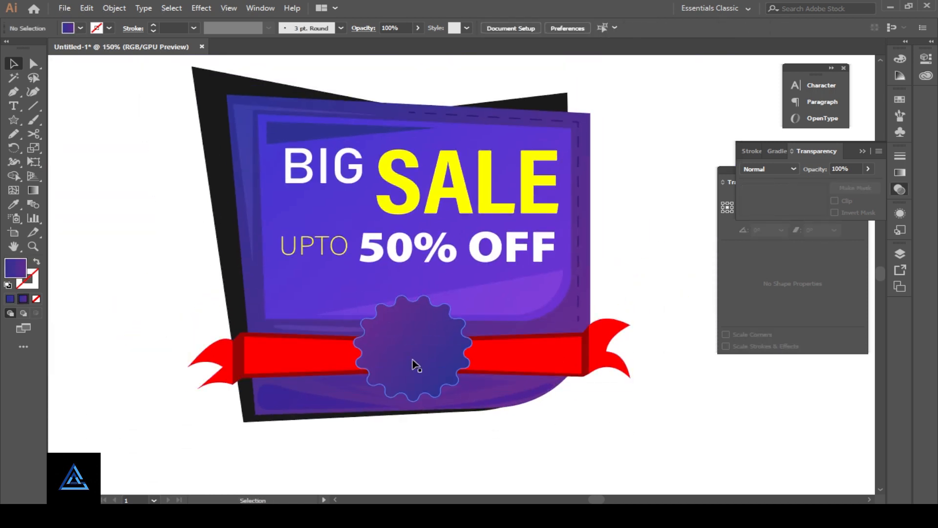
left_click(615, 416)
left_click_drag(436, 361, 435, 361)
left_click(637, 445)
Fill the badge with the yellow sampled from the SALE text
left_click(384, 371)
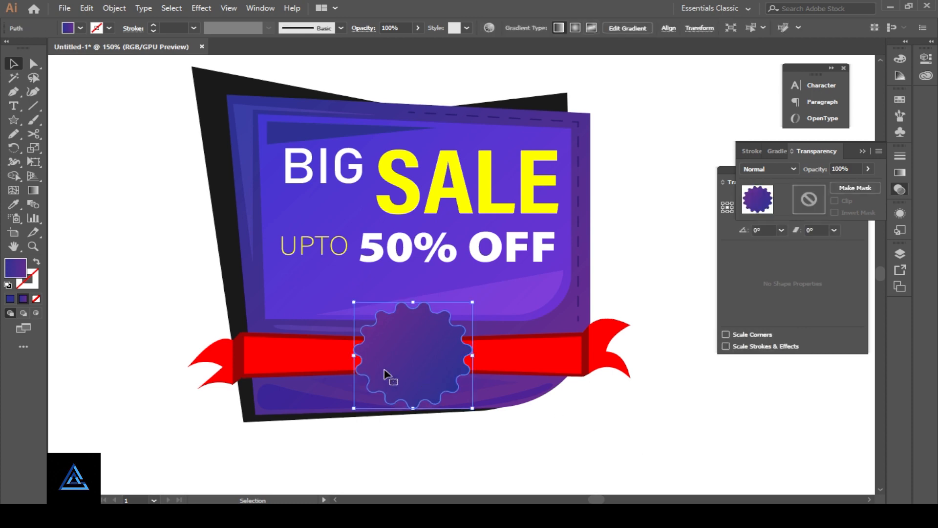
left_click(468, 180)
key("a")
left_click(432, 364)
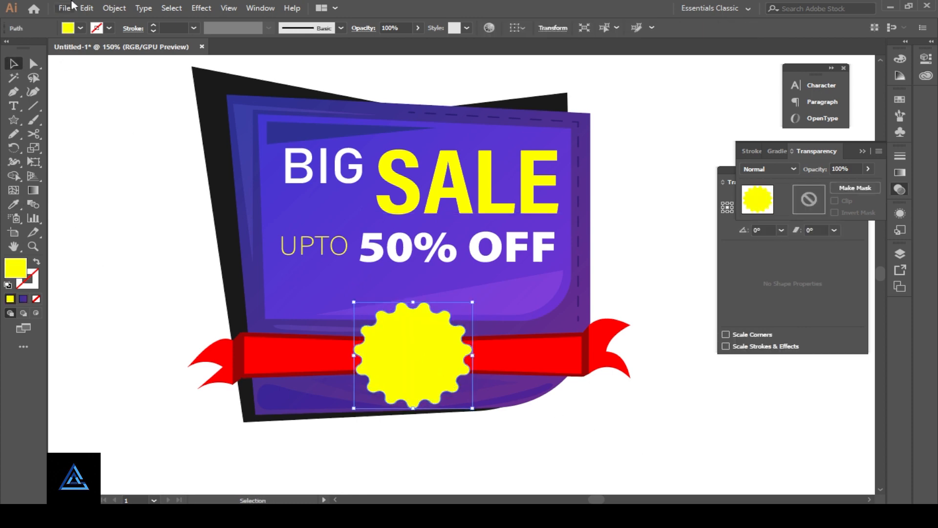
Offset the badge's path by -4 px and fill the inner copy with the blue-purple gradient
left_click(114, 7)
mouse_move(130, 273)
left_click(322, 317)
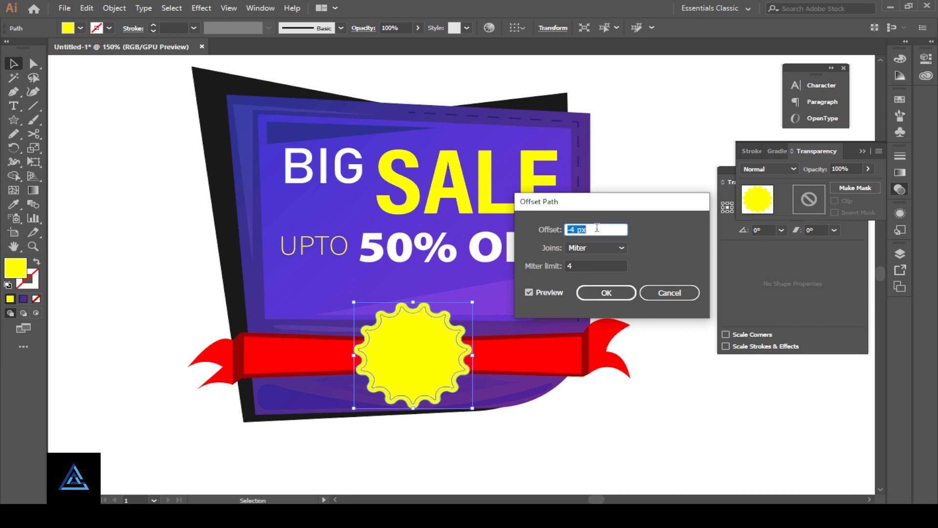
left_click(610, 294)
left_click(23, 299)
left_click(645, 350)
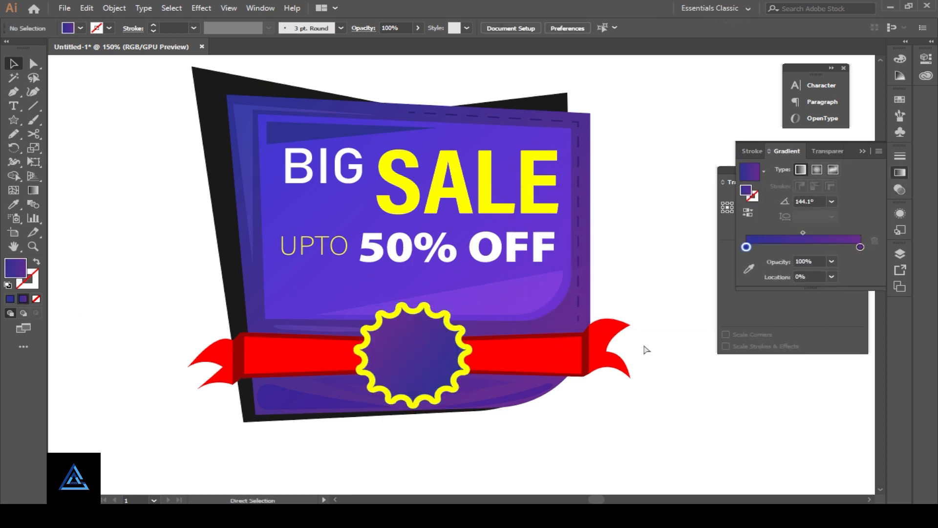
Fill the inner badge shape with yellow
key("ctrl+plus")
key("ctrl+plus")
left_click_drag(568, 405, 583, 300)
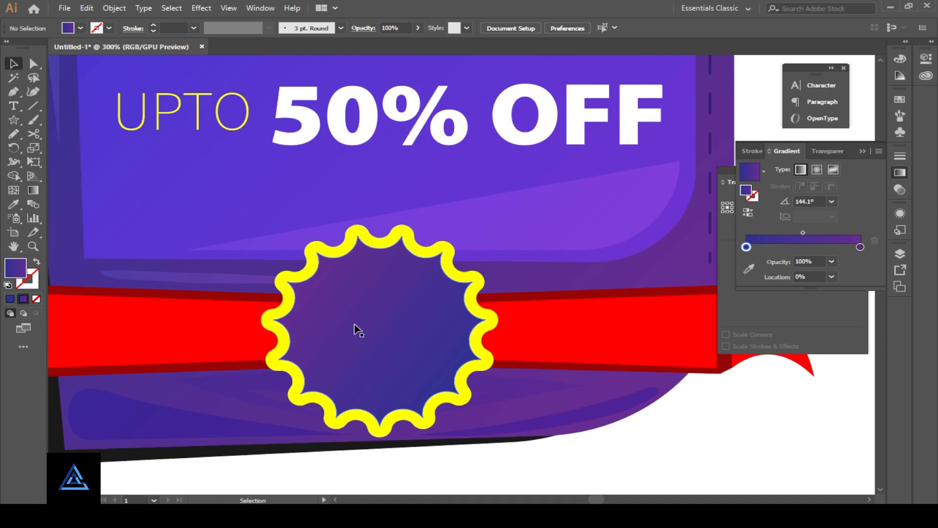
left_click(323, 336)
left_click(81, 29)
left_click(52, 47)
Set the outer badge shape's fill to dark yellow C9A805
left_click(480, 360)
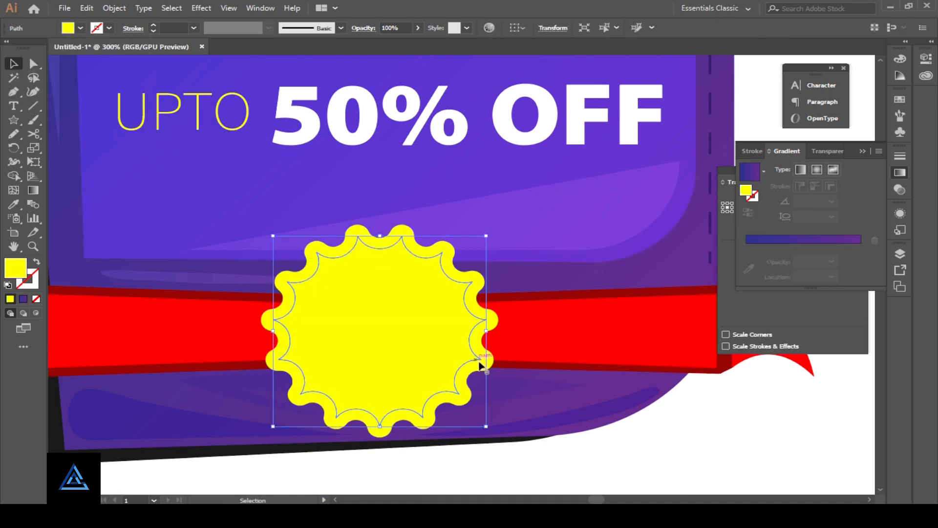
double_click(18, 269)
left_click_drag(476, 305, 476, 309)
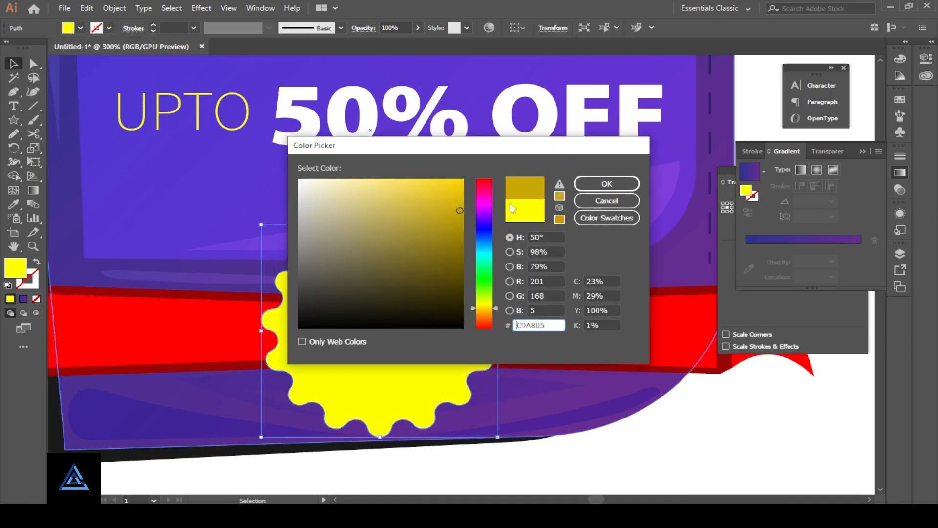
left_click(607, 184)
left_click(608, 187)
left_click(639, 448)
Try the blue-purple gradient on the outer badge shape and undo it
key("ctrl+0")
scroll(518, 388, "up", 3)
left_click_drag(473, 371, 718, 327)
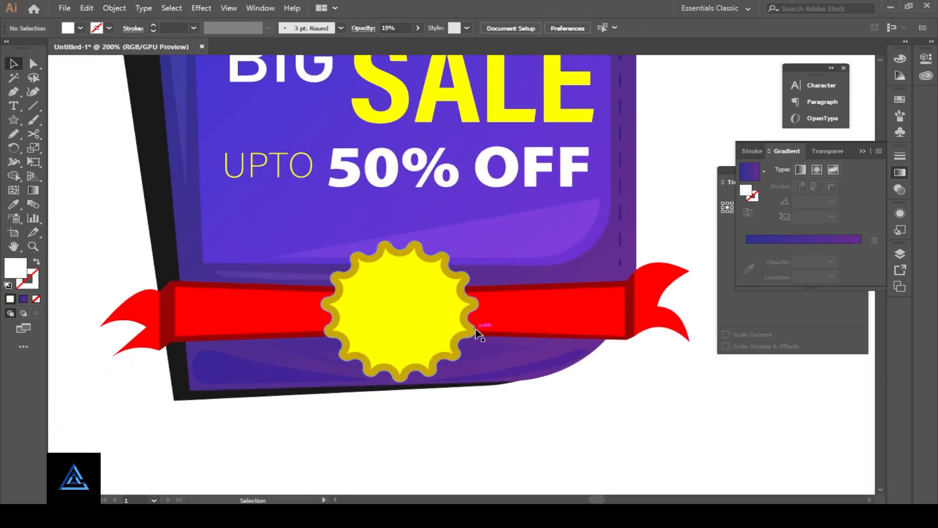
left_click(476, 329)
left_click(23, 299)
left_click(561, 423)
scroll(562, 423, "up", 1)
scroll(561, 424, "down", 1)
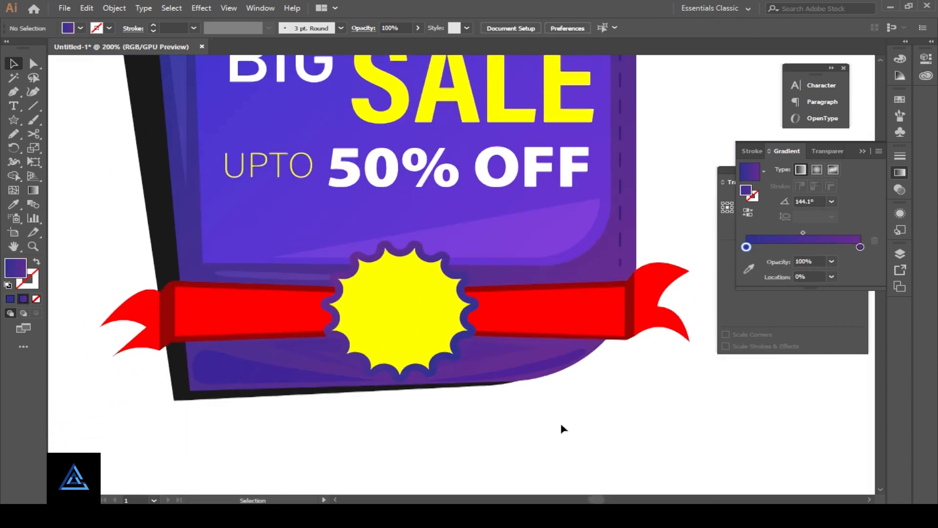
left_click(469, 345)
key("ctrl+z")
scroll(518, 350, "up", 1)
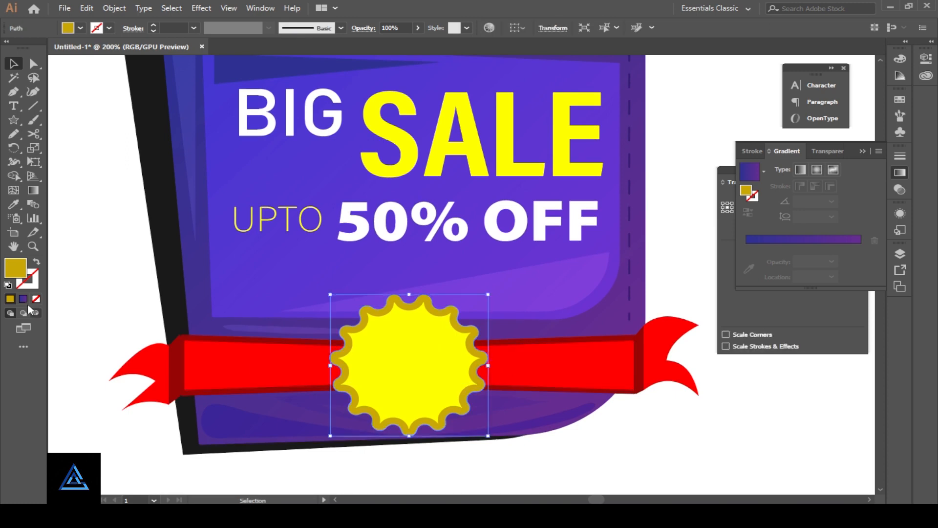
Fill the outer badge shape with white to form a white scalloped border
left_click(79, 29)
left_click(27, 47)
left_click(678, 434)
Add the text NEW! on the blank area beside the banner
mouse_move(553, 368)
left_mouse_down()
mouse_move(555, 381)
mouse_move(554, 365)
left_mouse_up()
key("t")
left_click_drag(780, 355, 538, 321)
left_click(538, 320)
type("NE")
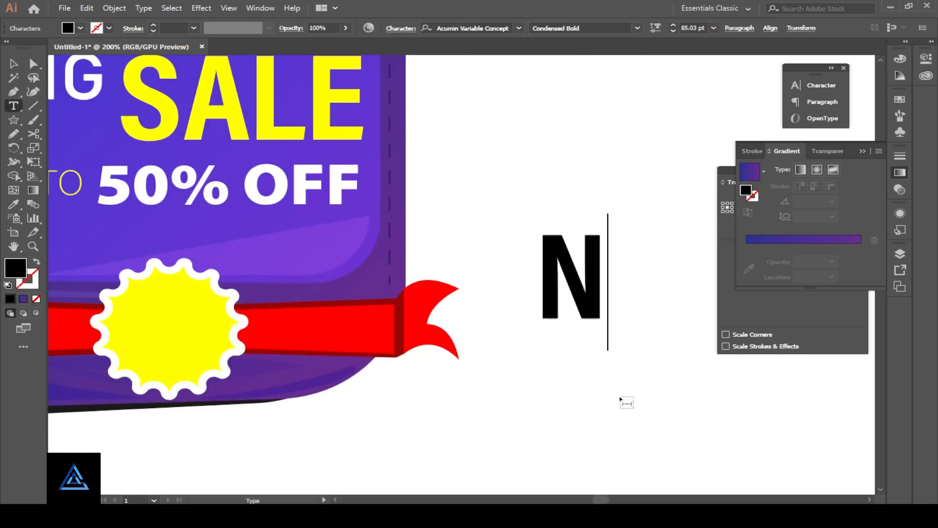
type("W!")
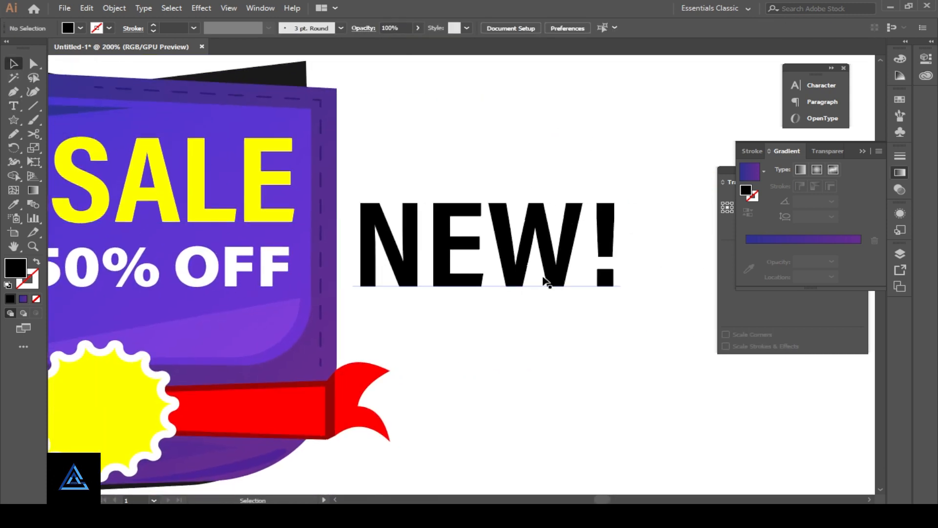
Set the NEW! text to Condensed UltraBlack and expand it into outlines
left_click(546, 281)
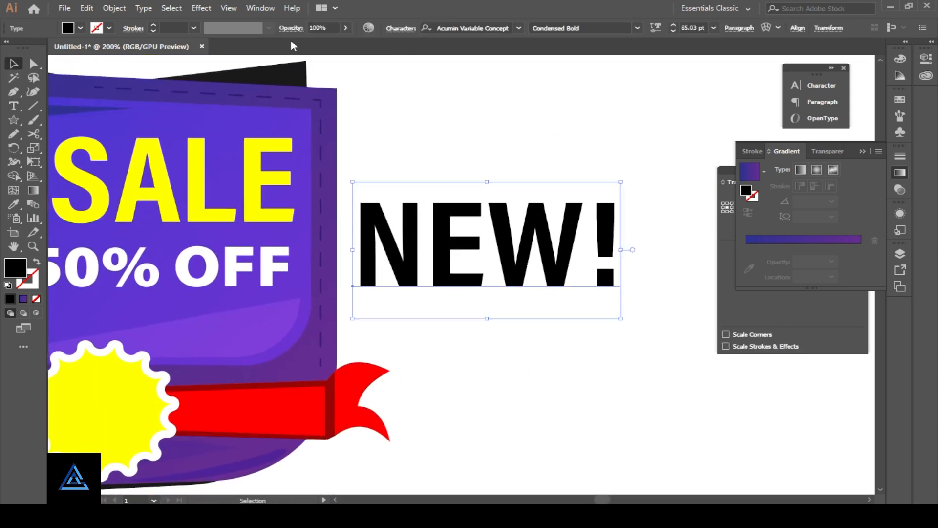
left_click(636, 28)
left_click(606, 97)
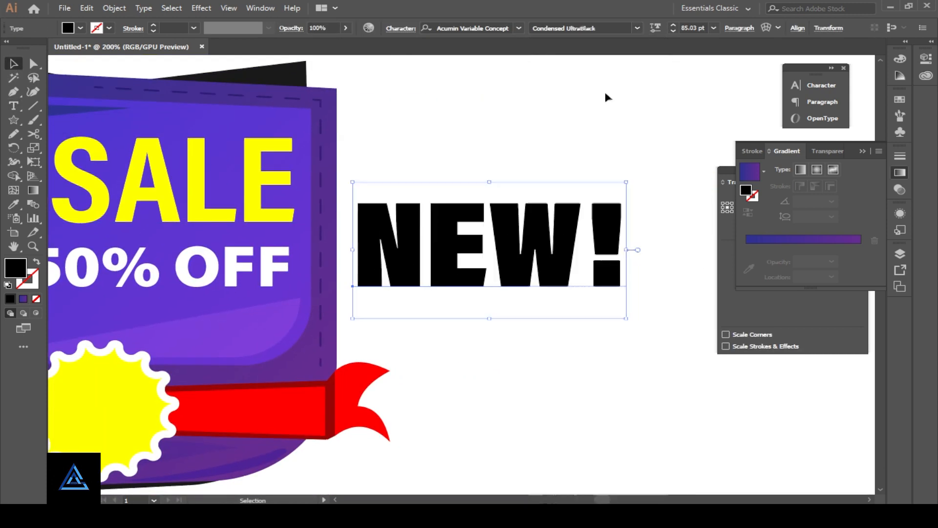
left_click(114, 8)
left_click(139, 133)
left_click(438, 322)
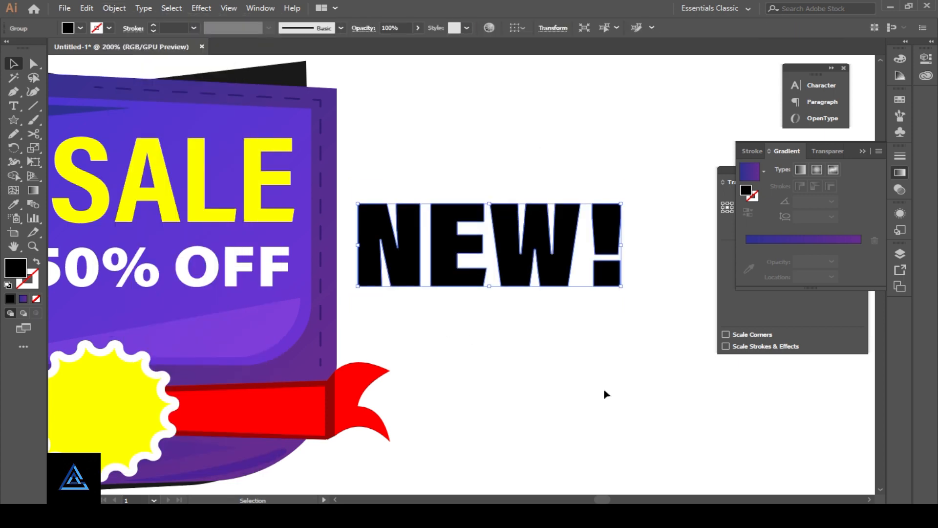
left_click_drag(475, 370, 494, 360)
left_click(486, 251)
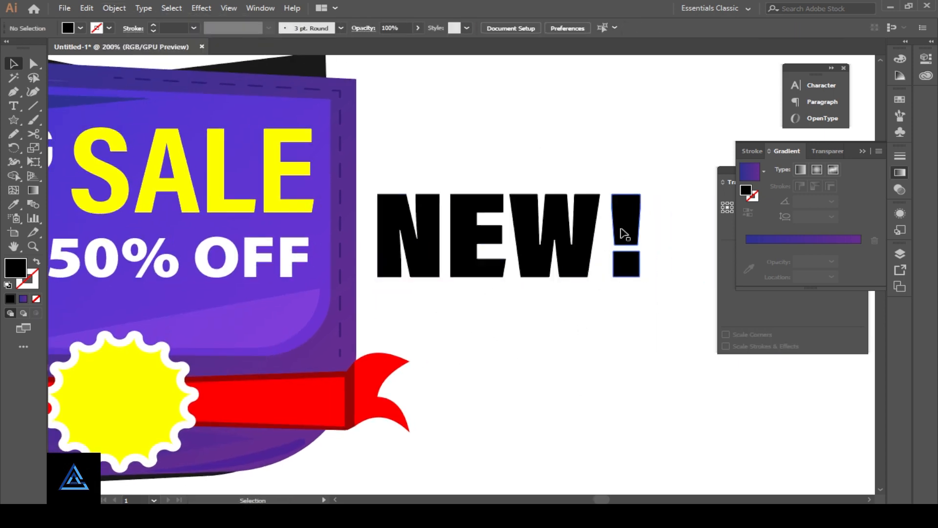
right_click(622, 228)
left_click(659, 326)
left_click(579, 326)
left_click(469, 254)
left_click(114, 8)
left_click(515, 298)
Isolate the NEW! group and scale the letters E, W and the exclamation mark down, keeping N large
double_click(569, 264)
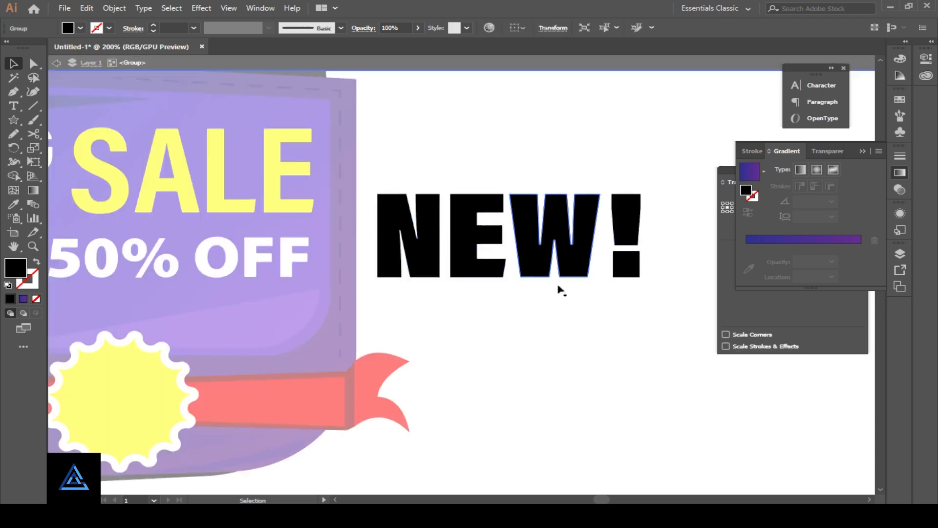
left_click_drag(657, 303, 489, 257)
left_click_drag(640, 277, 609, 263)
left_click(585, 258)
double_click(583, 287)
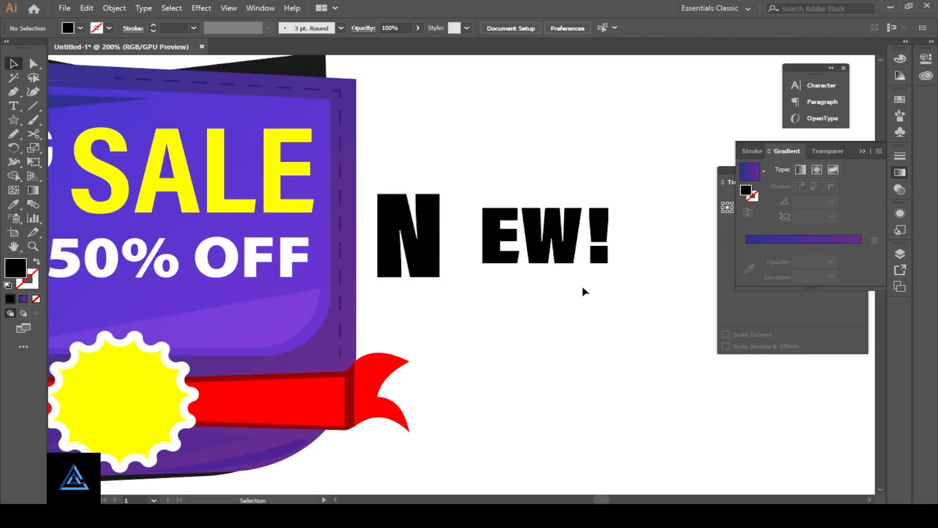
Move the smaller E, W and exclamation mark close beside the N, aligned to its baseline
double_click(600, 253)
left_click_drag(628, 231, 507, 250)
left_click_drag(507, 243, 473, 255)
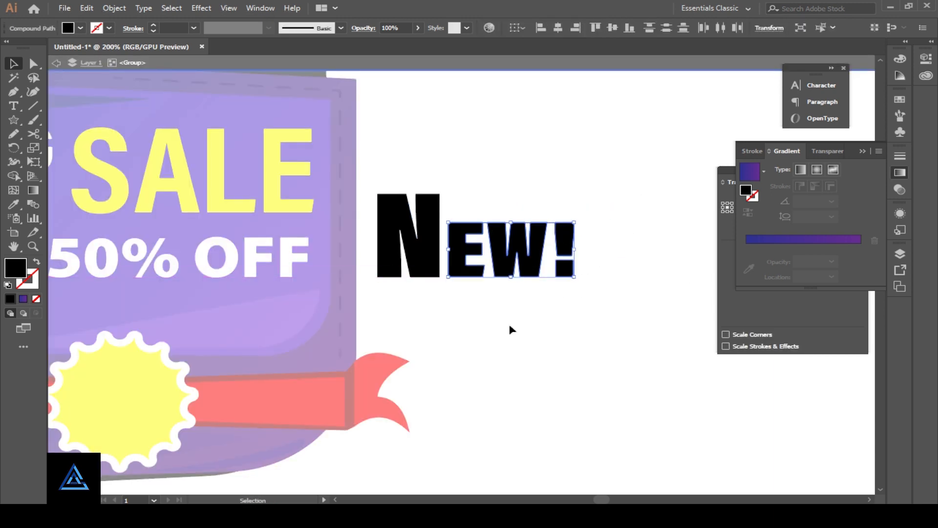
double_click(508, 330)
Move the NEW! lettering onto the yellow badge, scale it down to fit and centre it
left_click_drag(440, 383, 536, 344)
left_click_drag(553, 194, 169, 361)
left_click_drag(289, 405, 250, 376)
left_click_drag(254, 377, 297, 367)
left_click(332, 439)
left_click_drag(337, 435, 399, 426)
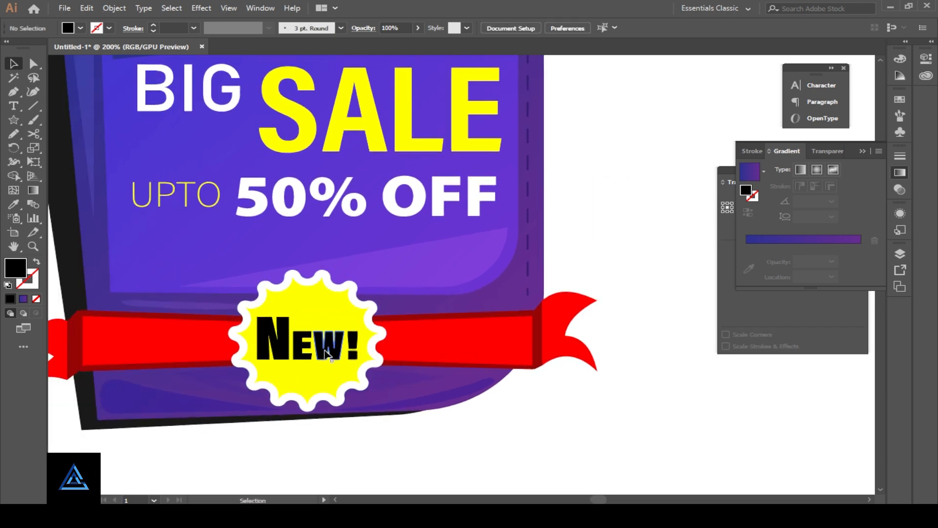
Fill the NEW! lettering on the badge with white
left_click(327, 346)
left_click(69, 29)
left_click(27, 47)
left_click(570, 412)
Recolour the NEW! lettering on the badge with the ribbon's red, sampled with the Eyedropper
left_click_drag(356, 373, 421, 408)
left_click(394, 381)
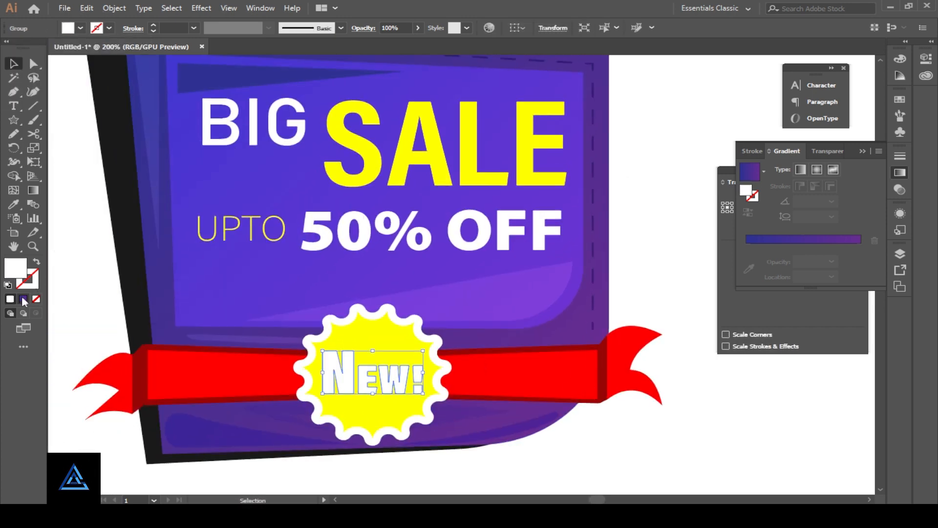
left_click(23, 299)
key("i")
left_click(463, 370)
left_click(13, 64)
left_click(713, 462)
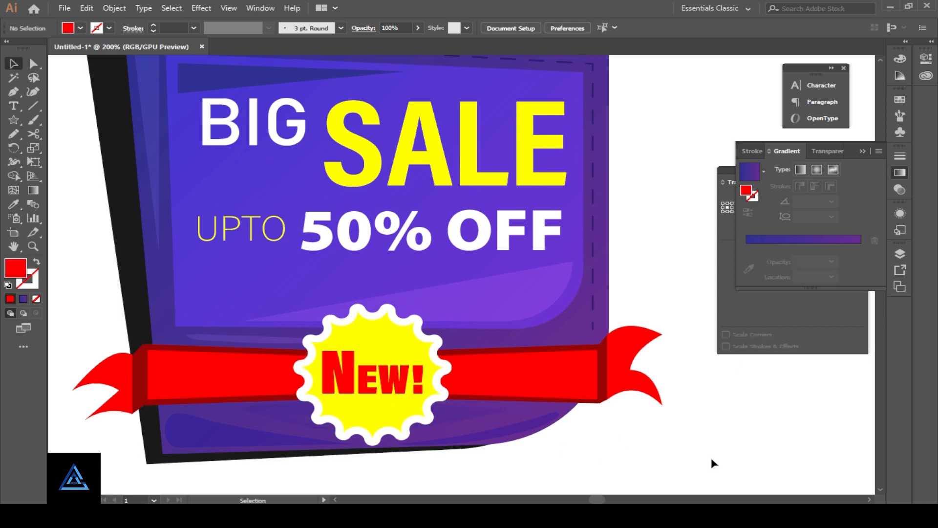
Fill the NEW! lettering on the badge with the blue-to-purple linear gradient
key("ctrl+0")
left_click_drag(348, 312, 351, 314)
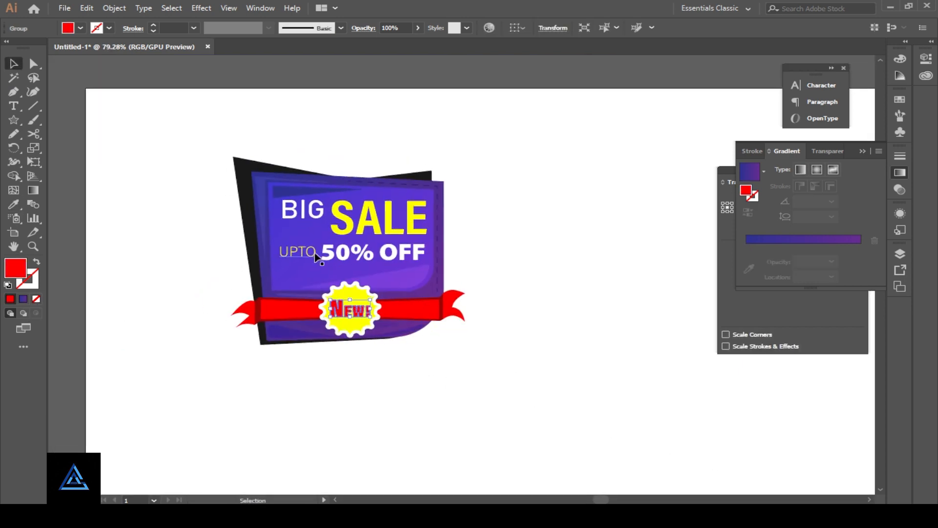
left_click(26, 298)
left_click(385, 399)
key("ctrl+plus")
key("ctrl+plus")
left_click_drag(385, 399, 443, 386)
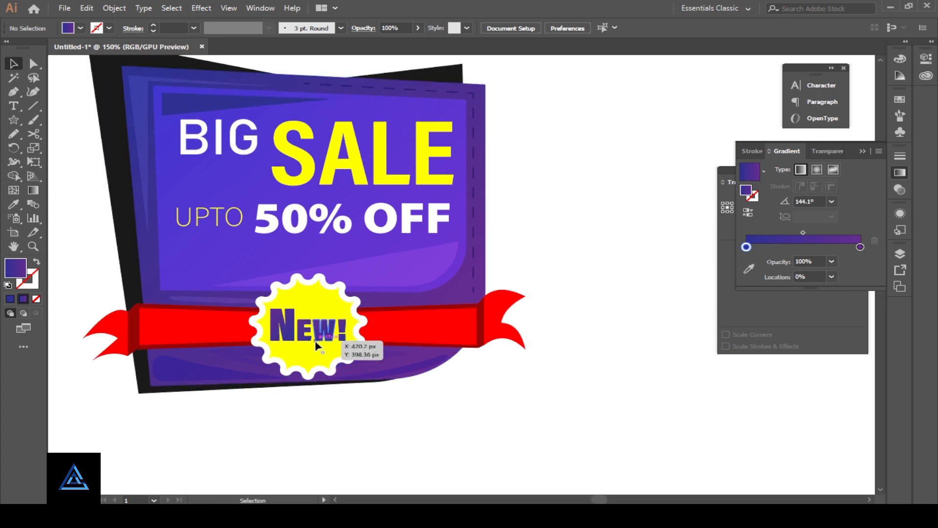
left_click_drag(315, 340, 321, 344)
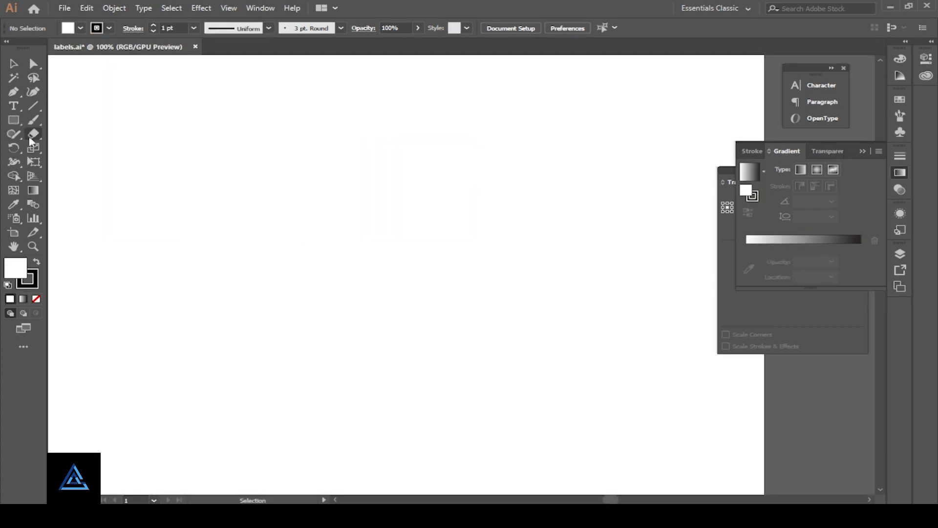
Create a five-sided polygon with the Polygon tool in labels.ai and enlarge it to a radius of about 160 px
left_click_drag(14, 120, 88, 164)
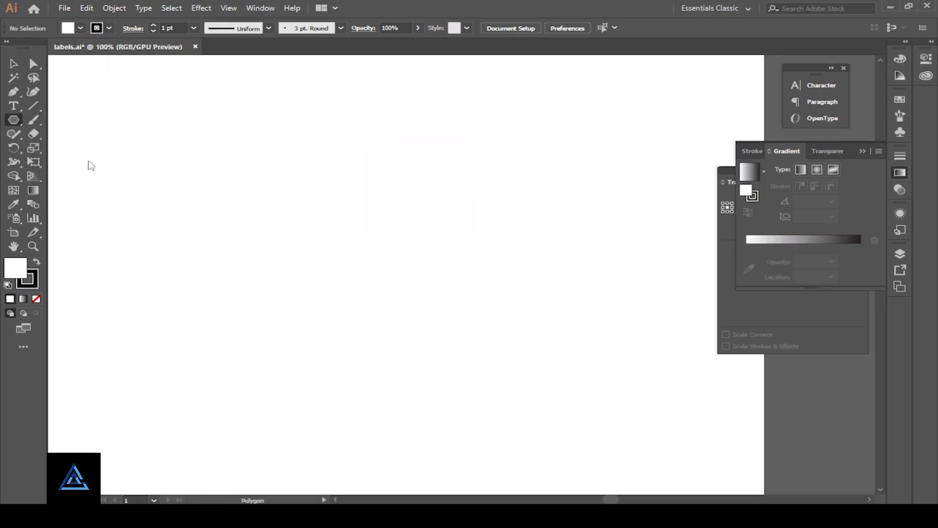
left_click(514, 292)
key("Return")
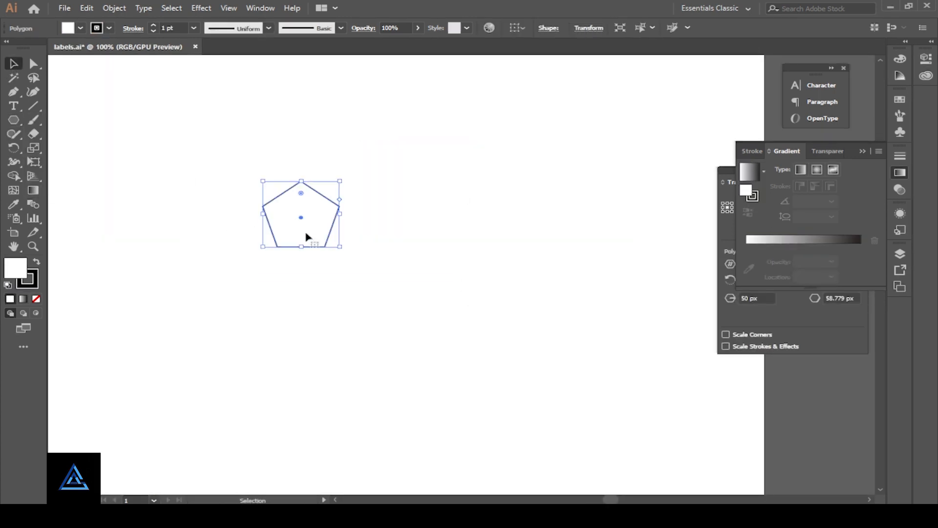
left_click_drag(339, 247, 463, 321)
left_click_drag(331, 276, 398, 291)
left_click_drag(458, 305, 529, 329)
left_click(634, 383)
left_click_drag(634, 384, 608, 383)
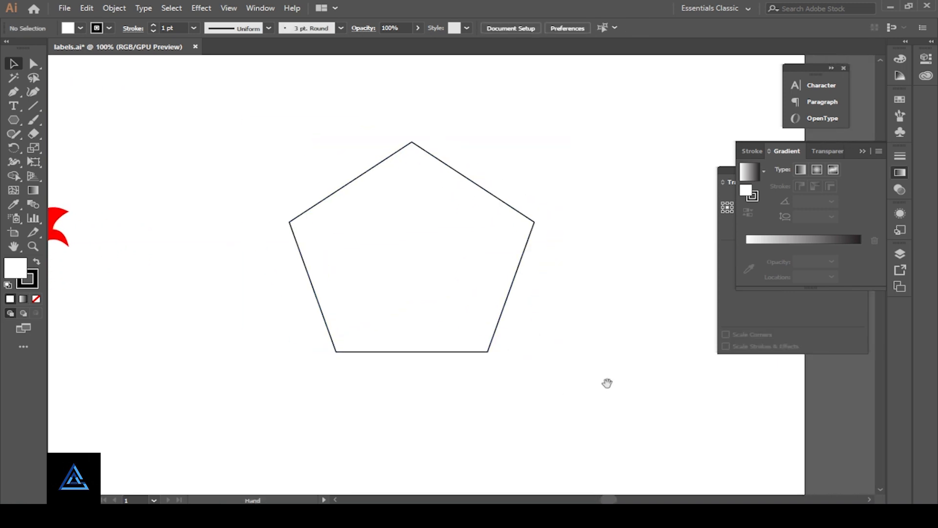
Make an upside-down copy of the pentagon, about 170 px in radius, and send it behind the original
left_click(501, 321)
left_click_drag(536, 354, 342, 209)
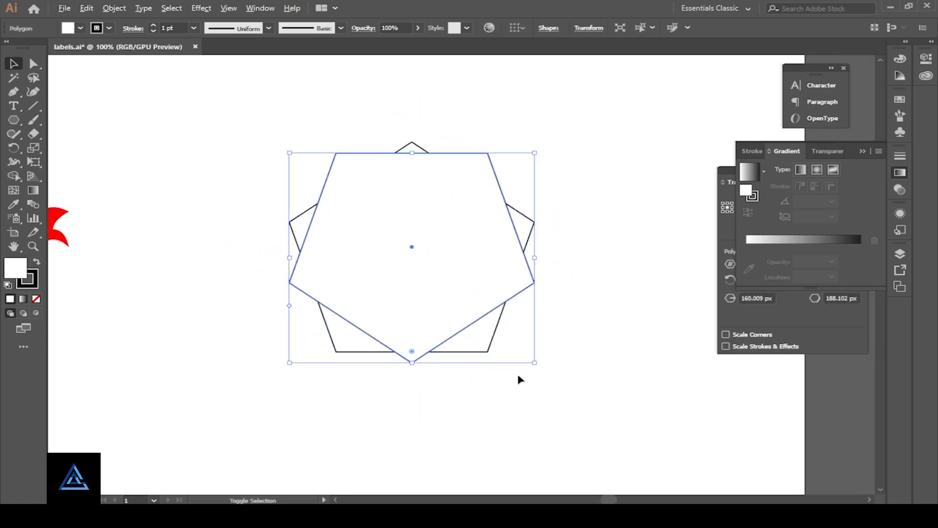
left_click_drag(536, 364, 544, 372)
right_click(417, 301)
mouse_move(538, 240)
left_click(591, 295)
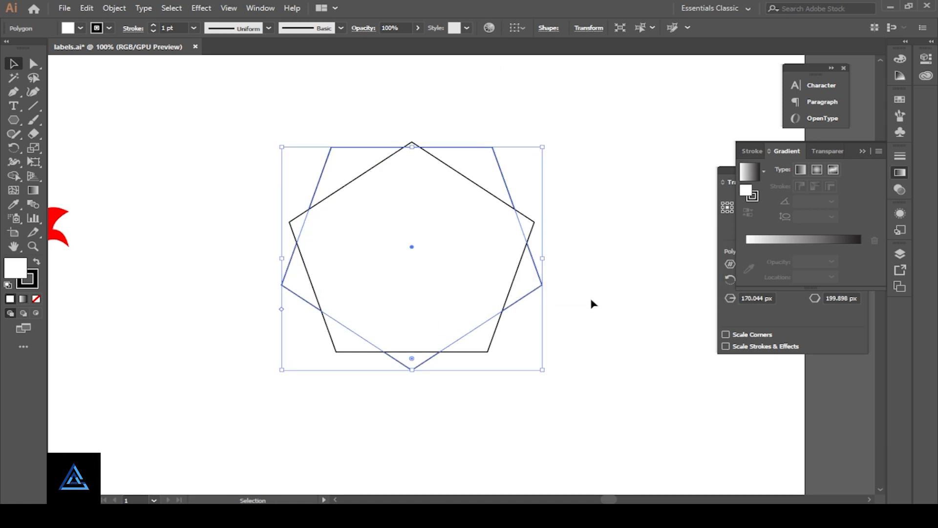
left_click(585, 288)
Remove the stroke from both pentagons and fill the inverted back pentagon with dark grey
left_click(506, 187)
left_click_drag(240, 196, 362, 294)
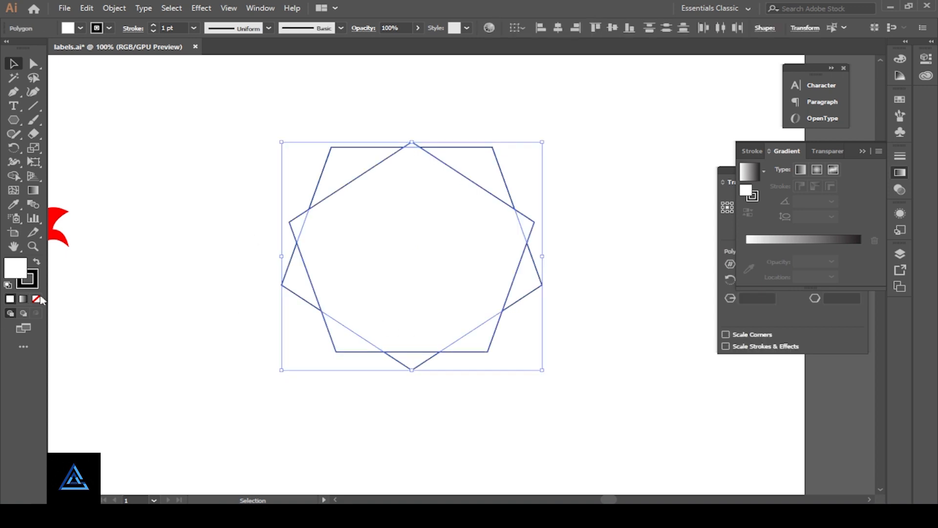
left_click(108, 28)
left_click(8, 47)
left_click(330, 159)
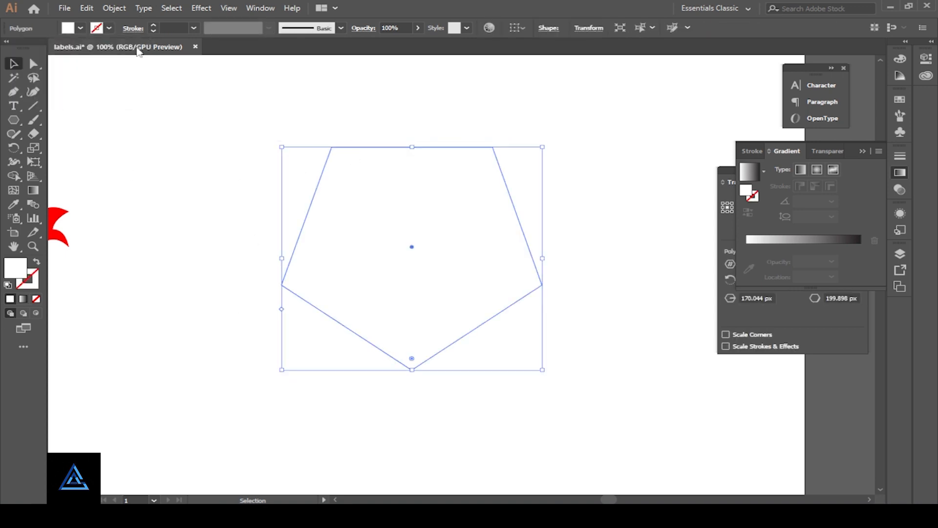
left_click(80, 28)
left_click(54, 74)
Apply a linear gradient from dark blue to dark magenta to the front pentagon
left_click(369, 254)
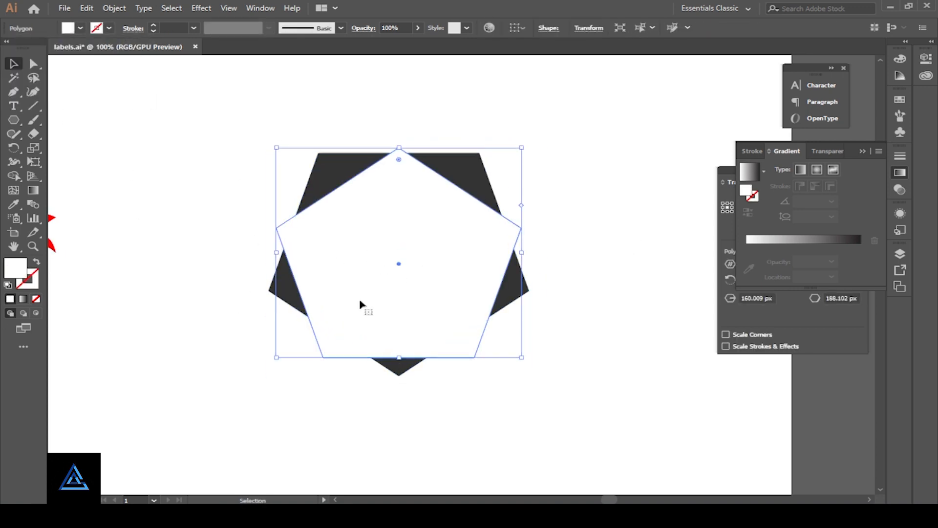
left_click(777, 239)
double_click(860, 260)
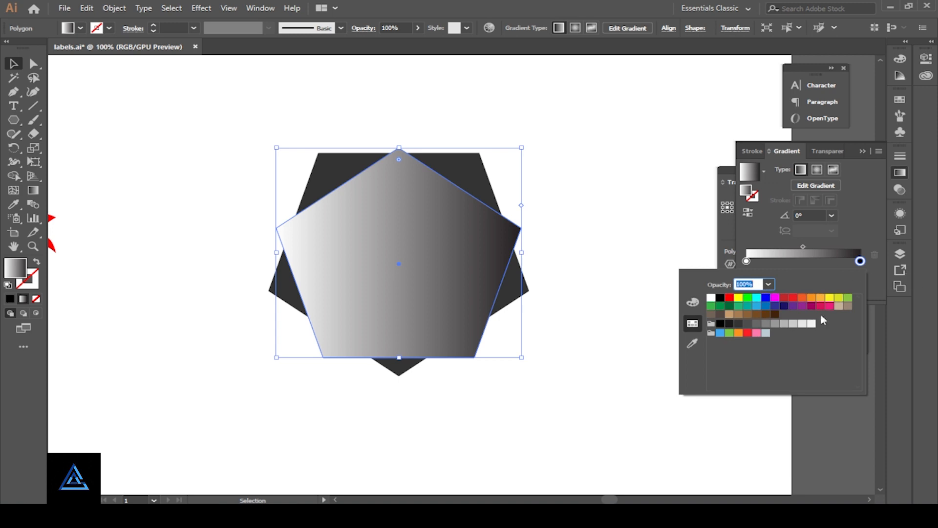
double_click(746, 261)
left_click(784, 306)
left_click(576, 367)
Run the front pentagon's gradient from its top vertex to its bottom edge and remove the extra colour stop
key("g")
left_click_drag(400, 161, 404, 313)
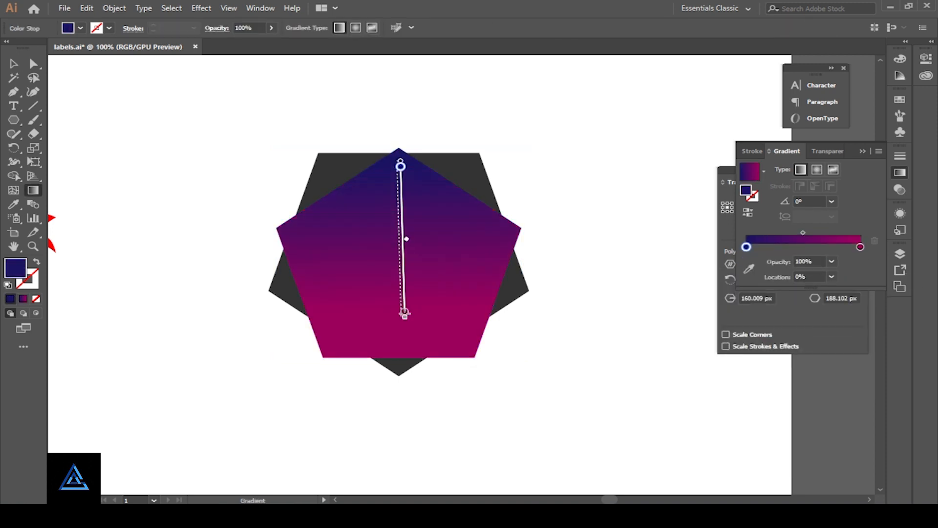
left_click_drag(399, 401, 398, 402)
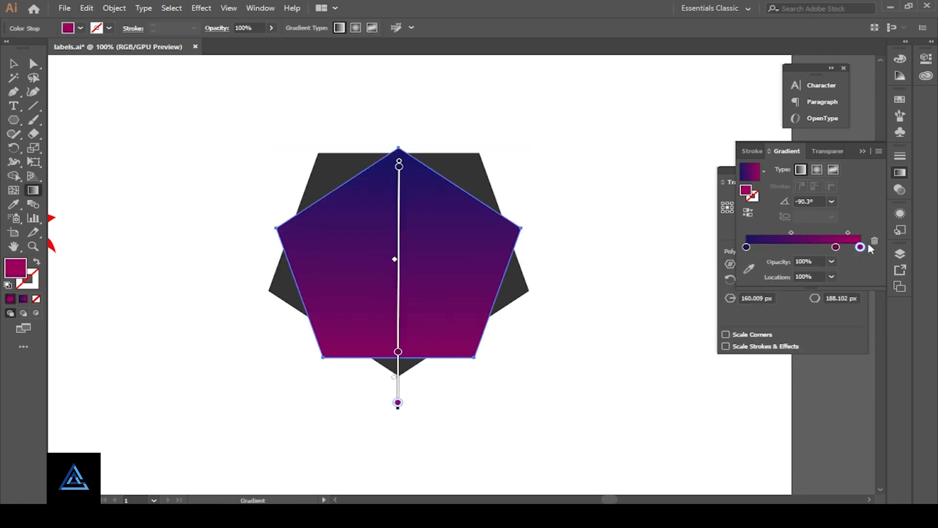
left_click_drag(836, 247, 599, 329)
left_click_drag(401, 152, 408, 359)
key("v")
left_click(590, 345)
Offset the front pentagon's path by -12 px to create a smaller inner pentagon
key("ctrl+plus")
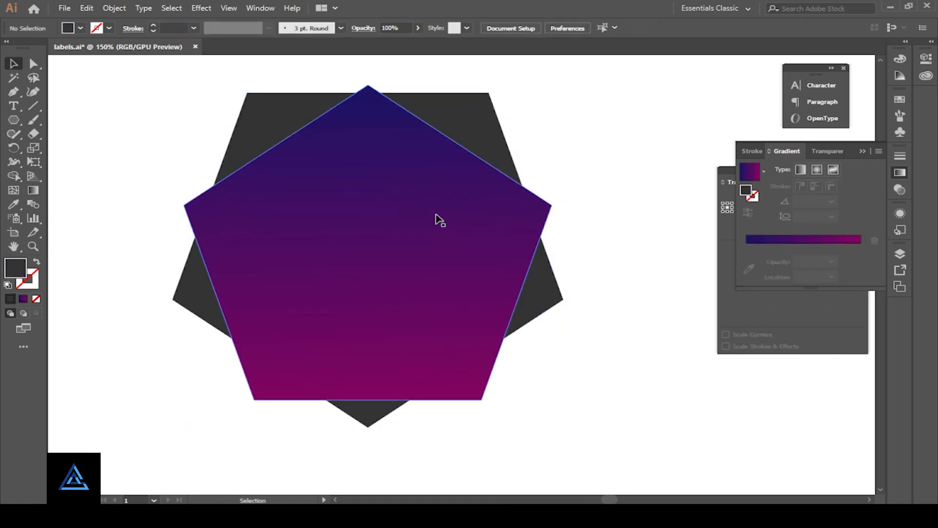
left_click(437, 218)
left_click(114, 8)
mouse_move(138, 273)
left_click(313, 317)
left_click(529, 292)
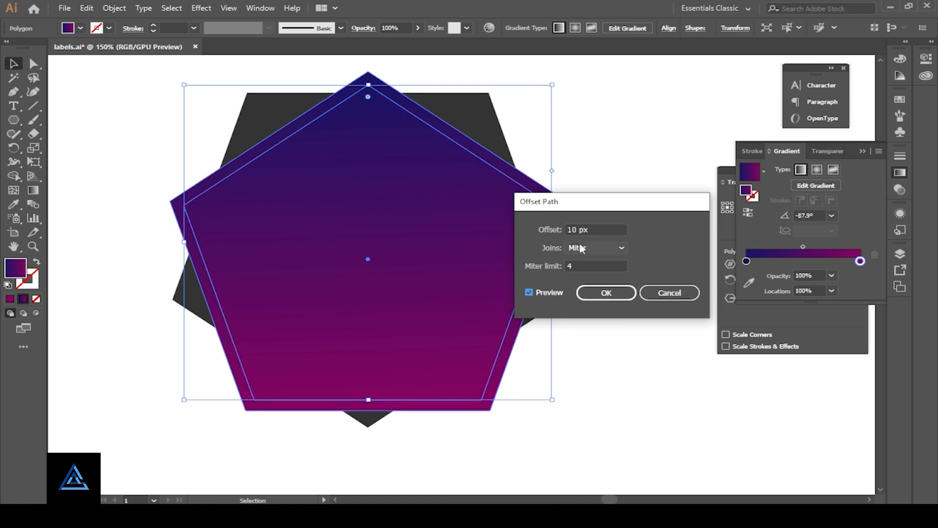
left_click(582, 230)
key("Down")
key("Down")
key("Down")
key("Down")
key("Down")
key("Down")
key("Down")
key("Down")
key("Down")
key("Down")
key("Down")
key("Down")
key("Down")
key("Down")
key("Down")
key("Down")
key("Down")
key("Down")
key("Down")
key("Down")
key("Down")
key("Down")
key("Down")
left_click(614, 295)
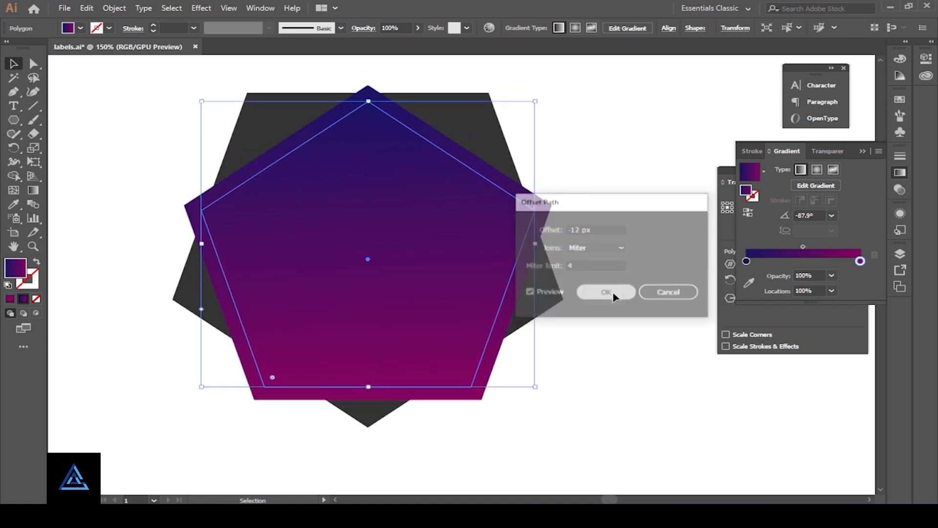
left_click(606, 299)
Try the Color Burn blend mode on the inner pentagon, then set it to Screen at 57% opacity
left_click(398, 282)
left_click(899, 187)
left_click(771, 170)
left_click(783, 223)
left_click(775, 170)
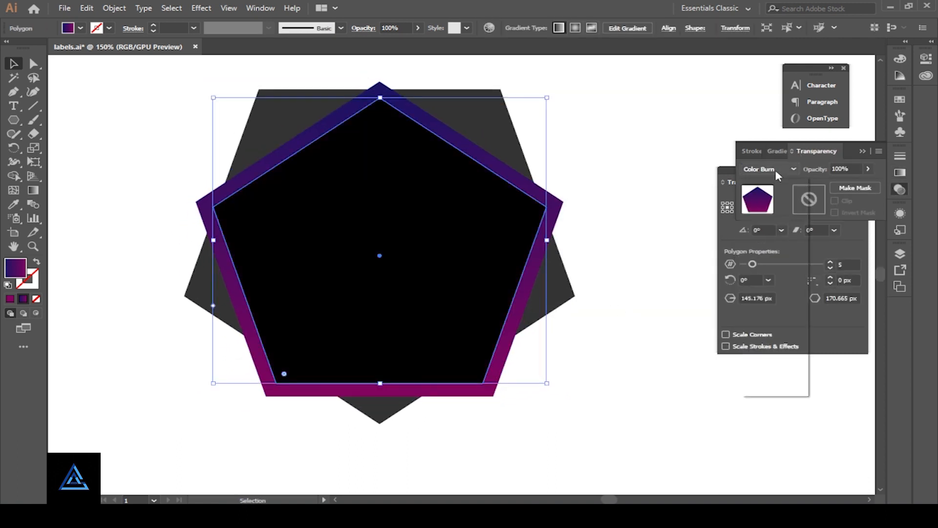
left_click(769, 251)
left_click(868, 169)
left_click_drag(868, 183, 846, 182)
left_click(643, 289)
left_click_drag(520, 444, 475, 453)
scroll(336, 244, "up", 1)
Set the inner pentagon's blend mode back to Normal and fill it with white
left_click(322, 285)
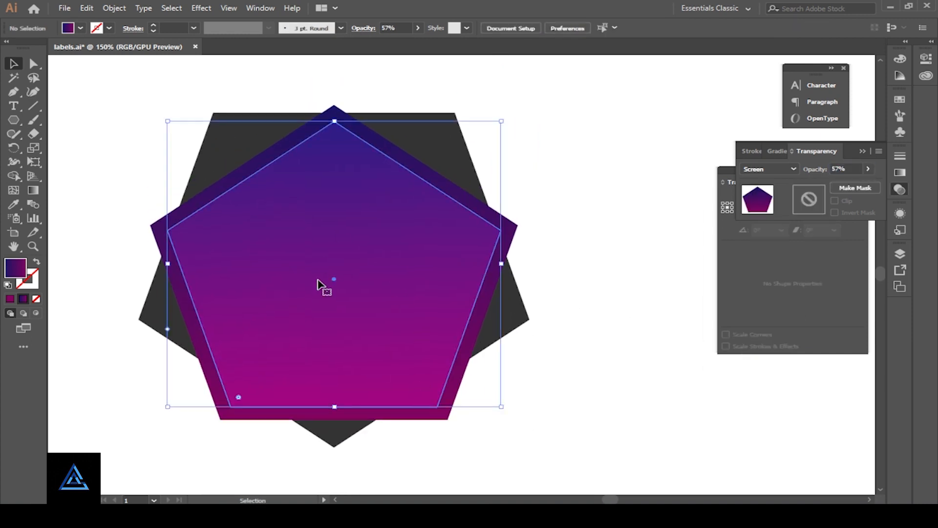
left_click(771, 169)
left_click(766, 181)
left_click(797, 170)
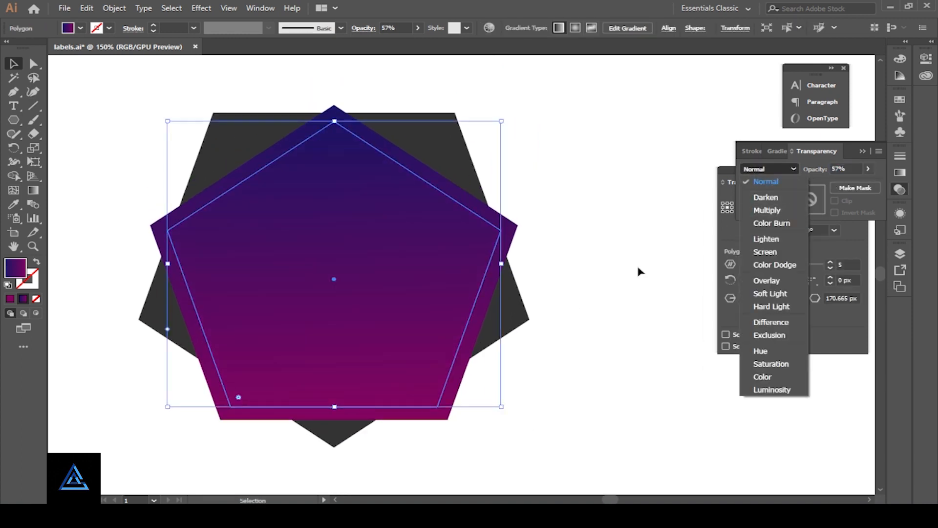
left_click(640, 271)
left_click(80, 29)
left_click(29, 47)
Lower the white inner pentagon's opacity to 20% and delete the shape
left_click(868, 170)
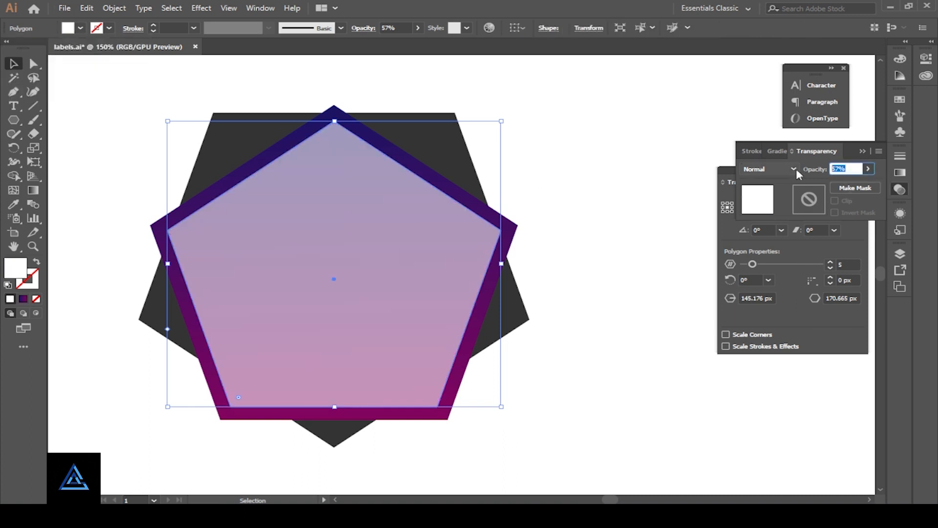
type("20")
key("Return")
left_click(619, 347)
left_click_drag(388, 379, 404, 346)
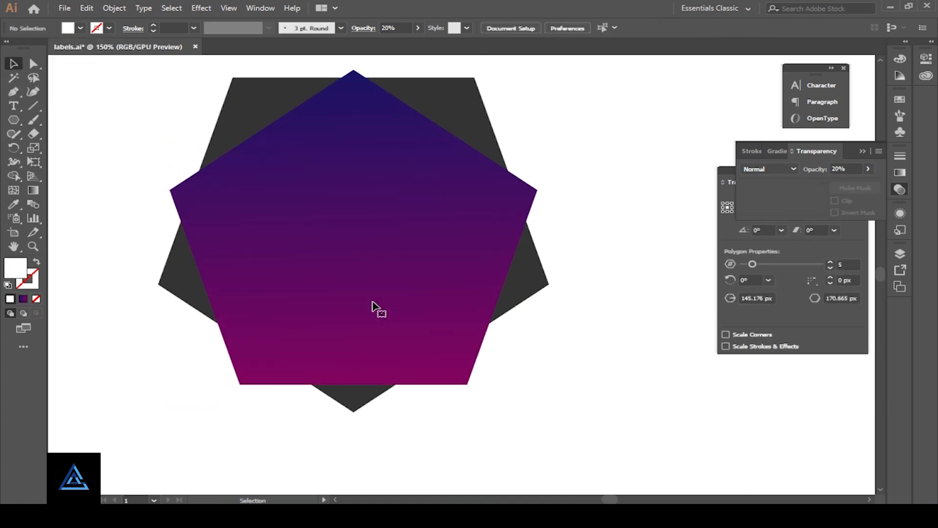
Create an inset copy of the gradient pentagon with an Offset Path of -12 px and Miter joins
scroll(372, 302, "up", 1)
left_click(293, 220)
left_click(114, 8)
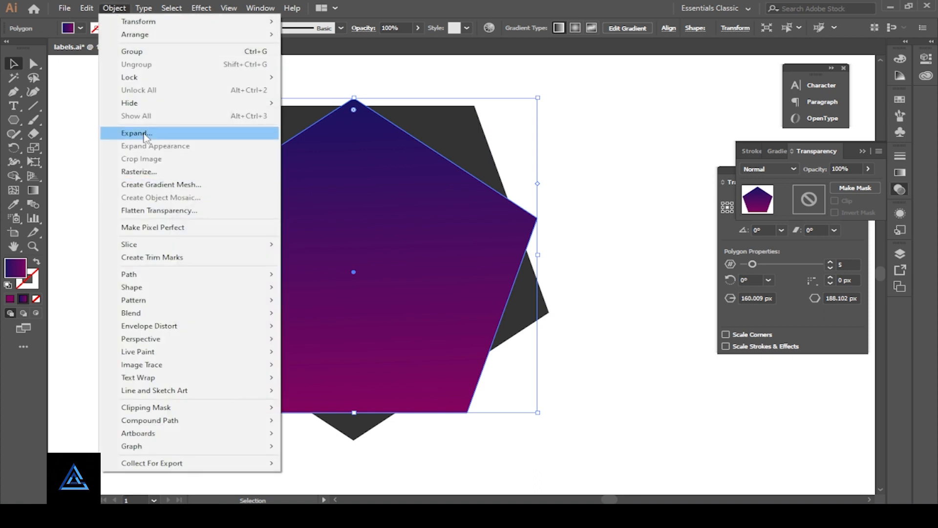
mouse_move(130, 269)
left_click(335, 323)
left_click(545, 292)
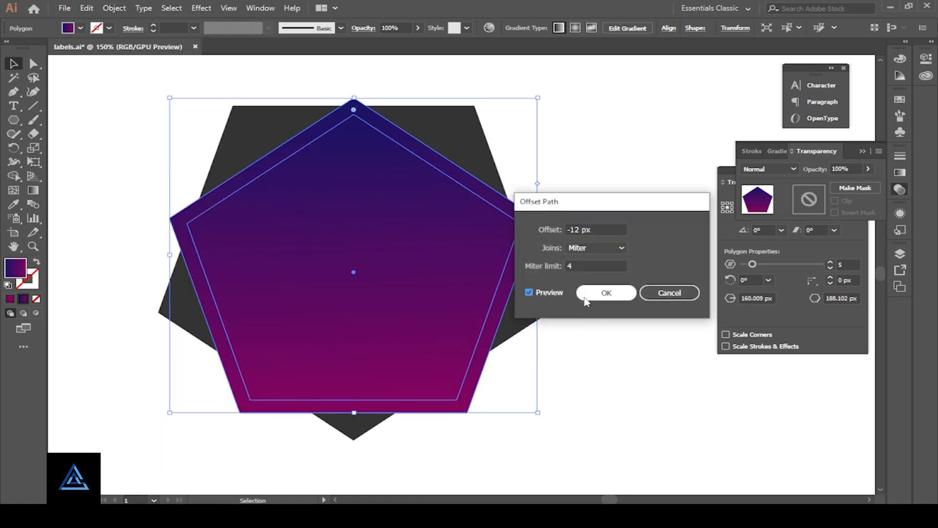
left_click(607, 293)
Turn the inset pentagon into an unfilled outline with a yellow 1 pt dashed stroke, using 12 pt dashes and round caps
left_click(36, 262)
left_click(899, 155)
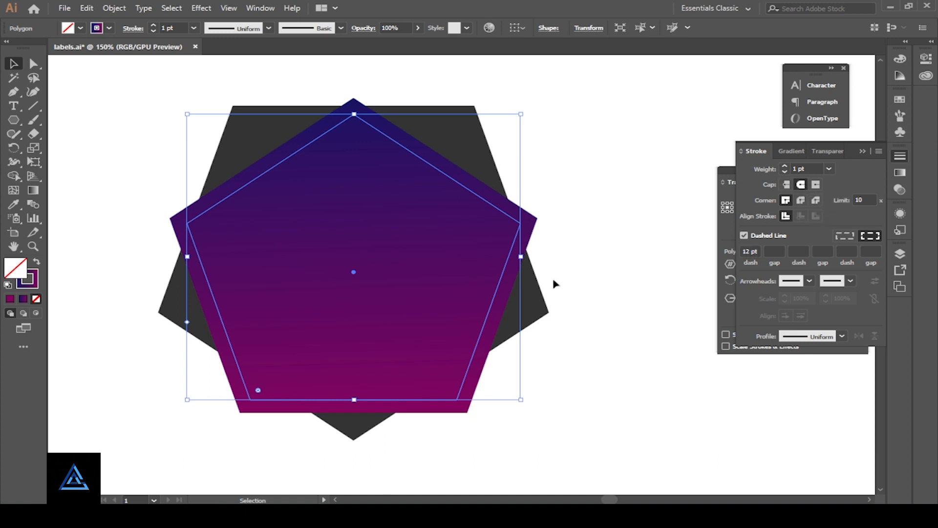
left_click(10, 299)
left_click(36, 299)
left_click(35, 285)
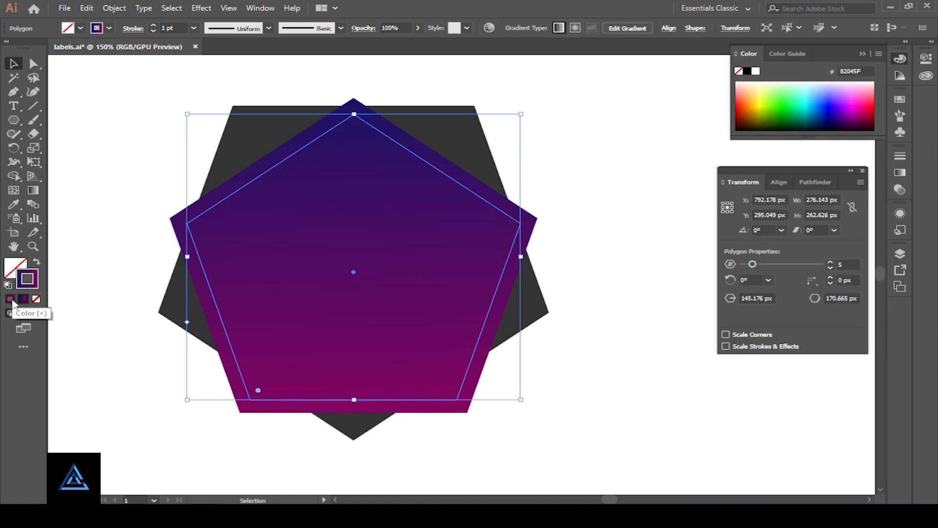
left_click(10, 299)
left_click(110, 28)
left_click(81, 48)
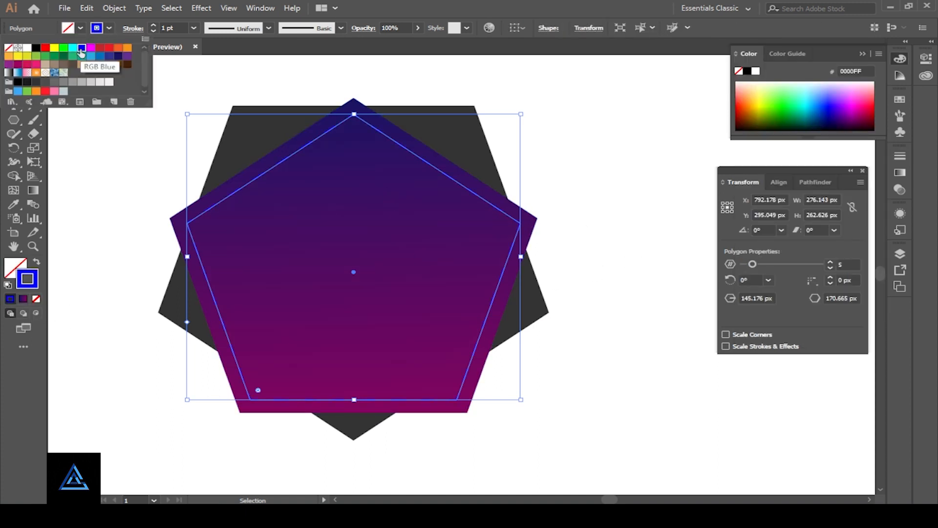
left_click(55, 48)
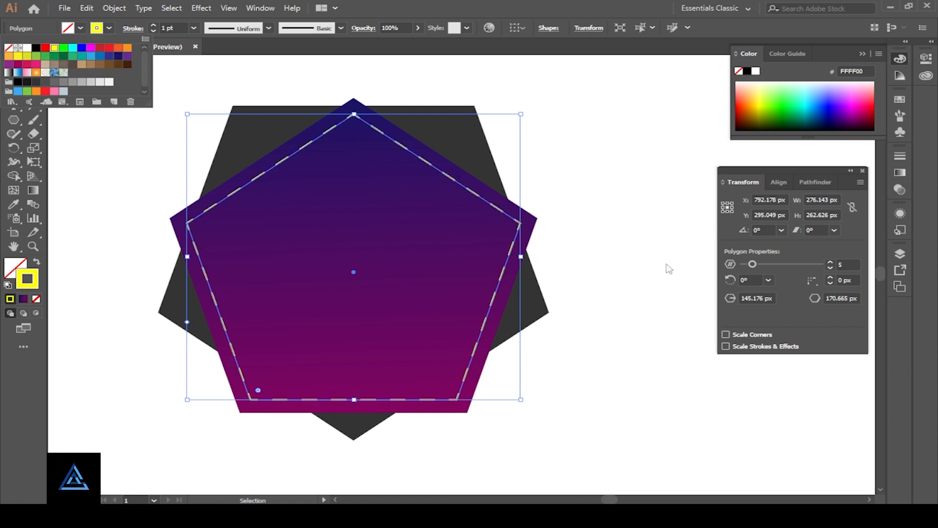
left_click(653, 195)
Draw a thin gradient triangle with the Pen tool along the pentagon's upper-left edge, just inside the dashed outline
key("ctrl+plus")
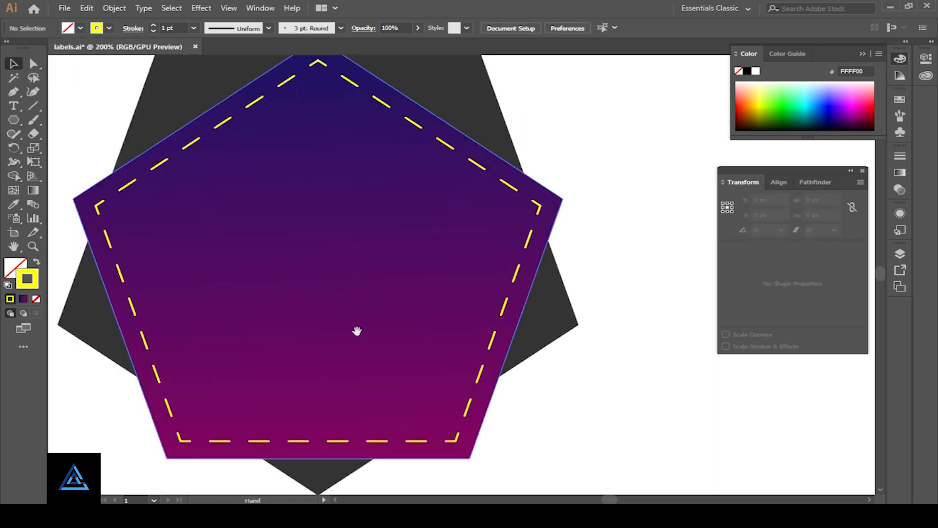
left_click_drag(356, 329, 382, 329)
left_click(434, 171)
scroll(271, 196, "up", 1)
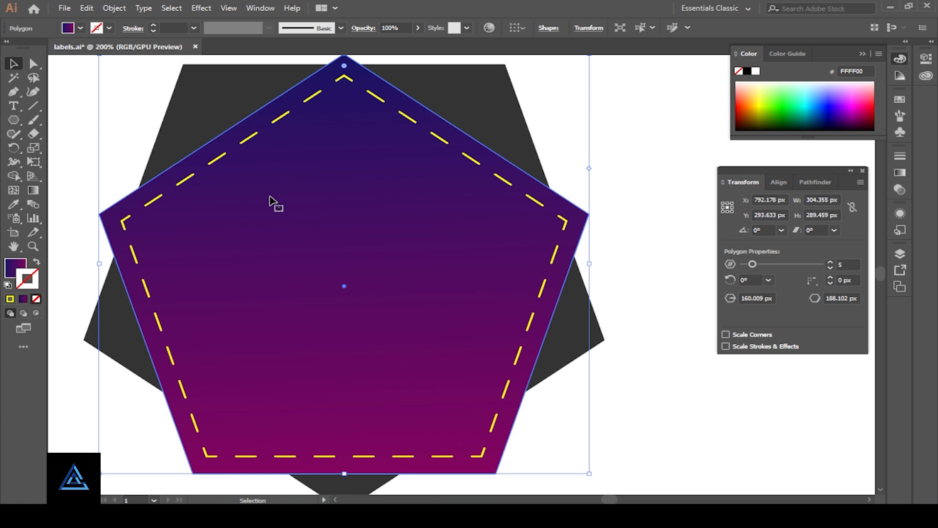
left_click(14, 92)
left_click(345, 87)
left_click(344, 125)
left_click(131, 222)
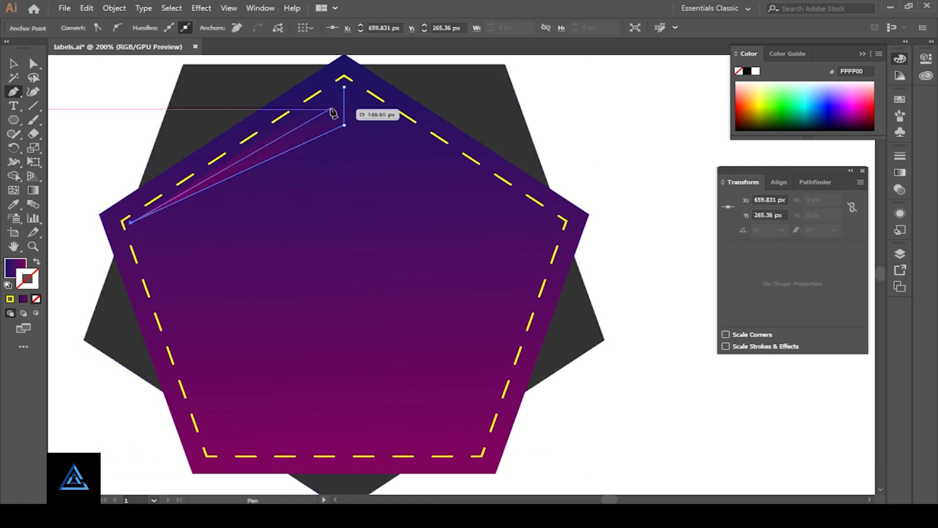
left_click(345, 87)
Draw a second narrow triangle along the pentagon's lower-right edge, widening toward the bottom corner inside the dashed outline
left_click(556, 223)
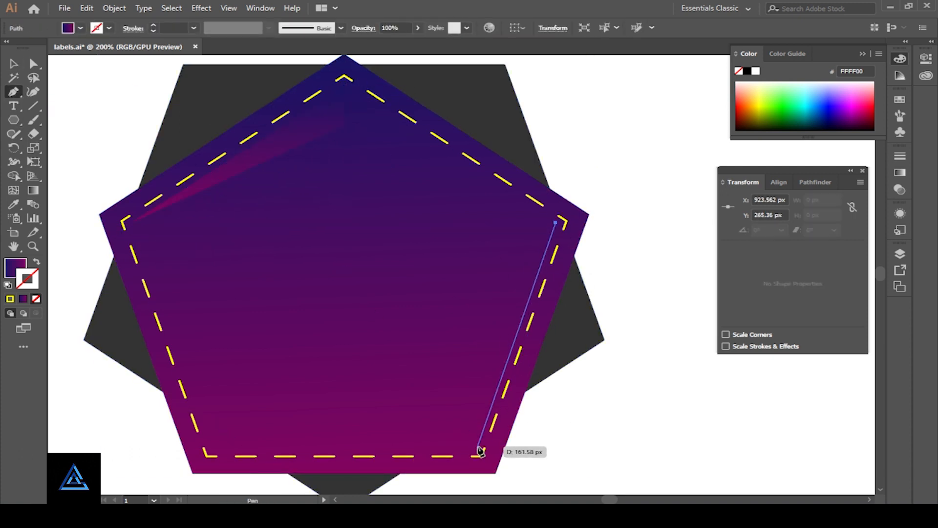
left_click(479, 446)
left_click(437, 446)
left_click(556, 224)
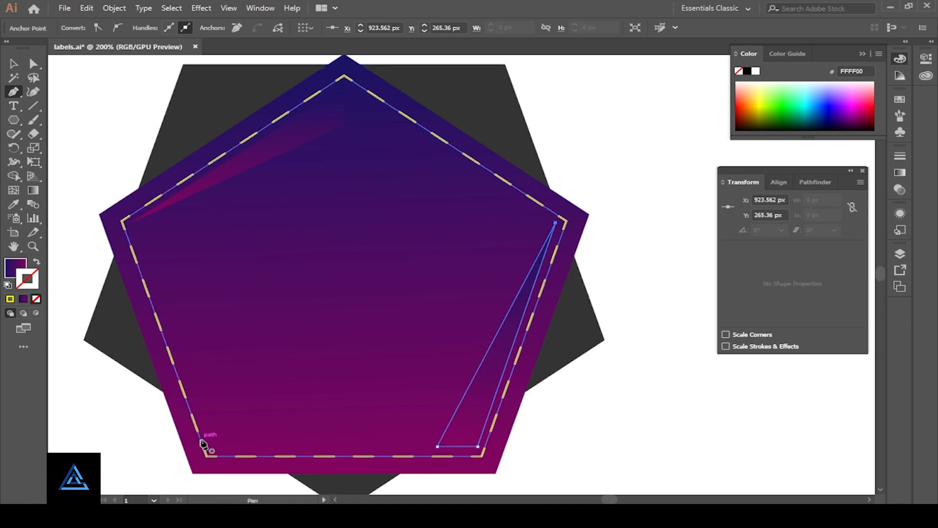
Draw a thin gradient triangle with the Pen tool along the pentagon's bottom edge, widest at the lower-left corner, inside the dashed outline
left_click(205, 429)
left_click(214, 450)
left_click(421, 446)
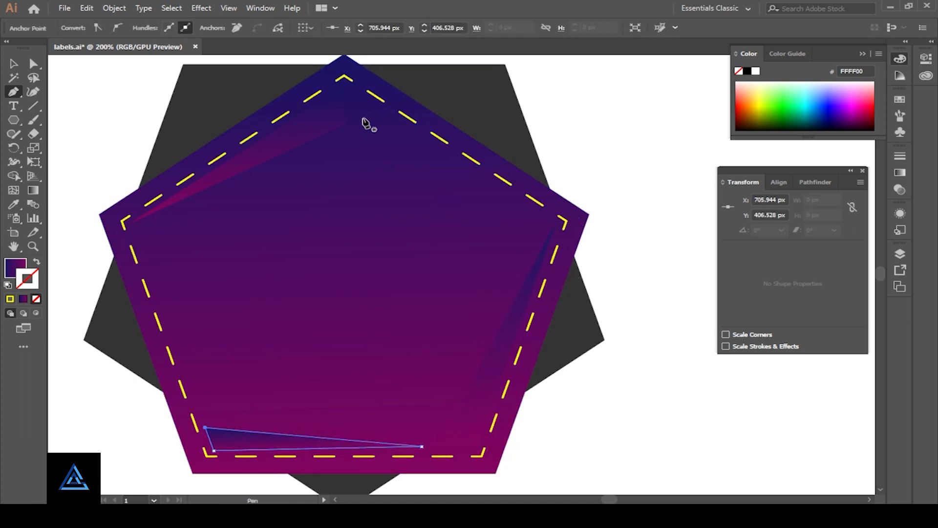
Draw two more narrow triangles inside the dashed outline, along the upper-right and lower-left edges, widening toward the pentagon's right and left corners
left_click(350, 87)
left_click(550, 219)
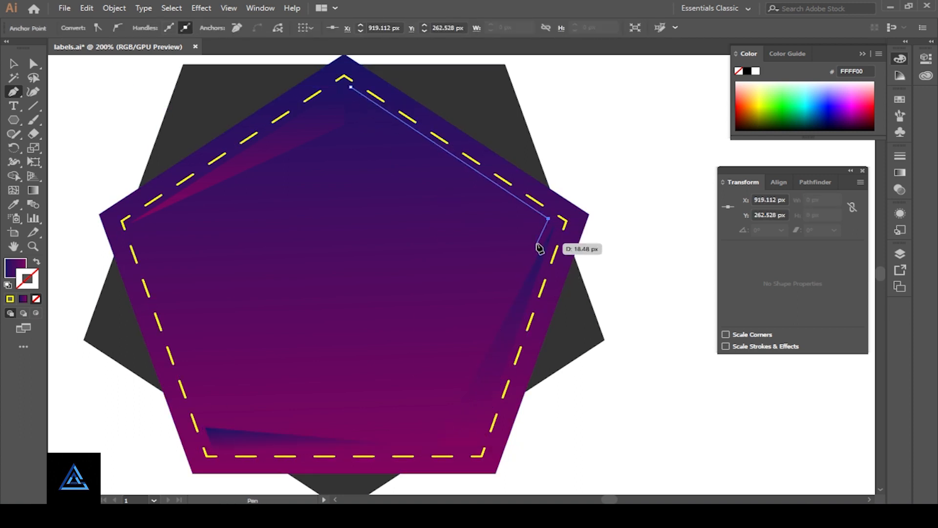
left_click(538, 243)
left_click(350, 86)
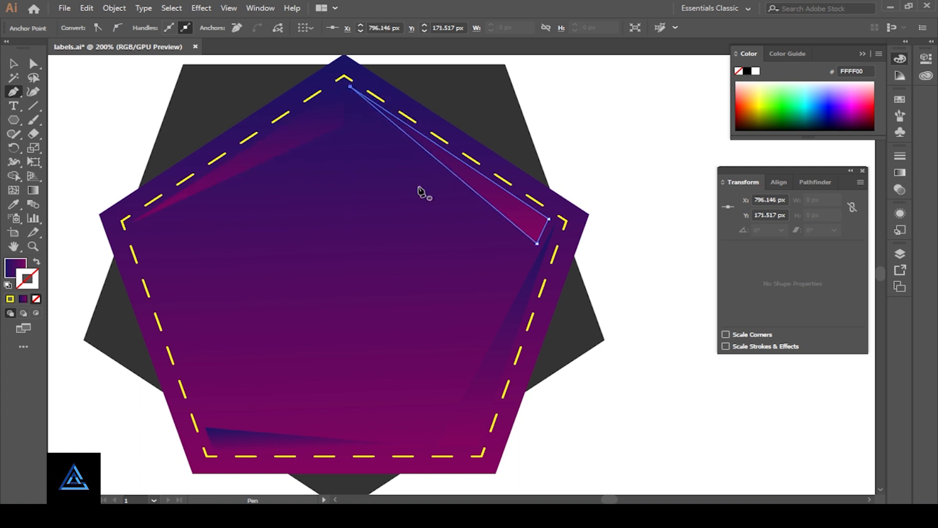
left_click(131, 228)
left_click(204, 418)
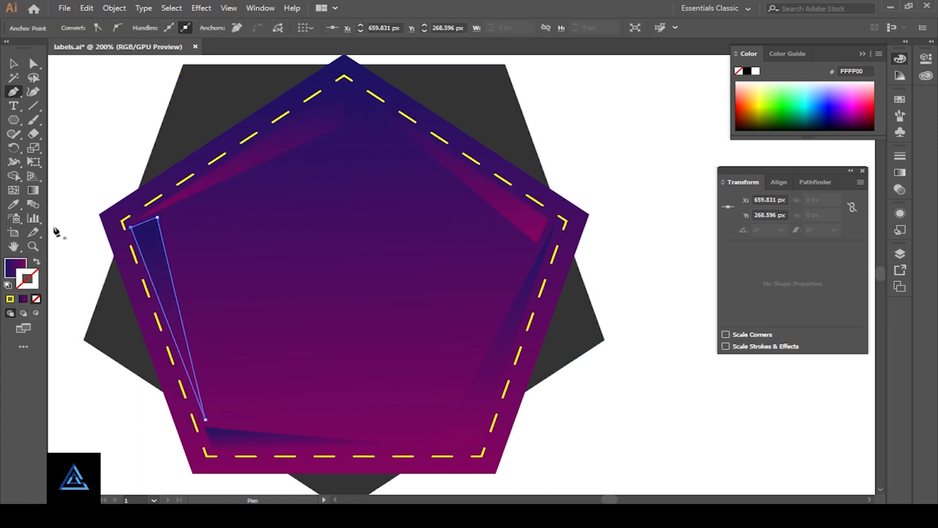
Redirect the lower-right triangle's gradient along its length, with dark blue at the wide bottom end and magenta toward the upper tip
left_click(509, 350)
key("g")
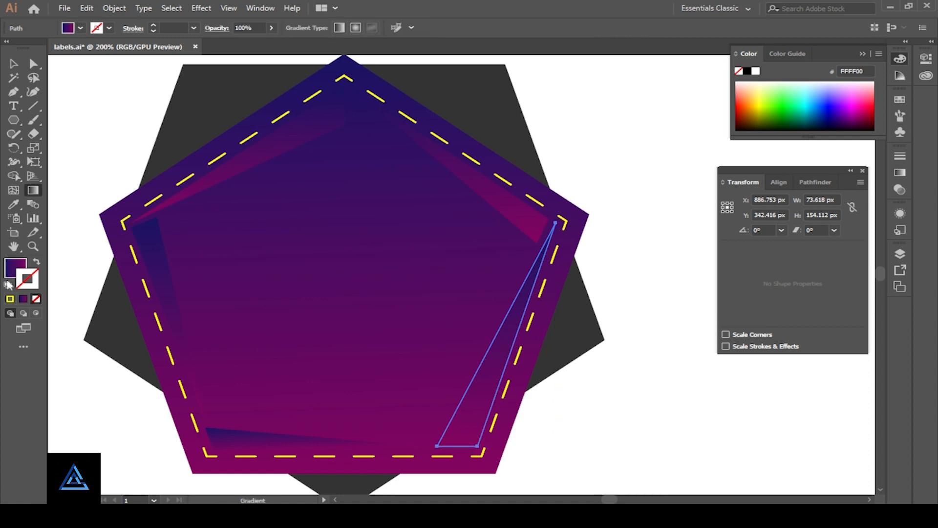
left_click_drag(460, 436, 522, 299)
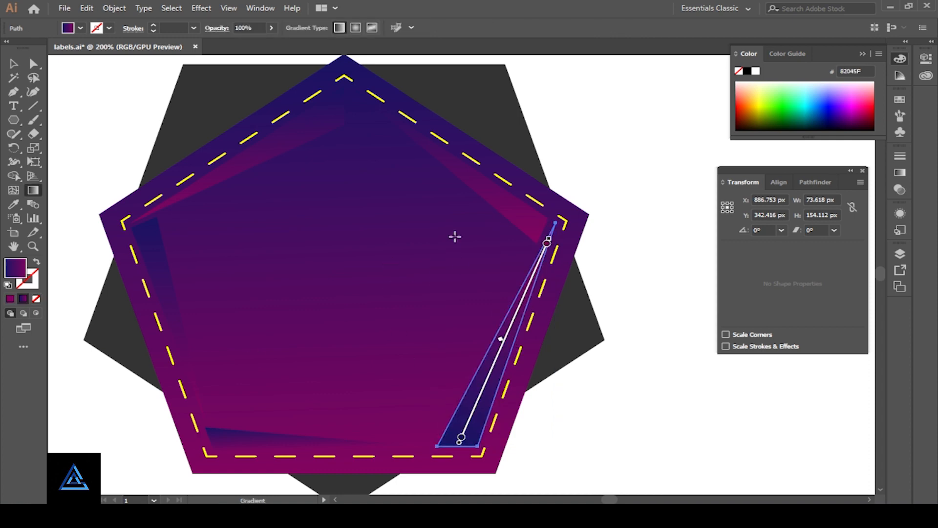
Redirect the upper-right triangle's gradient along its length, with dark blue at the wide right end and magenta at the upper tip
mouse_move(529, 223)
left_mouse_down()
mouse_move(362, 102)
mouse_move(538, 229)
left_mouse_up()
key("ctrl+z")
key("v")
left_click(495, 200)
key("g")
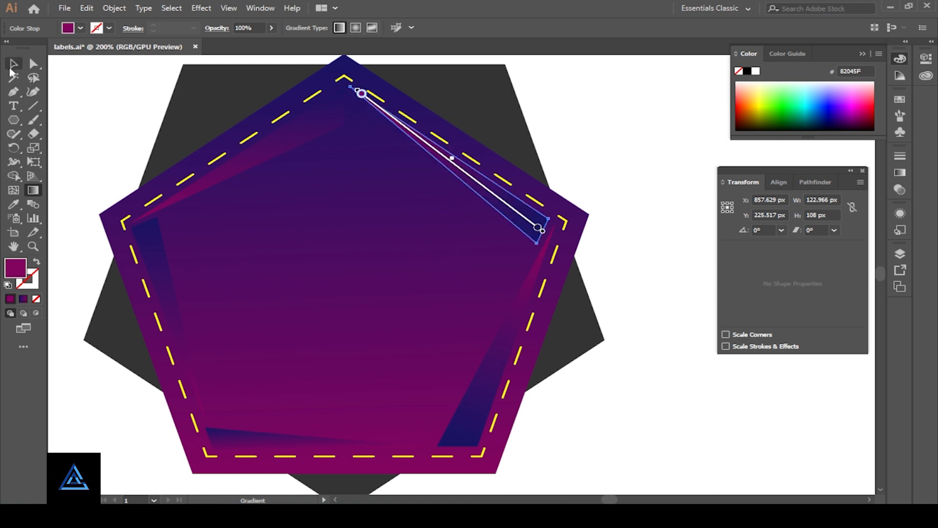
Redraw the gradient of the pentagon's upper-left facet from its pointed left tip to magenta at its wide top end
left_click(12, 65)
left_click(578, 383)
left_click(255, 161)
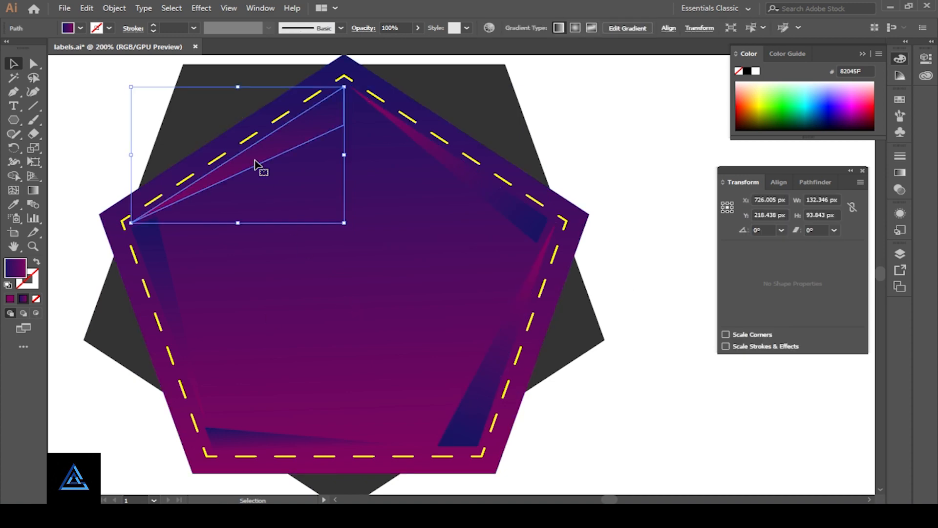
key("g")
left_click_drag(339, 109, 174, 180)
left_click_drag(154, 213, 362, 100)
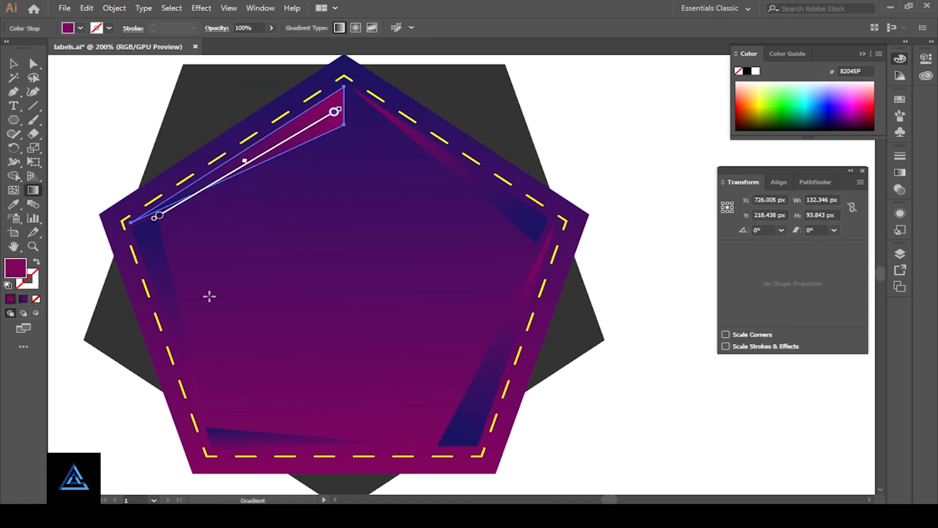
Redraw the left facet's gradient from its bottom tip upward, ending in magenta at the wide top end
key("v")
left_click(170, 295)
key("g")
left_click_drag(205, 405, 145, 228)
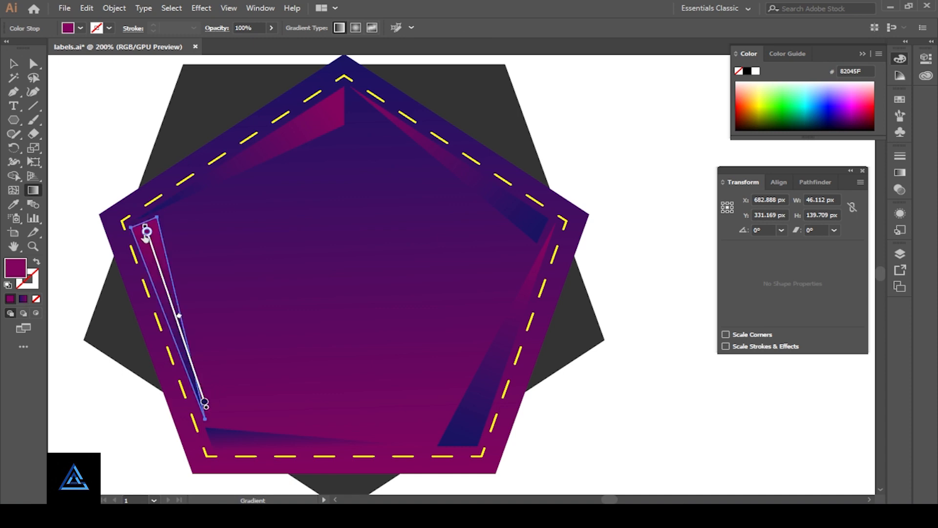
Set the blending mode of all five facets along the pentagon's inner edges to Screen
key("v")
left_click(281, 150)
left_click(475, 182, "shift")
left_click(501, 346, "shift")
left_click(264, 441, "shift")
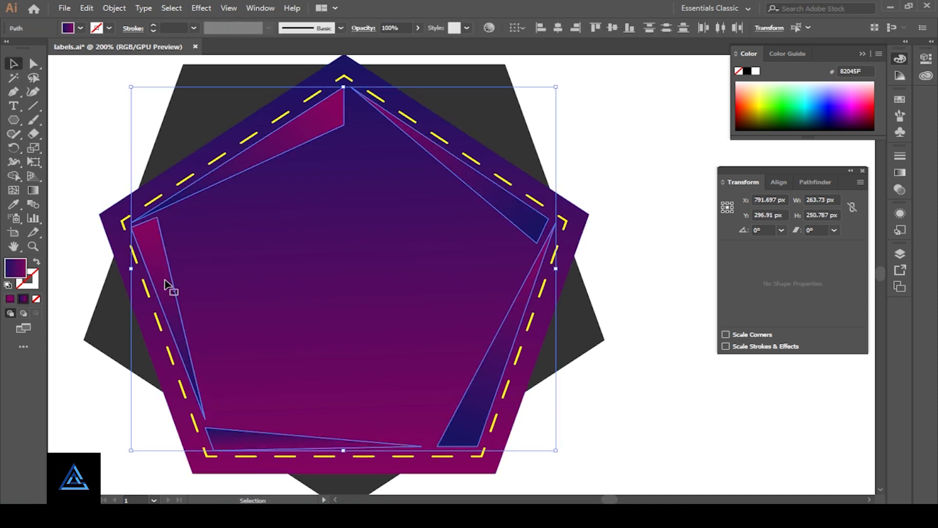
left_click(881, 186)
left_click(899, 189)
scroll(639, 330, "down", 3)
left_click(771, 169)
left_click(771, 252)
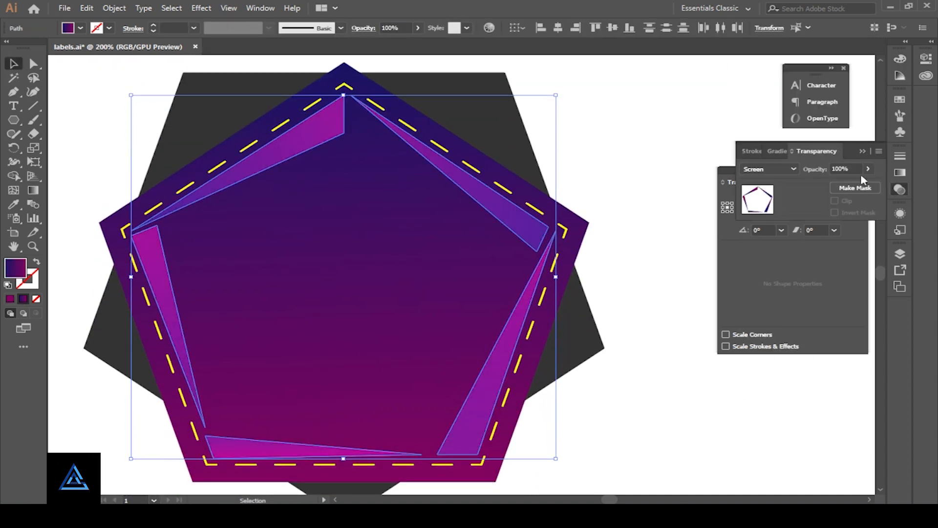
left_click(710, 138)
Narrow the wide ends of the upper-left and lower-right facets slightly by moving one inner corner anchor of each
key("a")
left_click_drag(347, 136, 346, 124)
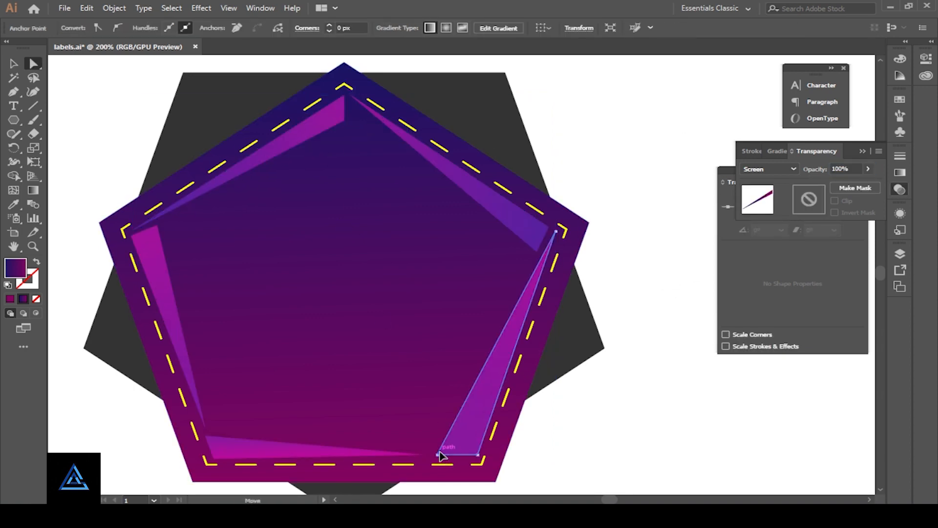
mouse_move(440, 453)
left_mouse_down()
mouse_move(456, 452)
mouse_move(442, 453)
left_mouse_up()
left_click(610, 453)
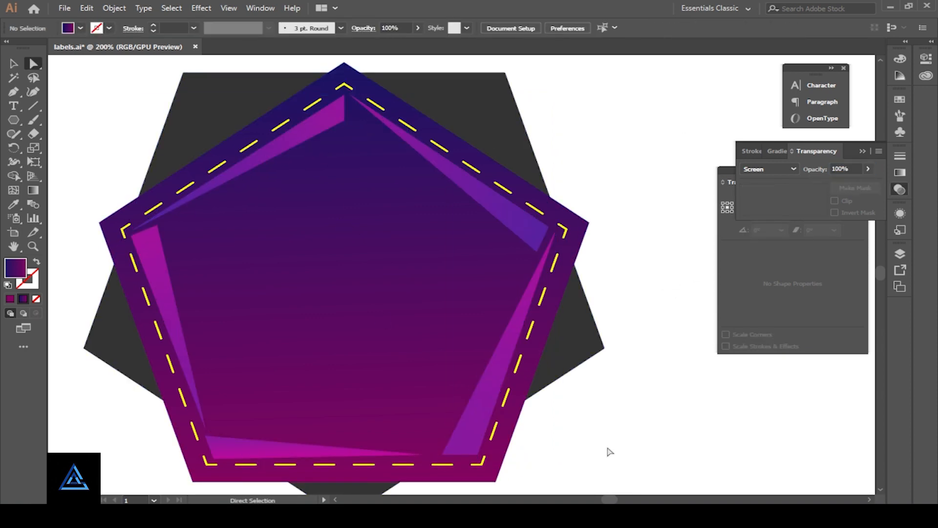
Draw a triangle inside the dark gray pentagon's upper-left corner with the Pen tool and fill it black
scroll(641, 382, "down", 1)
left_click(576, 332)
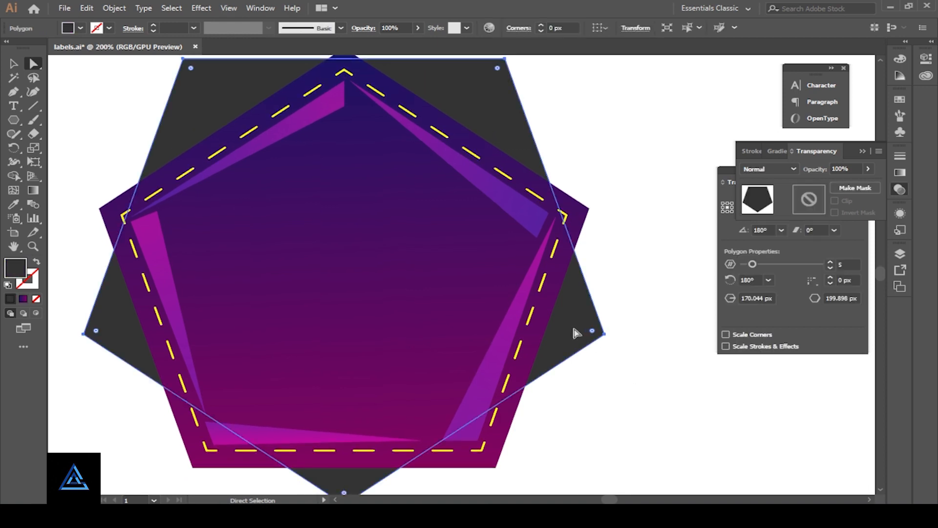
left_click(191, 68)
left_click(156, 163)
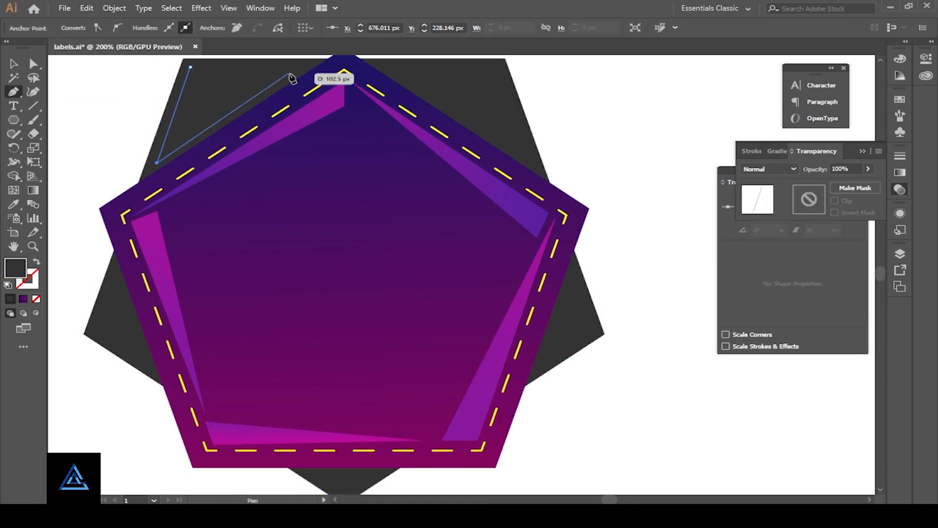
scroll(72, 285, "up", 3)
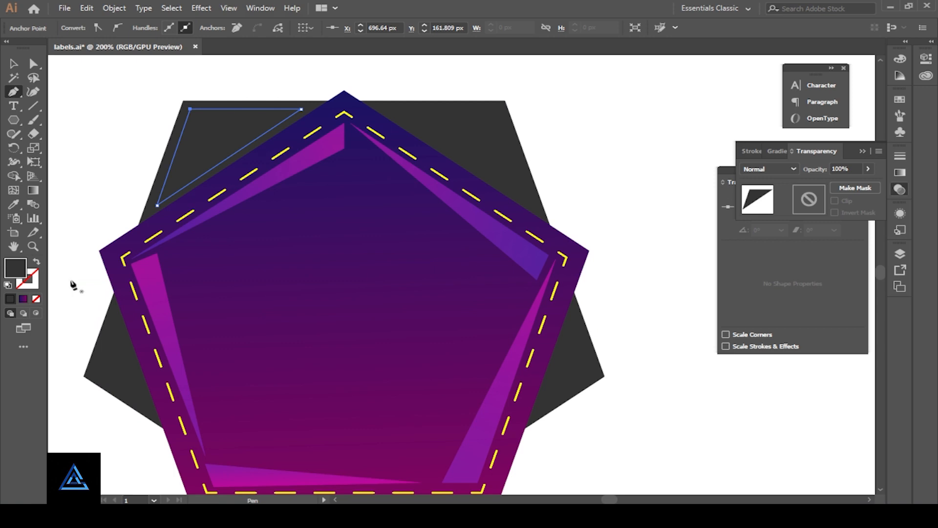
double_click(14, 270)
left_click(299, 325)
left_click(606, 184)
left_click(13, 64)
left_click(85, 88)
Reflect a copy of the black triangle across the vertical axis and place it in the gray pentagon's upper-right corner
left_click_drag(394, 174, 327, 161)
left_click(167, 113)
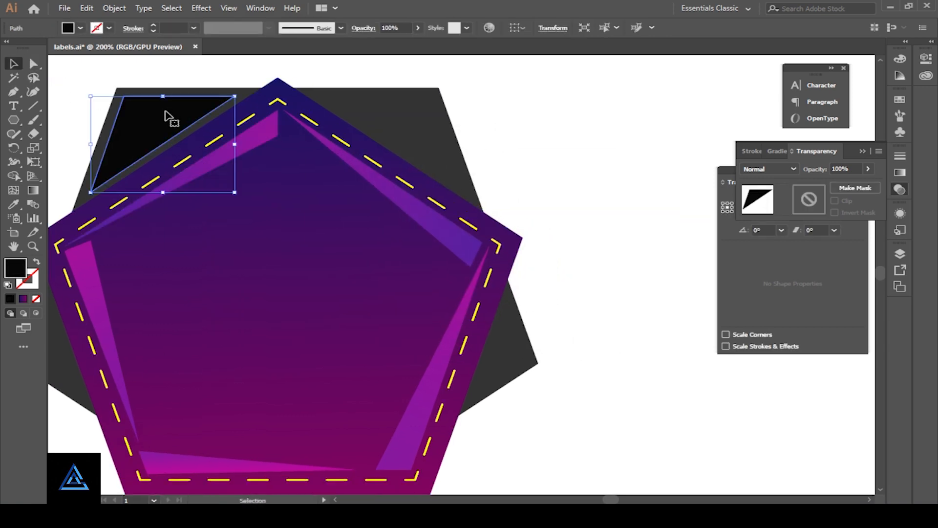
right_click(166, 112)
mouse_move(235, 278)
left_click(346, 333)
left_click(398, 331)
left_click_drag(215, 152, 401, 116)
left_click(555, 181)
Draw a black triangle inside the gray pentagon's left corner with the Pen tool
left_click_drag(555, 182, 665, 116)
left_click(160, 239)
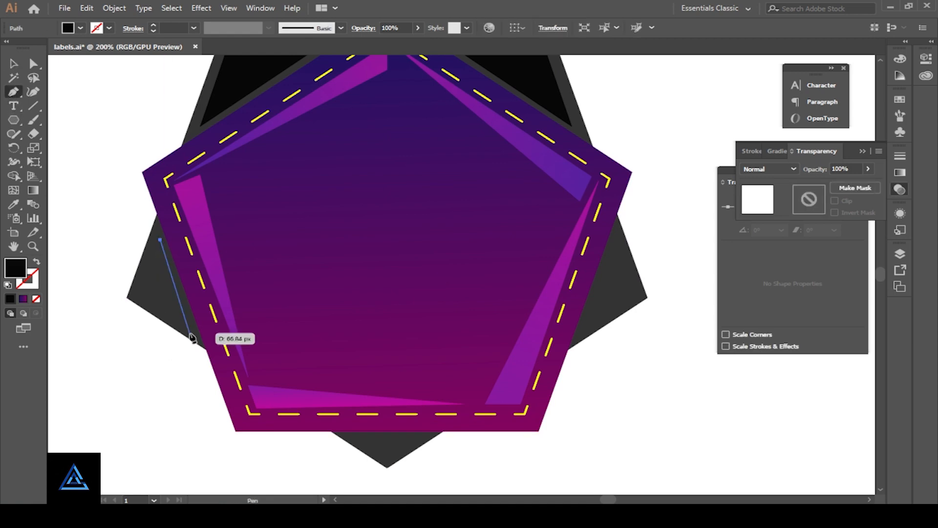
left_click(191, 326)
left_click(135, 293)
left_click(160, 240)
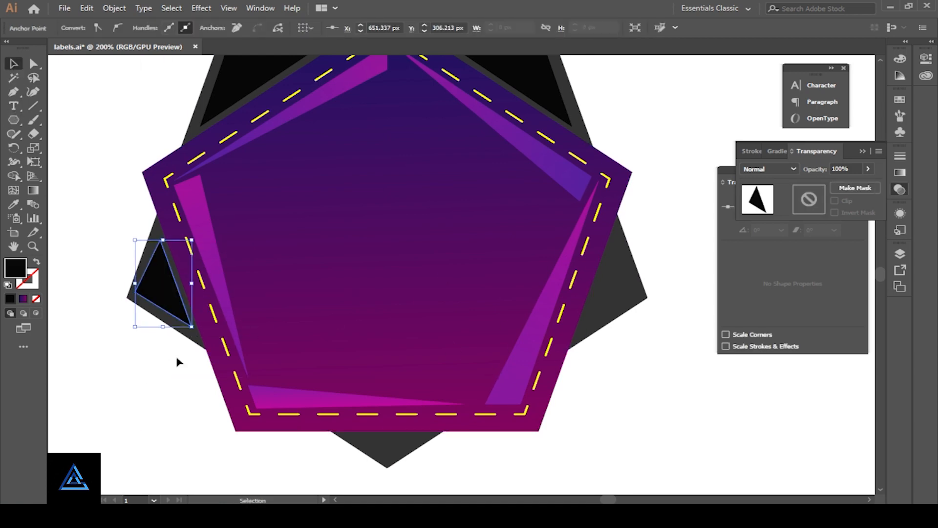
Reflect a copy of the left black triangle across the vertical axis and place it in the gray pentagon's right corner
right_click(171, 294)
mouse_move(255, 221)
left_click(362, 264)
left_click(403, 330)
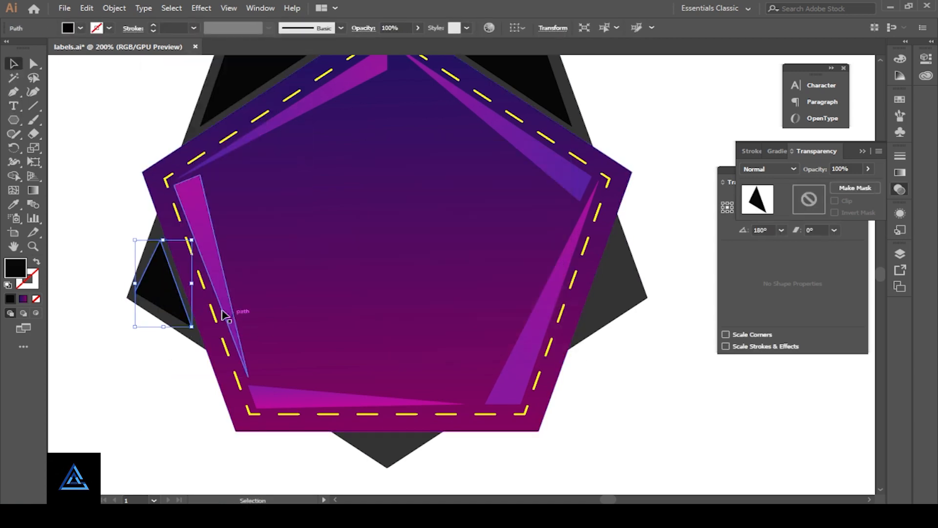
right_click(166, 302)
mouse_move(215, 224)
left_click(362, 273)
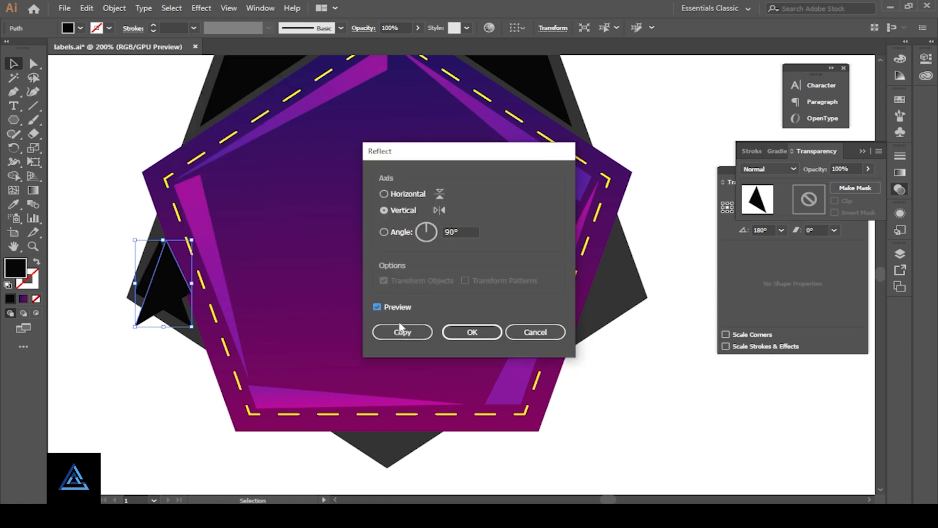
left_click(401, 331)
left_click_drag(169, 308, 611, 298)
left_click(634, 387)
Draw a small black triangle inside the gray pentagon's bottom corner with the Pen tool
scroll(541, 413, "down", 2)
scroll(540, 413, "up", 4)
scroll(540, 413, "down", 5)
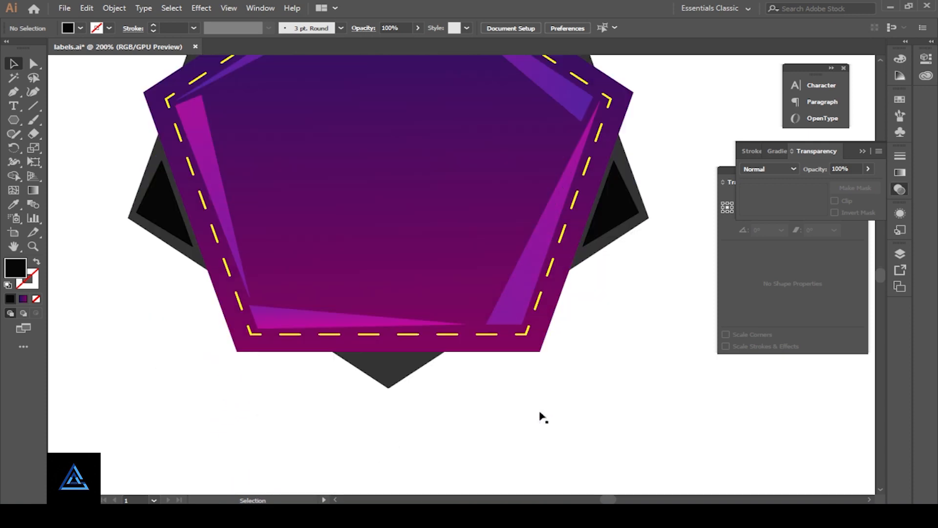
left_click(418, 358)
left_click(390, 378)
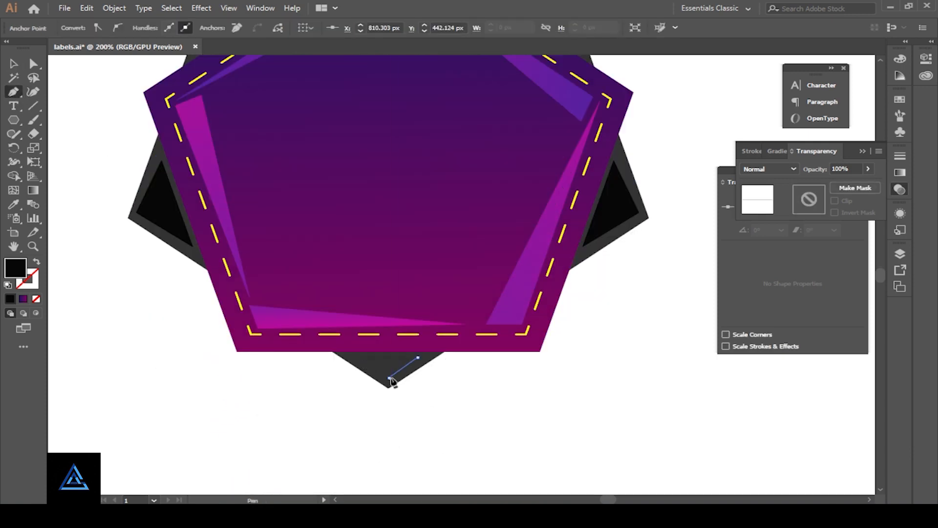
left_click(13, 65)
left_click(116, 289)
key("ctrl+minus")
key("ctrl+minus")
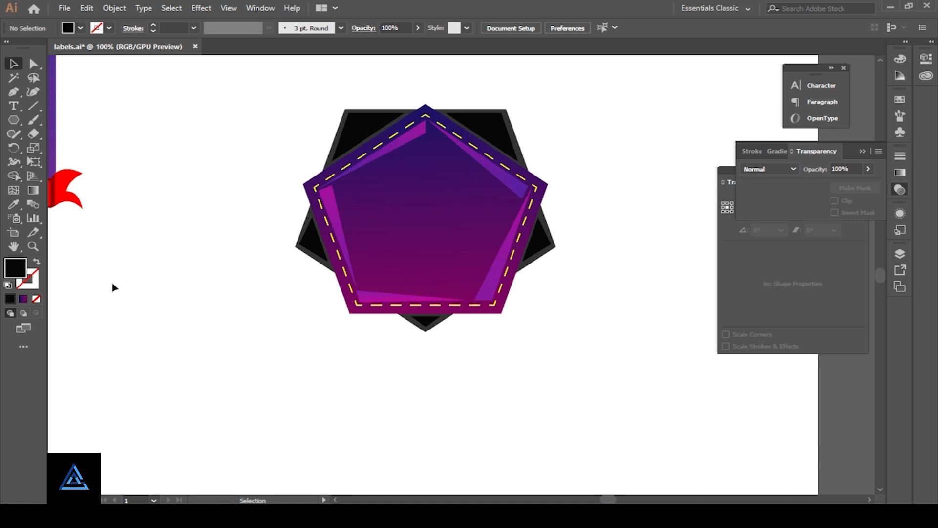
Change the fill of all five black corner triangles to a very dark gray swatch
left_click(492, 128)
left_click(363, 130, "shift")
left_click(312, 244, "shift")
left_click(538, 244, "shift")
left_click(426, 321, "shift")
left_click(80, 28)
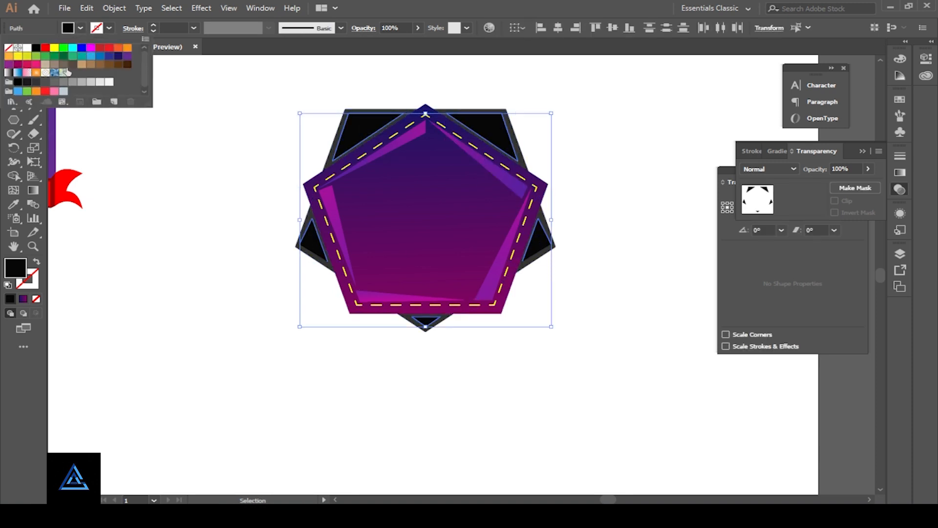
left_click(28, 82)
left_click(596, 305)
left_click(595, 305)
Draw a dark horizontal rectangle about 162 by 31 px in the empty area below the badge
key("ctrl+plus")
key("ctrl+plus")
left_click_drag(597, 218, 596, 389)
scroll(429, 266, "down", 4)
scroll(293, 220, "down", 4)
key("ctrl+minus")
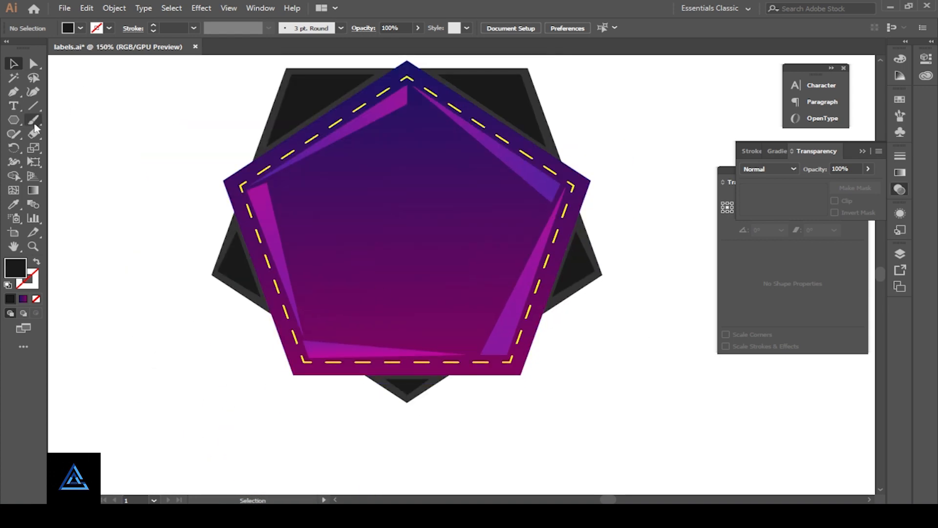
left_click_drag(13, 120, 62, 121)
scroll(235, 352, "down", 3)
left_click_drag(222, 351, 418, 383)
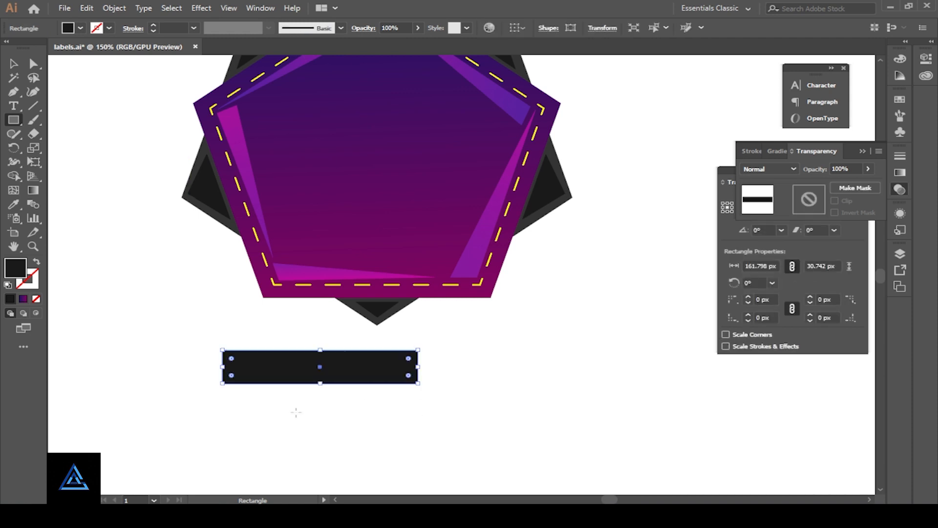
Duplicate the dark rectangle straight down, leaving a narrow gap between the two bars
scroll(232, 335, "down", 3)
left_click_drag(301, 301, 301, 357, "alt")
left_click(458, 394)
Draw a thin triangle with the Pen tool joining the upper bar's bottom edge to the lower bar's top-left corner
key("space")
left_click_drag(459, 396, 485, 326)
key("p")
left_click(444, 244)
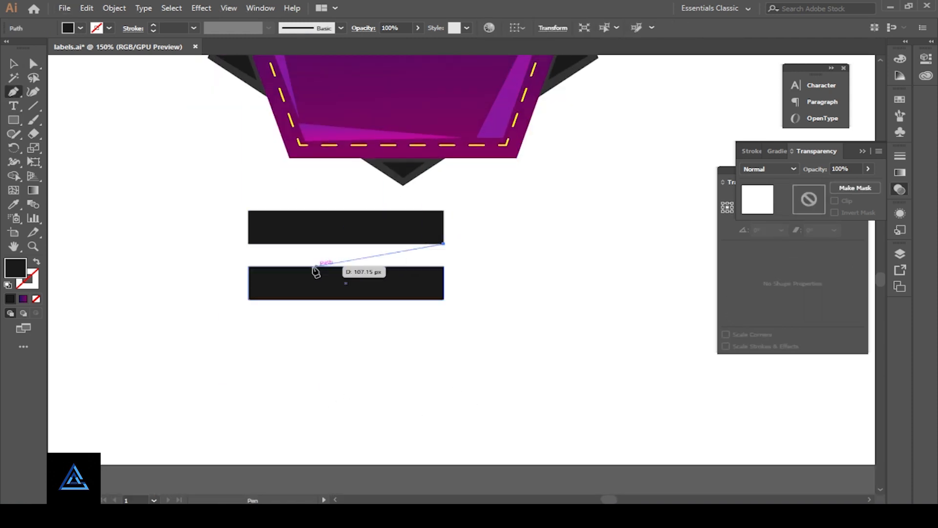
left_click(248, 266)
left_click_drag(348, 244, 419, 250)
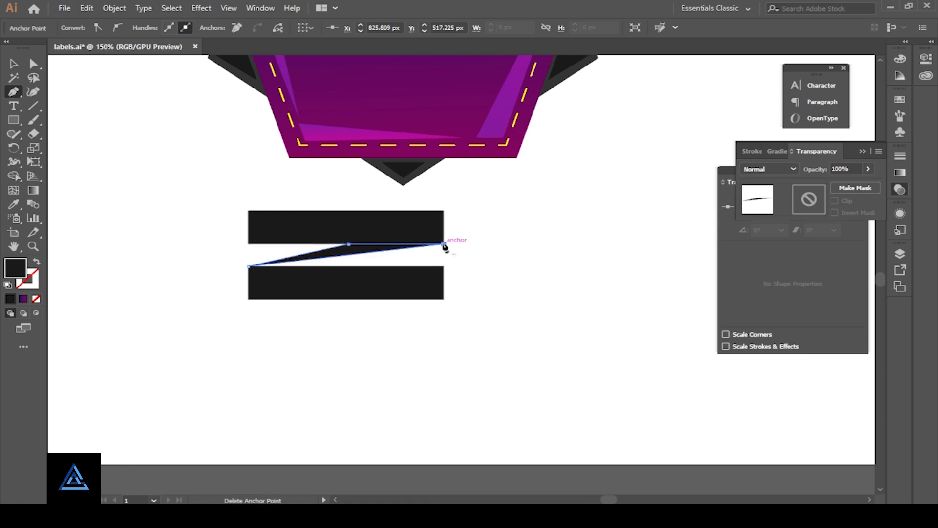
Try reflecting the thin connecting triangle across the horizontal axis
right_click(356, 253)
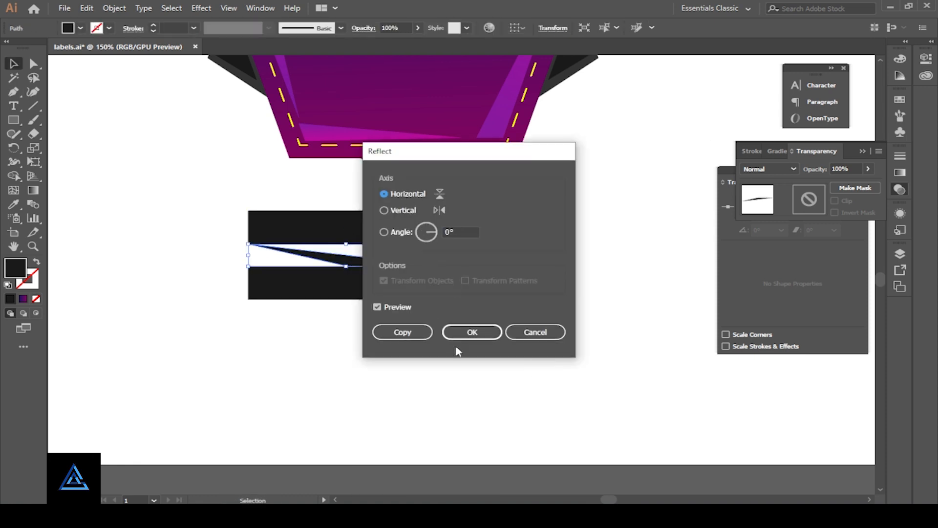
left_click(468, 331)
key("v")
Reflect a copy of the thin triangle across the vertical axis and place it directly under the lower bar
right_click(371, 252)
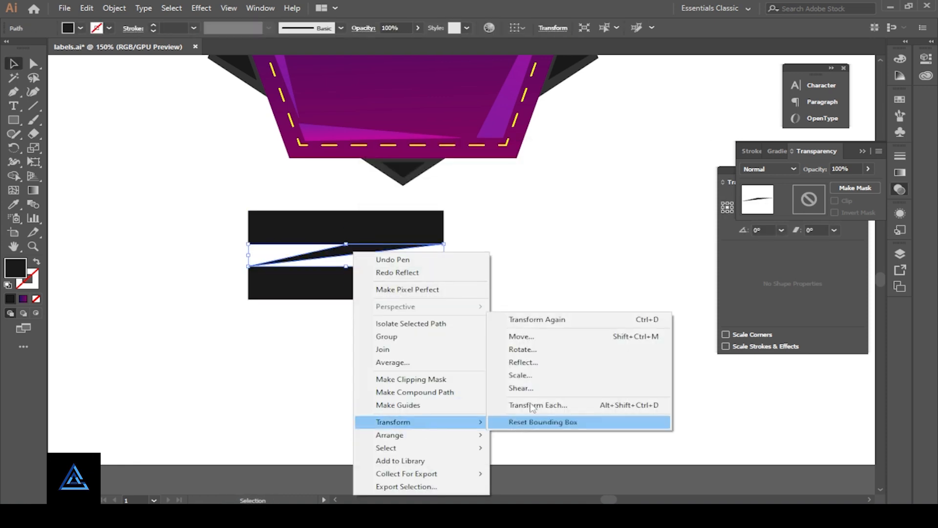
left_click(528, 368)
left_click(415, 209)
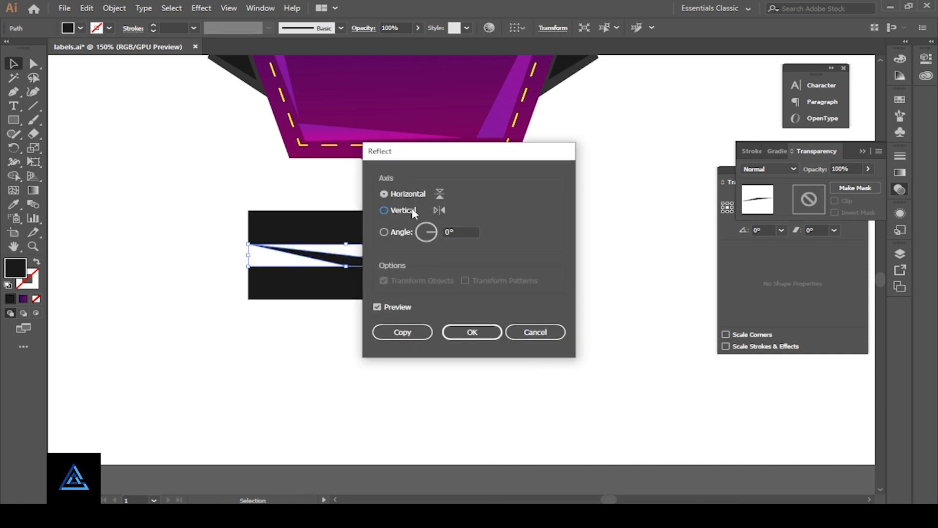
left_click(393, 334)
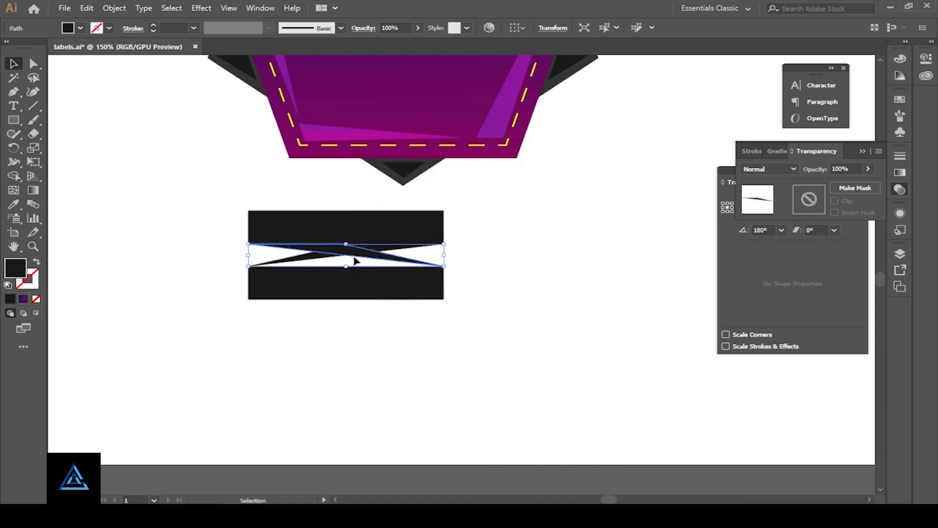
left_click_drag(354, 257, 356, 313)
left_click(381, 388)
Round the lower bar's top-right corner and the upper bar's top-left corner to the full bar height, about 31 px
scroll(453, 421, "up", 6)
key("a")
left_click(430, 374)
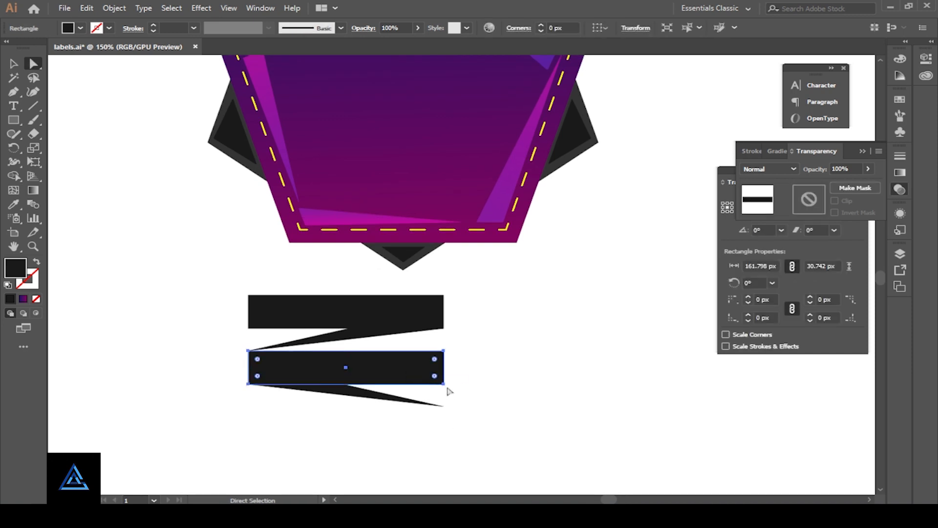
left_click_drag(434, 359, 357, 377)
left_click(275, 307)
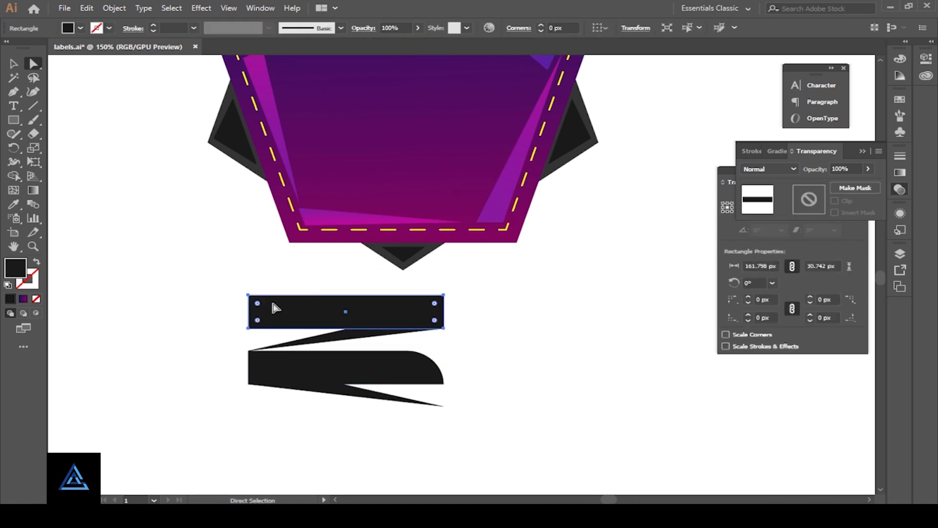
left_click(248, 295)
left_click_drag(257, 303, 337, 342)
left_click(521, 386)
Try rounding the upper bar's top-right corner as well, and undo that rounding
left_click_drag(522, 386, 575, 341)
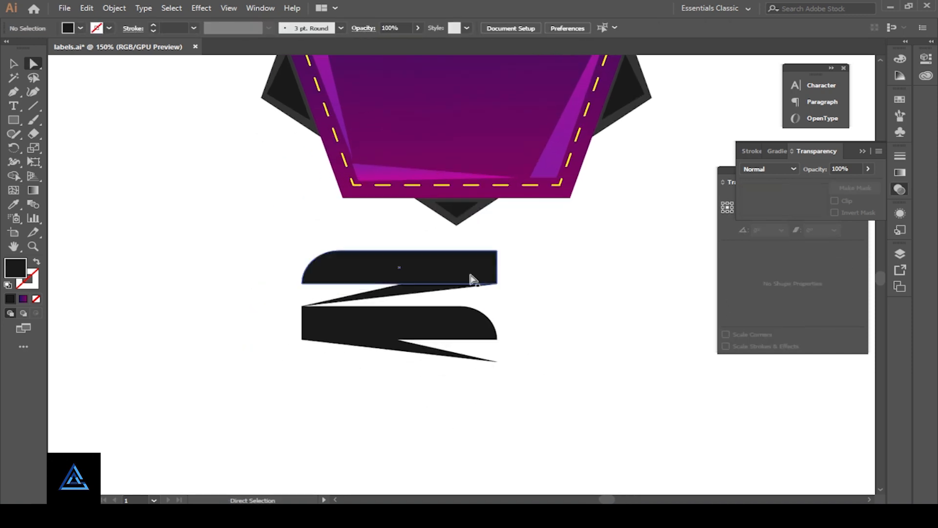
left_click(472, 274)
left_click(497, 250)
left_click_drag(488, 259, 444, 284)
left_click(551, 309)
left_click(489, 331)
left_click(343, 325)
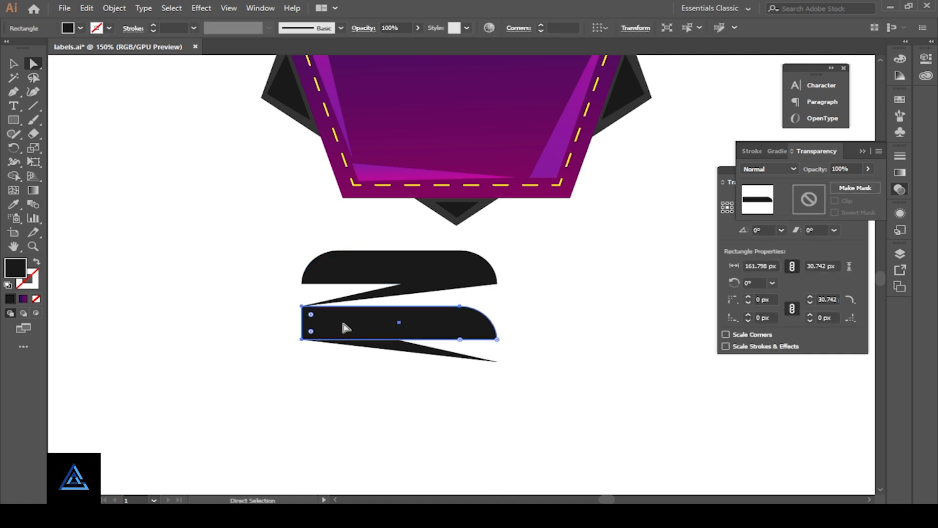
left_click(548, 404)
scroll(551, 395, "up", 7)
key("ctrl+z")
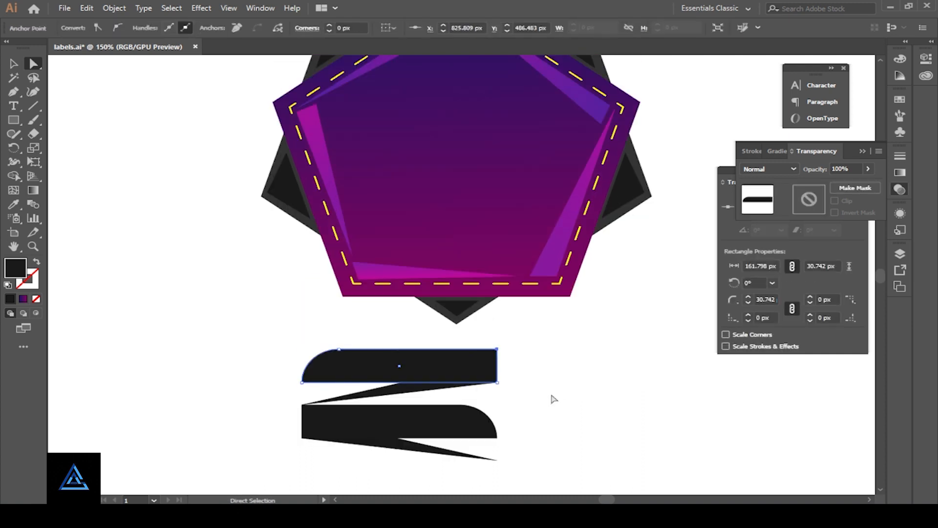
left_click(552, 395)
Fill the upper ribbon bar with red
scroll(552, 395, "down", 7)
scroll(453, 318, "up", 2)
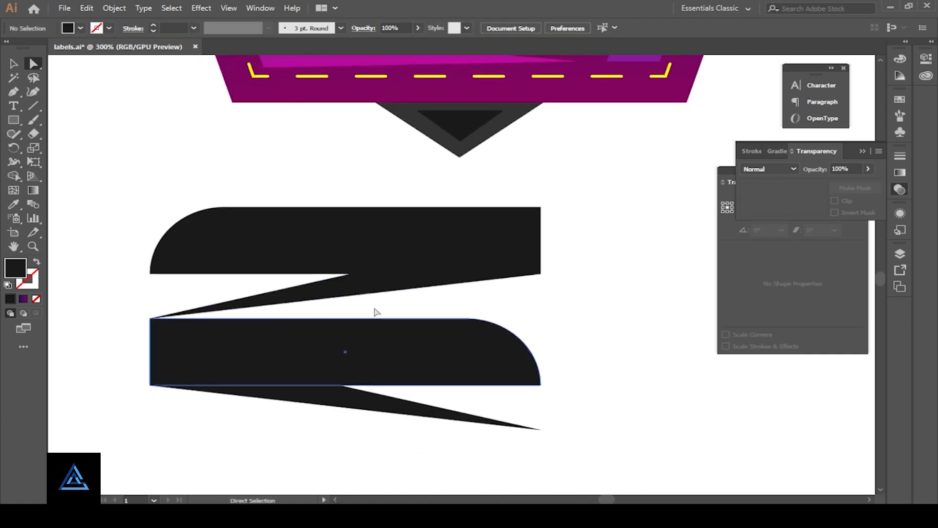
left_click(344, 241)
left_click(81, 27)
left_click(109, 48)
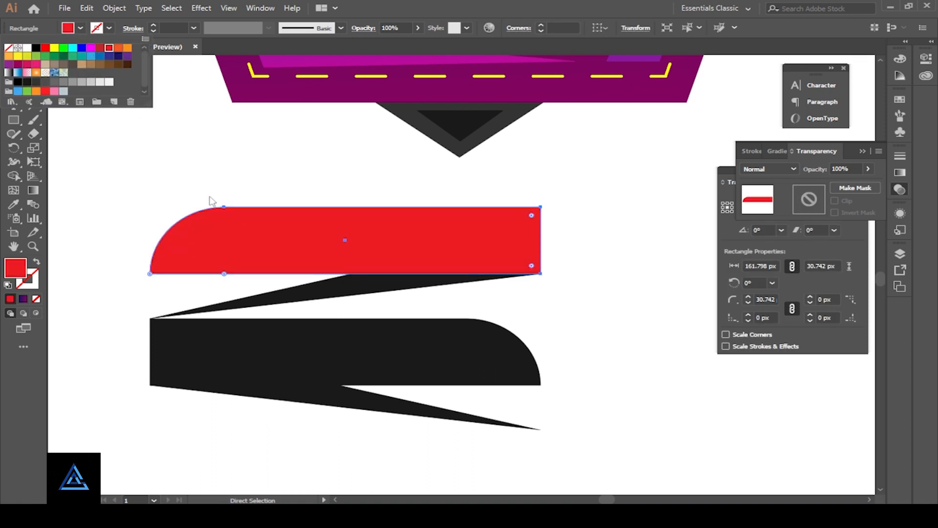
left_click(239, 248)
Copy the upper bar's red fill onto the lower ribbon bar with the Eyedropper
left_click(285, 336)
key("i")
left_click(274, 249)
Copy the bars' red onto the two black fold shapes and darken their fill to a deep red
left_click(14, 64)
left_click(108, 153)
left_click(305, 295)
left_click(314, 399, "shift")
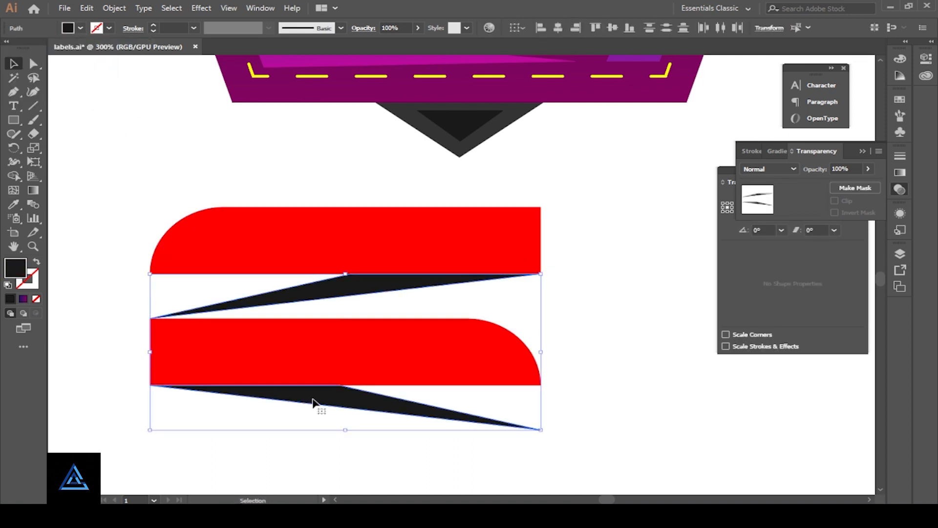
key("i")
left_click(335, 356)
double_click(15, 268)
left_click(463, 232)
left_click(603, 181)
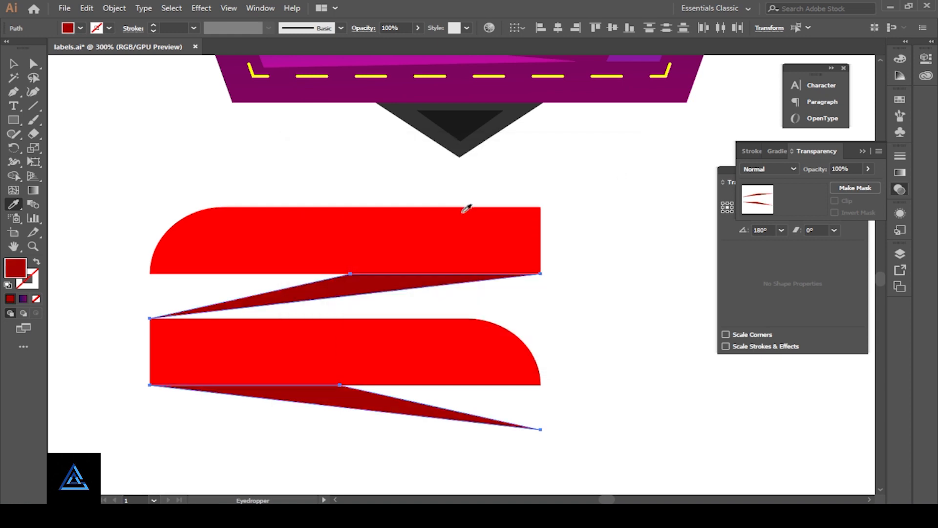
key("v")
left_click(320, 151)
Group the two red bars and the two dark red folds into one ribbon
scroll(572, 442, "up", 1)
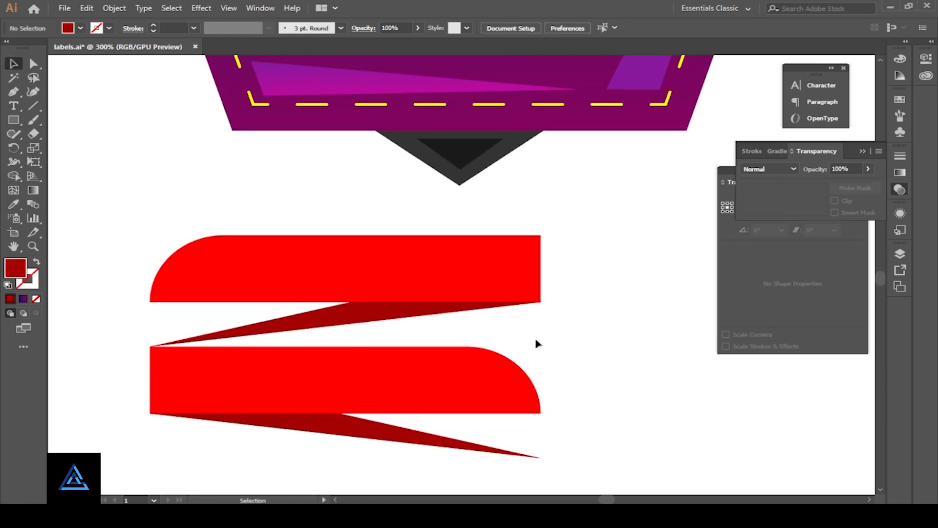
scroll(538, 344, "up", 1)
scroll(537, 344, "down", 2)
key("ctrl+minus")
key("ctrl+minus")
scroll(557, 317, "up", 3)
left_click_drag(279, 275, 522, 453)
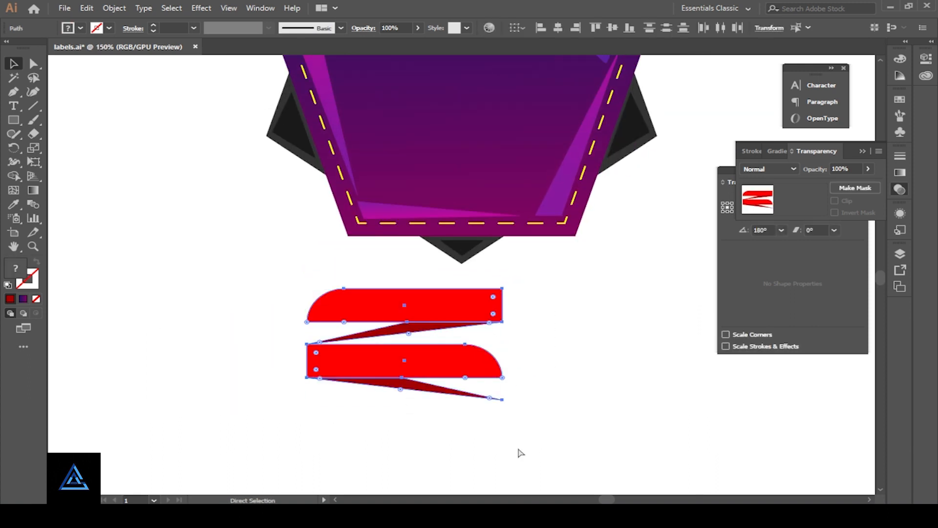
key("ctrl+g")
left_click(521, 453)
Move the ribbon group onto the lower part of the pentagon badge
left_click_drag(467, 365, 280, 366)
left_click(274, 274)
left_click_drag(271, 311, 280, 374)
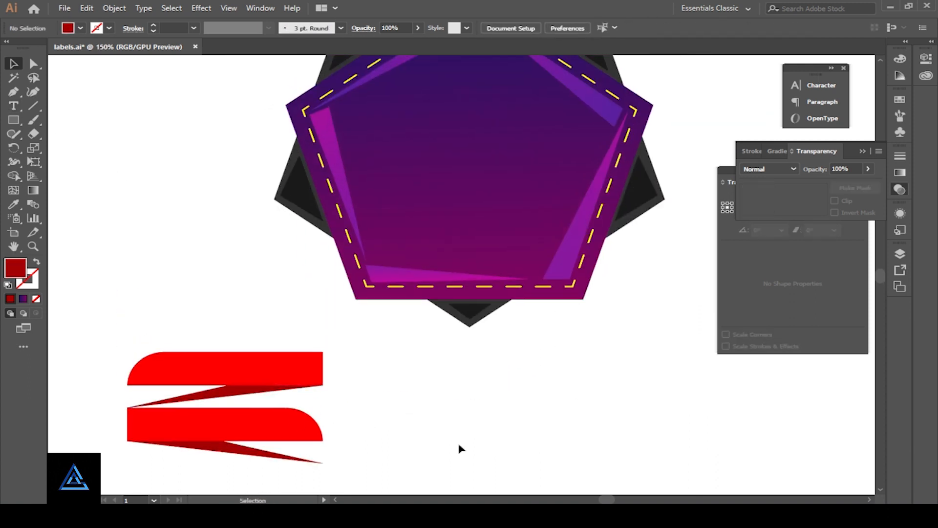
left_click_drag(460, 449, 406, 456)
left_click_drag(234, 426, 477, 285)
left_click(595, 376)
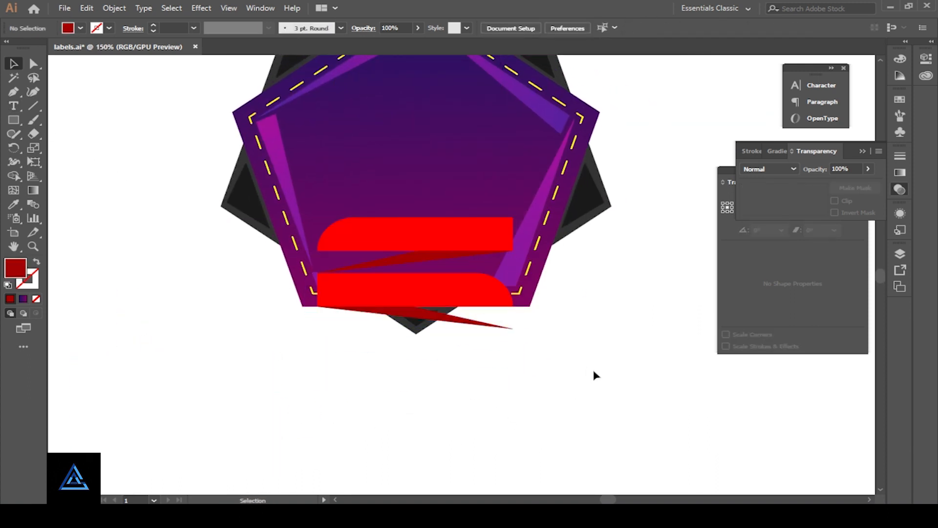
Add four separate text objects beside the badge reading SUPER, SALE, UPTO and 75% OFF
key("ctrl+minus")
key("ctrl+plus")
key("ctrl+plus")
left_click_drag(584, 323, 593, 463)
key("ctrl+minus")
left_click_drag(588, 419, 505, 394)
key("t")
left_click(521, 360)
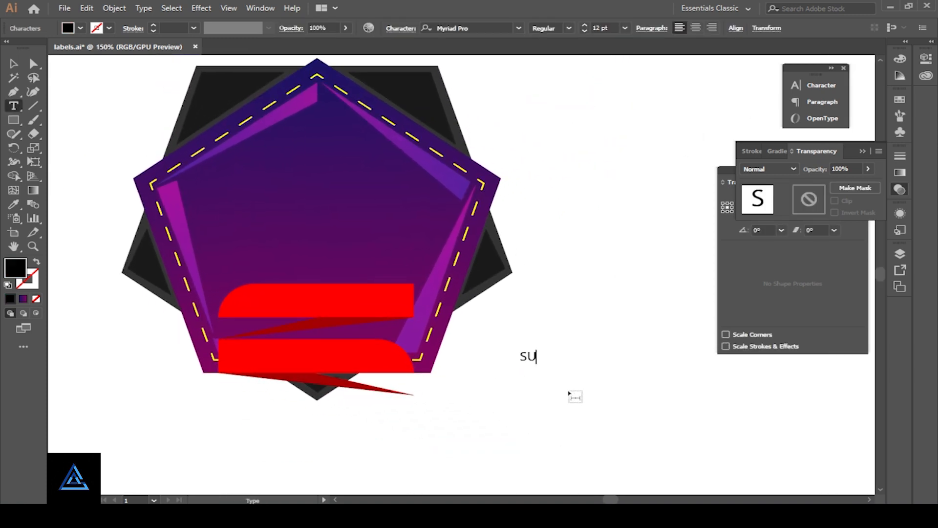
left_click(525, 380)
type("SALE")
left_click(524, 398)
type("UPTO")
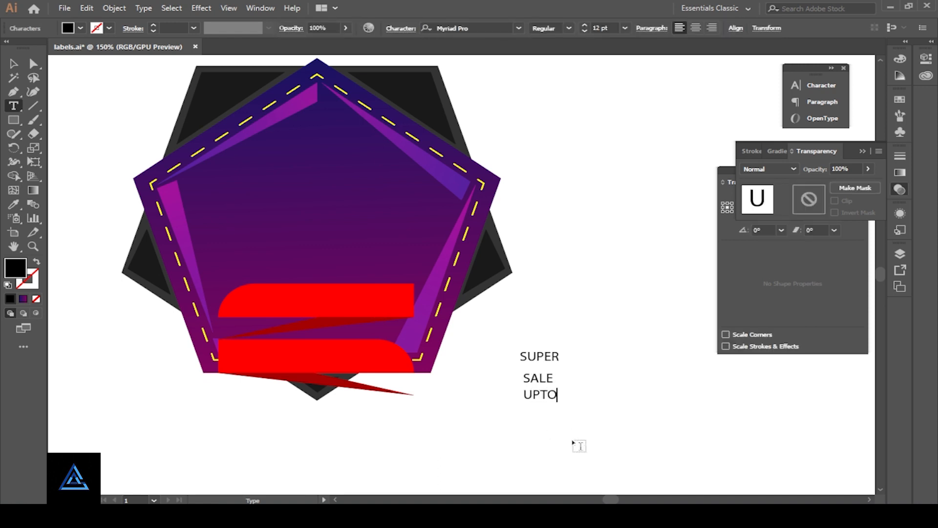
left_click(532, 422)
type("75")
Set the SUPER text in Acumin Variable Concept with the Wide Bold style
left_click(519, 28)
left_click(560, 98)
left_click(558, 67)
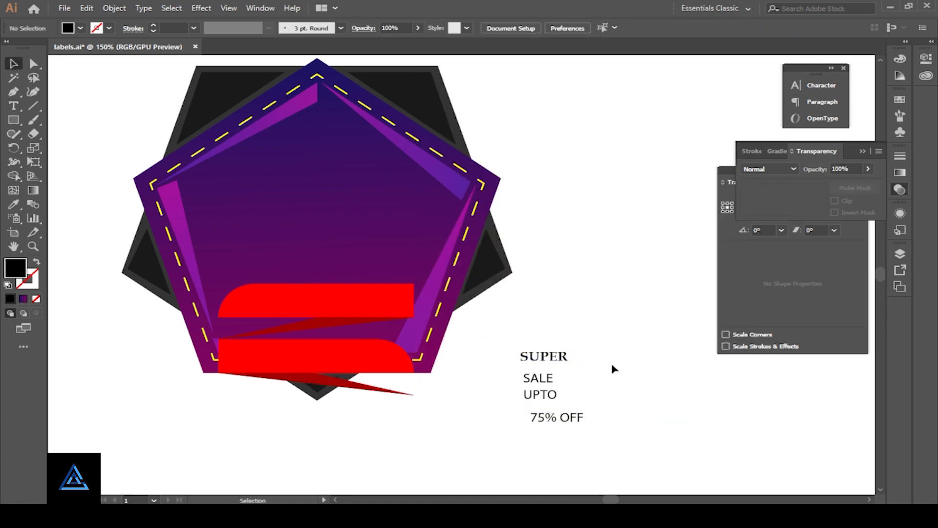
left_click(542, 356)
left_click(520, 28)
left_click(503, 103)
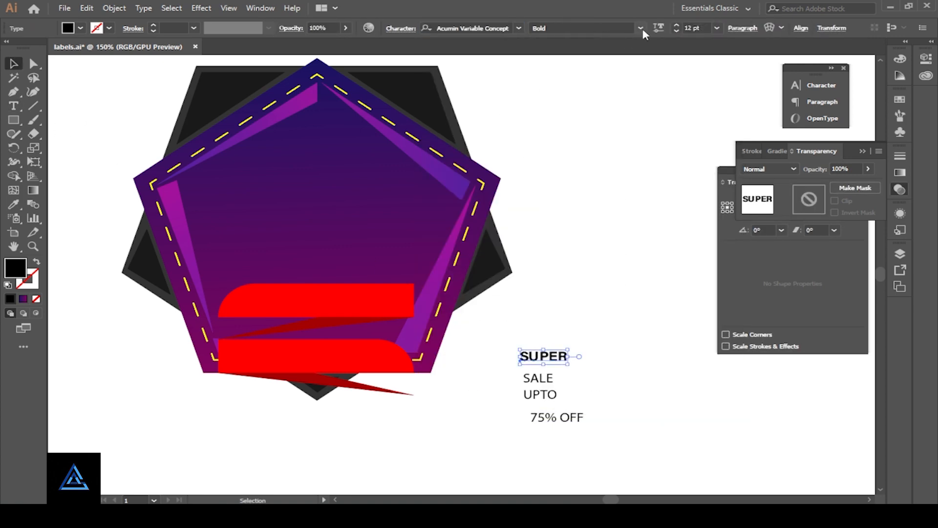
left_click(640, 28)
left_click(631, 433)
Copy SUPER's font onto the SALE text and set its style to Wide UltraBlack
left_click(537, 378)
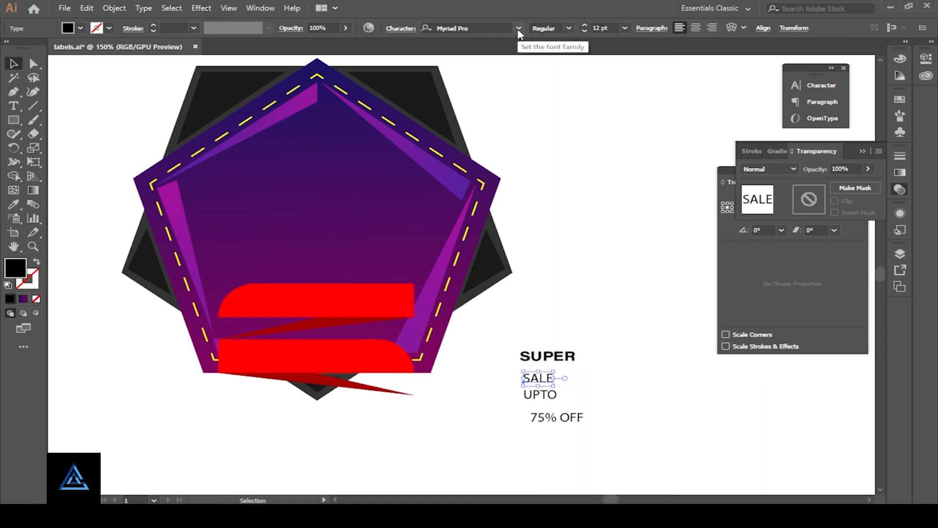
left_click(567, 354)
left_click(640, 28)
left_click(638, 492)
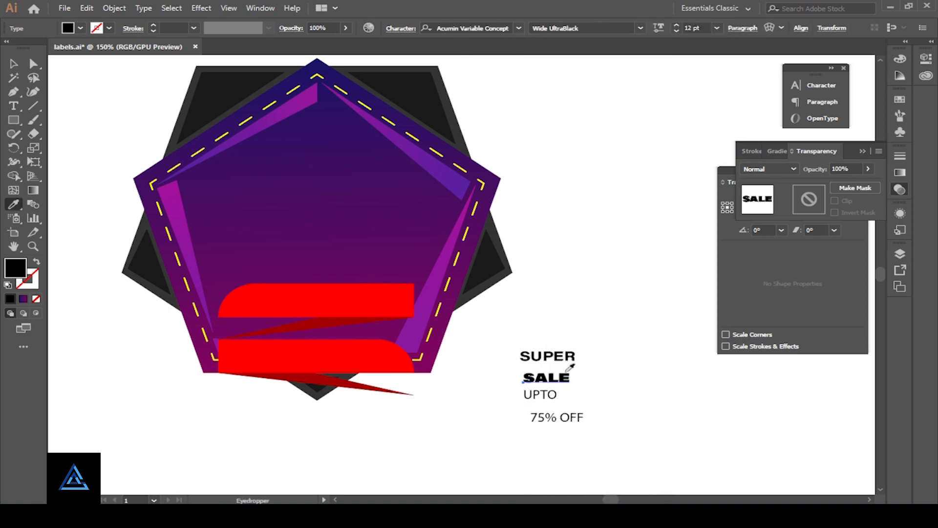
Copy SUPER's font onto the UPTO text and set its style to Bold
key("i")
left_click(561, 356)
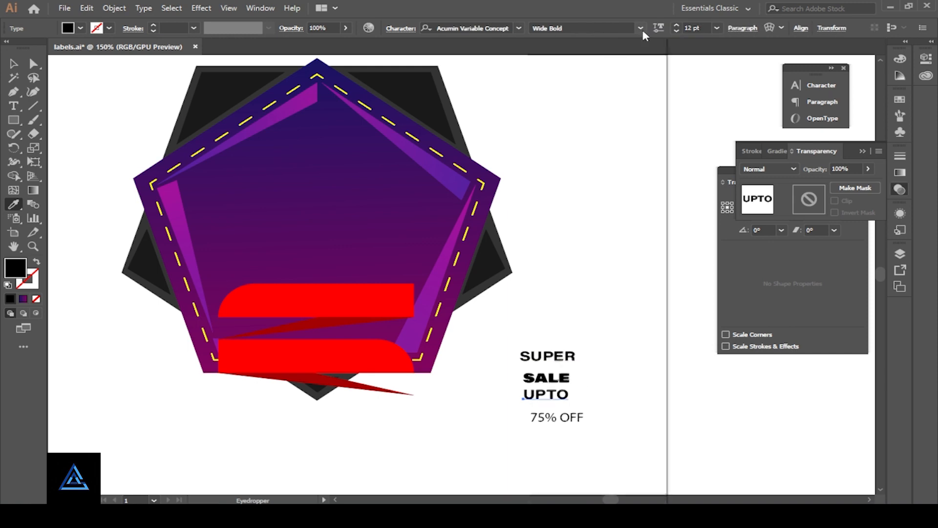
left_click(641, 28)
left_click(590, 201)
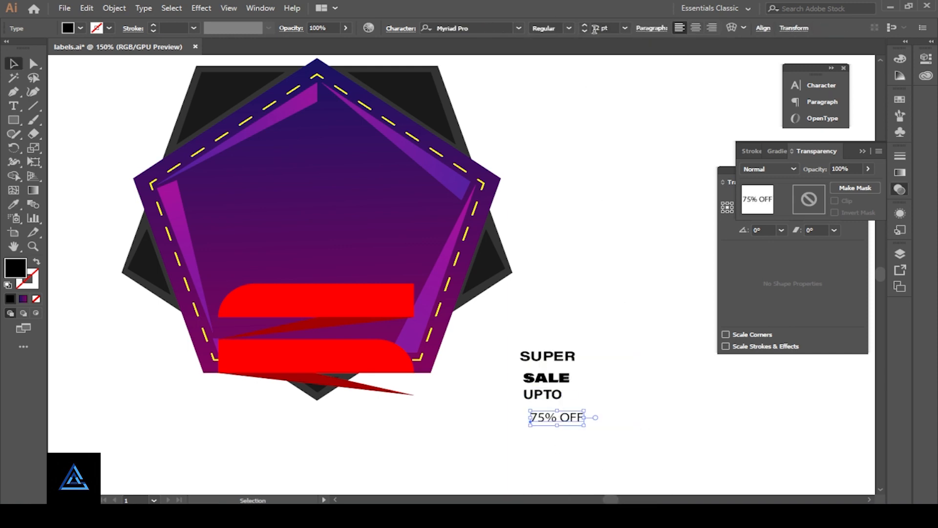
Copy SALE's Wide UltraBlack font style onto the 75% OFF text
key("i")
left_click(565, 377)
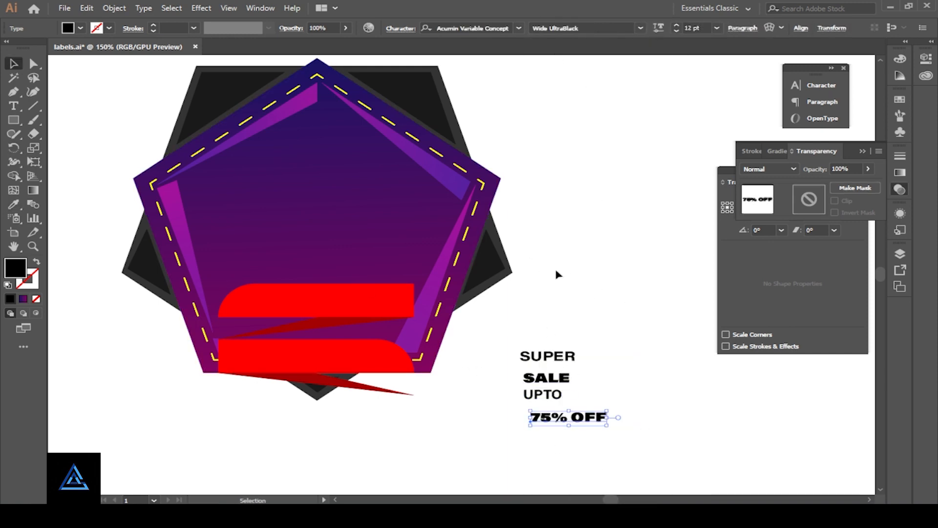
left_click(556, 271)
Move SUPER into the upper part of the pentagon and enlarge it to about 36 pt
left_click_drag(552, 360, 319, 139)
left_click_drag(341, 144, 396, 197)
left_click_drag(368, 176, 368, 184)
left_click(536, 274)
Move SALE below SUPER on the badge and enlarge it until it is wider than the ribbon bars
left_click_drag(543, 303, 572, 294)
left_click_drag(580, 367, 348, 219)
left_click_drag(366, 228, 463, 297)
left_click(583, 284)
left_click_drag(500, 339, 519, 330)
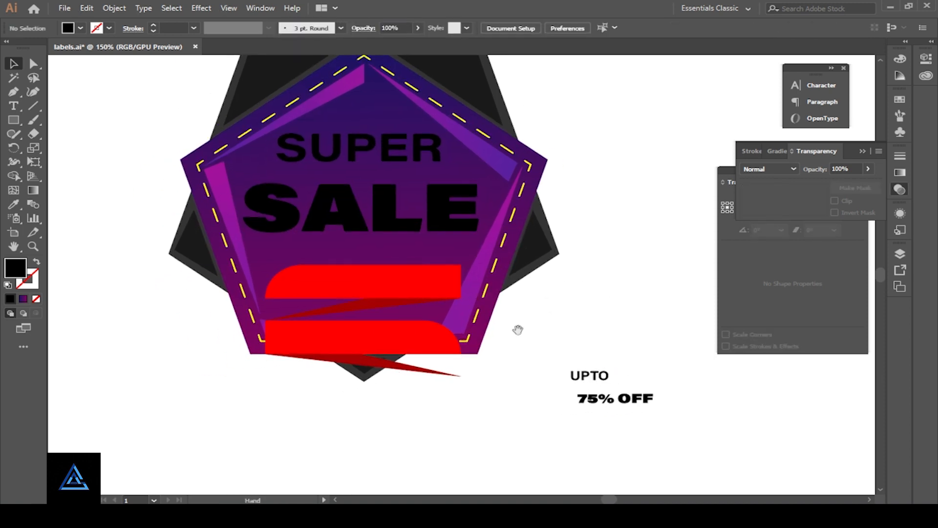
Place UPTO on the upper ribbon bar and 75% OFF on the lower one, enlarging both, 75% OFF to about 24 pt
left_click_drag(591, 383, 411, 299)
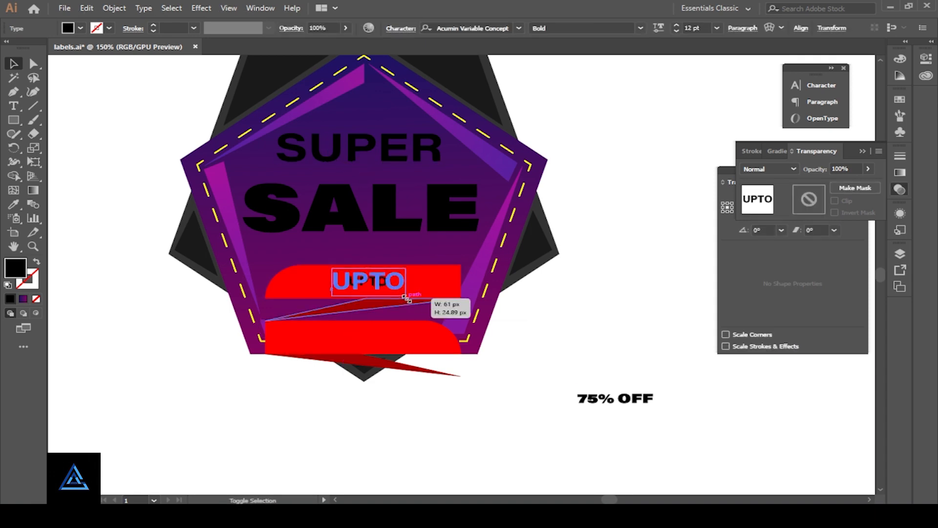
left_click_drag(616, 398, 473, 427)
left_click(486, 376)
key("ctrl+minus")
key("ctrl+plus")
key("ctrl+plus")
left_click_drag(492, 373, 534, 357)
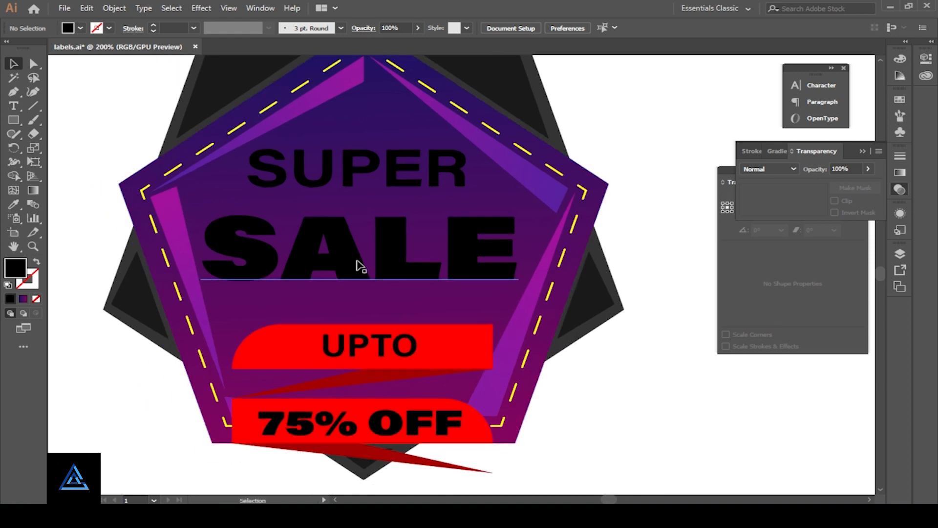
Fill the SALE text with white and the SUPER text with yellow
left_click(357, 262)
left_click(80, 28)
left_click(27, 48)
left_click(366, 177)
left_click(81, 28)
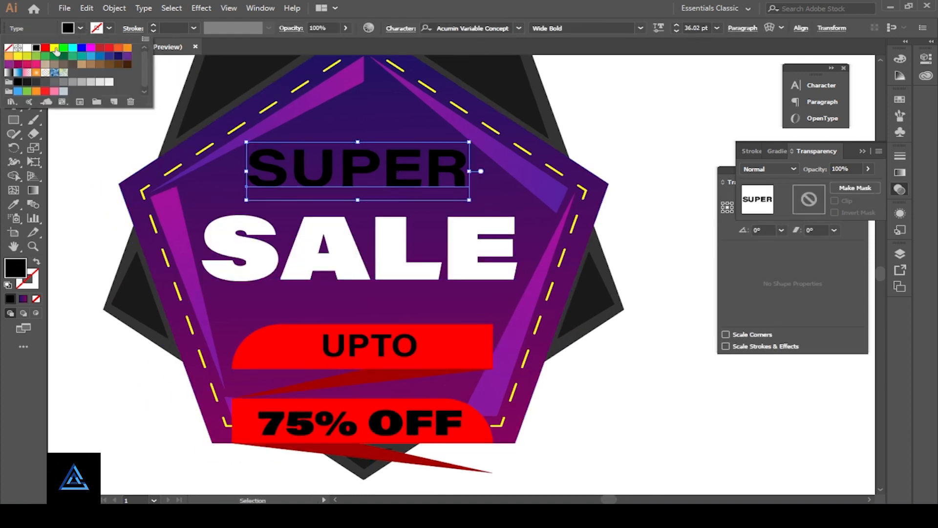
left_click(55, 47)
Fill the UPTO text with white and the 75% OFF text with yellow
left_click(383, 356)
left_click(80, 27)
left_click(27, 47)
triple_click(395, 420)
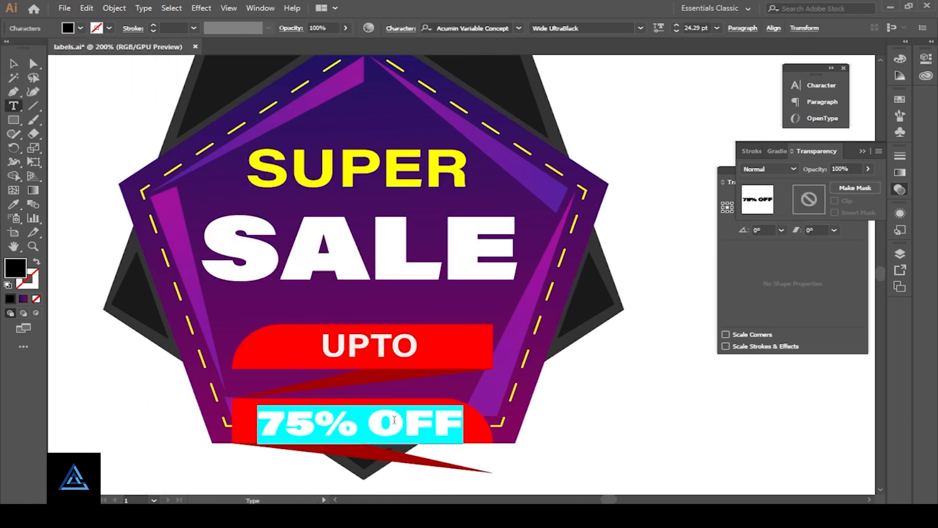
left_click(80, 28)
left_click(54, 47)
key("Escape")
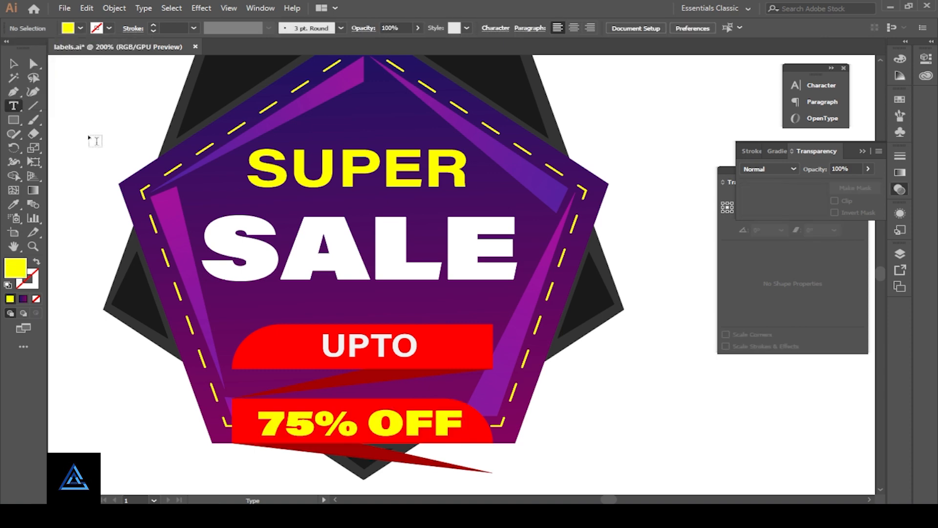
Try a small yellow pentagon in the empty area beside the badge, and delete it
key("ctrl+equal")
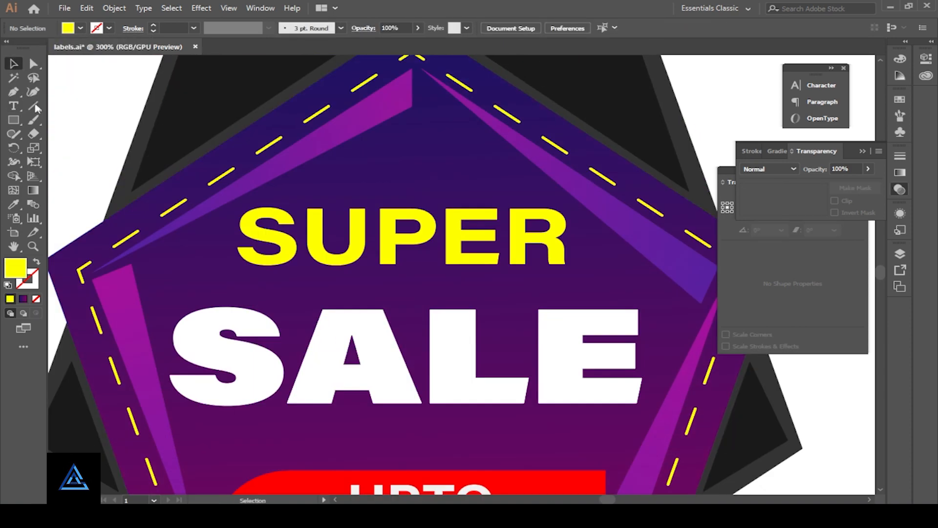
left_click_drag(14, 120, 72, 177)
key("ctrl+minus")
key("ctrl+minus")
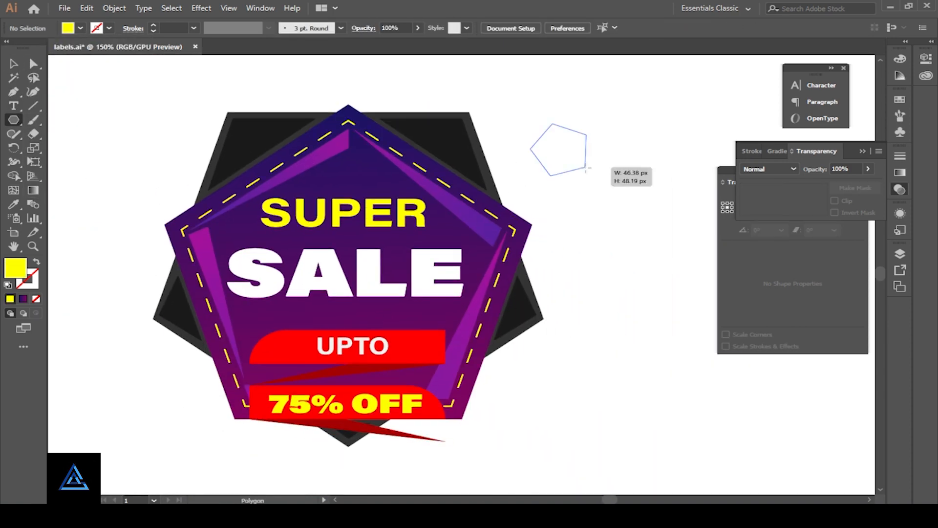
left_click_drag(586, 168, 585, 168)
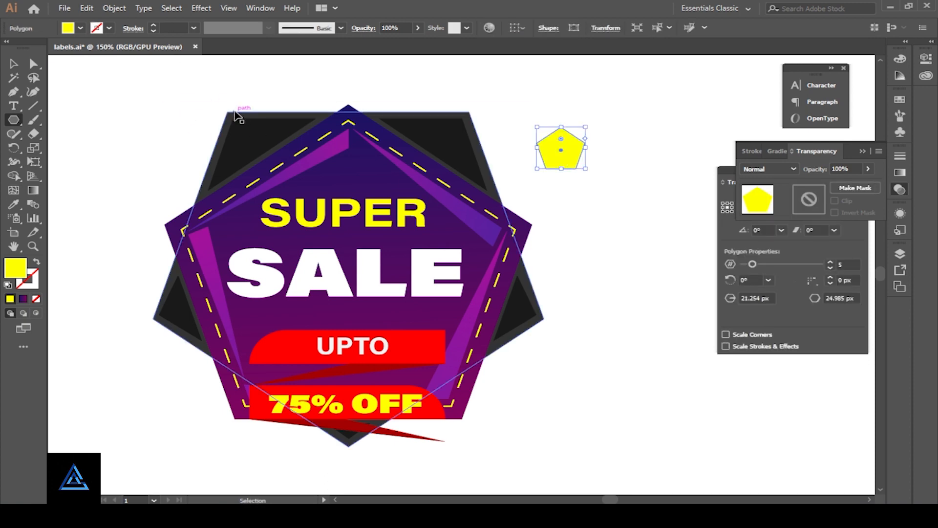
key("ctrl+equal")
key("ctrl+equal")
key("ctrl+equal")
key("ctrl+equal")
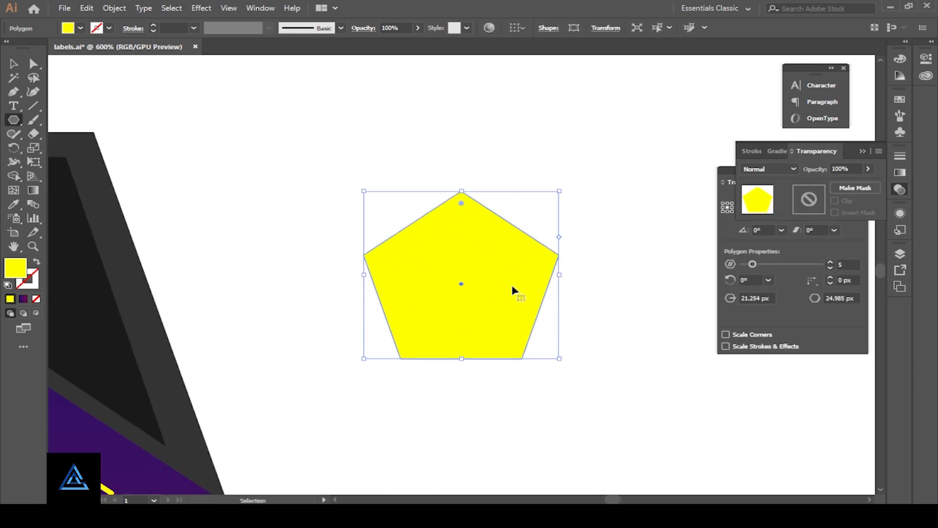
key("Delete")
Try an eight-sided yellow polygon beside the badge, and delete it
left_click(361, 184)
left_click(512, 282)
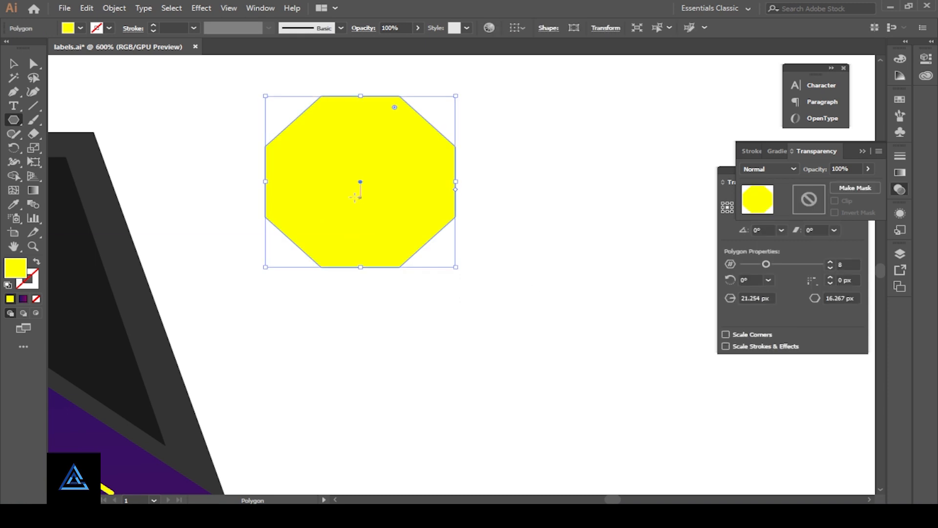
left_click(36, 68)
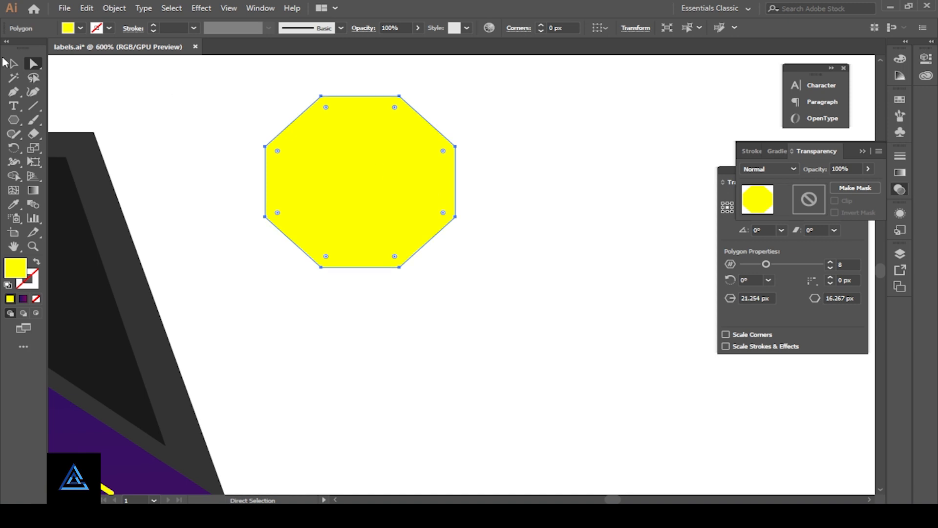
left_click(11, 64)
key("Delete")
Create a yellow eight-point star with radii of 25 and 50 px and round its corners by about 6.2 px
right_click(12, 125)
left_click(68, 176)
left_click(358, 237)
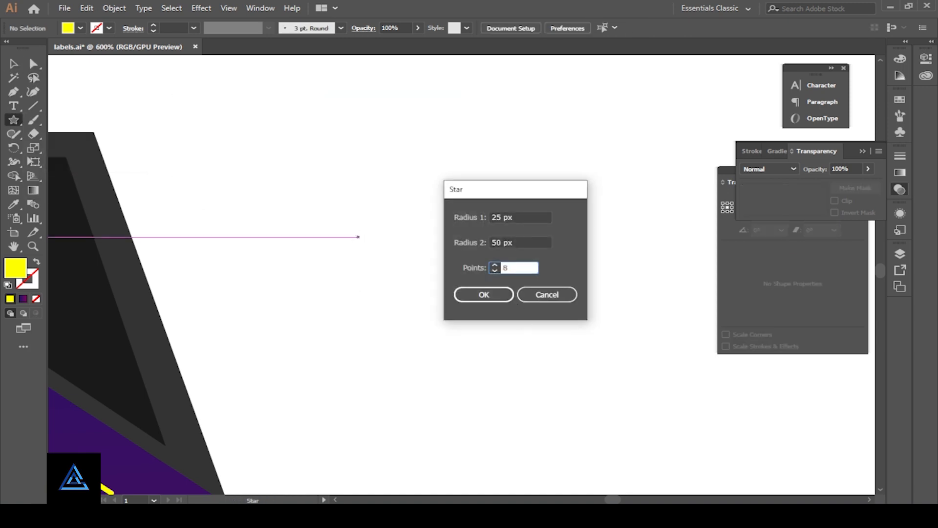
key("Return")
key("a")
left_click_drag(263, 155, 233, 128)
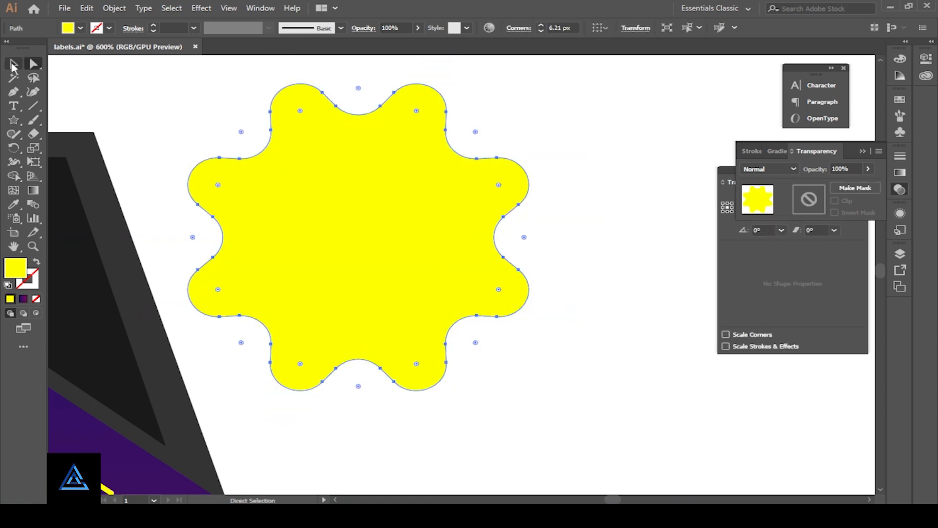
Shrink and rotate the rounded eight-point star and move it onto the badge just above SUPER
left_click(11, 64)
key("ctrl+1")
left_click_drag(545, 282, 532, 269)
left_click(551, 282)
key("ctrl+plus")
key("ctrl+plus")
left_click(573, 240)
left_click_drag(605, 266, 600, 285)
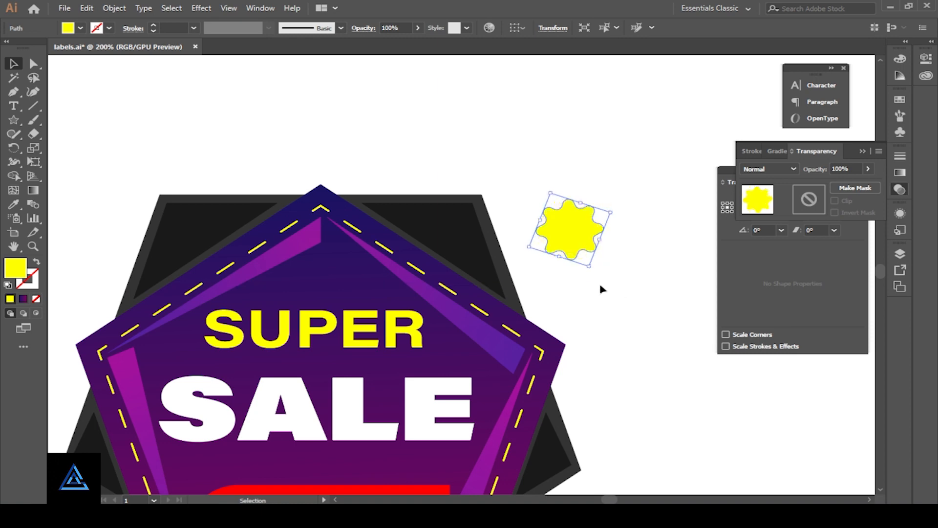
left_click(600, 287)
left_click_drag(572, 238, 334, 289)
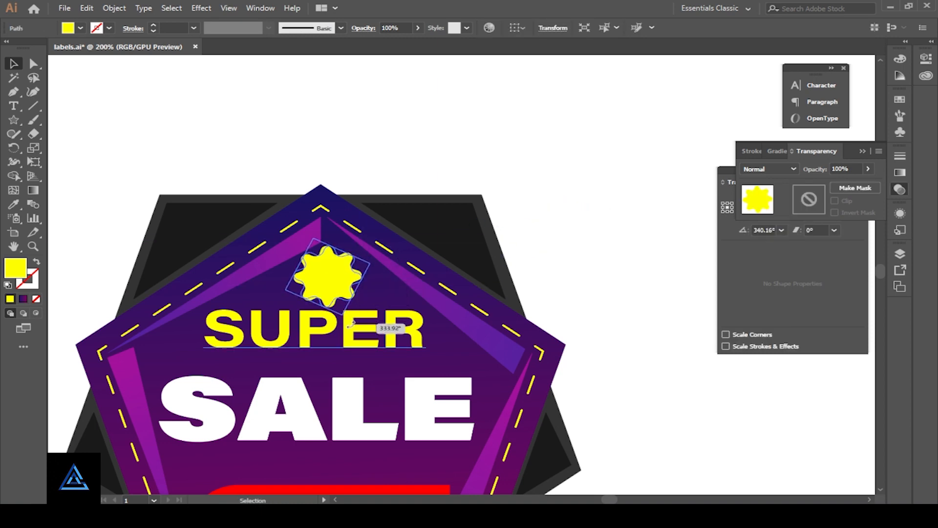
Try the eight-point star slightly enlarged over the left end of the UPTO bar, and delete it
scroll(411, 313, "down", 5)
left_click_drag(354, 120, 259, 384)
key("Down")
key("Down")
key("ctrl+equal")
key("ctrl+equal")
left_click_drag(492, 299, 434, 291)
key("Right")
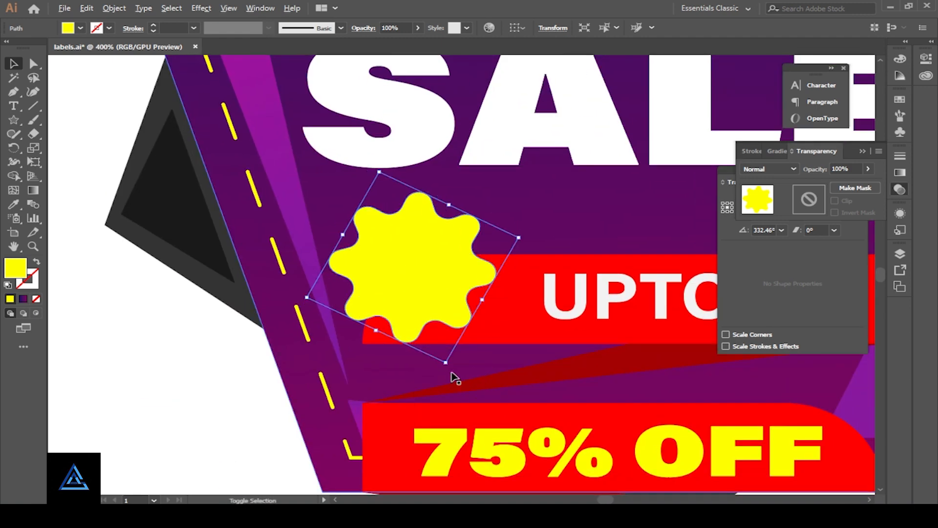
left_click_drag(445, 362, 453, 381)
left_click_drag(436, 315, 449, 319)
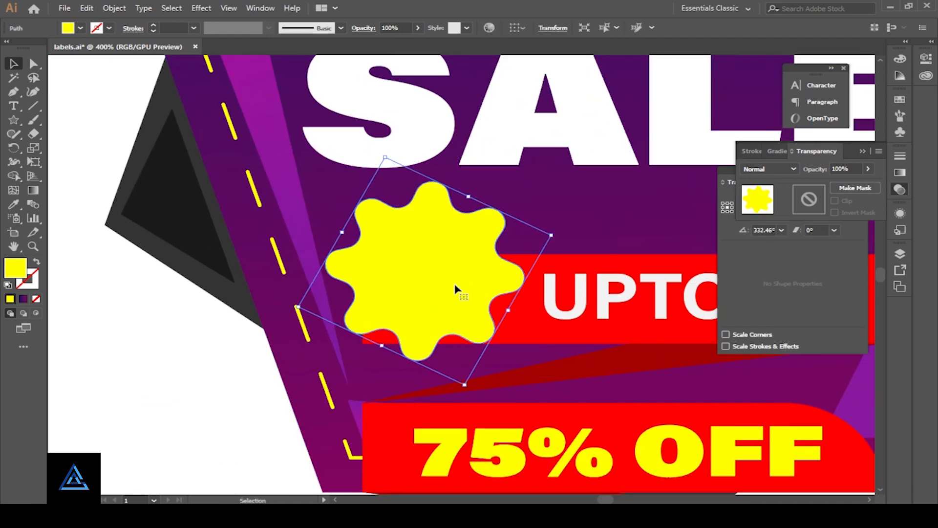
key("Delete")
Create a yellow twelve-point star with fully rounded corners and place it over the left end of the UPTO bar
left_click(14, 120)
left_click(178, 384)
left_click(475, 296)
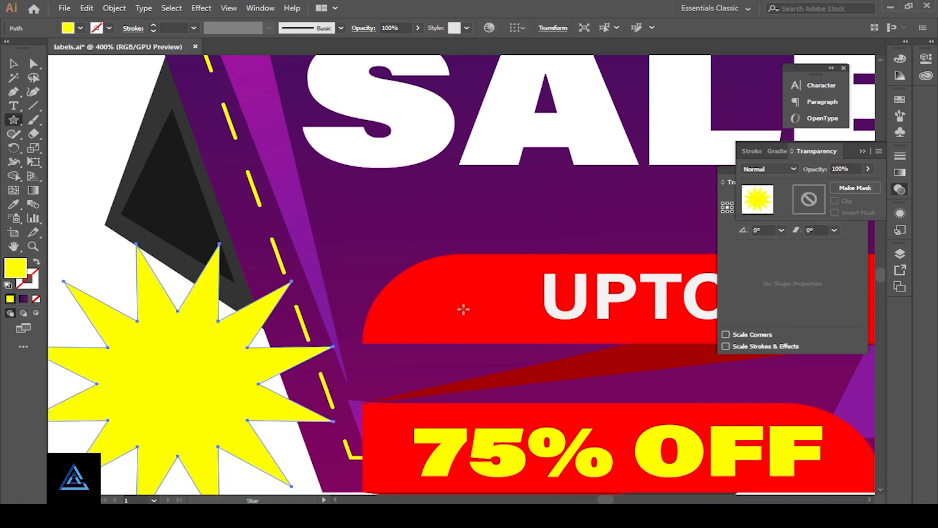
key("a")
left_click_drag(179, 306, 122, 215)
key("v")
left_click_drag(193, 423, 432, 314)
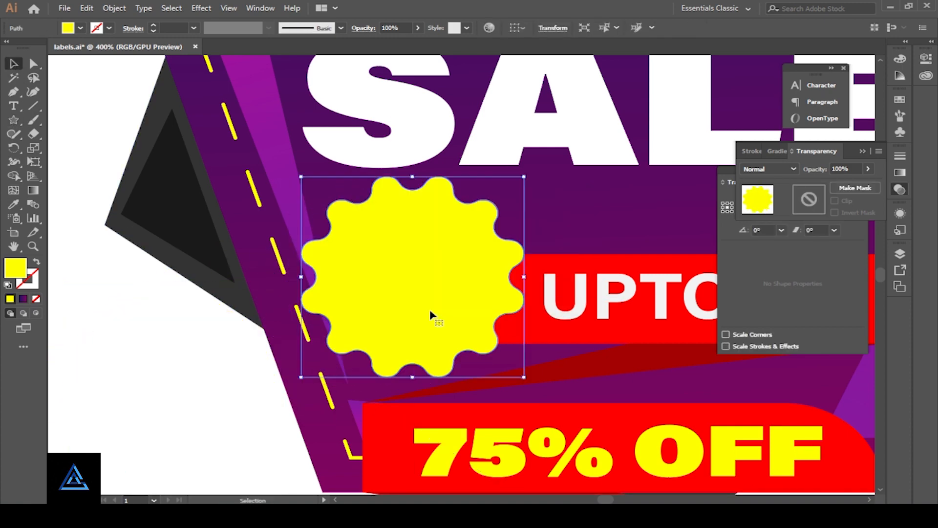
Shrink the yellow twelve-point seal to about 63 px wide over the left end of the UPTO bar
left_click_drag(524, 377, 518, 360)
left_click(146, 425)
key("ctrl+1")
key("ctrl+plus")
key("ctrl+plus")
key("ctrl+plus")
key("ctrl+plus")
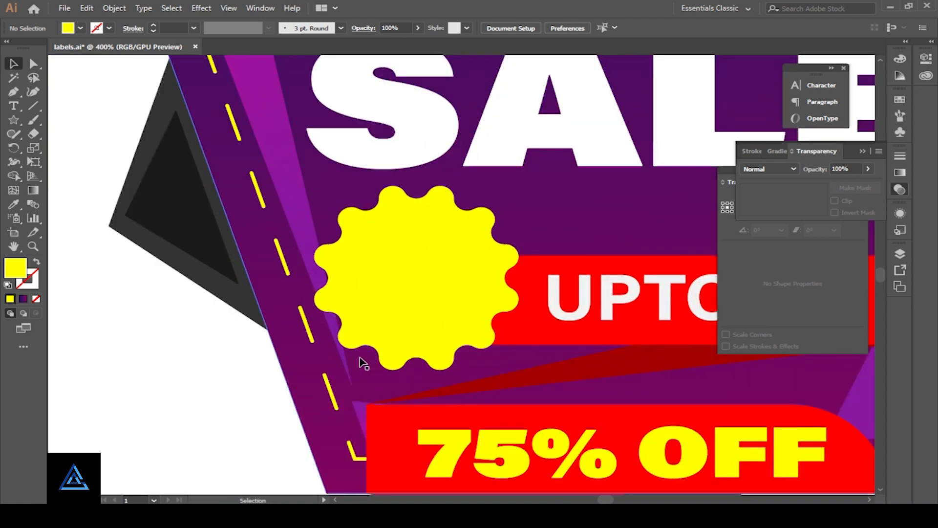
Give the yellow seal a 2 pt outline in orange FFB000
left_click(418, 313)
left_click(35, 284)
left_click(109, 29)
left_click(52, 50)
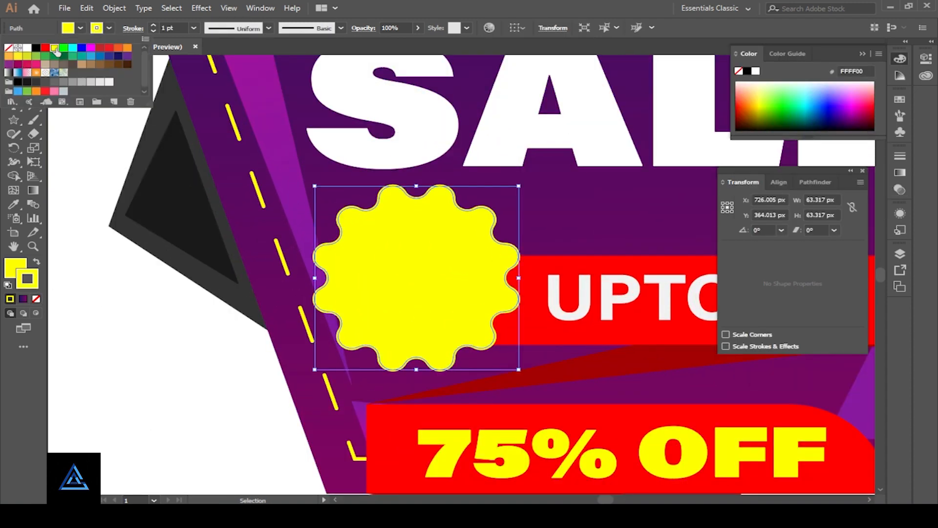
double_click(35, 278)
left_click_drag(475, 305, 475, 312)
left_click(605, 183)
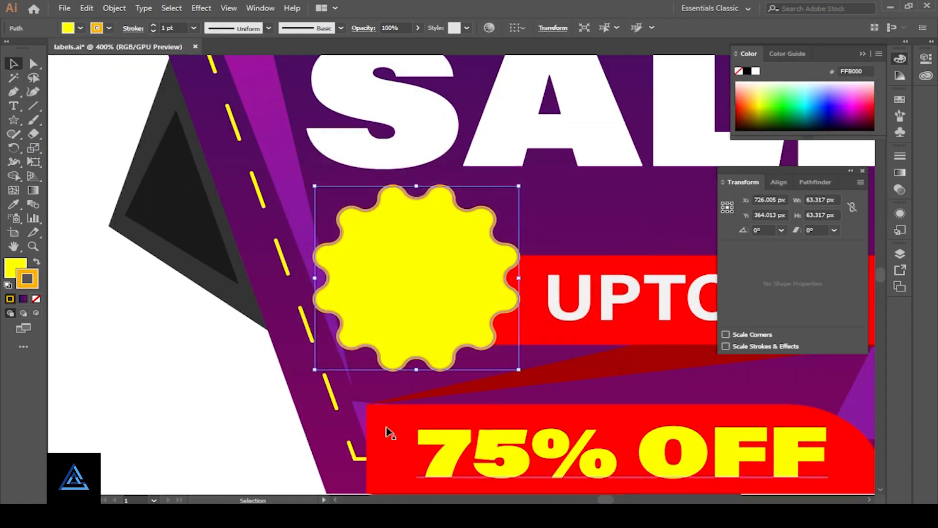
left_click(154, 25)
Add the text NEW! in Medium weight and enlarge it to about 18.8 pt, centred on the yellow seal
key("t")
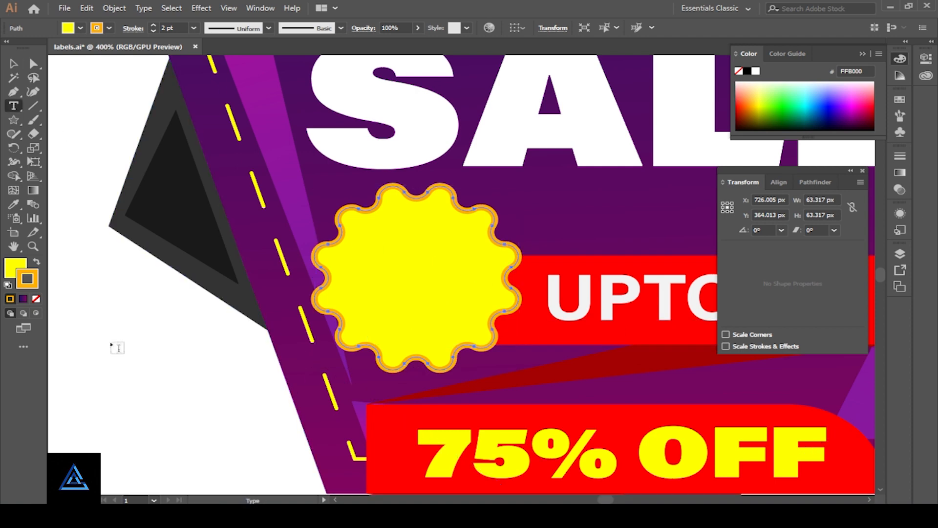
left_click(104, 360)
type("NEW")
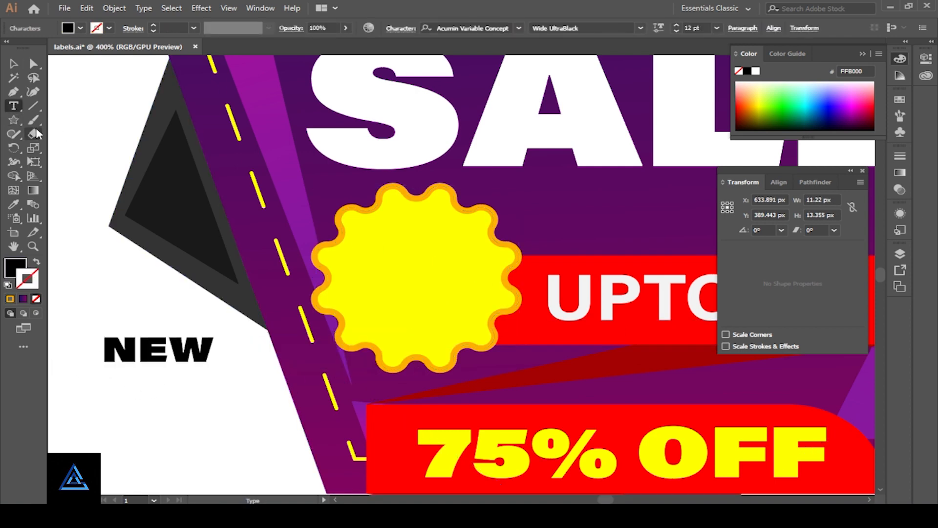
type("!")
key("Escape")
left_click(641, 28)
left_click(593, 149)
left_click_drag(193, 349, 489, 315)
left_click_drag(385, 295, 393, 296)
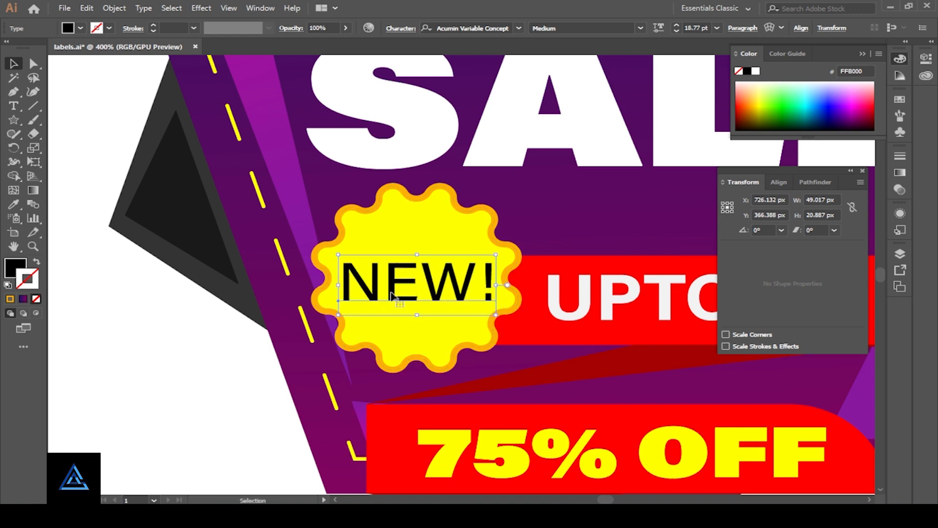
Change the NEW! text to Myriad Variable Concept Bold Condensed and scale it to about 24 pt within the seal
left_click(519, 28)
left_click(528, 122)
left_click_drag(451, 290, 459, 294)
left_click(641, 28)
left_click(588, 158)
left_click_drag(472, 314, 488, 323)
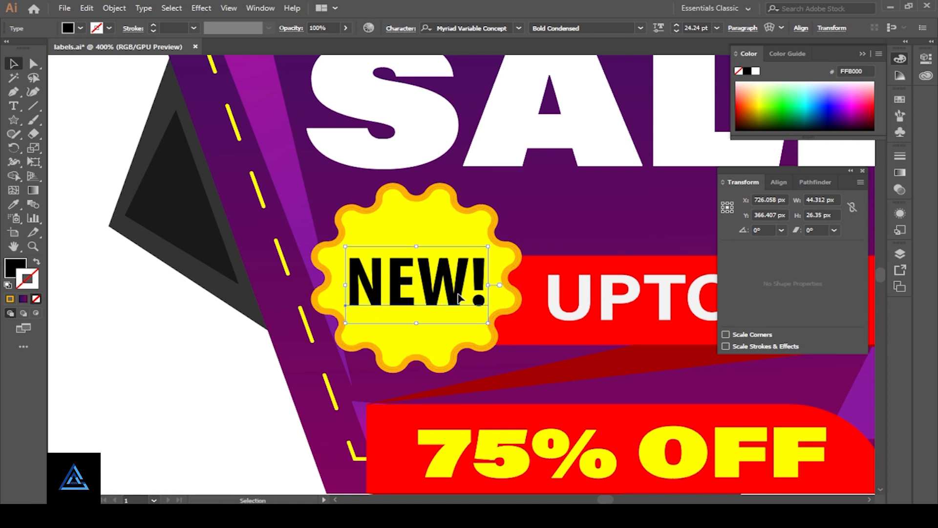
Fill the NEW! text with red and deselect it
left_click(80, 28)
left_click(49, 48)
left_click(140, 315)
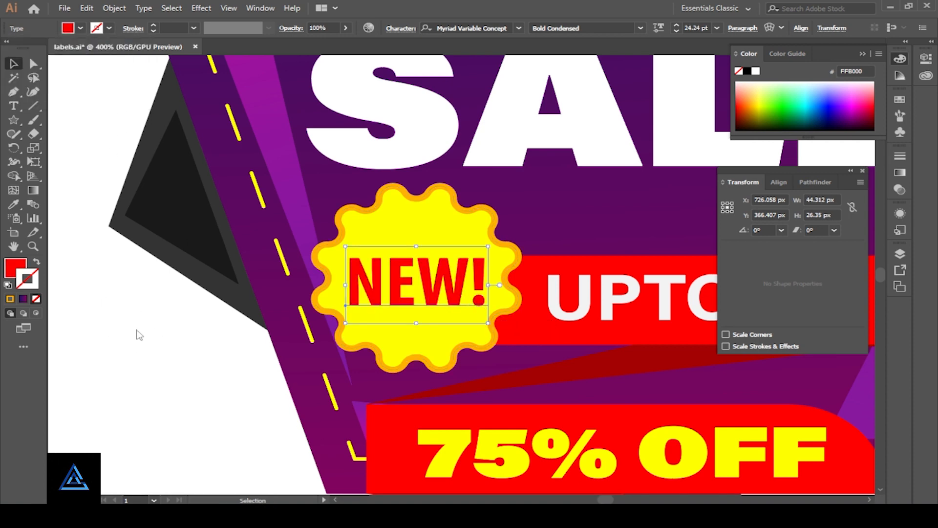
left_click(137, 331)
Draw a red triangular facet with the Pen tool over the outer half of each of the two upper dark triangles
key("ctrl+0")
left_click_drag(492, 345, 317, 383)
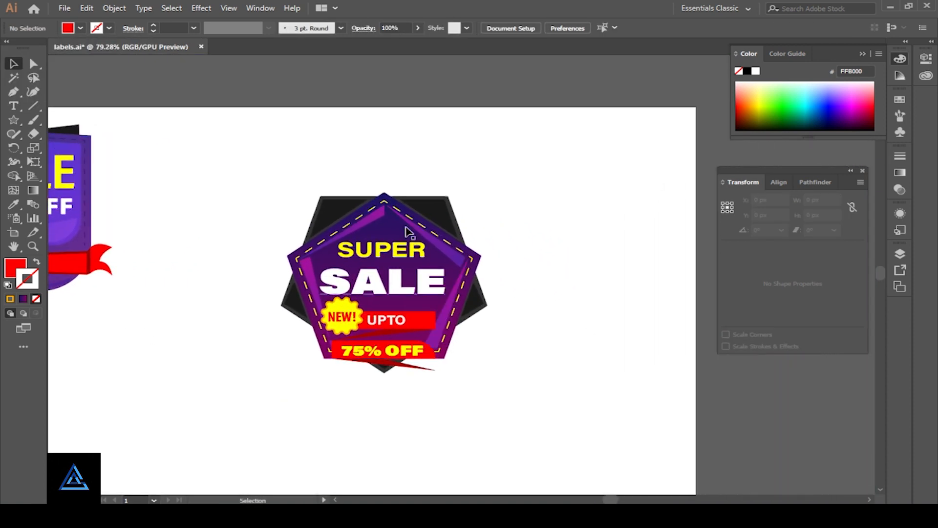
scroll(408, 230, "up", 5)
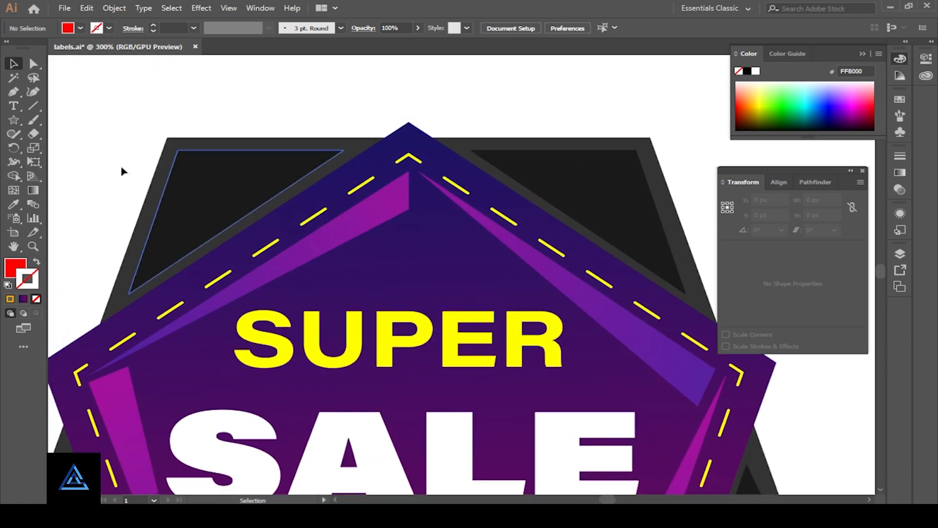
left_click(178, 151)
left_click(240, 220)
left_click(128, 294)
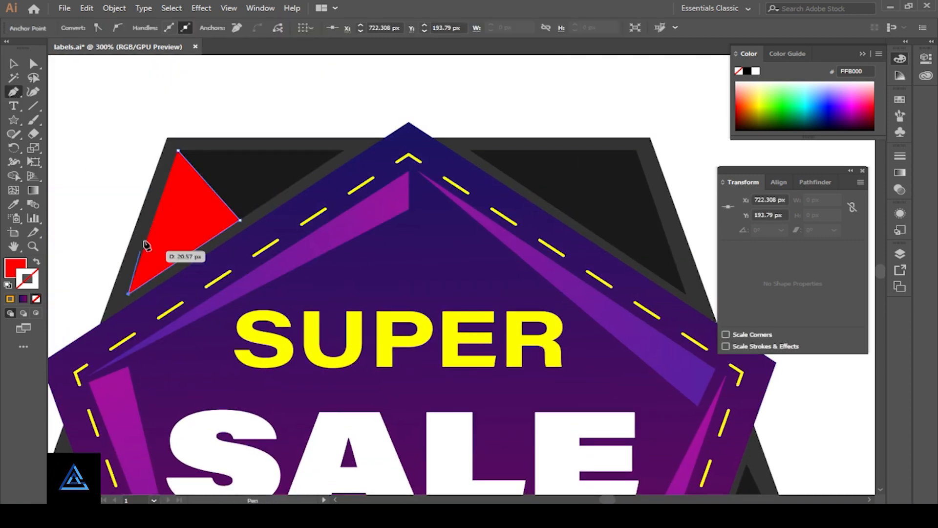
left_click(637, 151)
left_click(579, 219)
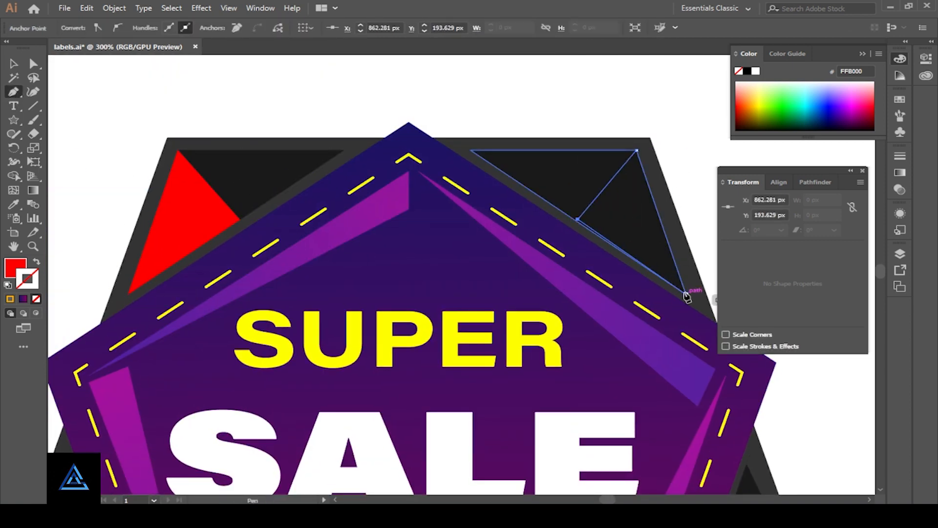
left_click(686, 293)
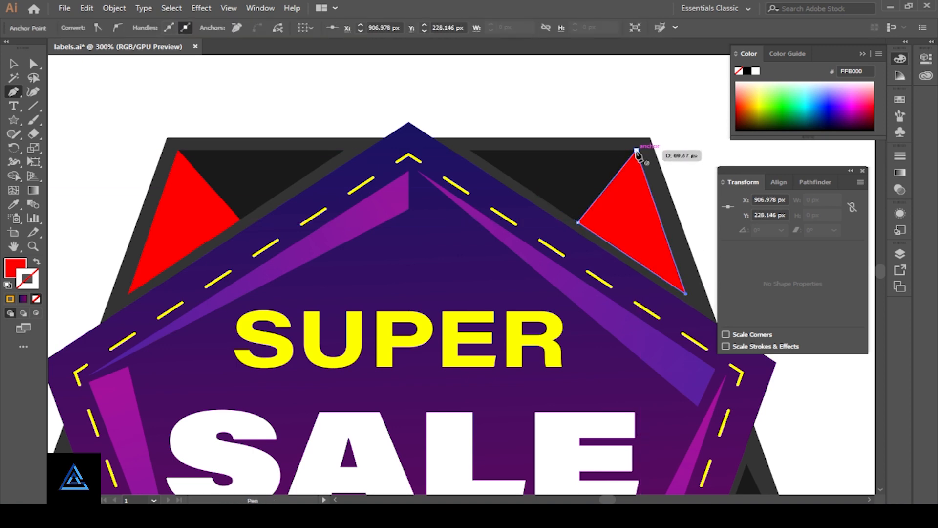
scroll(660, 235, "down", 5)
scroll(654, 281, "right", 3)
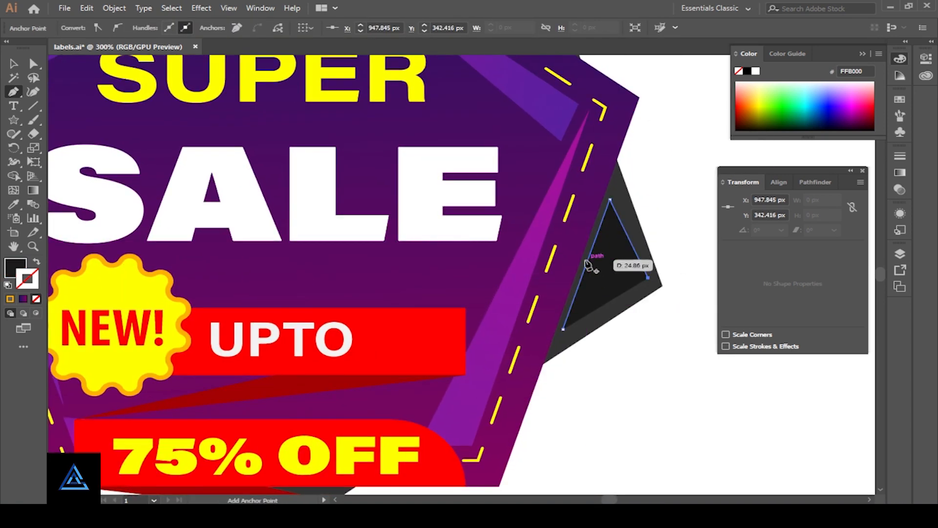
key("ctrl+z")
scroll(678, 326, "up", 4)
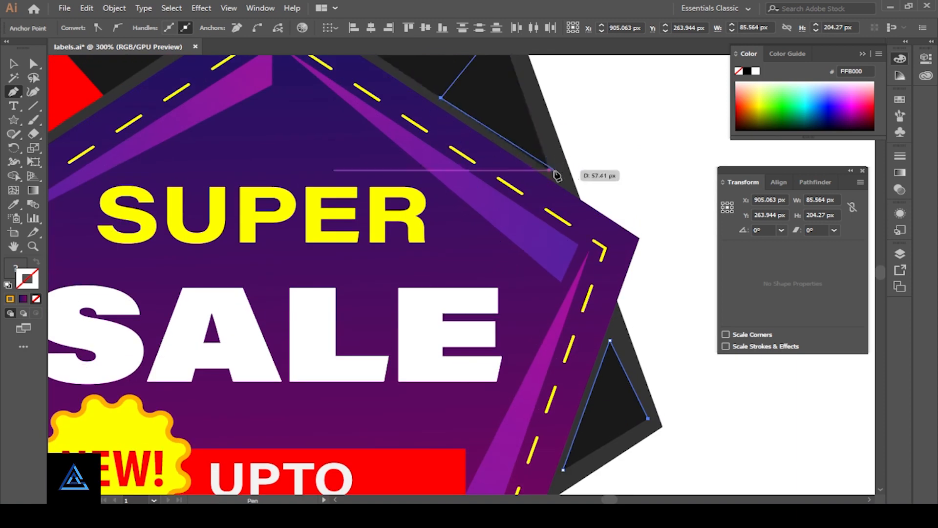
scroll(536, 272, "down", 3)
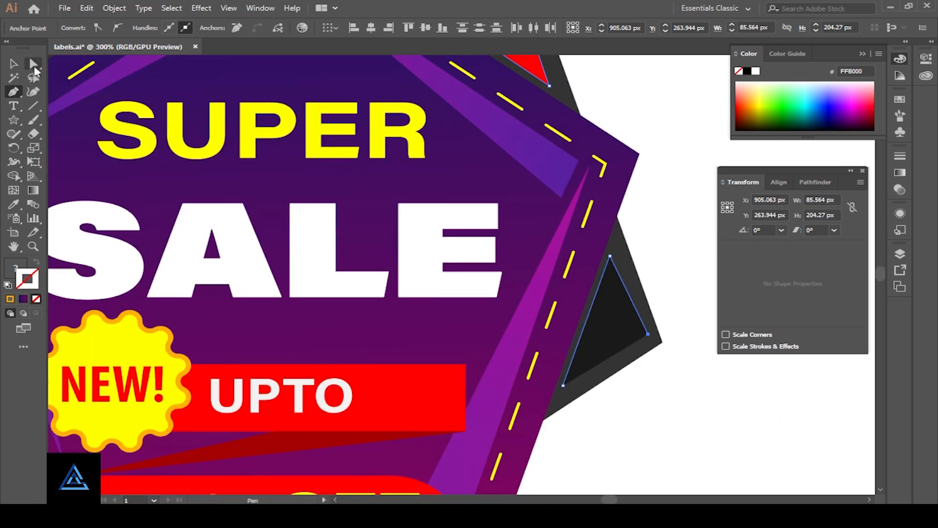
left_click(648, 334)
left_click(14, 64)
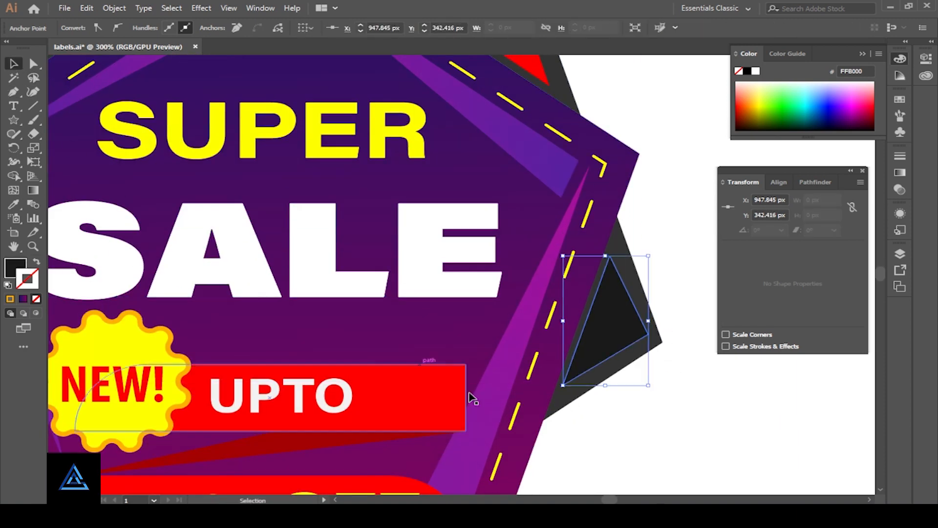
Draw a triangular facet with the Pen tool over the lower part of the dark triangle on the badge's right side
left_click(635, 438)
left_click(648, 334)
left_click(588, 316)
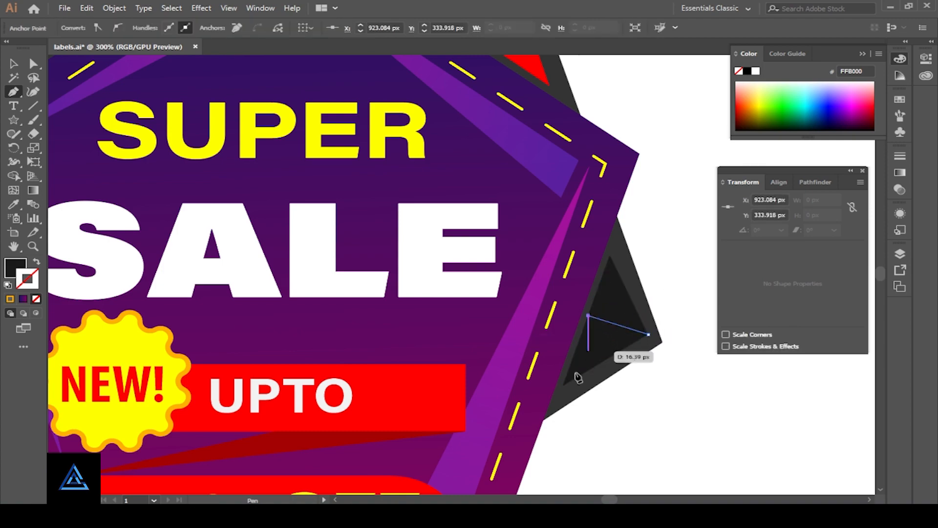
Draw a matching Pen tool facet over the lower part of the dark triangle on the badge's left side
left_click_drag(59, 391, 411, 334)
left_click(330, 329)
scroll(662, 474, "down", 2)
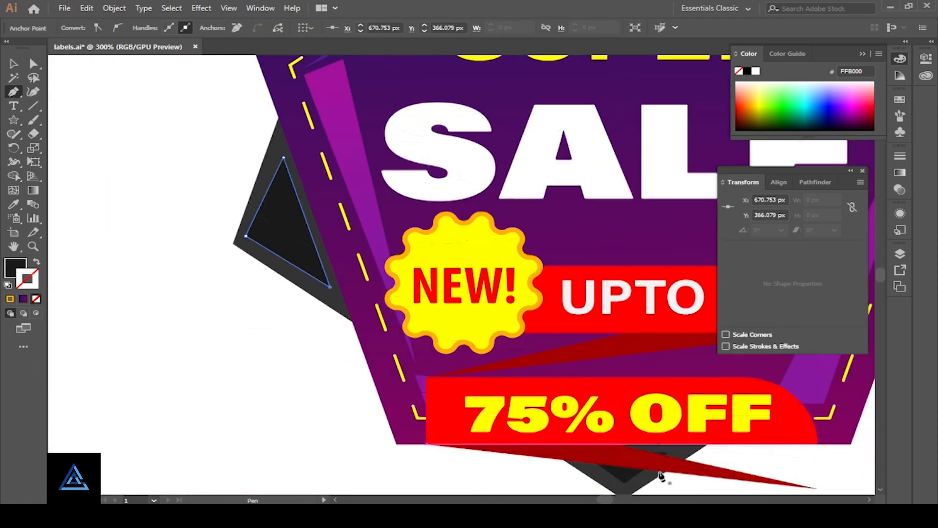
left_click_drag(634, 449, 567, 483)
left_click(14, 64)
left_click(74, 127)
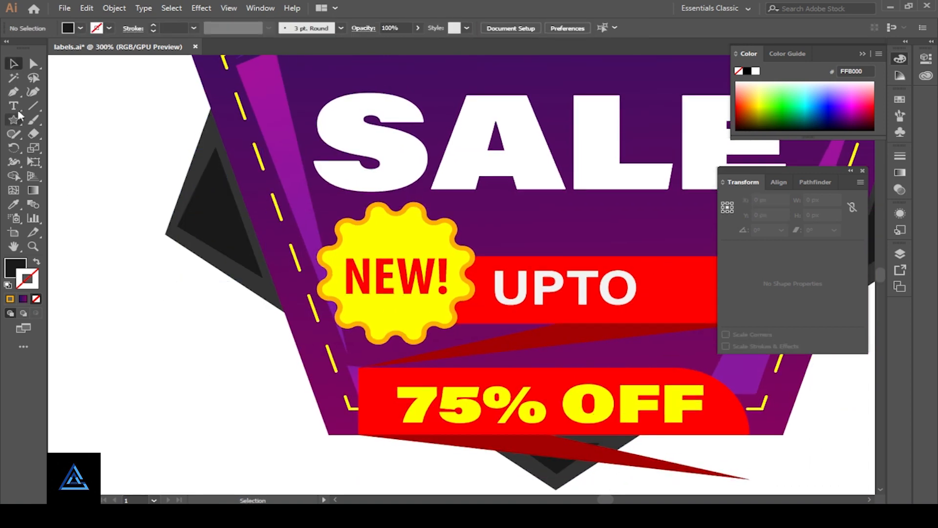
left_click(177, 227)
left_click(262, 277)
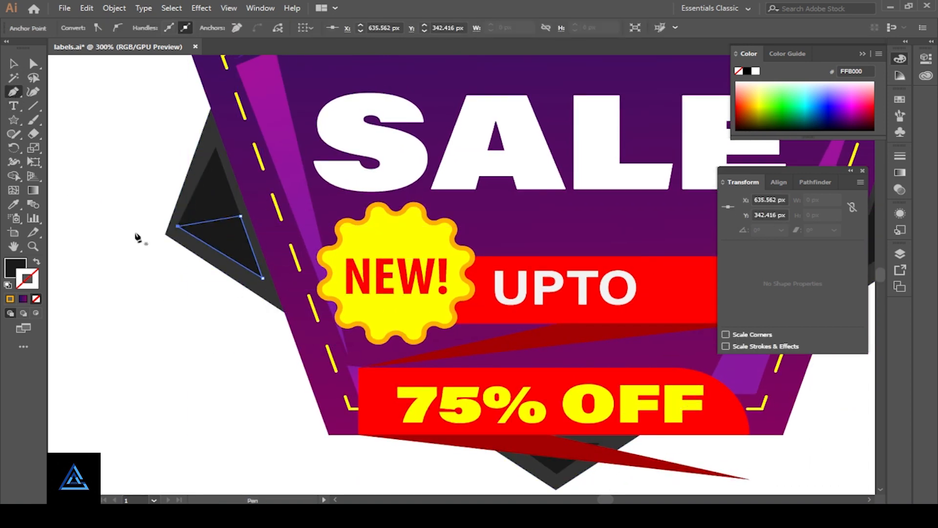
left_click(13, 64)
left_click(92, 246)
Select all four triangular facets around the badge and fill them with a dark grey swatch
key("ctrl+minus")
key("ctrl+minus")
key("ctrl+minus")
left_click_drag(449, 274, 407, 281)
left_click(379, 160)
key("a")
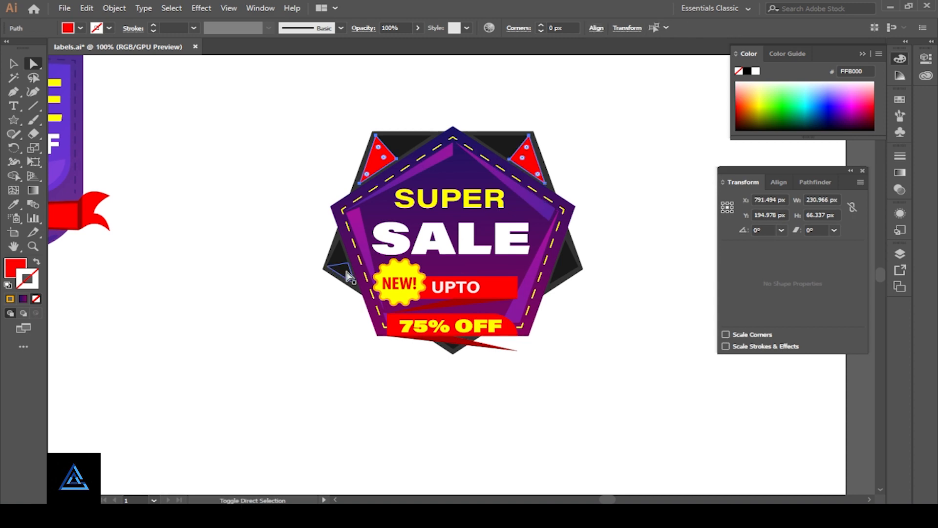
left_click(348, 276, "shift")
left_click(81, 29)
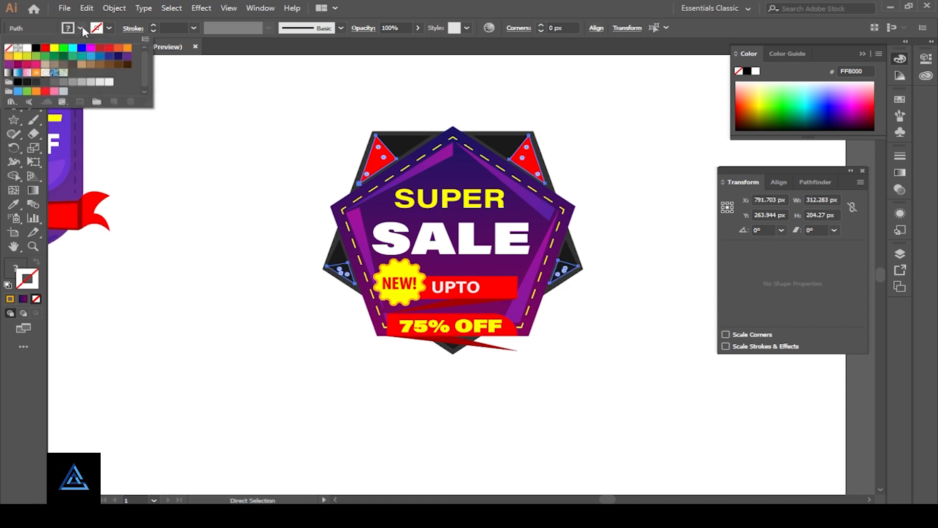
left_click(45, 84)
left_click(147, 234)
key("ctrl+plus")
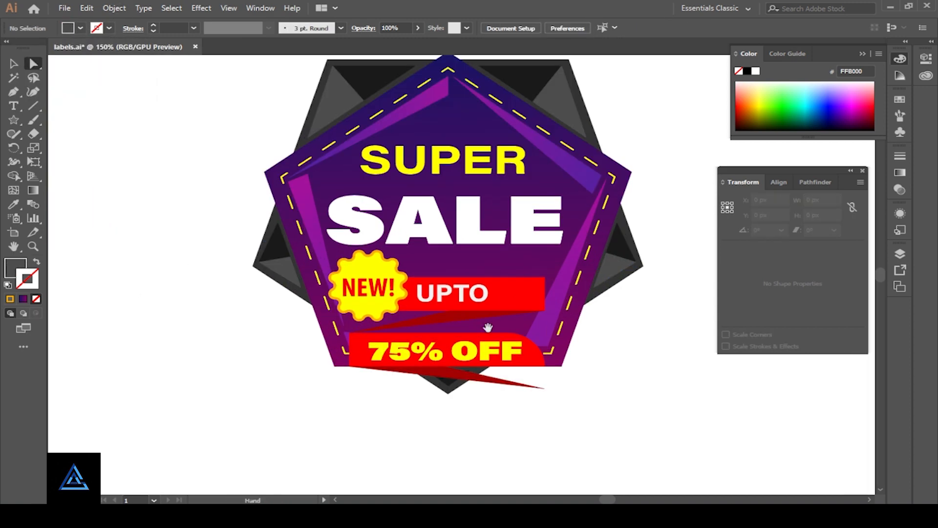
left_click_drag(488, 327, 416, 369)
left_click_drag(429, 238, 440, 268)
left_click(454, 149)
left_click(325, 147, "shift")
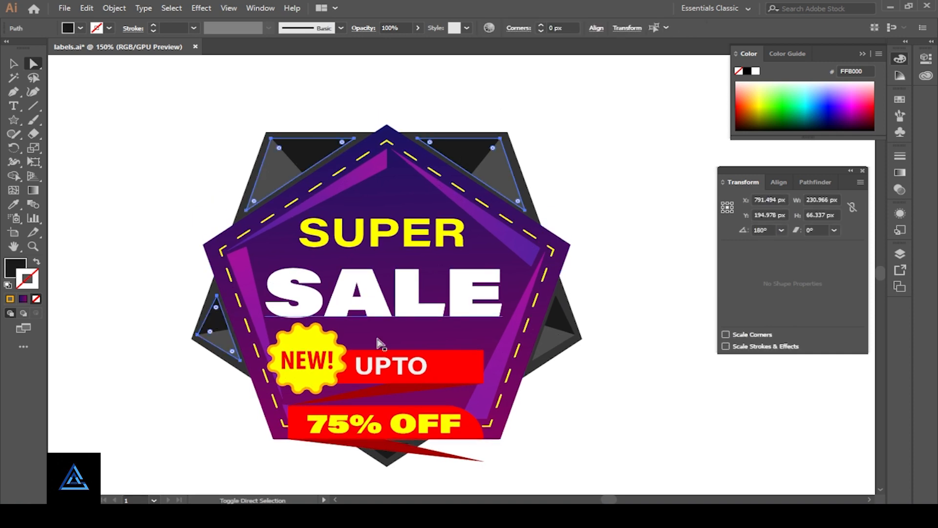
left_click(114, 8)
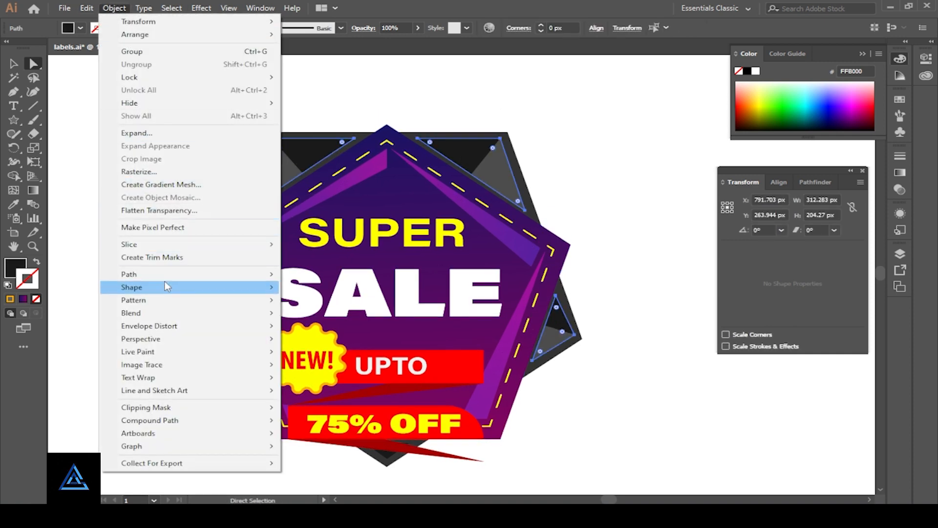
mouse_move(164, 275)
left_click(332, 313)
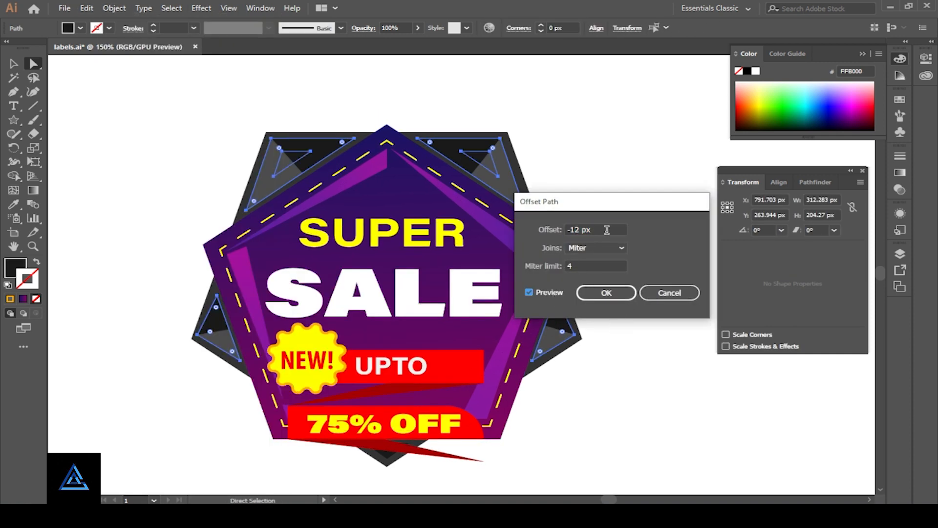
left_click(670, 292)
Offset the paths of the two upper dark triangles by -12 px to make smaller inner triangles
left_click(114, 8)
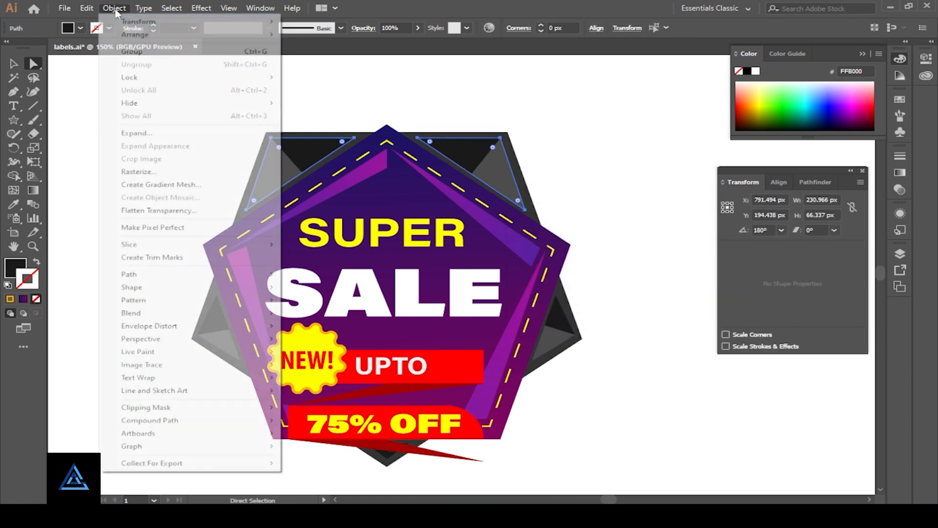
mouse_move(163, 274)
left_click(425, 317)
left_click(606, 293)
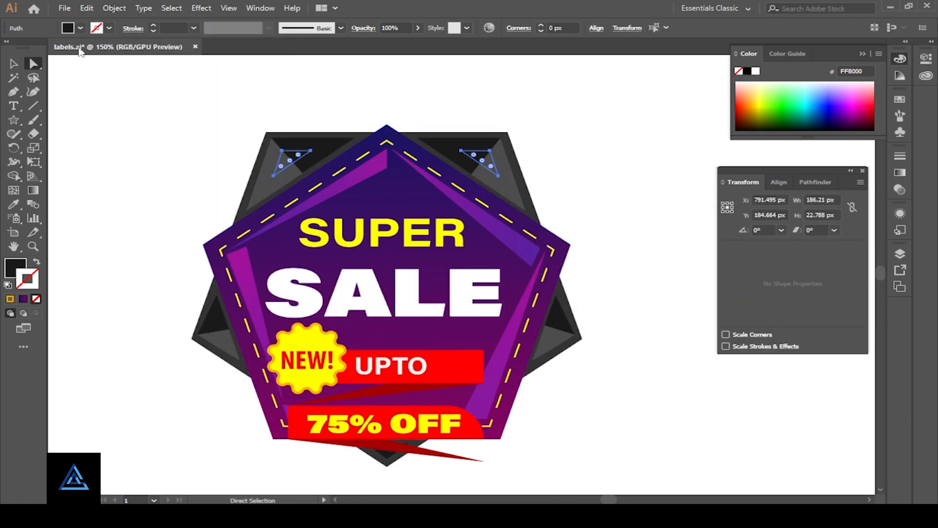
Fill the two upper inner triangles with black and bring them to the front of the grey facets
left_click(80, 28)
left_click(81, 28)
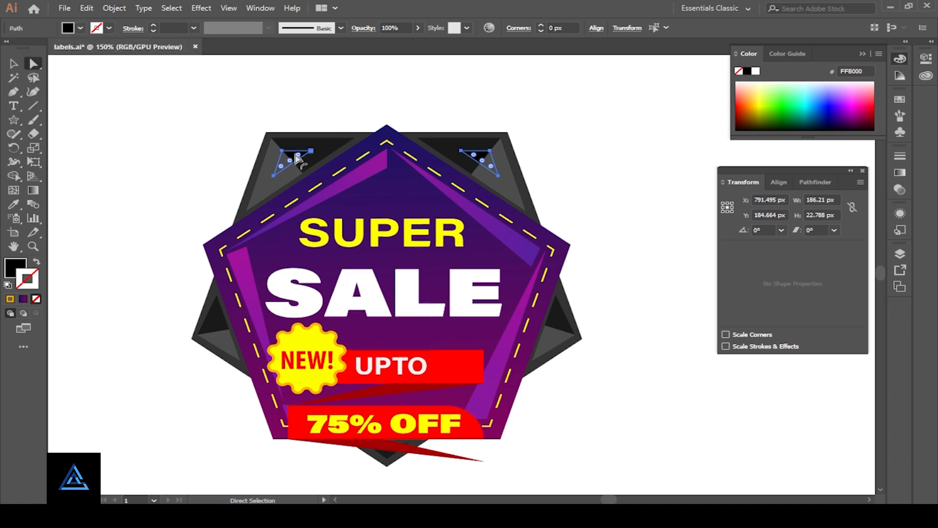
right_click(295, 154)
mouse_move(379, 325)
left_click(460, 324)
left_click(630, 226)
Offset the paths of the two dark triangles at the badge's sides by -8 px
key("space")
left_click_drag(621, 427, 603, 368)
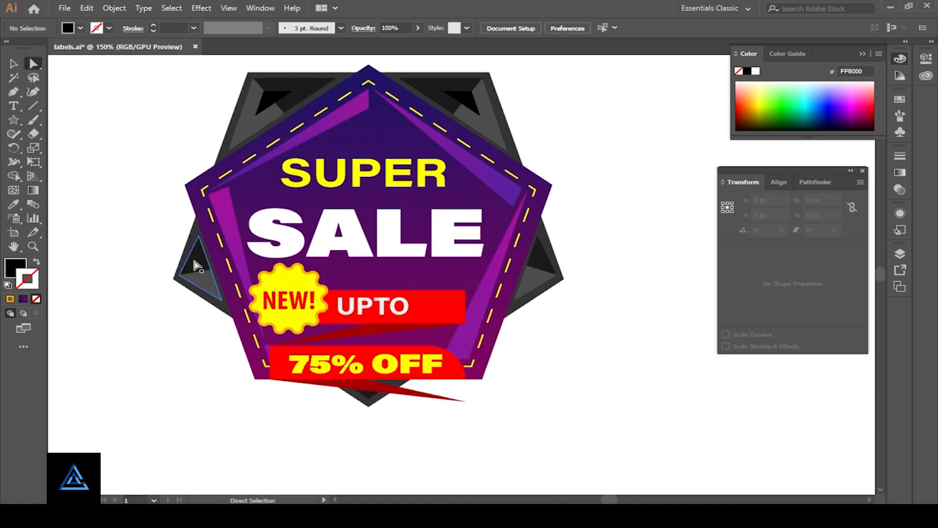
left_click(197, 265)
left_click(548, 266, "shift")
left_click(114, 8)
mouse_move(164, 275)
left_click(362, 316)
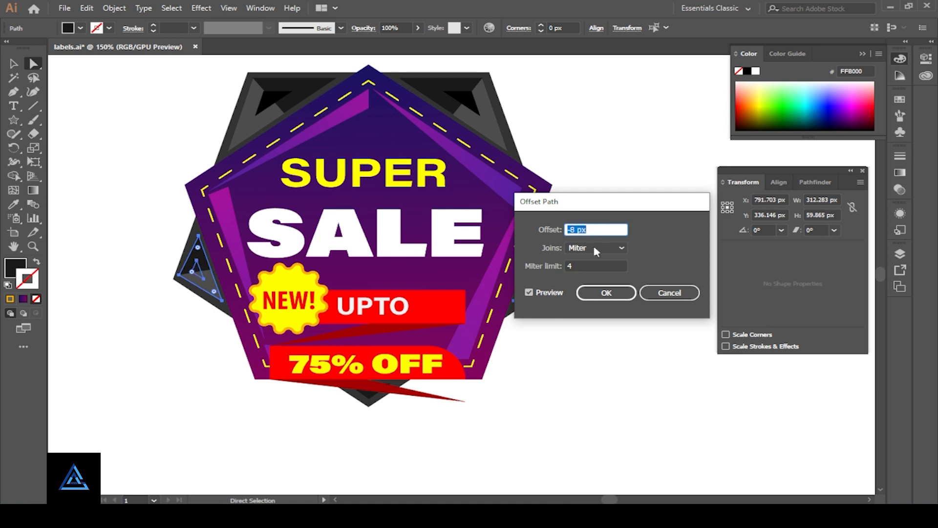
left_click(607, 293)
Fill the two side inner triangles with black, bring them to the front and deselect them
left_click(80, 28)
left_click(54, 66)
right_click(196, 269)
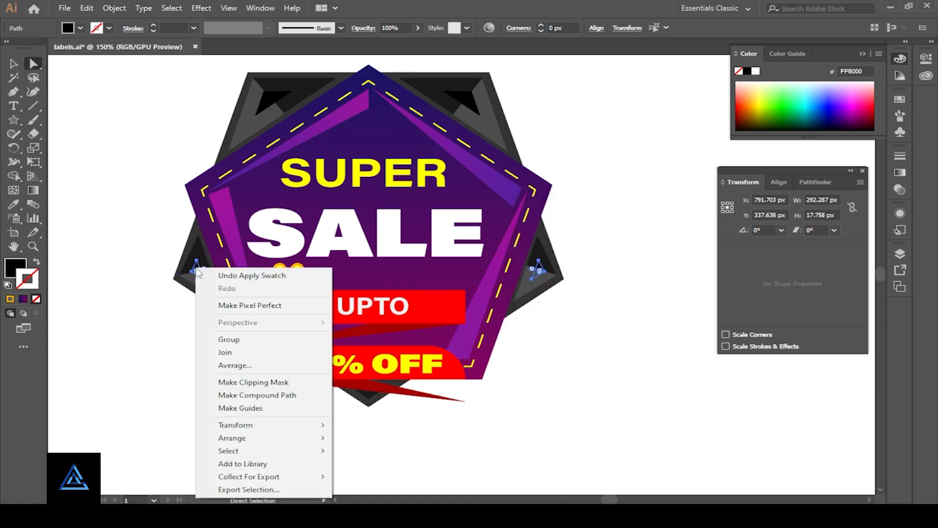
mouse_move(232, 438)
left_click(349, 438)
key("v")
left_click(440, 440)
Draw a dark circle about 287 px in diameter on an empty area of the artboard
key("ctrl+minus")
key("ctrl+minus")
key("ctrl+minus")
key("space")
mouse_move(372, 217)
left_mouse_down()
mouse_move(359, 212)
mouse_move(519, 342)
left_mouse_up()
left_click_drag(420, 274, 347, 231)
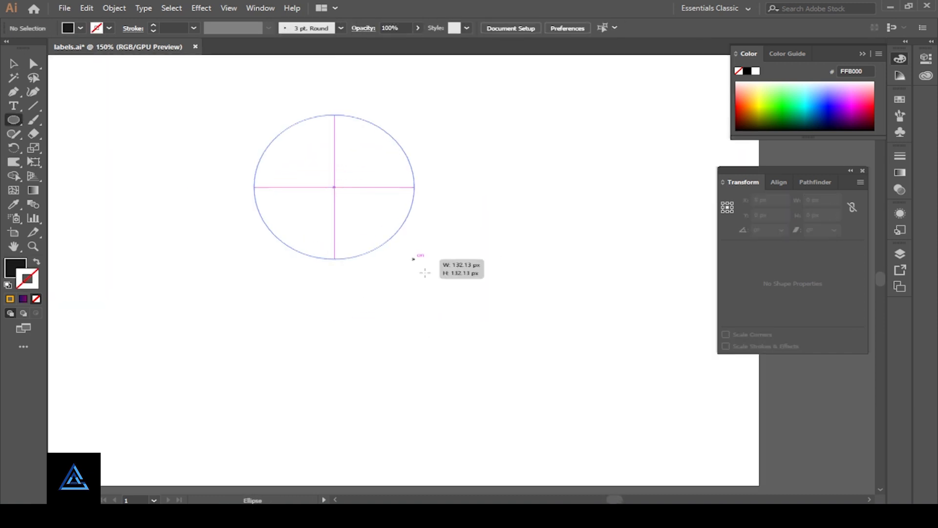
left_click_drag(415, 255, 508, 343)
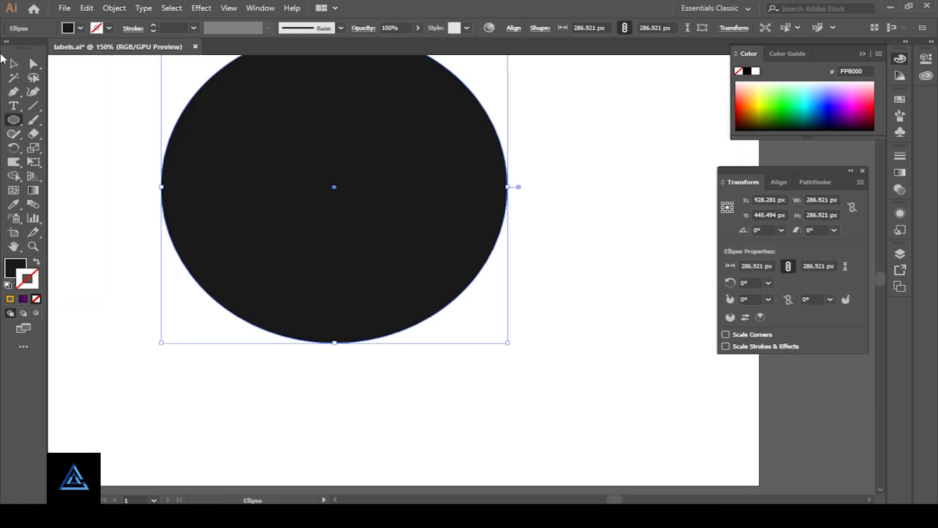
Move the dark circle so its centre is at about X 961 px, Y 520 px, and deselect it
left_click(14, 64)
left_click_drag(411, 276, 450, 355)
left_click(571, 323)
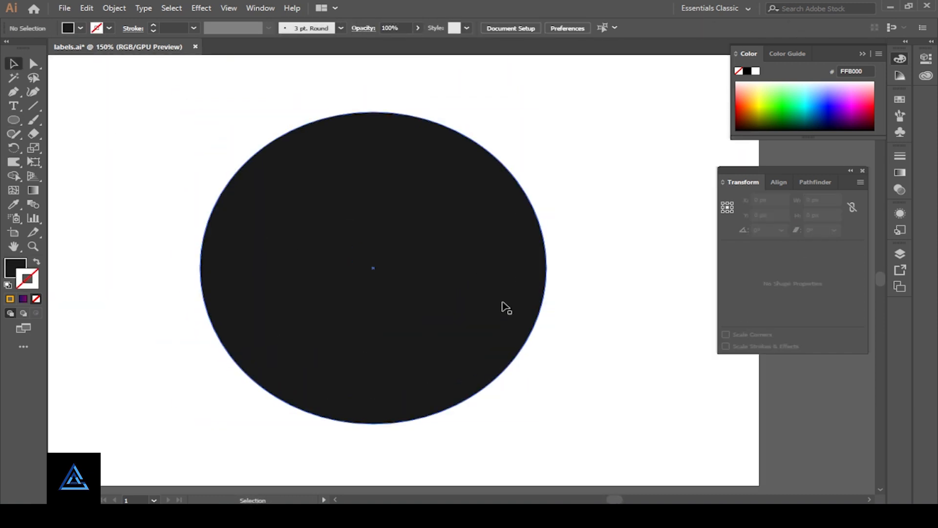
Duplicate the dark circle in place and warp the copy's edge into an irregular, wavy outline
left_click(436, 280)
left_click(616, 325)
key("shift+r")
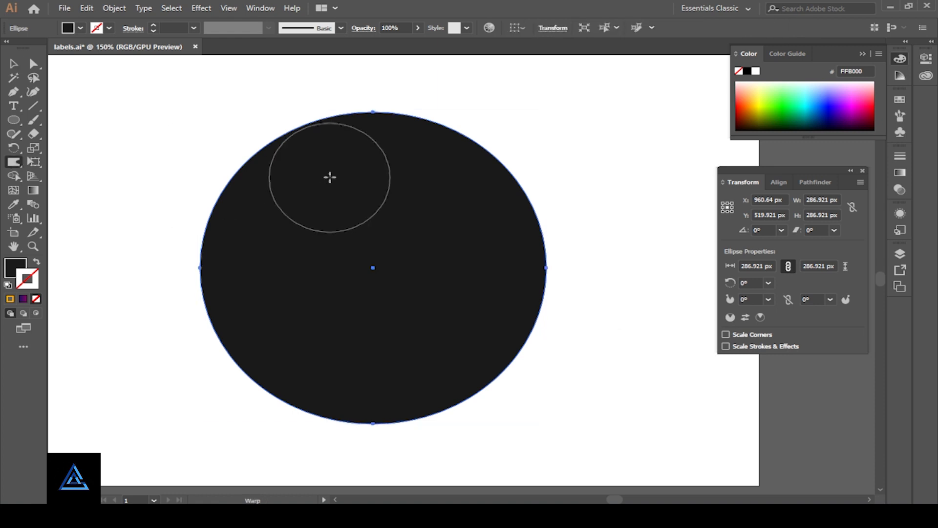
mouse_move(329, 176)
left_mouse_down()
mouse_move(239, 164)
mouse_move(191, 226)
mouse_move(305, 358)
mouse_move(404, 423)
left_mouse_up()
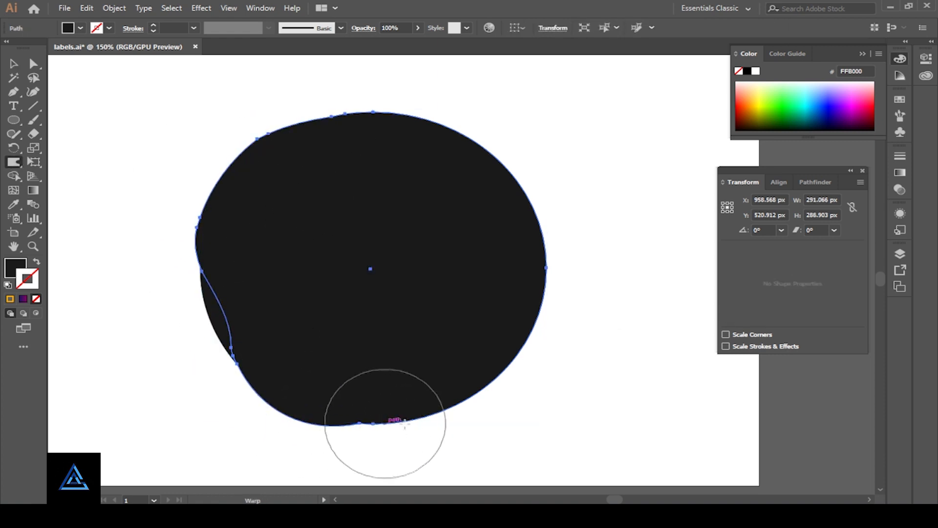
mouse_move(500, 419)
left_mouse_down()
mouse_move(541, 377)
mouse_move(549, 326)
left_mouse_up()
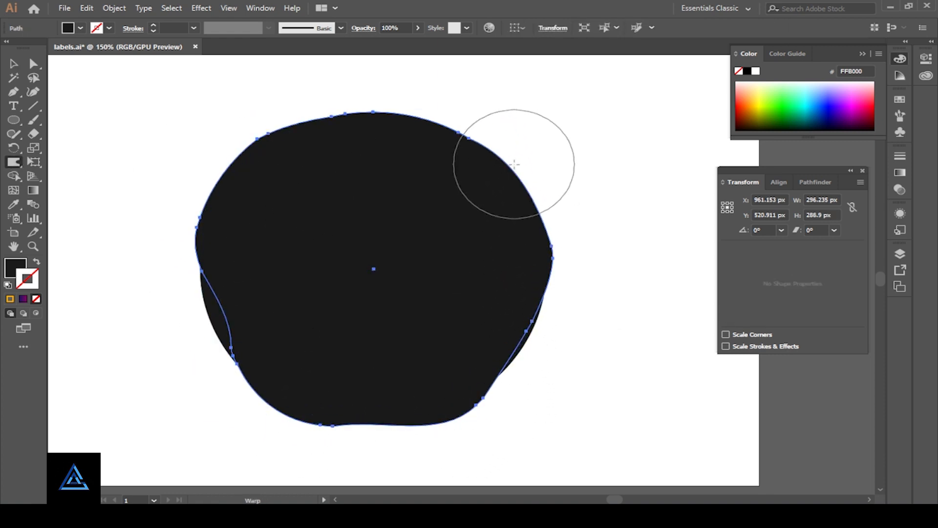
Send the warped dark shape behind the circle and deselect it
left_click(13, 64)
left_click(80, 28)
right_click(401, 274)
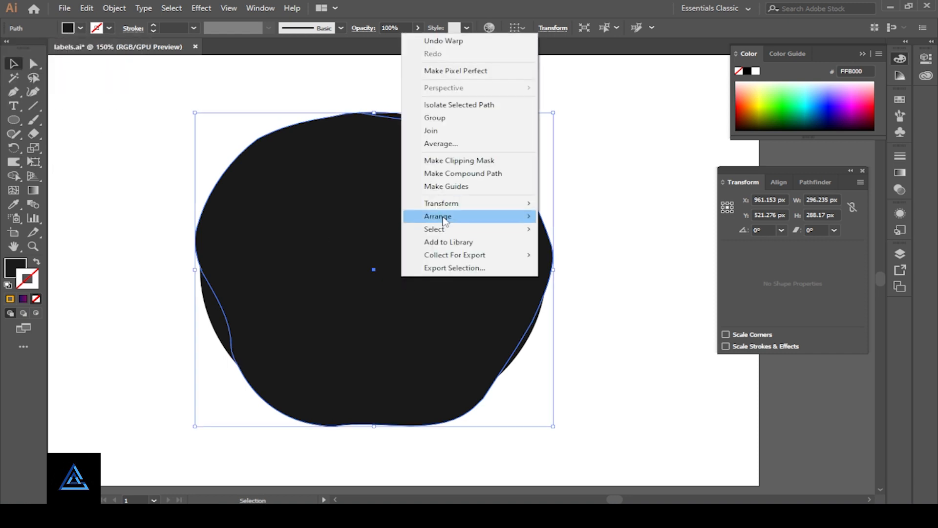
mouse_move(443, 219)
left_click(572, 255)
left_click(656, 432)
Fill the front circle with black and deselect it
left_click(524, 346)
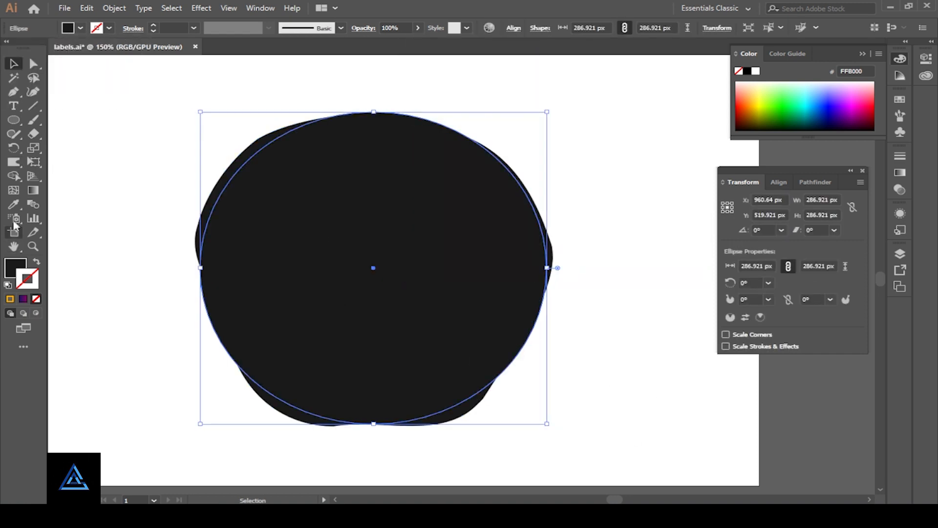
left_click(80, 28)
left_click(36, 49)
left_click(604, 291)
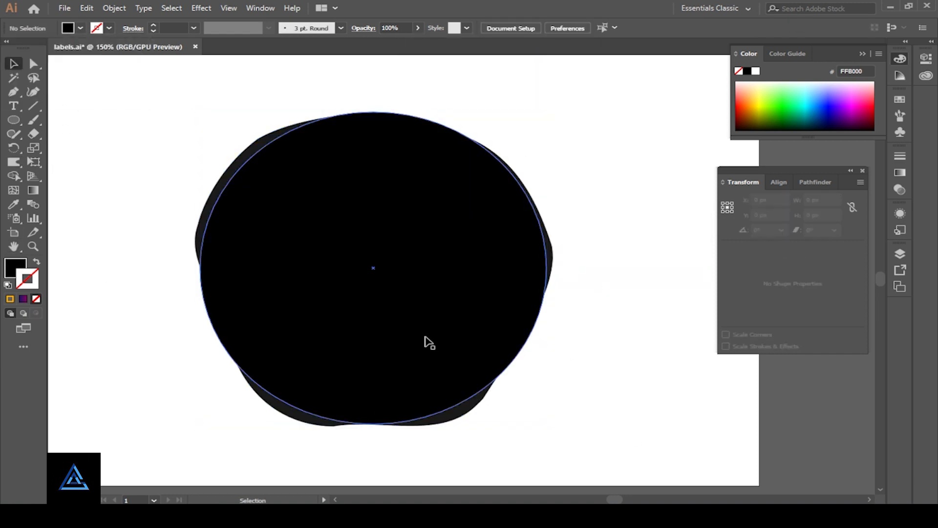
left_click(428, 342)
left_click(677, 395)
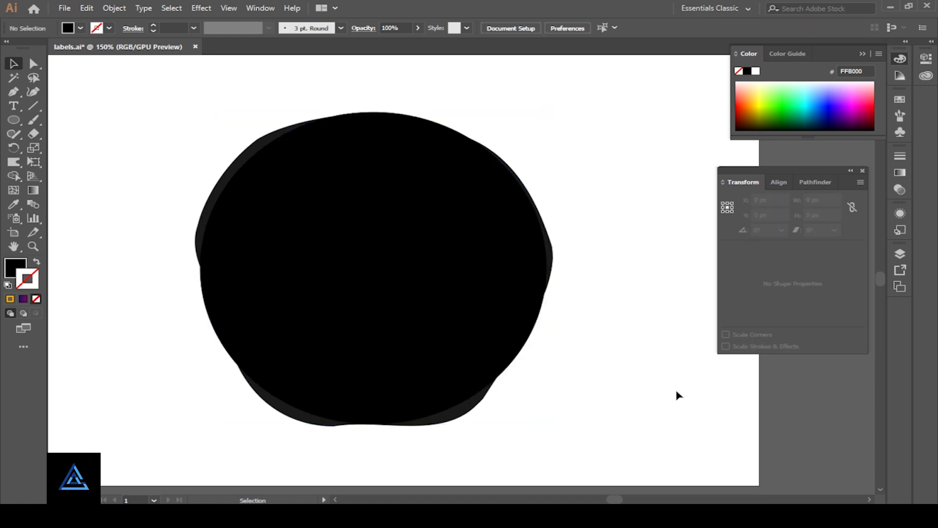
Fill the front circle with the linear blue-to-magenta gradient, with no stroke
left_click(456, 353)
key("ctrl+F9")
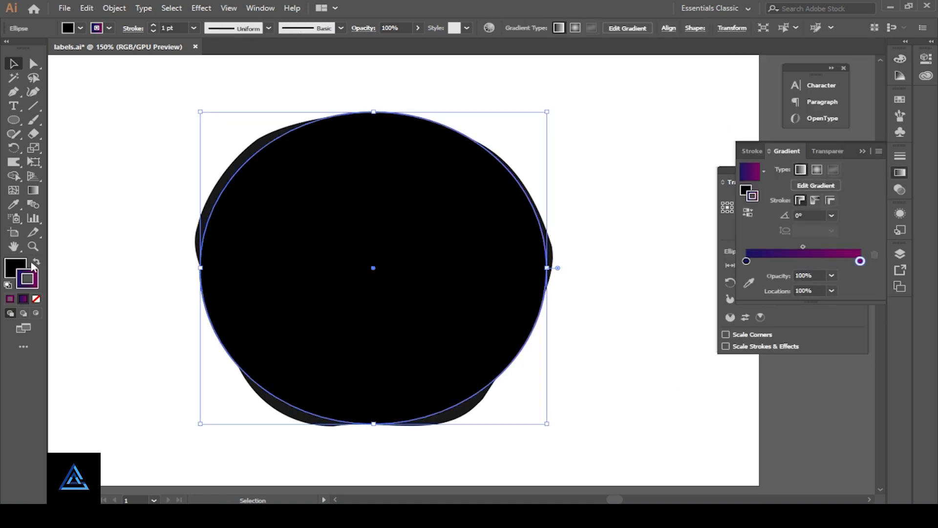
left_click(36, 263)
left_click(35, 299)
left_click(16, 268)
left_click(643, 257)
Enlarge the dark warped shape slightly about its centre so more of it shows around the gradient circle
left_click(447, 420)
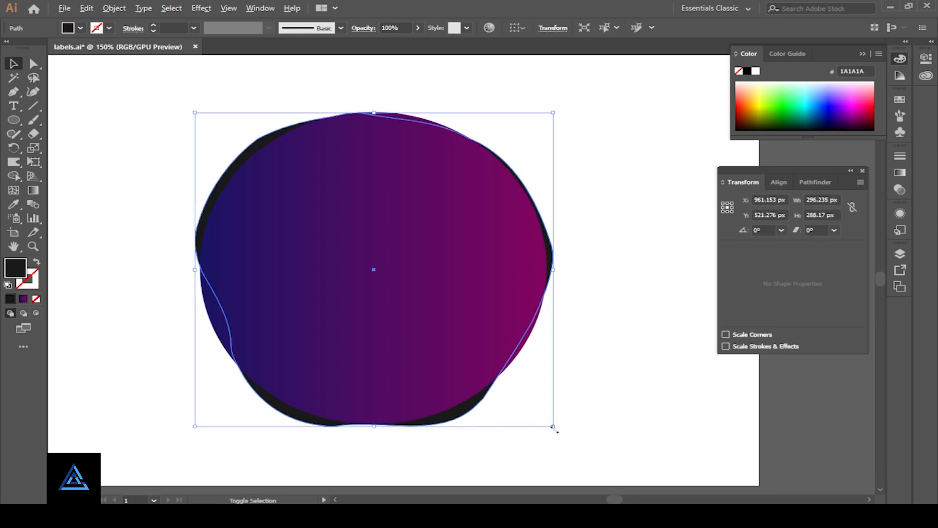
left_click(599, 432)
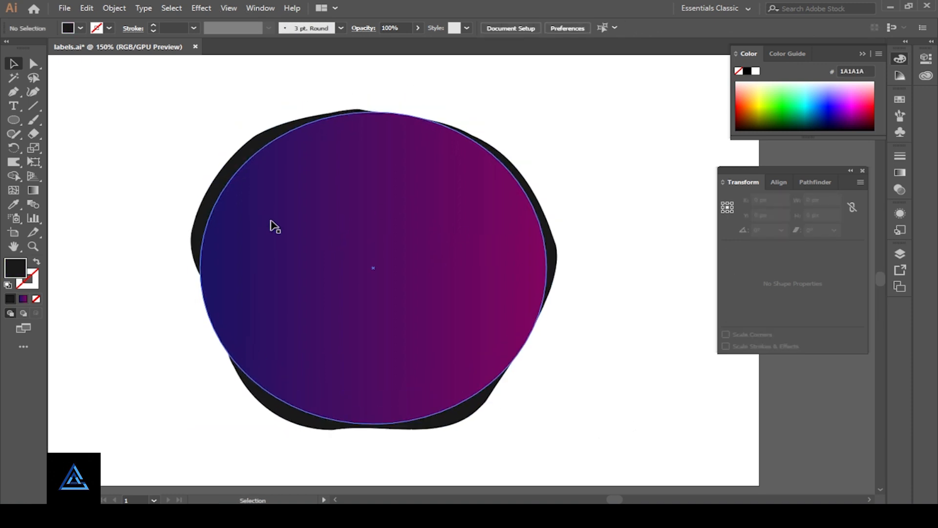
Draw a twelve-pointed star about 287 px wide from the gradient circle's centre, with its points on the circle's edge
left_click(372, 215)
left_click_drag(14, 120, 63, 177)
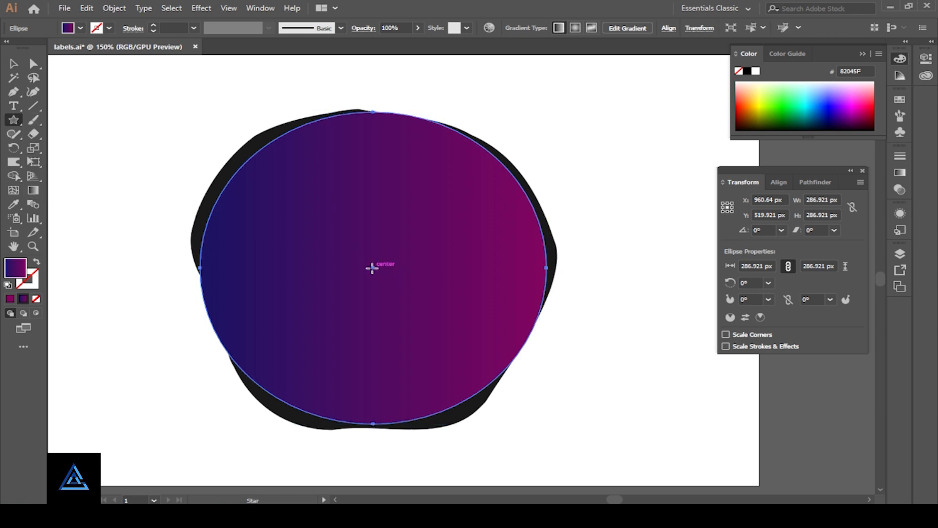
left_click_drag(372, 268, 503, 373)
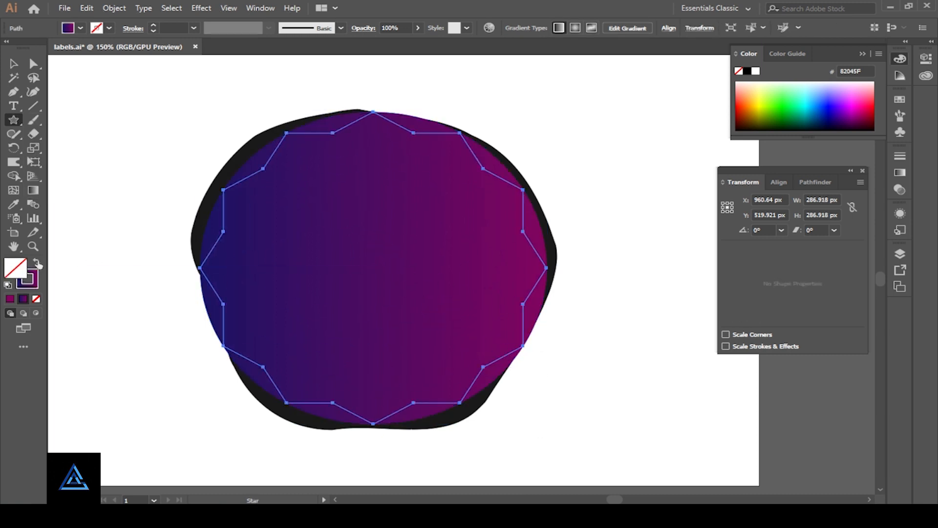
Give the star no fill and a 1 pt yellow dashed stroke with 5 pt dashes
left_click(109, 28)
left_click(55, 50)
left_click(901, 155)
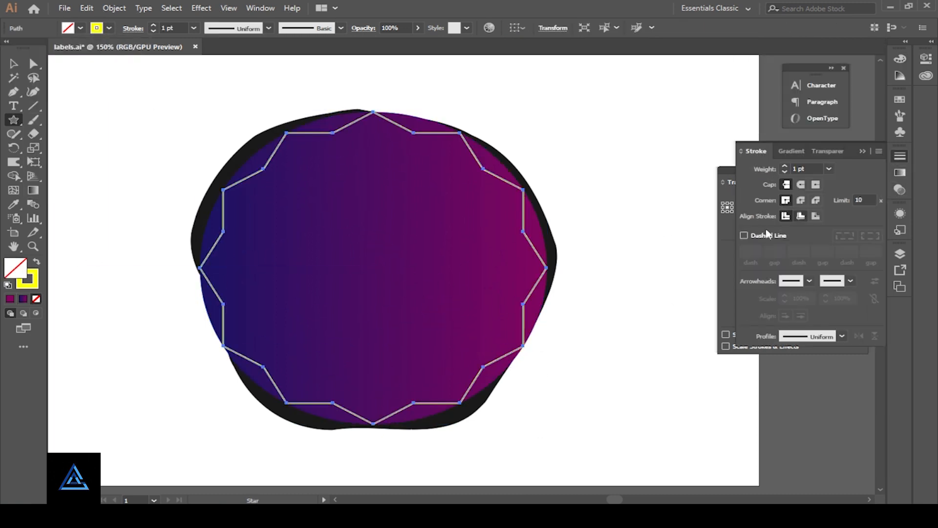
left_click(767, 234)
type("10")
key("Return")
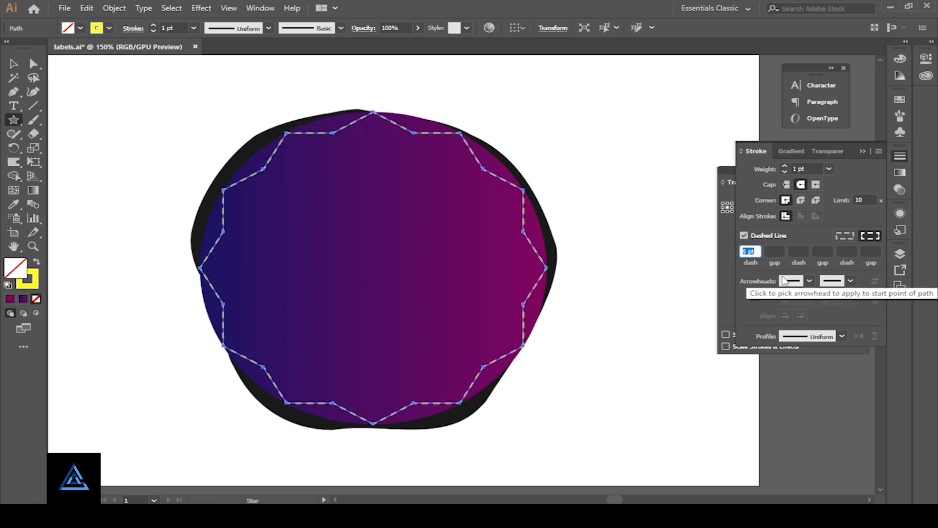
left_click(900, 190)
left_click(786, 168)
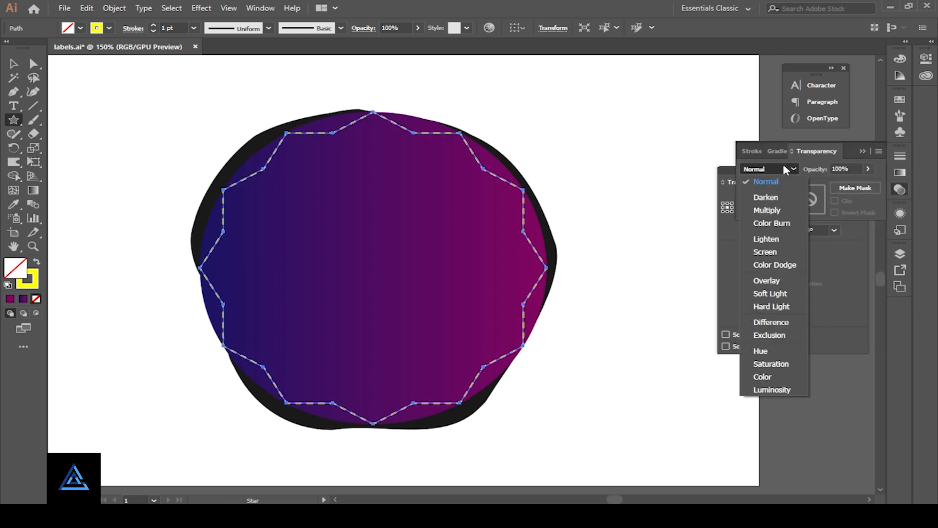
left_click(14, 65)
left_click(77, 110)
left_click(546, 295)
left_click(14, 64)
left_click(703, 330)
Draw yellow-filled triangles without stroke just inside the star's points at 11 and 10 o'clock with the Pen tool
scroll(699, 303, "down", 2)
scroll(694, 262, "up", 2)
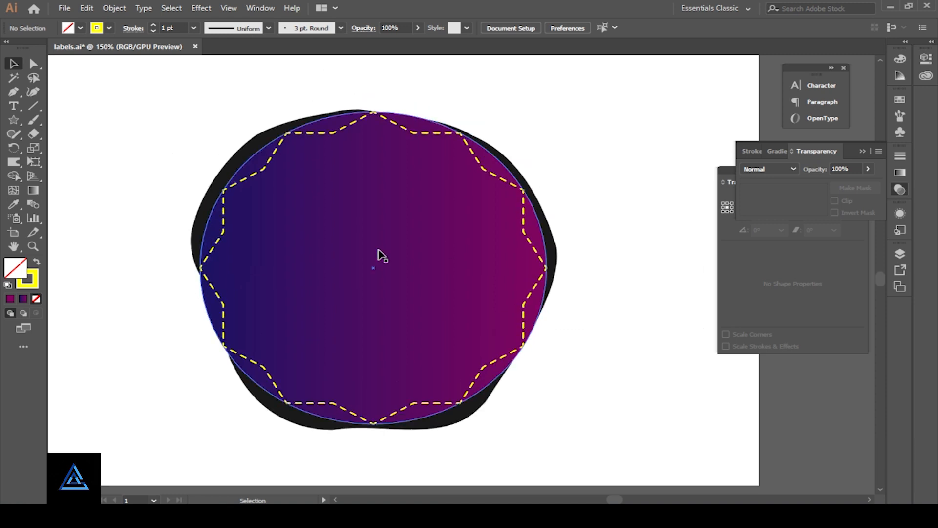
key("ctrl+=")
scroll(380, 253, "up", 1)
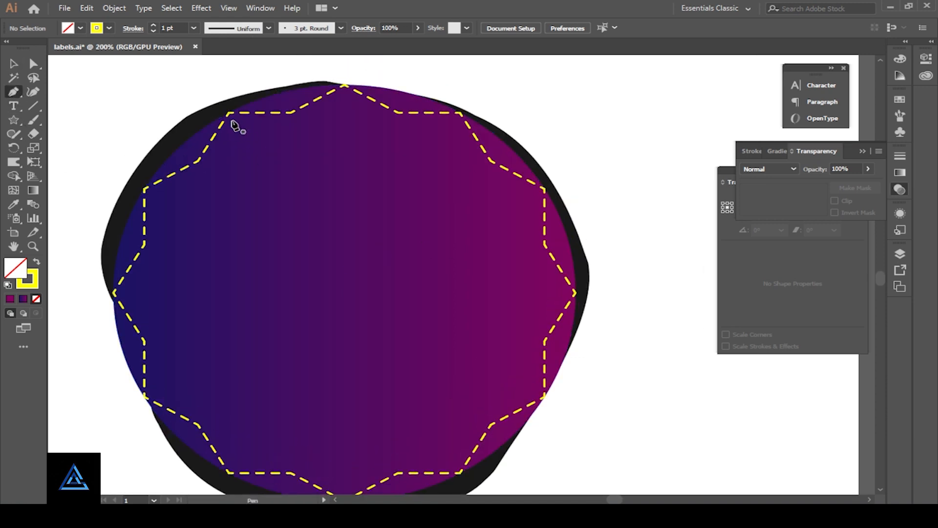
left_click(232, 119)
left_click_drag(208, 161, 284, 122)
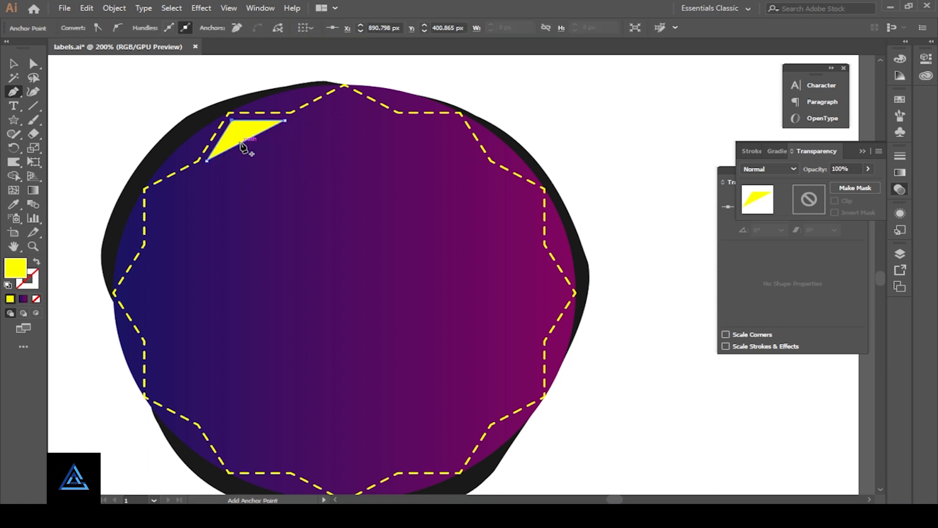
left_click(196, 171)
left_click(152, 241)
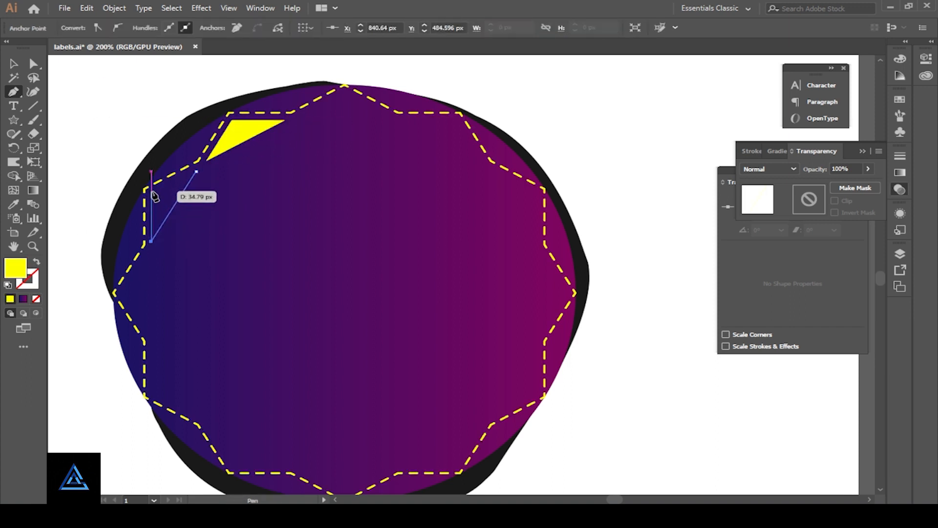
left_click(151, 190)
left_click(197, 171)
Draw yellow triangles just inside the star's points at 9 and 8 o'clock
left_click(151, 257)
left_click(147, 333)
left_click(123, 294)
left_click(151, 257)
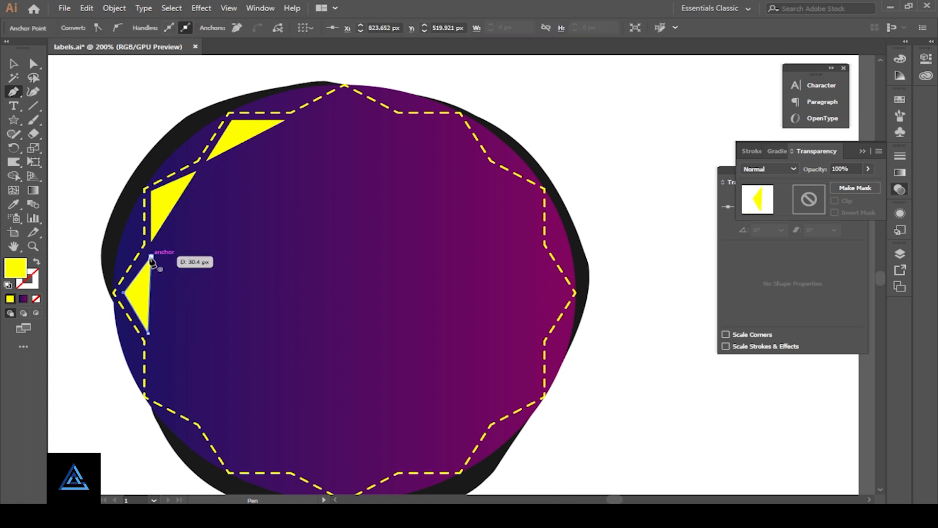
left_click(152, 346)
left_click(193, 412)
left_click(151, 346)
scroll(195, 357, "down", 3)
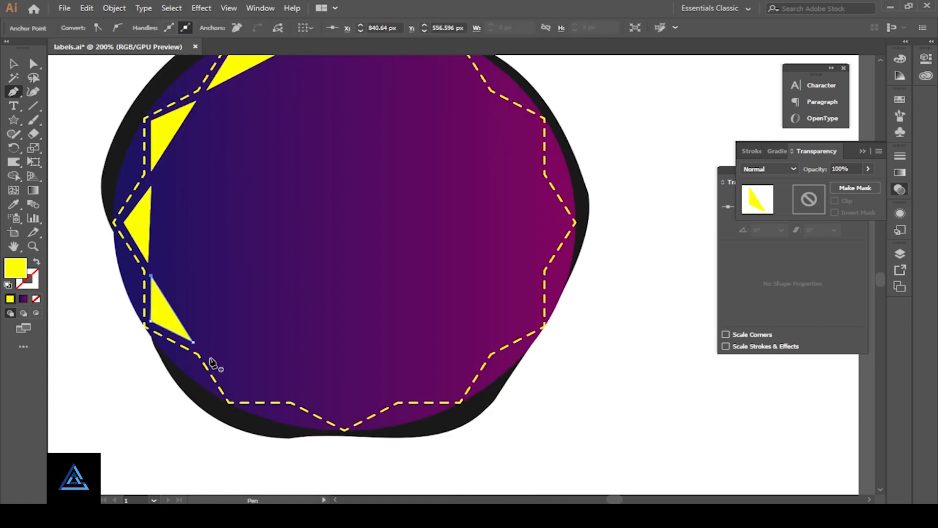
Draw yellow triangles just inside the star's points at 7 and 6 o'clock
left_click(206, 354)
left_click(234, 394)
left_click(285, 394)
left_click(297, 399)
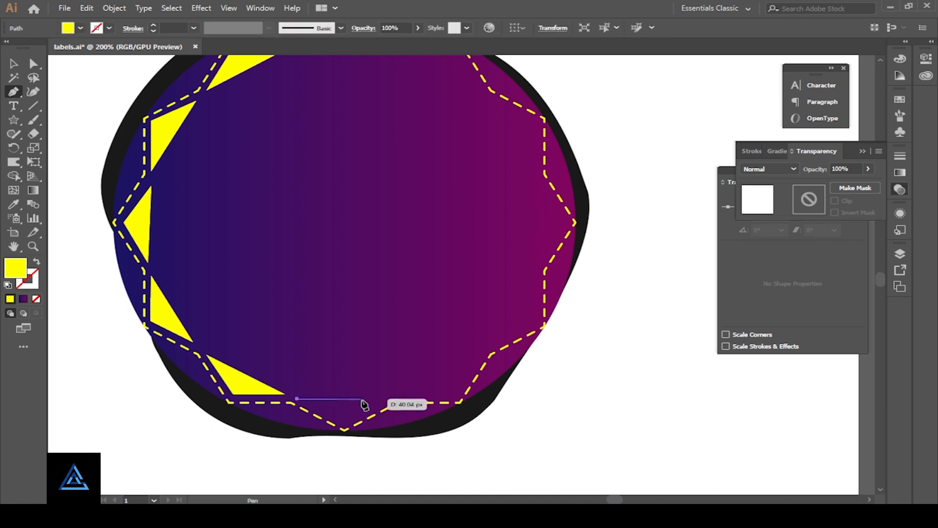
left_click(345, 422)
left_click(392, 399)
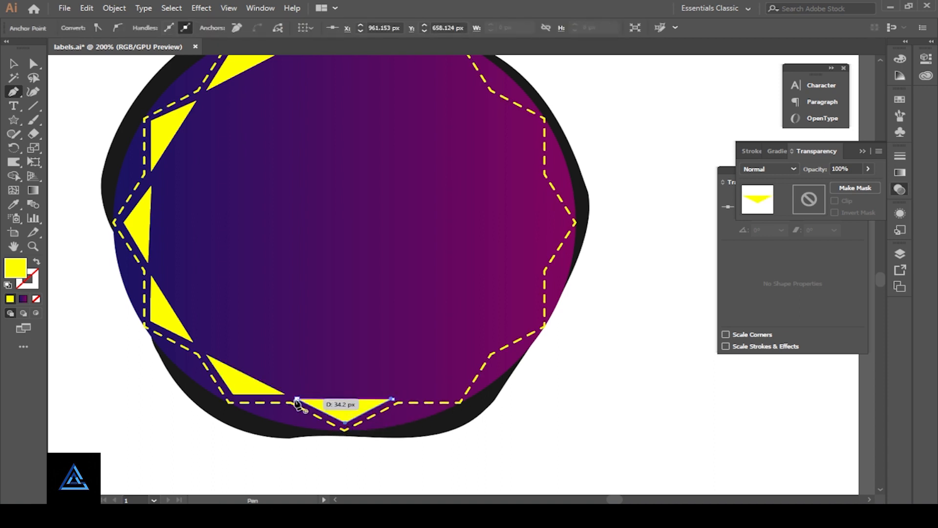
Draw yellow triangles just inside the star's points at 5 and 4 o'clock
left_click(402, 400)
left_click(483, 355)
left_click(457, 398)
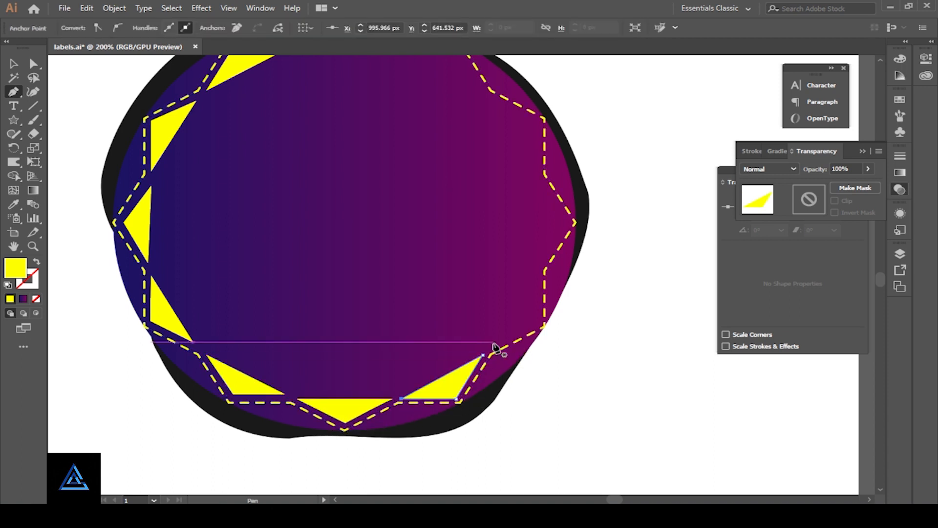
left_click_drag(489, 345, 519, 334)
left_click(539, 276)
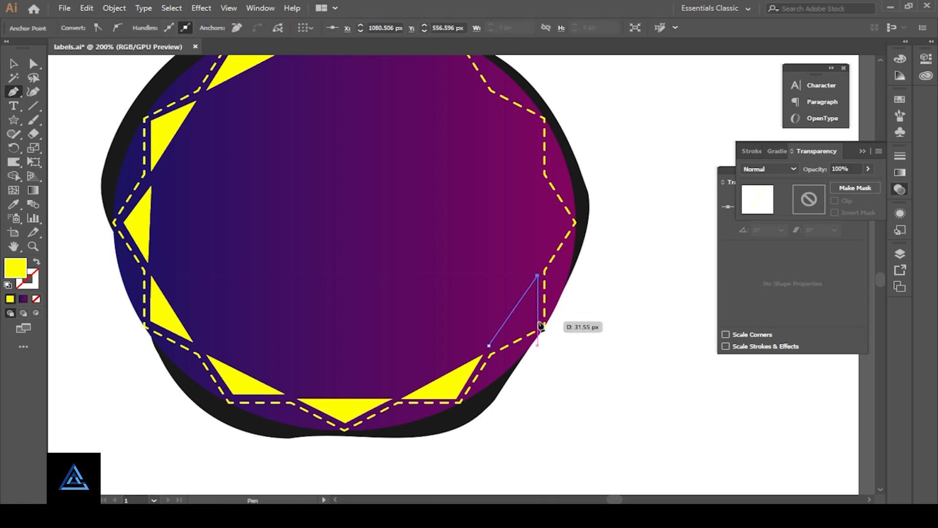
left_click(538, 319)
left_click(489, 345)
Draw yellow triangles just inside the star's points at 3 and 2 o'clock
scroll(546, 306, "up", 2)
left_click_drag(538, 333, 544, 258)
left_click(567, 294)
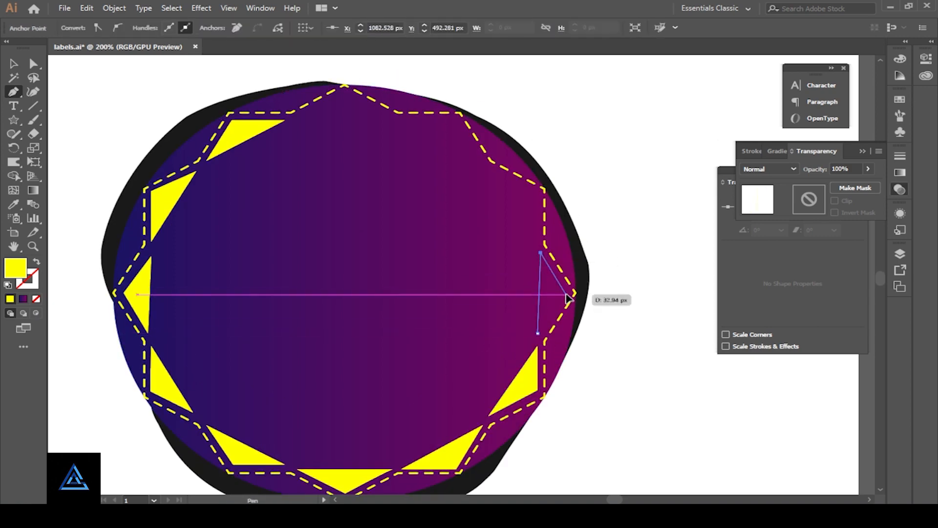
left_click(541, 253)
left_click(537, 244)
left_click(489, 169)
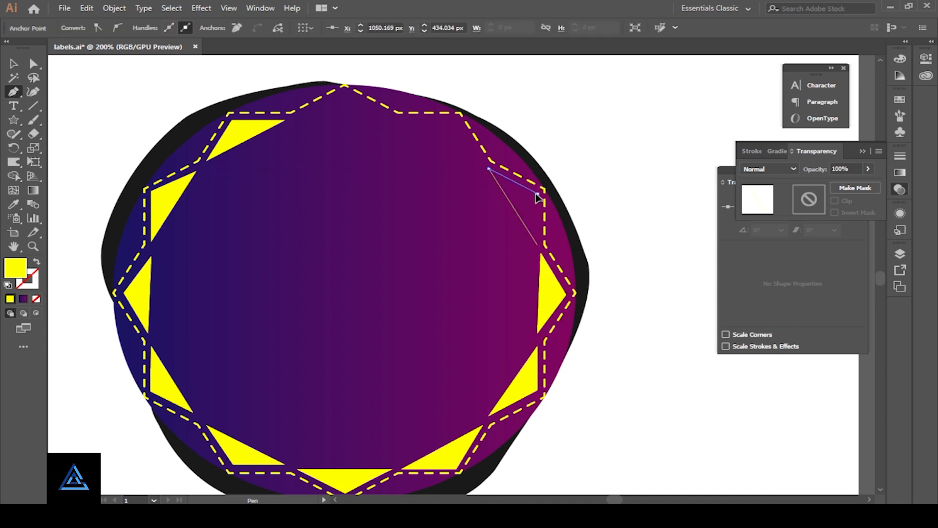
left_click(537, 193)
left_click(537, 244)
Draw yellow triangles just inside the star's points at 1 and 12 o'clock, and deselect them
left_click(479, 161)
left_click(405, 119)
left_click(455, 120)
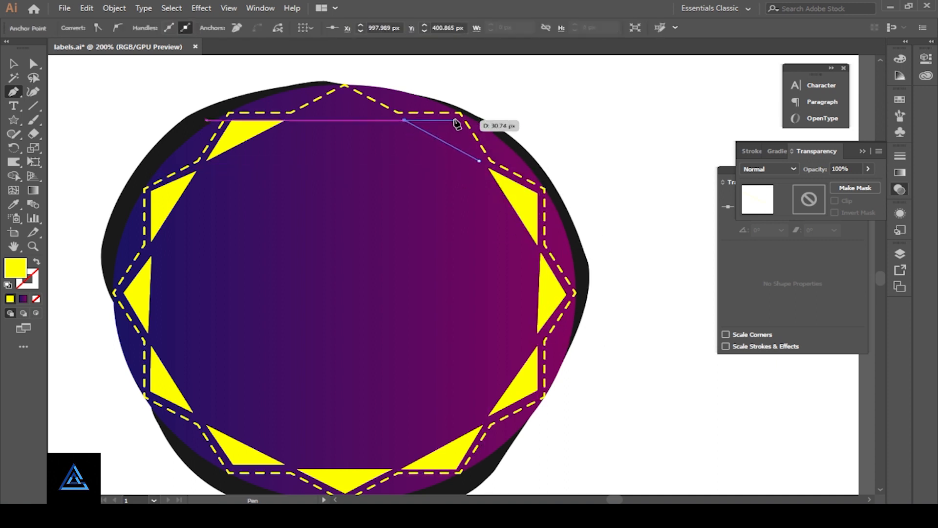
left_click(479, 160)
left_click(301, 120)
left_click(397, 119)
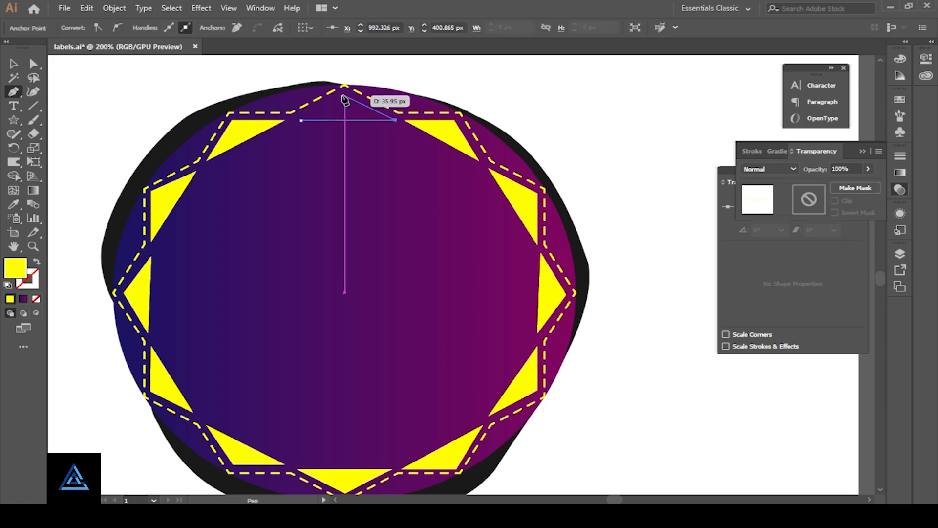
left_click(345, 94)
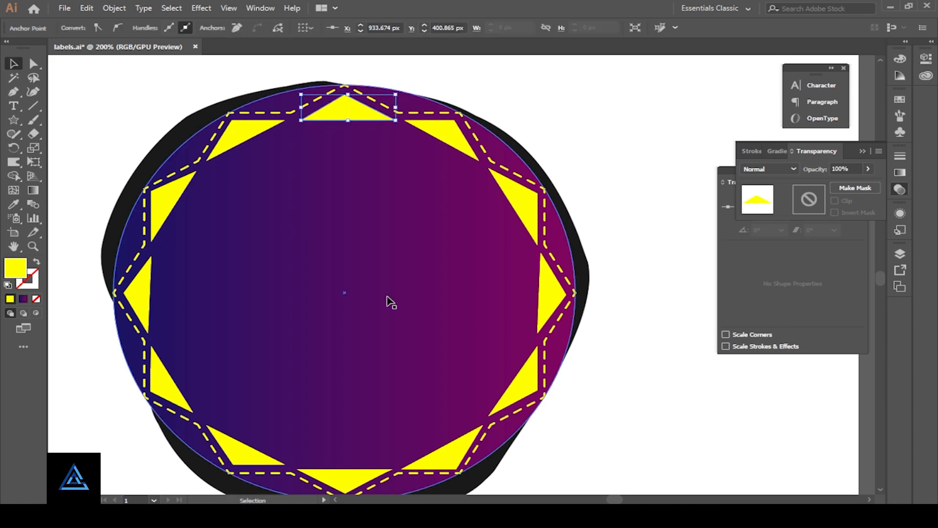
left_click(620, 180)
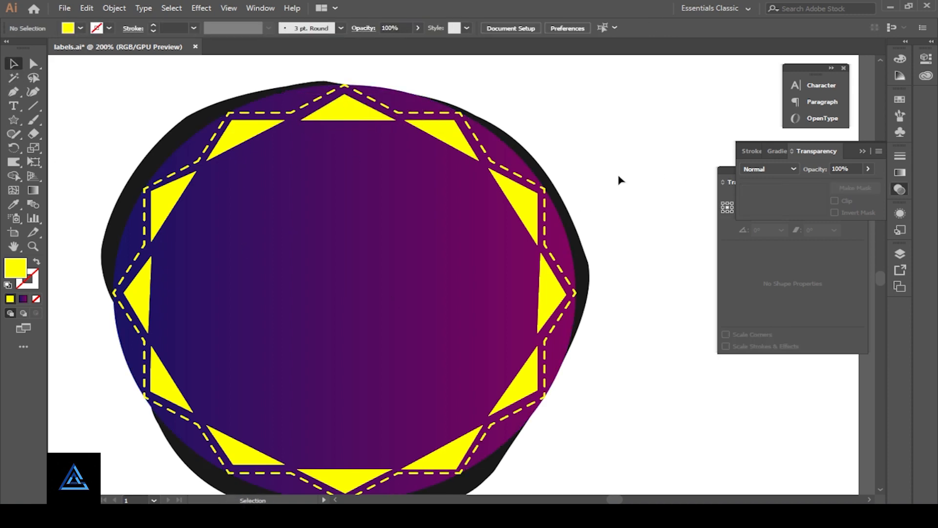
Select all twelve yellow triangles around the star and group them
scroll(620, 180, "down", 1)
left_click(343, 98)
left_click(446, 119, "shift")
left_click(521, 187, "shift")
left_click(550, 280, "shift")
left_click(522, 370, "shift")
left_click(454, 436, "shift")
left_click(349, 465, "shift")
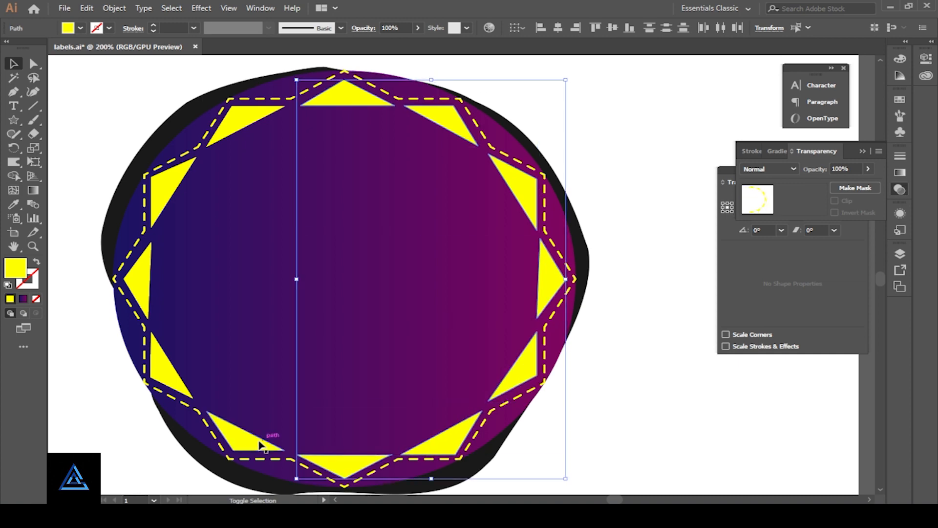
left_click(251, 441, "shift")
left_click(163, 371, "shift")
left_click(142, 281, "shift")
left_click(166, 186, "shift")
left_click(222, 134, "shift")
key("ctrl+g")
Try the Screen, Overlay and Darken blend modes on the triangle group and return it to Normal
left_click(769, 169)
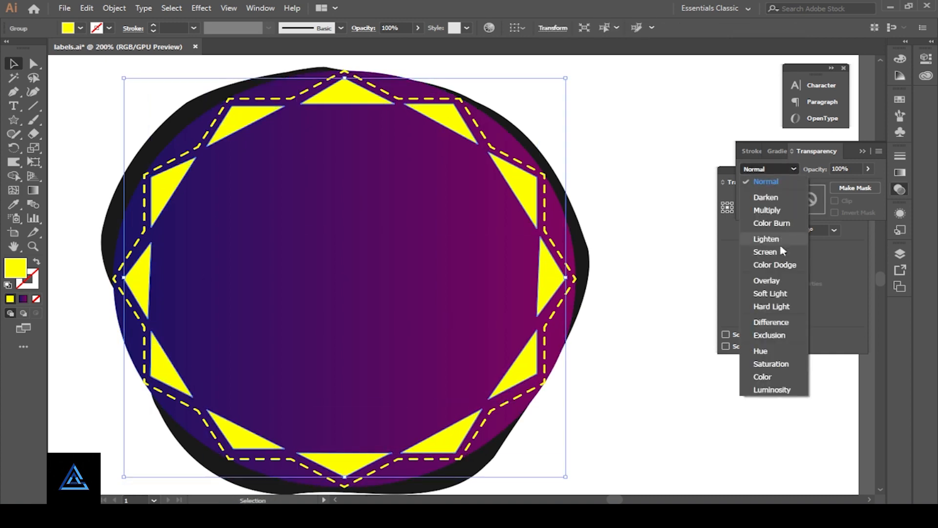
left_click(765, 252)
left_click(769, 169)
left_click(773, 281)
left_click(868, 168)
mouse_move(864, 184)
left_mouse_down()
mouse_move(825, 184)
mouse_move(866, 184)
left_mouse_up()
left_click(777, 169)
left_click(772, 197)
left_click(778, 169)
left_click(762, 183)
left_click(868, 168)
left_click(81, 29)
left_click(82, 28)
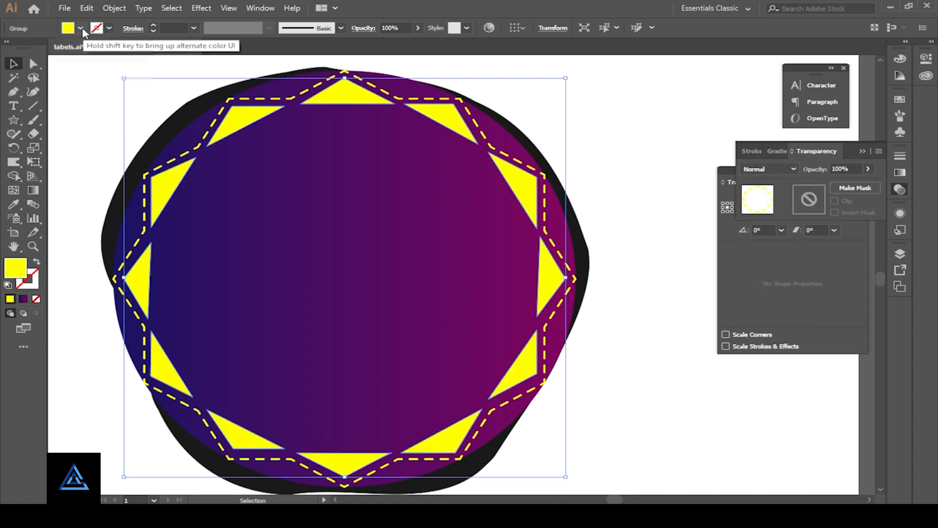
left_click(71, 79)
key("ctrl+minus")
key("ctrl+minus")
key("ctrl+equal")
key("ctrl+equal")
Draw a circle about 229 px wide centred inside the triangle ring and copy the label's purple gradient onto it
left_click_drag(282, 300, 290, 276)
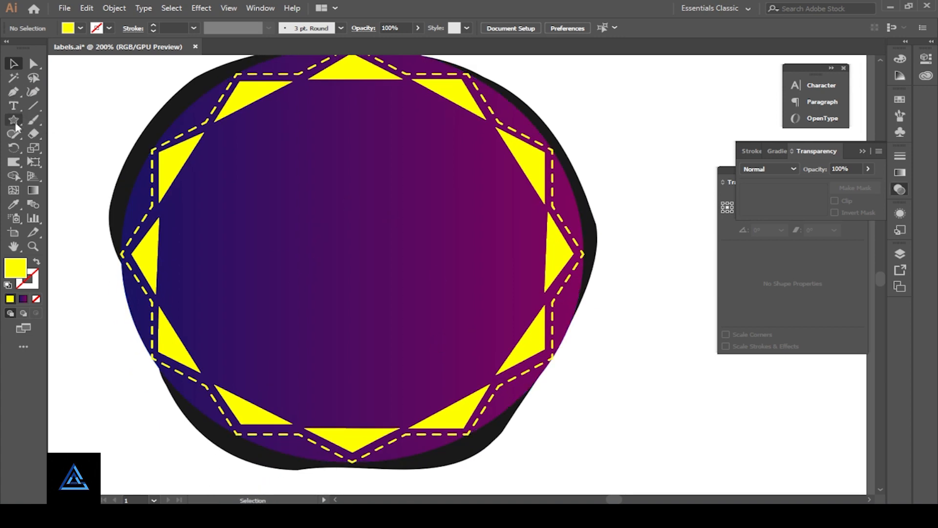
left_click_drag(17, 126, 58, 148)
mouse_move(357, 254)
left_mouse_down()
mouse_move(454, 366)
mouse_move(537, 420)
left_mouse_up()
key("i")
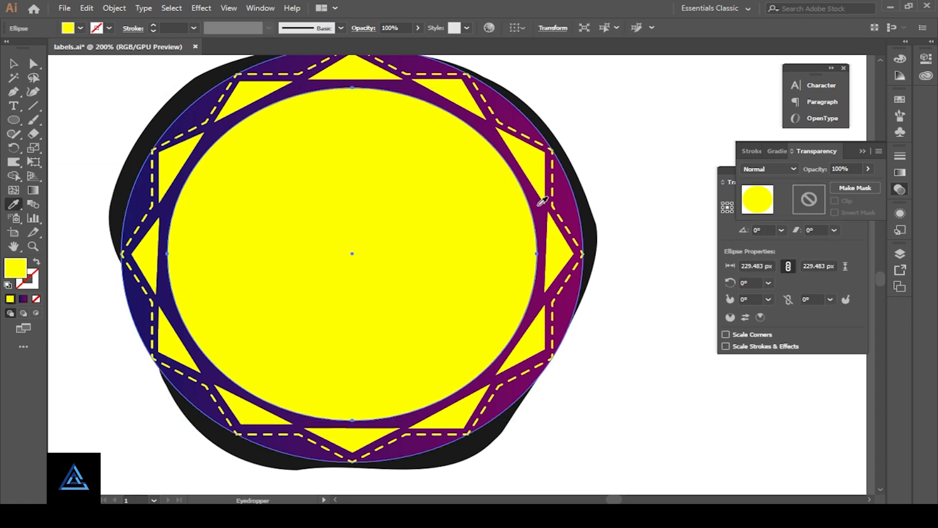
left_click(567, 313)
Reduce the inner circle's opacity to 42% and redraw its gradient across the circle with magenta starting on the left
left_click(770, 169)
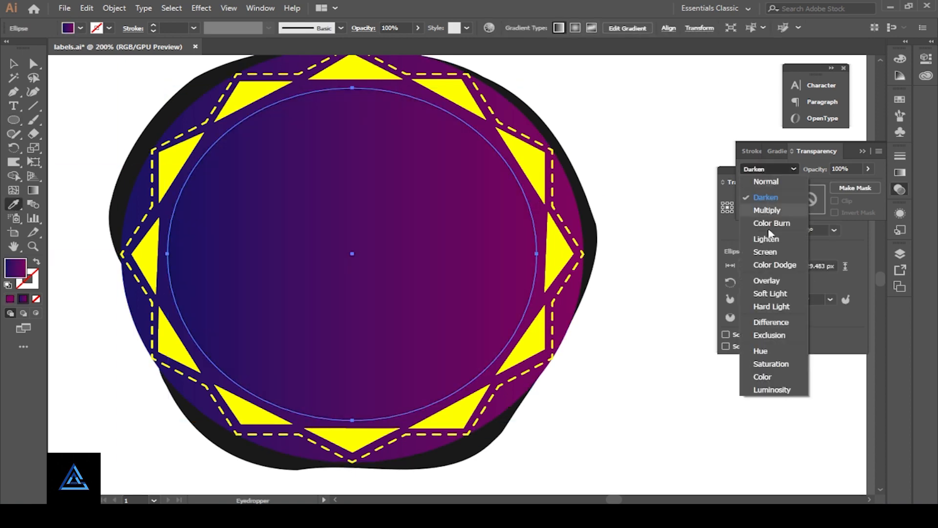
left_click(766, 197)
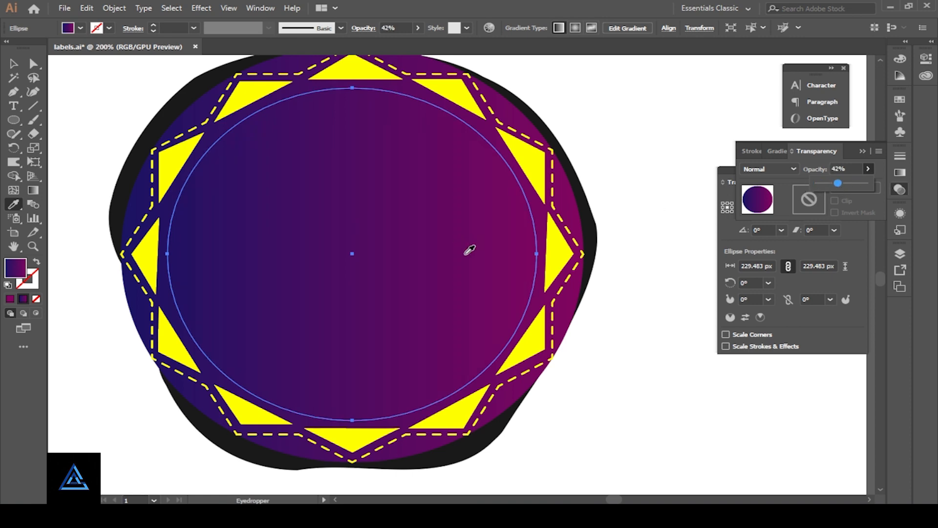
key("g")
left_click_drag(179, 257, 523, 251)
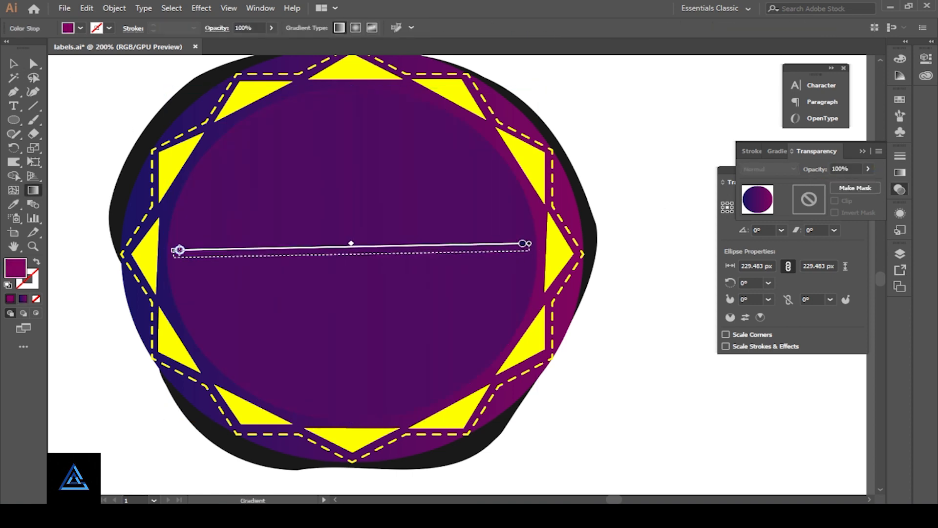
Try the Screen and Overlay blend modes on the inner circle
key("v")
left_click(769, 168)
left_click(776, 254)
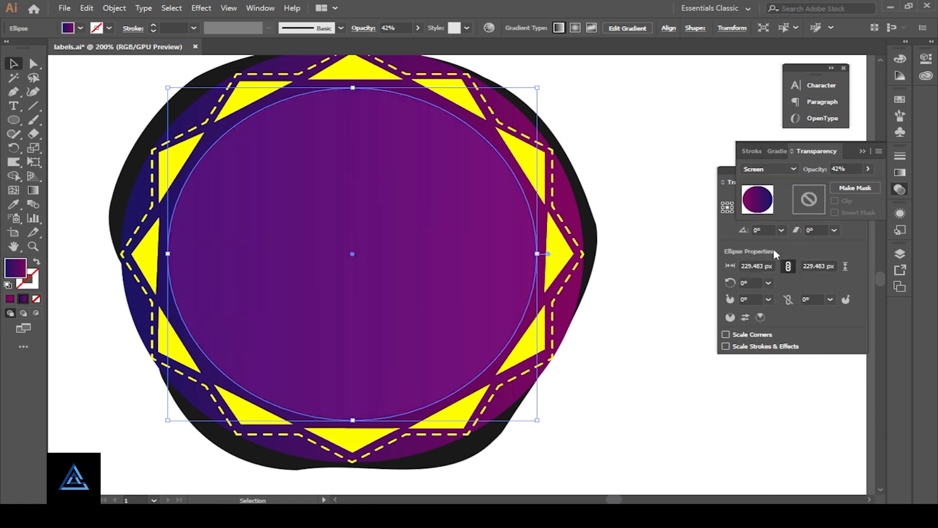
left_click(773, 170)
left_click(793, 268)
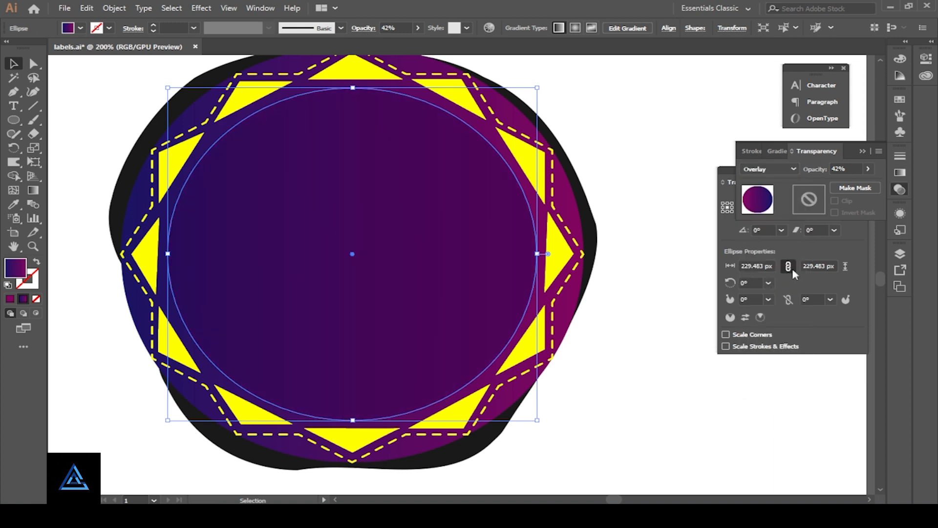
Reselect the inner circle and change its gradient type to radial
left_click(649, 230)
left_click(413, 283)
left_click(777, 151)
left_click(817, 170)
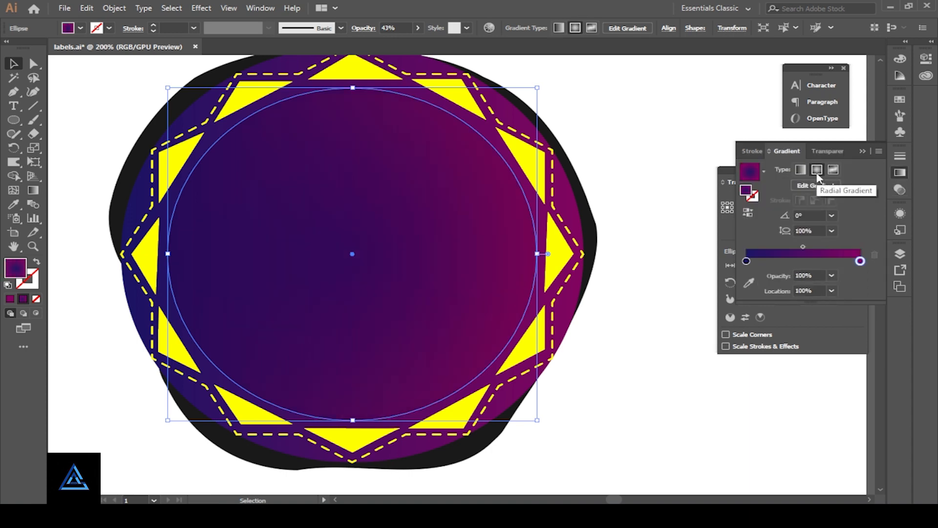
Try different blend modes on the inner circle, settle on Color Dodge and set its opacity to 43%
left_click(828, 152)
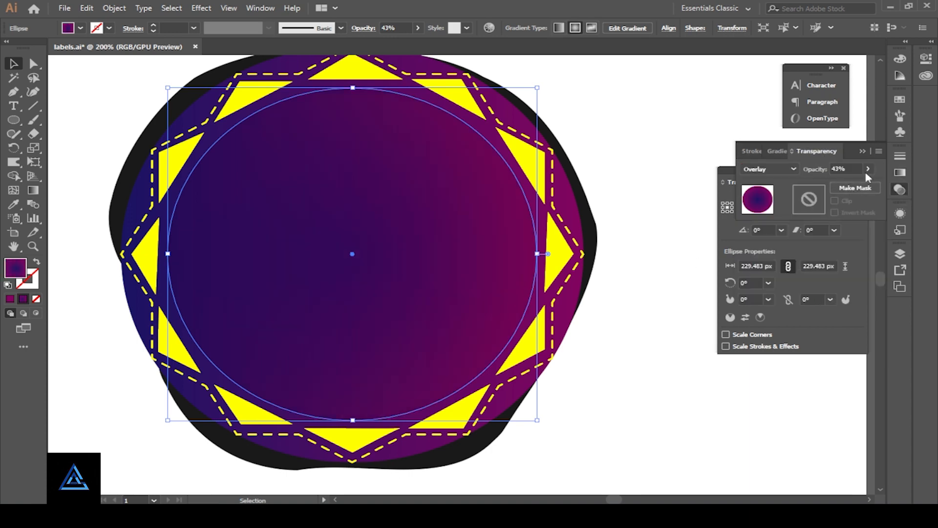
left_click(770, 169)
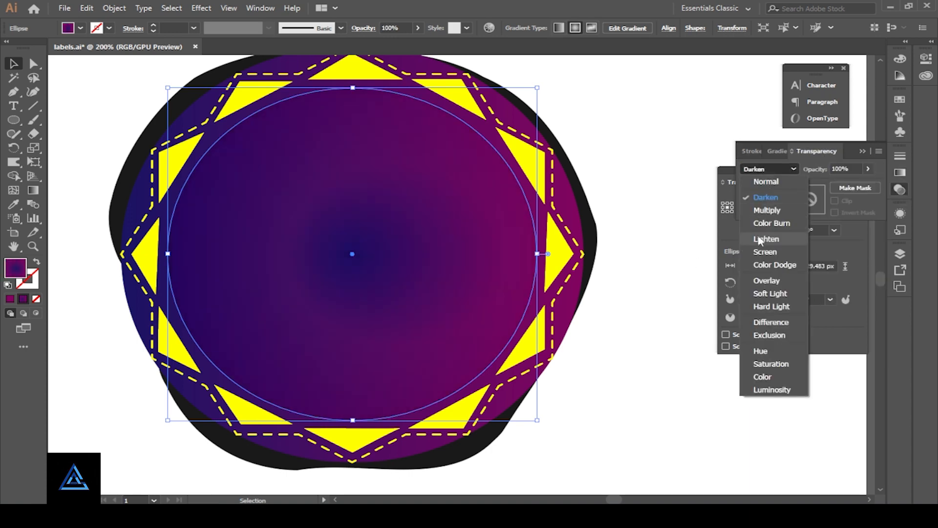
left_click(766, 239)
left_click(770, 168)
left_click(765, 252)
left_click(770, 168)
left_click(765, 264)
left_click(868, 169)
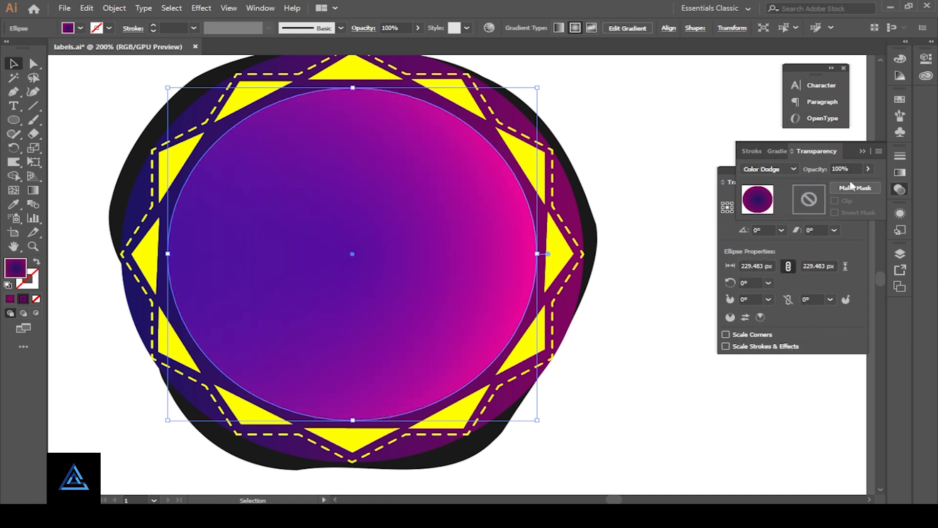
left_click_drag(868, 183, 846, 185)
left_click(651, 256)
Examine how the inner circle blends with the rest of the label, both up close and from a distance
key("ctrl+minus")
key("ctrl+minus")
key("ctrl+minus")
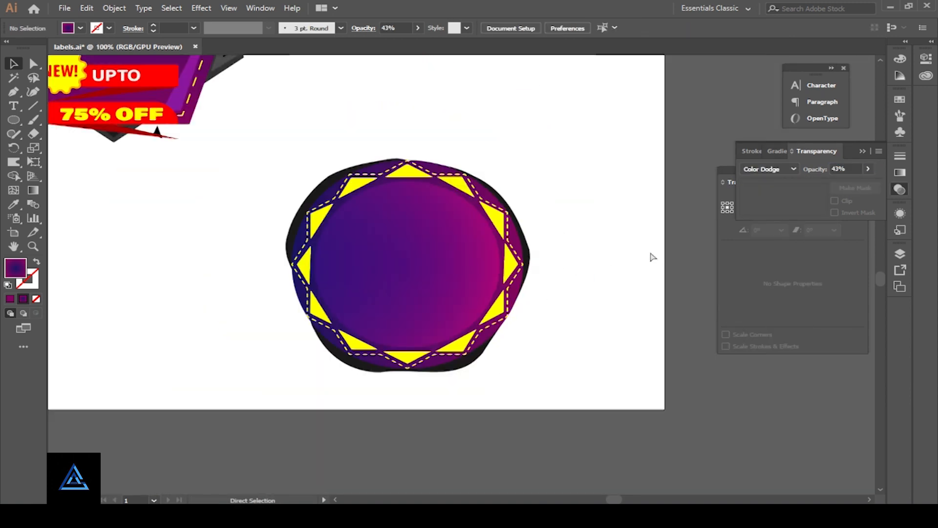
key("ctrl+plus")
key("ctrl+plus")
key("ctrl+plus")
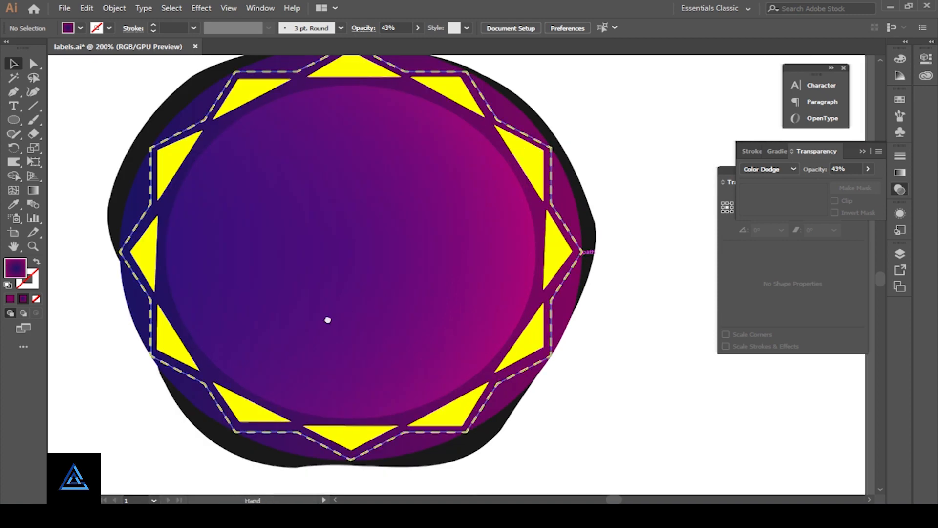
left_click_drag(327, 320, 350, 354)
key("ctrl+minus")
key("ctrl+minus")
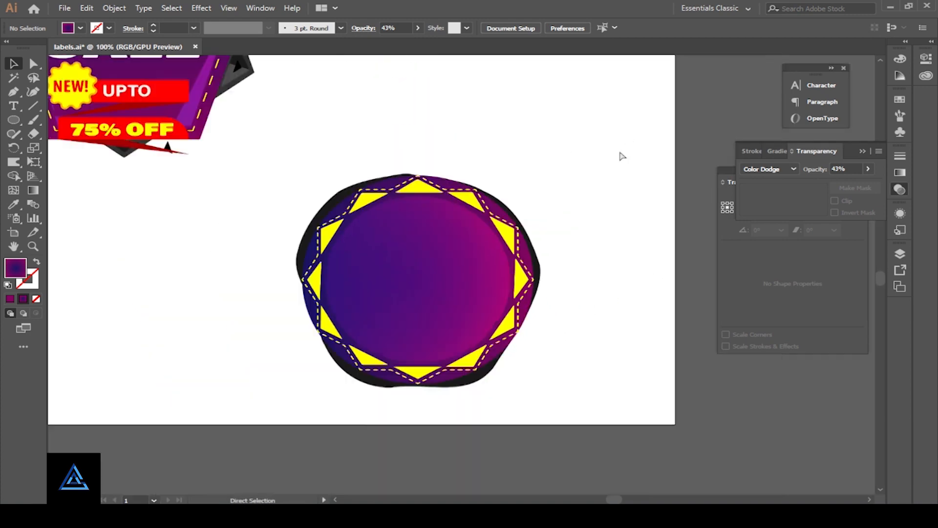
Ungroup the pentagon label and select its SUPER and SALE texts
left_click_drag(313, 162, 333, 237)
right_click(165, 79)
left_click(202, 176)
left_click(313, 132)
left_click(165, 90)
left_click(166, 128, "shift")
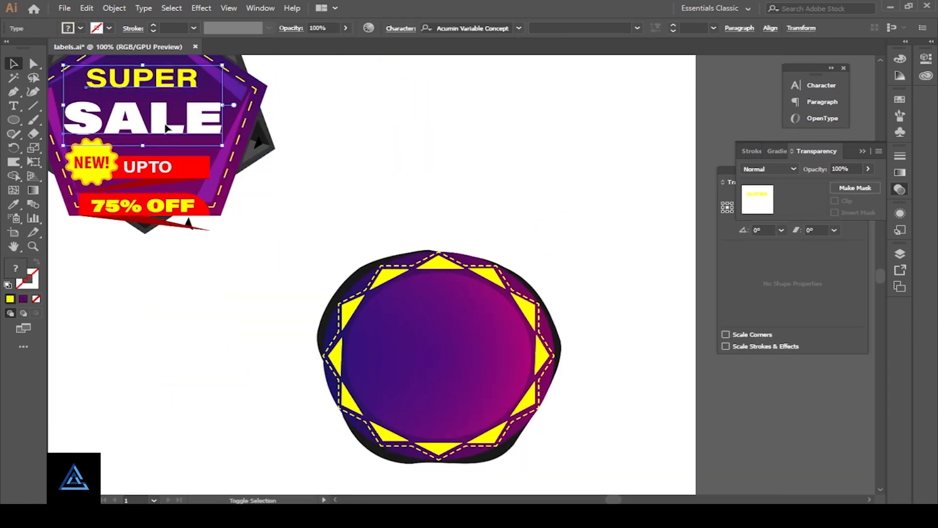
Try moving the original SUPER and SALE texts onto the circular label and bringing them to the front
left_click_drag(167, 114, 464, 341)
right_click(664, 339)
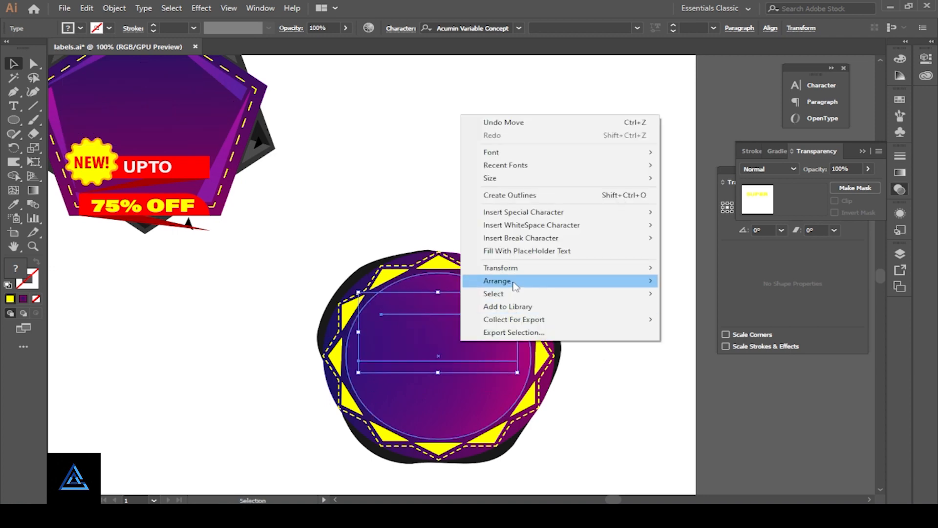
mouse_move(635, 278)
left_click(691, 280)
key("ctrl+z")
key("ctrl+z")
Copy the SUPER and SALE texts onto the upper half of the circular label and bring the copies to the front
left_click_drag(197, 119, 491, 342, "alt")
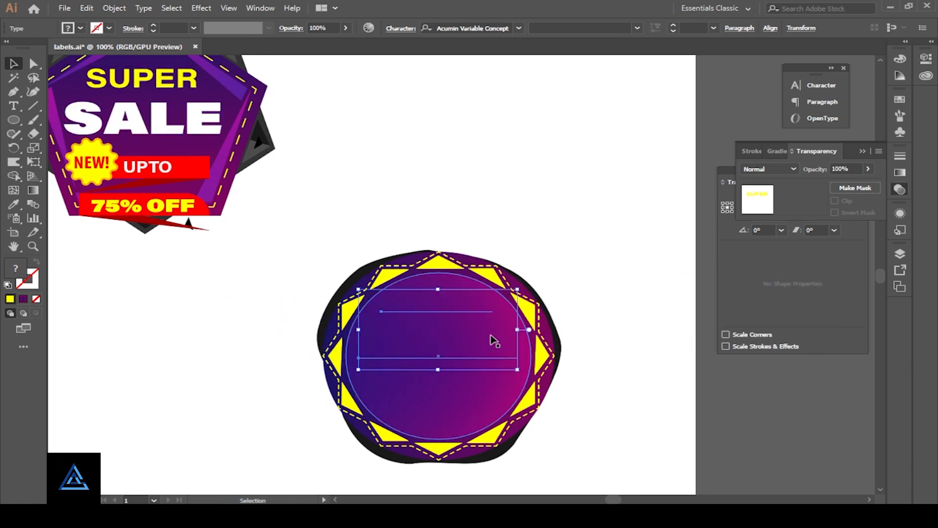
right_click(485, 342)
mouse_move(546, 284)
left_click(726, 284)
Copy the UPTO, 75% OFF and NEW! texts onto the circular label below SALE and bring them to the front
left_click(153, 207)
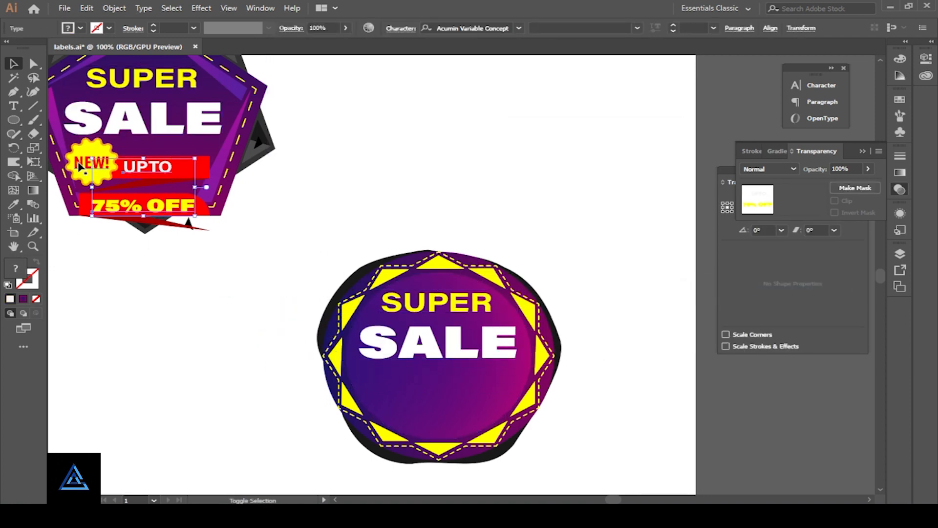
left_click_drag(79, 167, 429, 104, "alt")
right_click(432, 382)
mouse_move(503, 320)
left_click(655, 319)
Adjust the vertical position of SALE and place UPTO right-aligned just beneath its final letters
key("ctrl+plus")
key("ctrl+plus")
key("ctrl+plus")
left_click_drag(475, 297, 595, 271)
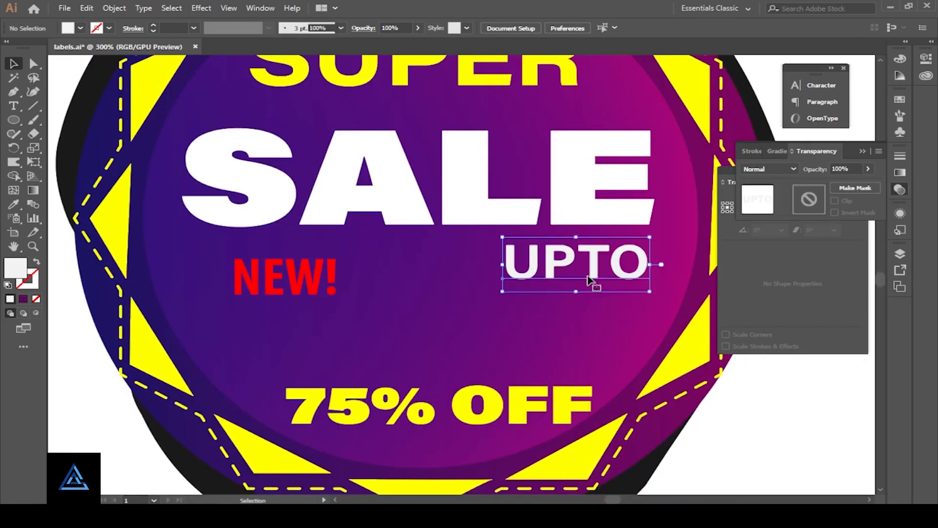
scroll(581, 274, "up", 4)
left_click_drag(405, 129, 405, 139)
scroll(405, 211, "up", 3)
left_click_drag(407, 295, 407, 292)
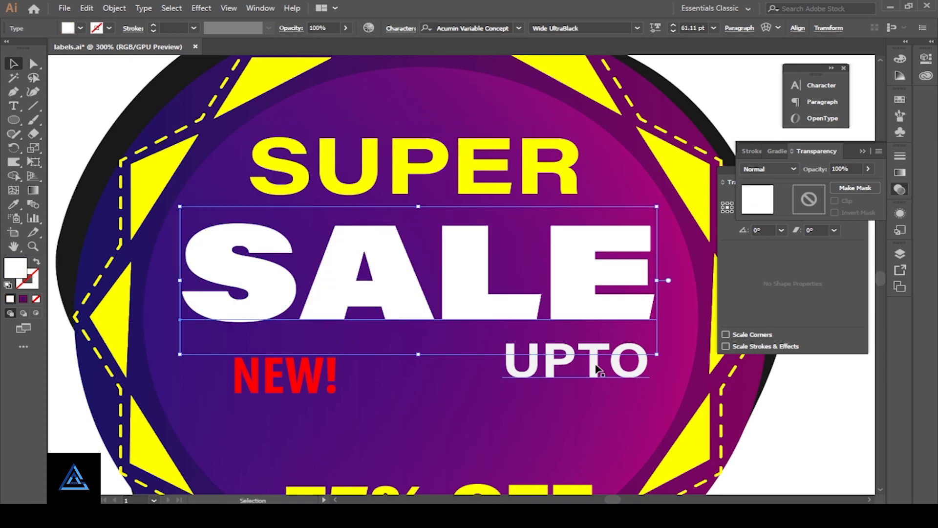
left_click_drag(598, 370, 597, 358)
Move 75% OFF up beneath UPTO and place NEW! below it
scroll(584, 413, "down", 3)
left_click_drag(515, 446, 522, 362)
left_click_drag(317, 318, 494, 444)
left_click_drag(479, 370, 428, 356)
Set the 75% OFF text size to 31 pt and centre it and NEW! on the label
left_click(672, 26)
left_click(673, 27)
left_click(673, 27)
left_click(673, 26)
left_click(673, 26)
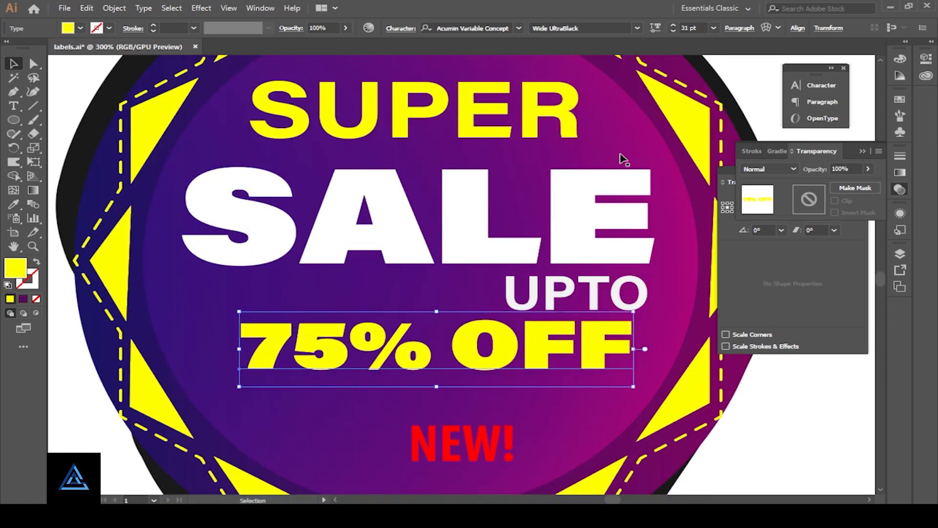
left_click_drag(505, 350, 447, 367)
Draw a large red 16-point star beside the circular label and round its corners into scallops
scroll(494, 358, "down", 5)
key("ctrl+minus")
key("ctrl+minus")
key("ctrl+minus")
right_click(14, 122)
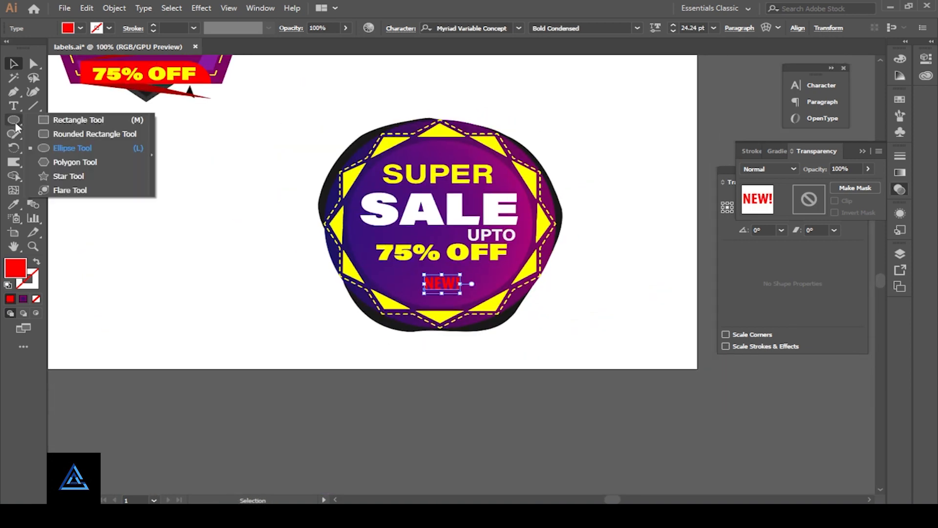
left_click(85, 176)
left_click(257, 291)
type("1")
left_click(483, 297)
key("a")
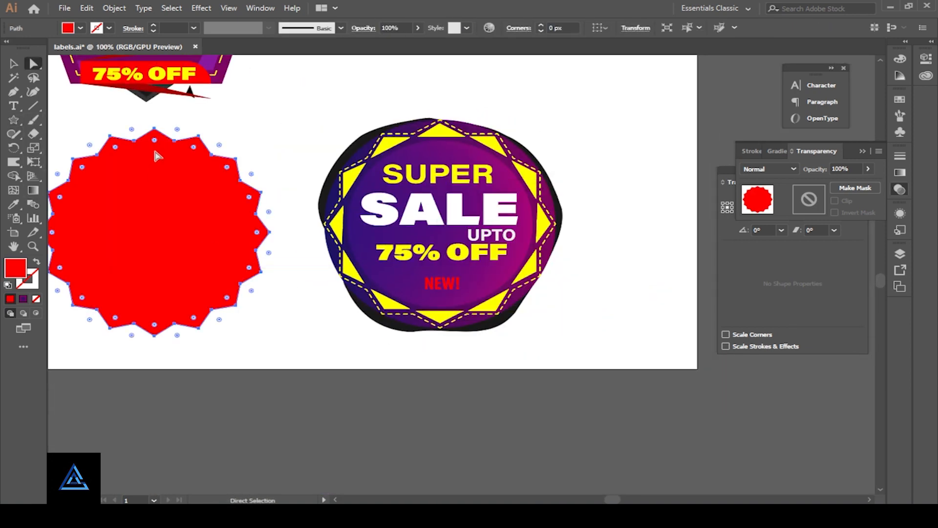
left_click_drag(175, 132, 179, 119)
Move the scalloped red shape behind the circular label and scale it until its edge shows all around the rim
key("v")
mouse_move(272, 336)
left_mouse_down()
mouse_move(167, 243)
mouse_move(254, 318)
left_mouse_up()
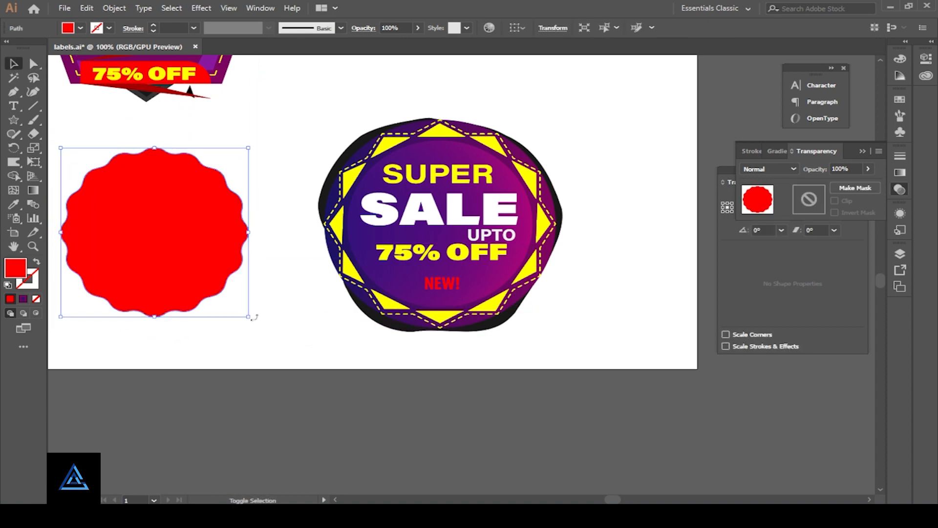
left_click_drag(139, 253, 428, 239)
right_click(429, 239)
mouse_move(461, 362)
left_click(629, 463)
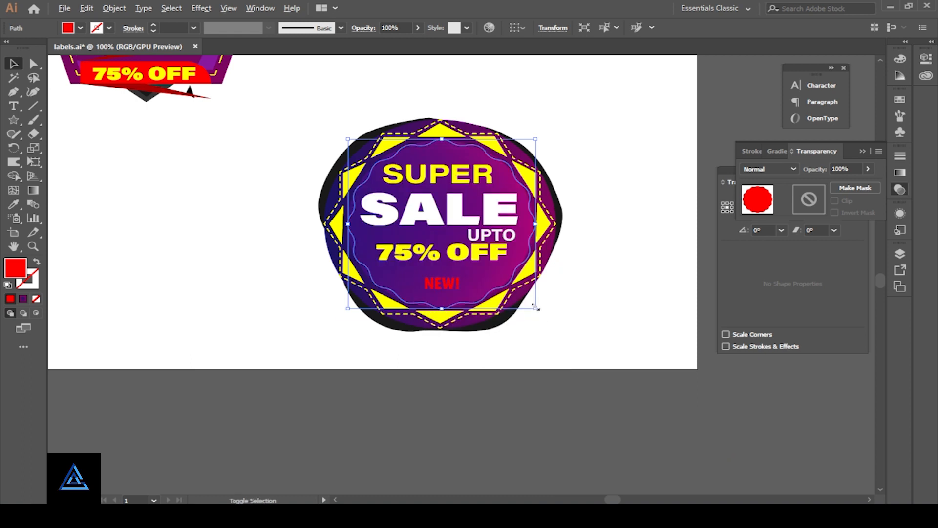
left_click_drag(537, 317, 563, 334)
Try deleting the label's black backing, restore it, and delete the scalloped red shape instead
left_click(595, 327)
left_click(558, 216)
key("Delete")
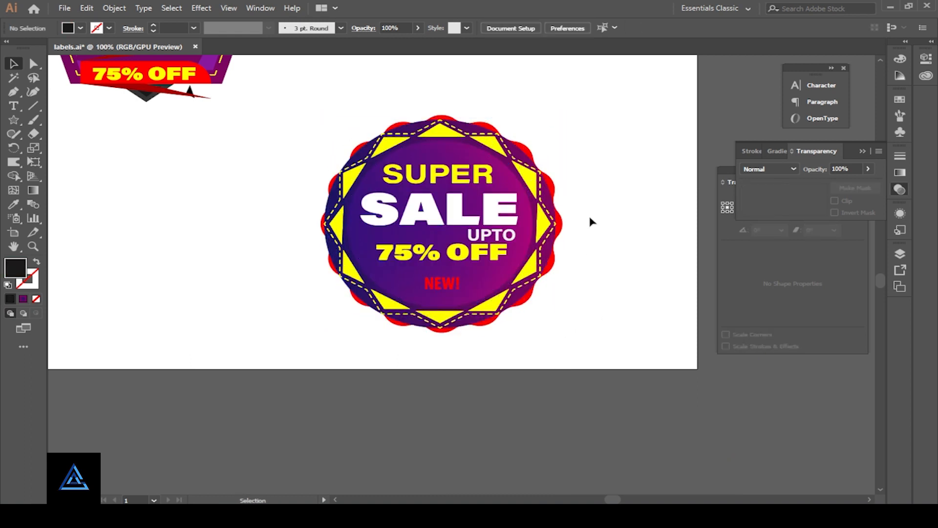
key("ctrl+z")
left_click_drag(549, 268, 204, 269)
key("Delete")
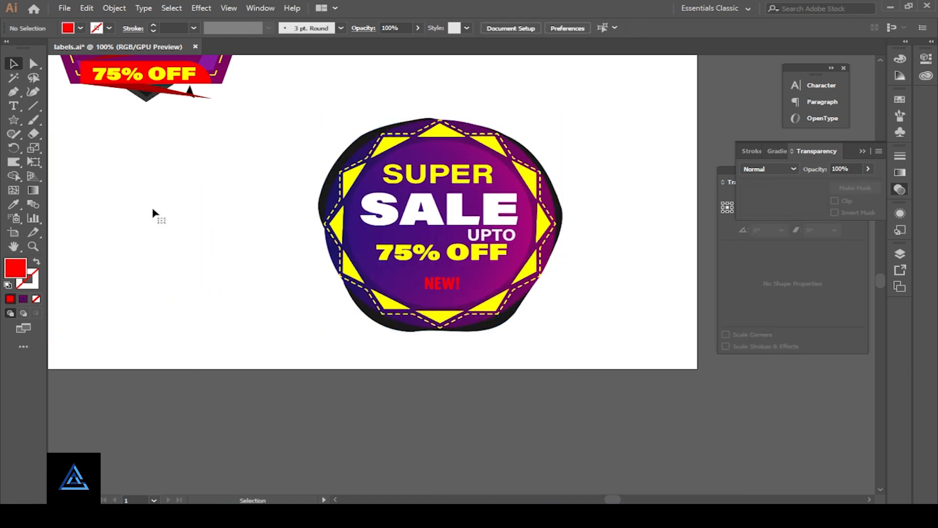
left_click(186, 240)
key("Return")
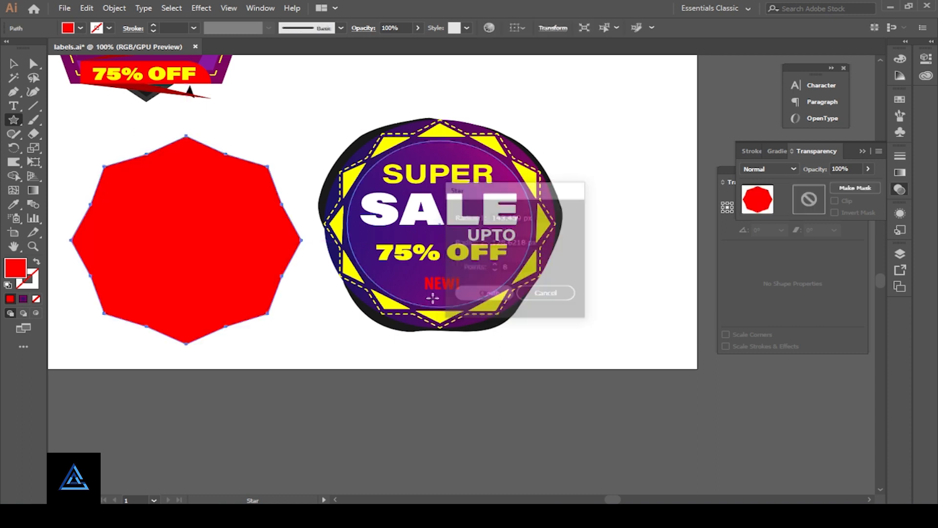
key("a")
key("Delete")
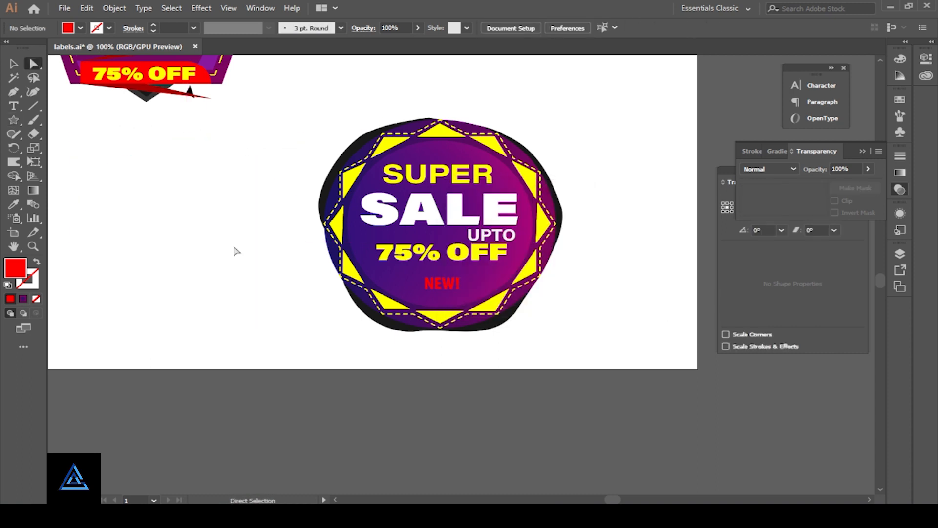
Draw a small red eight-point star beside the label and round its corners into scallops
left_click_drag(170, 199, 190, 216)
key("a")
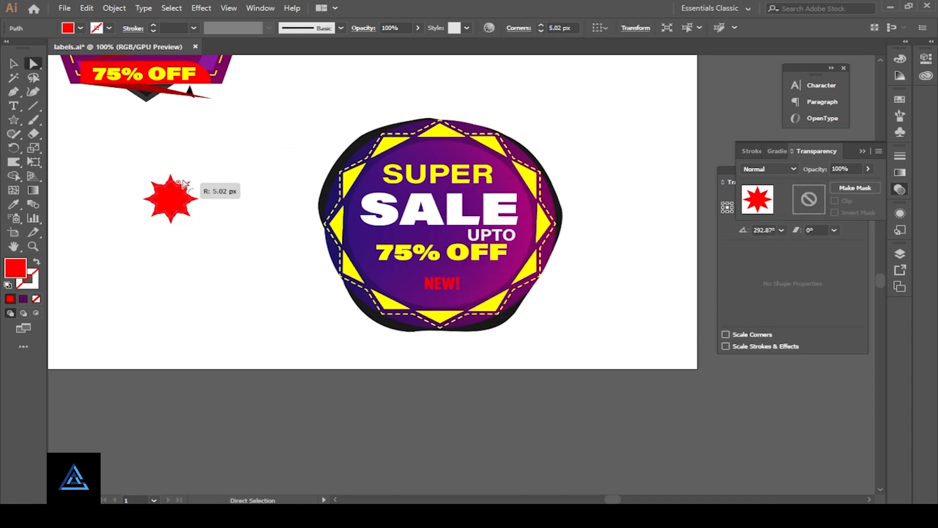
left_click_drag(183, 183, 184, 190)
Move the red scalloped badge onto the circular label, positioned over NEW! beneath 75% OFF
key("ctrl+plus")
key("ctrl+plus")
left_click_drag(699, 389, 390, 312)
left_click_drag(162, 209, 704, 374)
left_click_drag(712, 376, 493, 306)
left_click(14, 64)
left_click_drag(448, 297, 459, 309)
left_click_drag(456, 311, 442, 297)
Bring the NEW! text in front of the red badge and change its fill to white
key("ctrl+shift+a")
right_click(463, 277)
mouse_move(521, 447)
left_click(699, 443)
left_click(446, 282)
left_click(81, 29)
left_click(26, 44)
left_click(143, 323)
left_click(145, 328)
left_click(496, 422)
Centre the NEW! text on the red badge
key("ctrl+equal")
key("ctrl+equal")
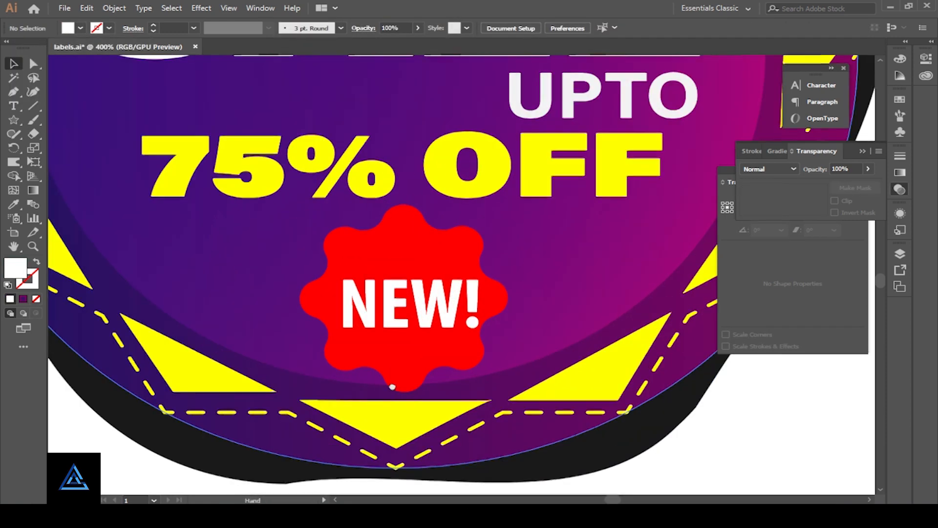
left_click_drag(391, 386, 428, 406)
left_click_drag(439, 317, 433, 311)
Offset the path of the red scalloped badge outward by 2 px
left_click(481, 376)
right_click(482, 377)
left_click(115, 8)
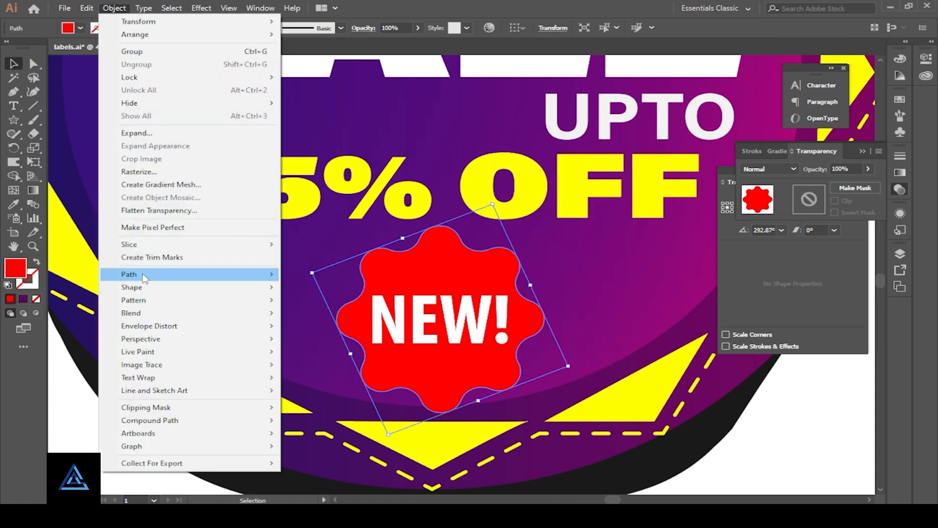
mouse_move(137, 273)
left_click(312, 316)
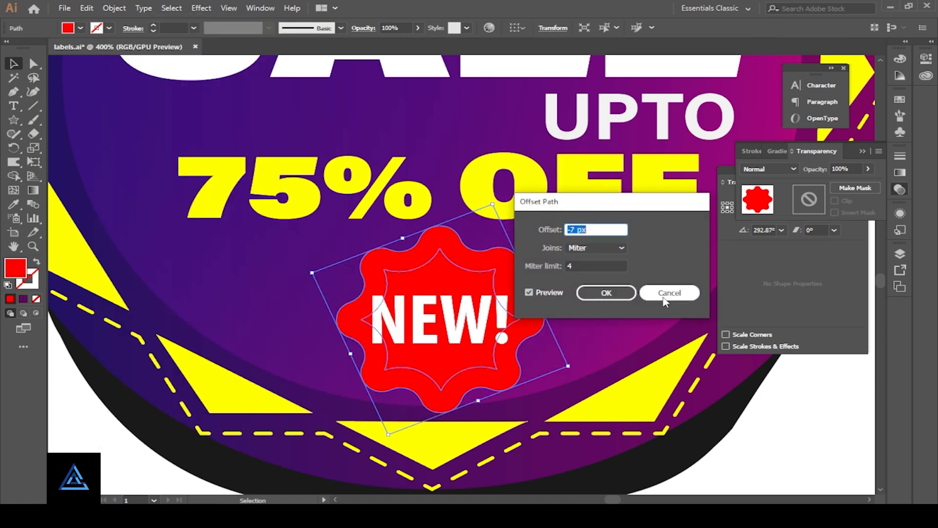
type("3")
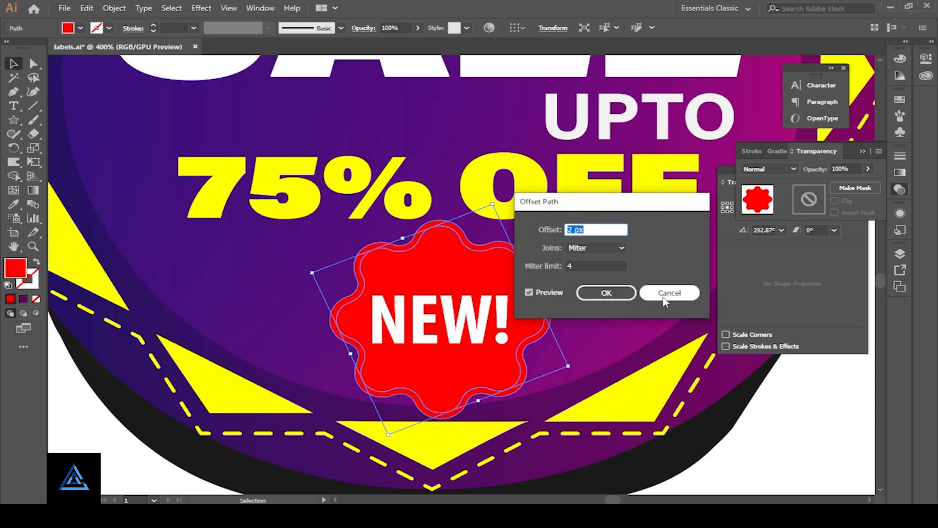
left_click(607, 293)
Fill the offset badge shape with the yellow sampled from the label's triangles, making a yellow border
key("i")
left_click(235, 387)
left_click(14, 64)
left_click(104, 463)
key("ctrl+minus")
key("ctrl+minus")
key("ctrl+minus")
key("ctrl+minus")
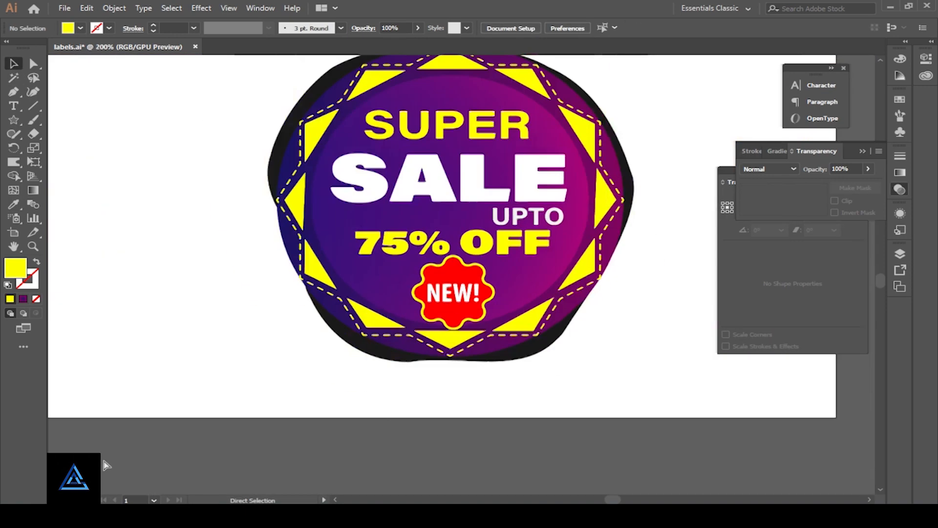
Group all parts of the circular label and move the group higher on the artboard, beside the pentagon label
left_click_drag(571, 277, 555, 292)
left_click_drag(298, 119, 581, 383)
key("ctrl+g")
scroll(581, 373, "up", 3)
key("ctrl+minus")
key("ctrl+minus")
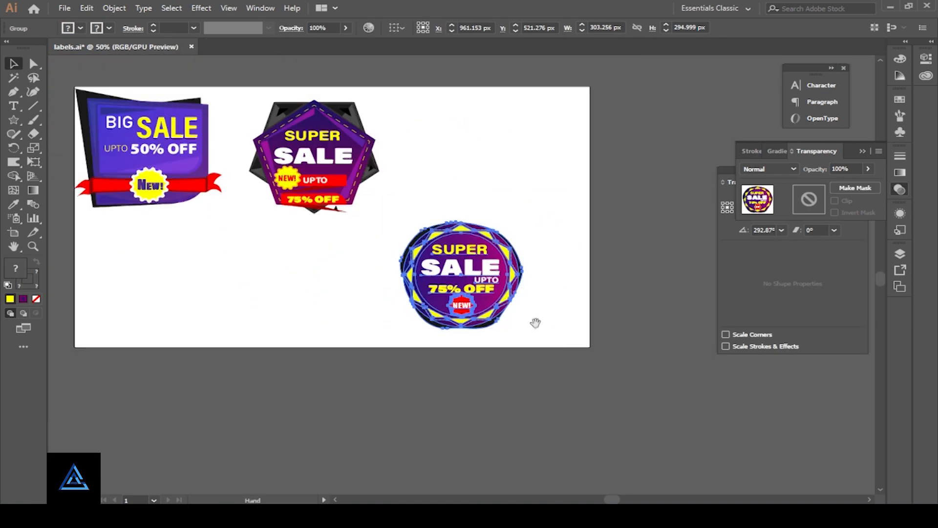
left_click_drag(534, 322, 551, 354)
left_click_drag(483, 329, 503, 206)
left_click(410, 341)
Draw a large 16-point star on the empty canvas and fill it with the blue-to-magenta gradient
left_click_drag(410, 342, 434, 339)
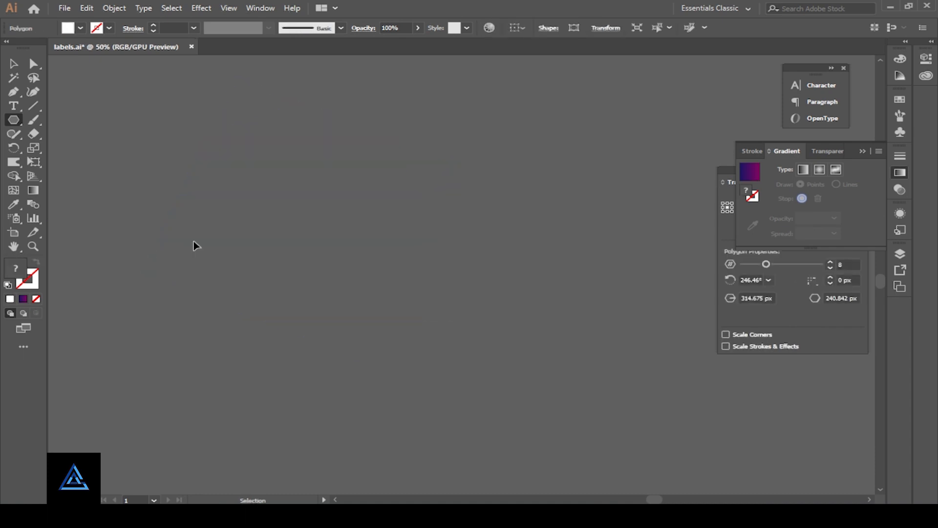
left_click_drag(14, 120, 74, 172)
left_click_drag(306, 202, 394, 308)
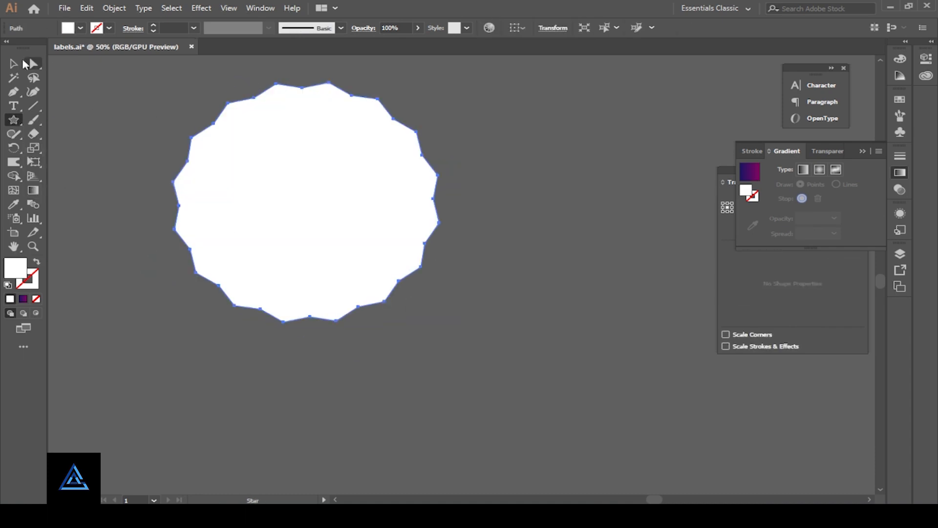
left_click(14, 64)
left_click(753, 173)
left_click_drag(345, 234, 431, 303)
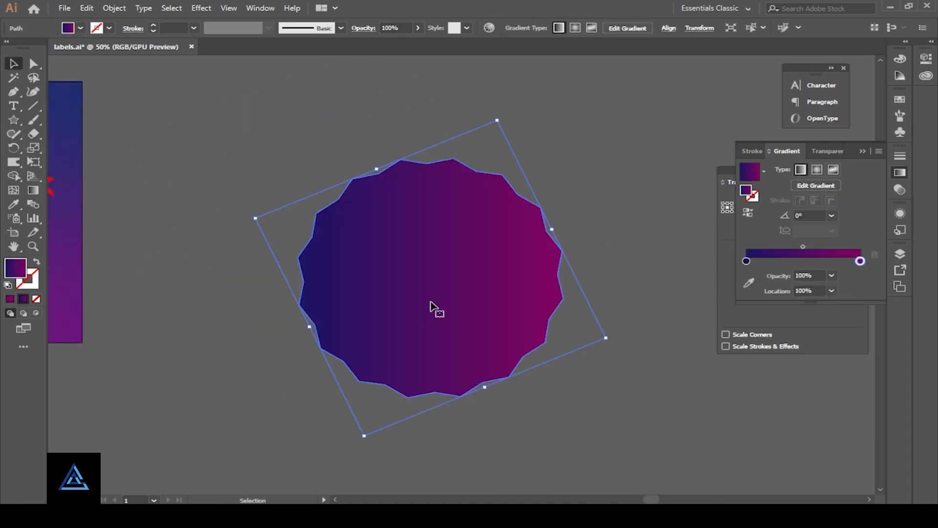
Duplicate the gradient star in place, rotate the copy about 11° and send it behind the original
key("ctrl+c")
key("ctrl+v")
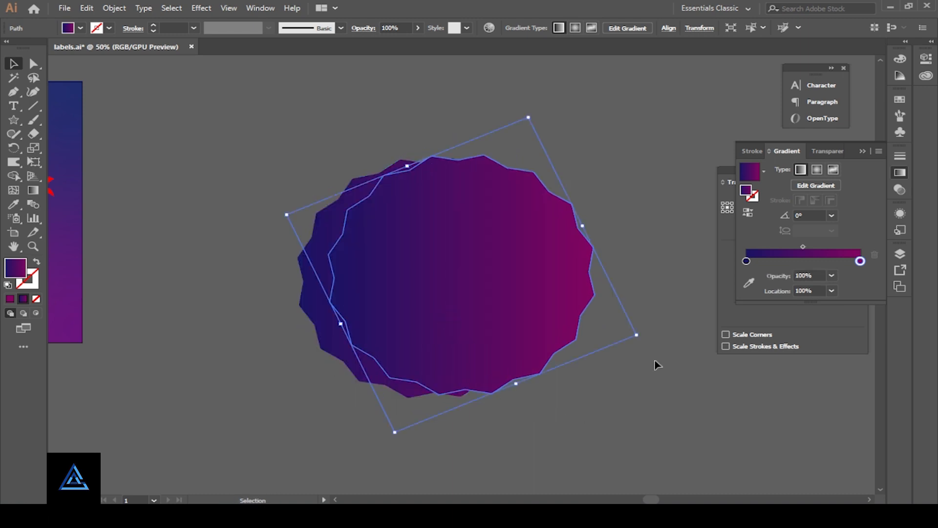
key("ctrl+z")
left_click_drag(613, 332, 622, 312)
right_click(622, 311)
mouse_move(577, 249)
left_click(673, 287)
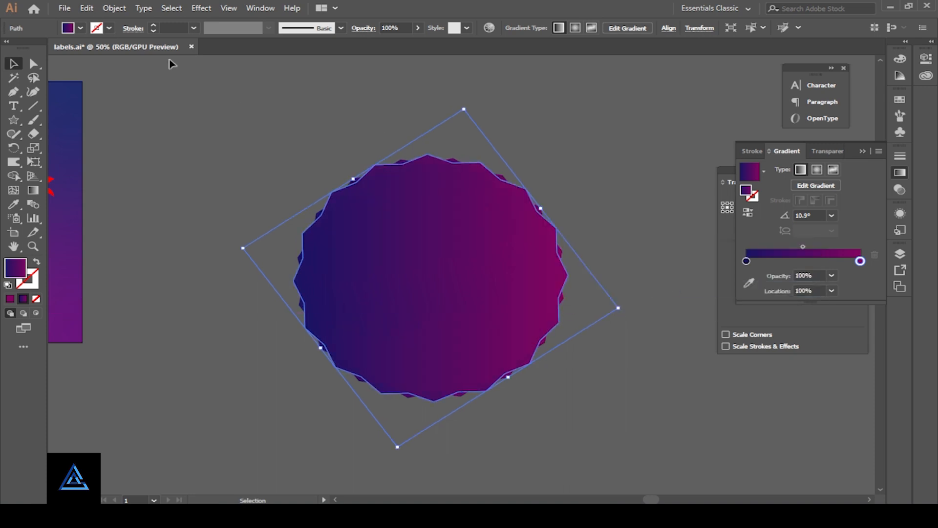
Fill the rotated rear star with black
left_click(81, 27)
left_click(26, 83)
left_click(611, 221)
left_click(611, 221)
scroll(611, 223, "down", 1)
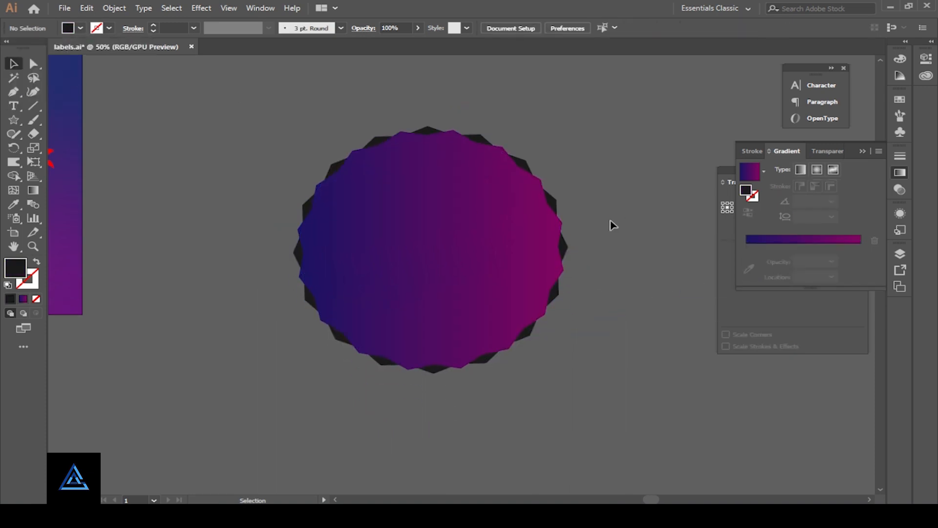
Add a reduced copy of the gradient star, about 611 px wide, with no fill and a yellow stroke
key("ctrl+plus")
left_click(438, 258)
left_click_drag(657, 351, 620, 306)
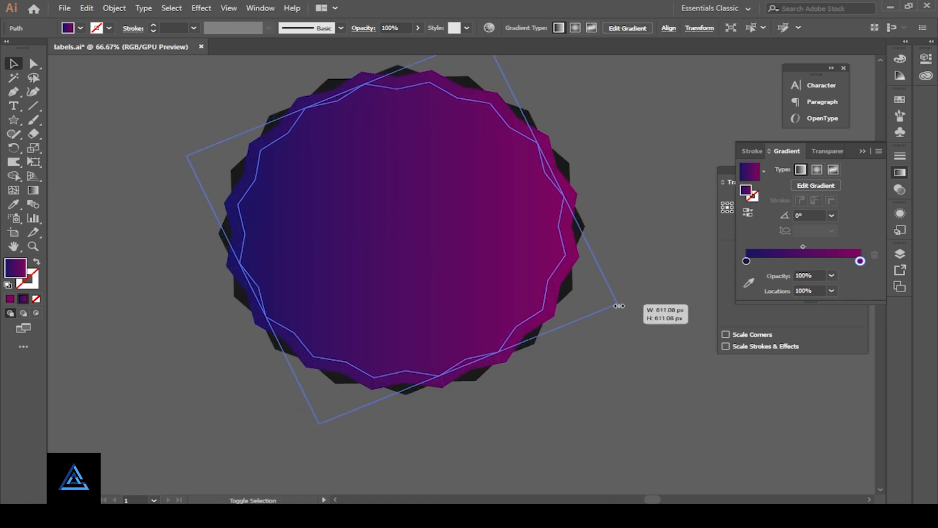
left_click(37, 263)
left_click(109, 28)
left_click(58, 47)
left_click(189, 82)
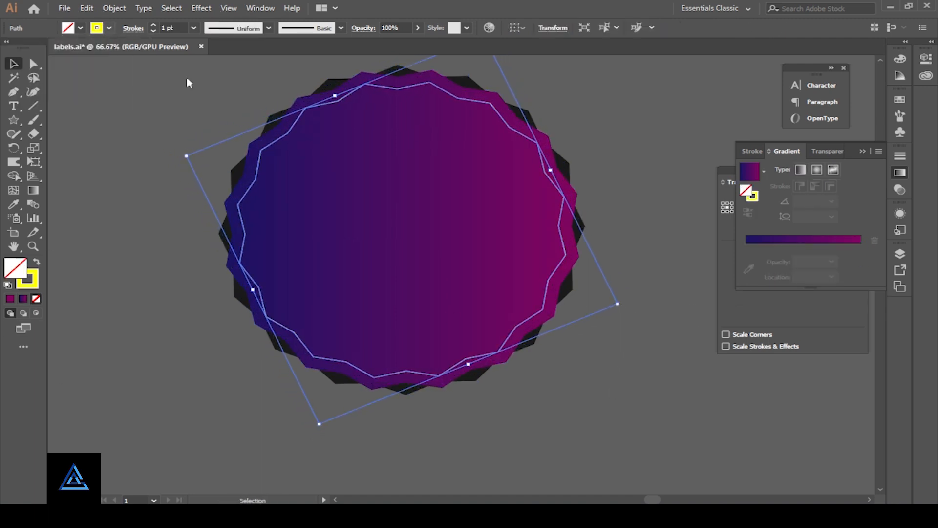
Add a rotated copy of the yellow star outline so that the points of both outlines interlace evenly
left_click_drag(623, 305, 624, 359)
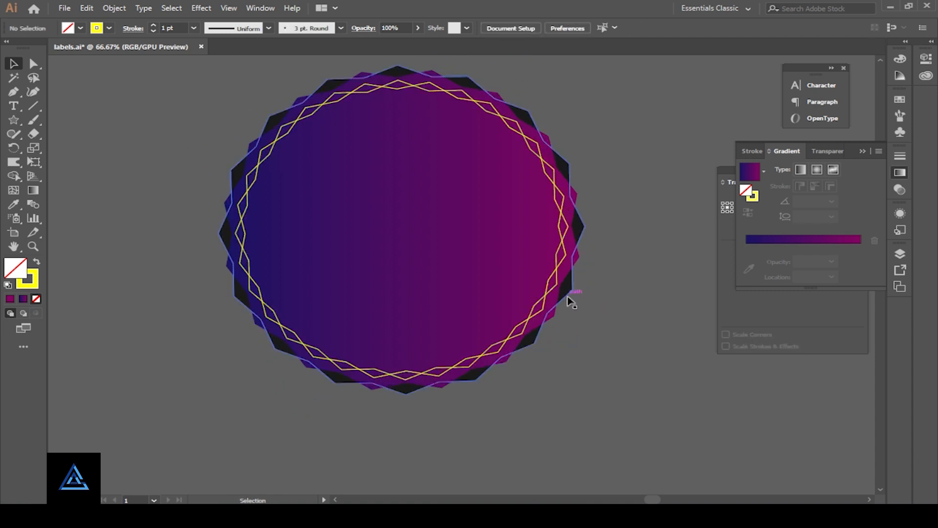
scroll(565, 299, "up", 2)
left_click(550, 264)
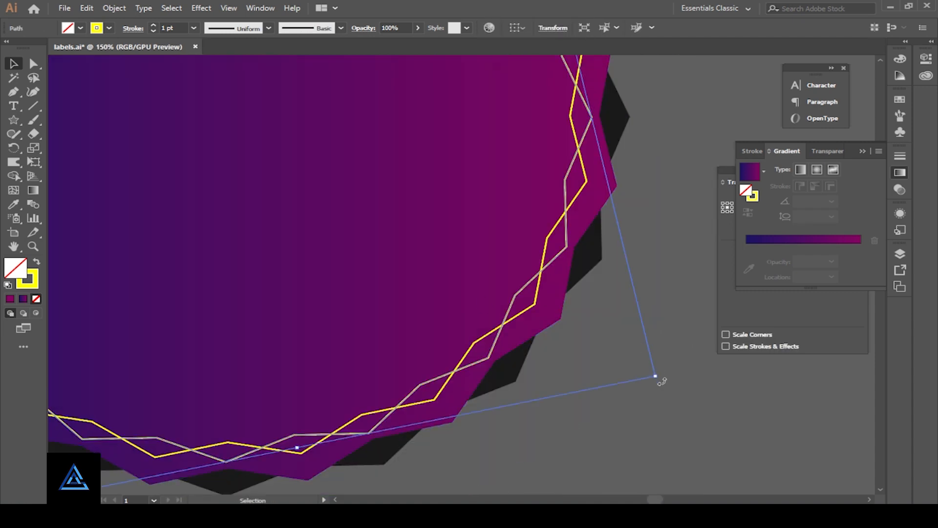
left_click_drag(662, 381, 665, 378)
left_click(666, 384)
Give both yellow star outlines a 2 pt dashed stroke with 5 pt dashes and round caps
left_click(529, 309)
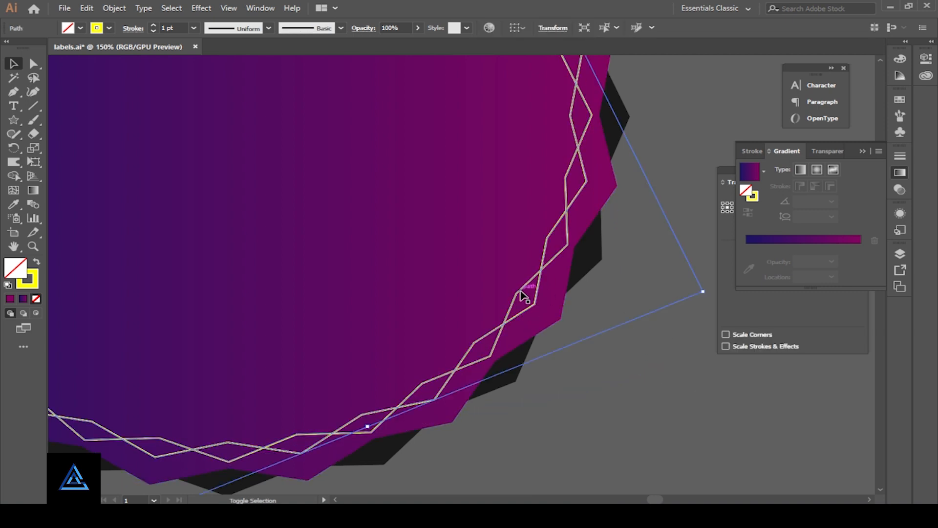
left_click(520, 290, "shift")
left_click(900, 156)
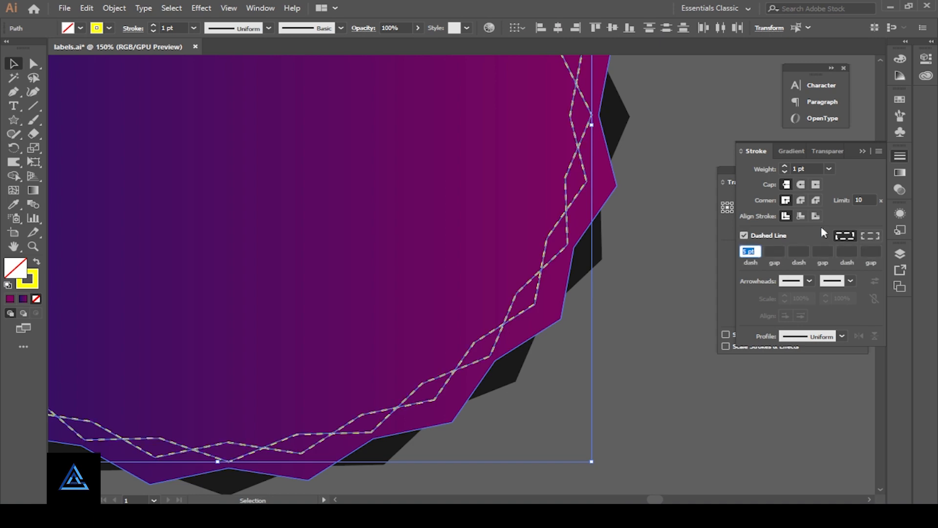
left_click(785, 167)
left_click(636, 276)
left_click(534, 305)
left_click(519, 291, "shift")
left_click(801, 185)
left_click(644, 297)
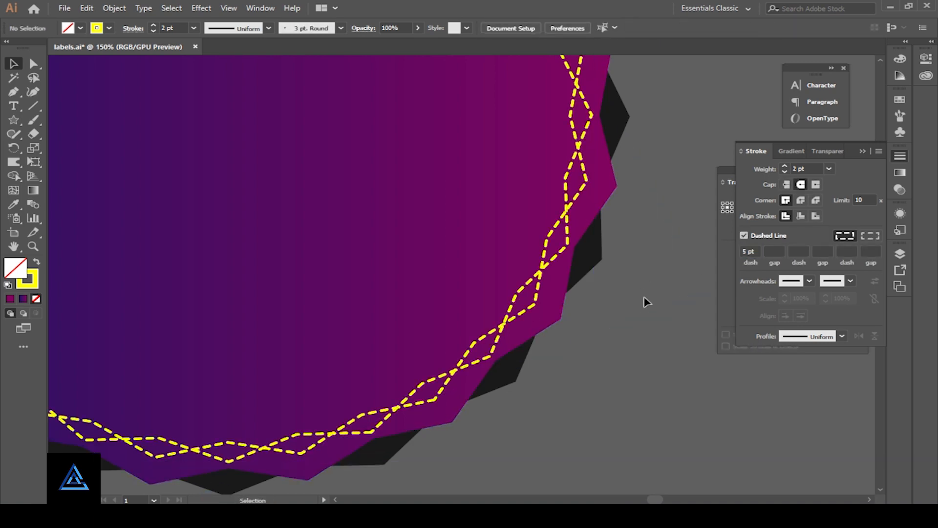
key("ctrl+minus")
key("ctrl+minus")
left_click_drag(358, 214, 397, 242)
scroll(418, 257, "up", 1)
scroll(417, 257, "down", 1)
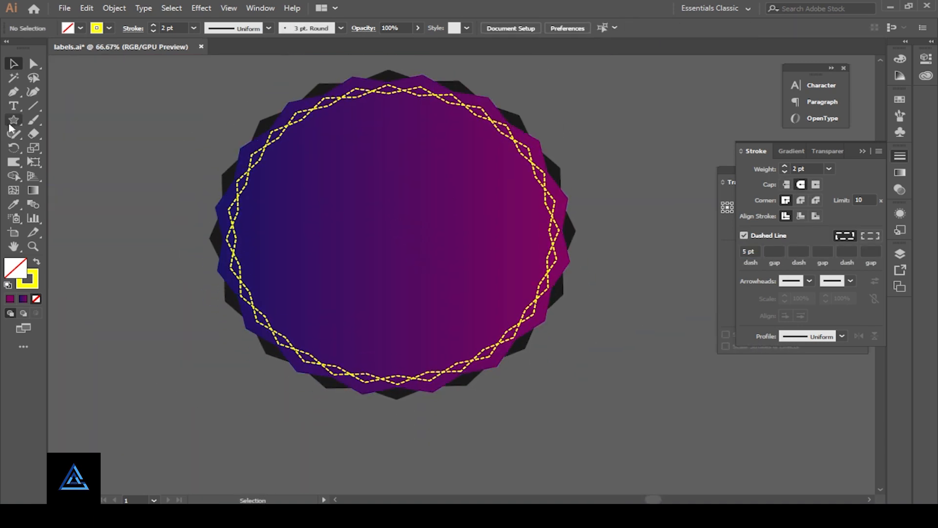
left_click_drag(9, 124, 53, 147)
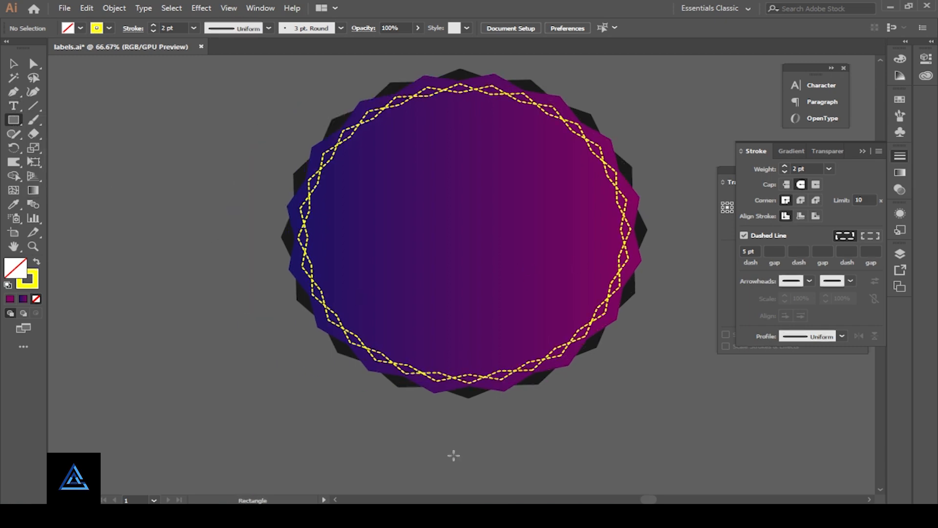
Place a copy of the finished circular label beside the new star label and ungroup it
key("ctrl+minus")
key("ctrl+minus")
key("ctrl+minus")
left_click_drag(97, 222, 261, 223)
left_click(285, 304)
key("ctrl+plus")
key("ctrl+plus")
key("ctrl+plus")
left_click_drag(188, 149, 459, 292)
right_click(142, 255)
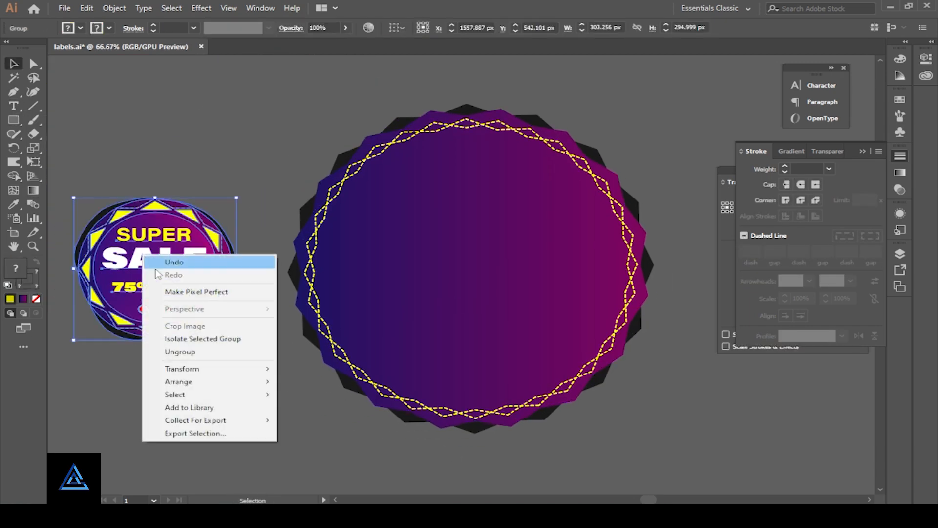
left_click(182, 353)
left_click(223, 392)
Try to move the copied label's text onto the star label
key("ctrl+minus")
key("ctrl+minus")
key("ctrl+plus")
key("ctrl+plus")
key("ctrl+plus")
left_click_drag(147, 391, 379, 331)
left_click_drag(237, 170, 685, 88)
key("ctrl+z")
Bring the SUPER, SALE, UPTO and 75% OFF texts to the front and enlarge them on the star label
left_click(388, 314)
right_click(226, 256)
left_click_drag(261, 176, 714, 199)
mouse_move(281, 375)
left_click(396, 374)
left_click(387, 352)
left_click(254, 166)
left_click(259, 201, "shift")
left_click(277, 228, "shift")
left_click_drag(714, 199, 523, 363)
left_click_drag(406, 266, 434, 261)
left_click(684, 421)
Place UPTO beneath the start of SALE and set 75% OFF just below it
left_click_drag(515, 401, 537, 364)
left_click_drag(502, 257, 294, 265)
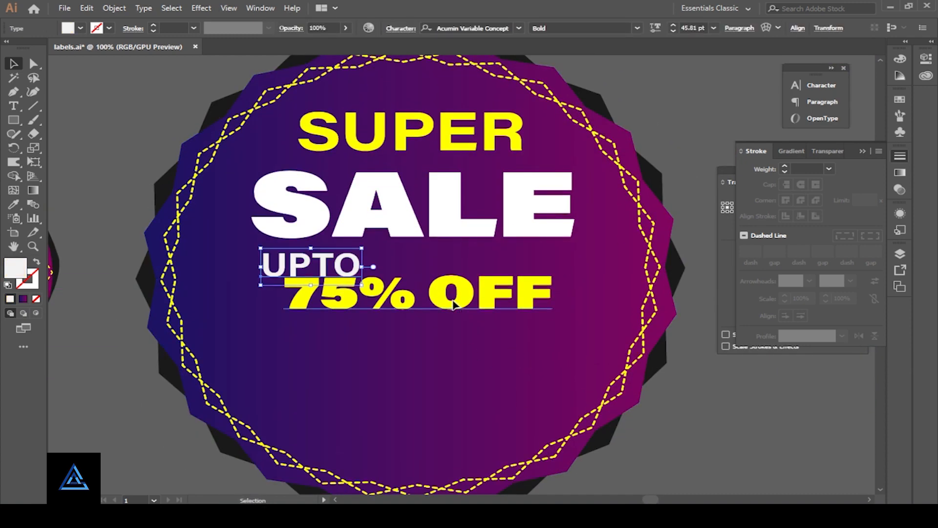
left_click_drag(454, 299, 433, 314)
left_click(488, 387)
mouse_move(491, 391)
left_mouse_down()
mouse_move(510, 411)
mouse_move(501, 387)
left_mouse_up()
key("ctrl+minus")
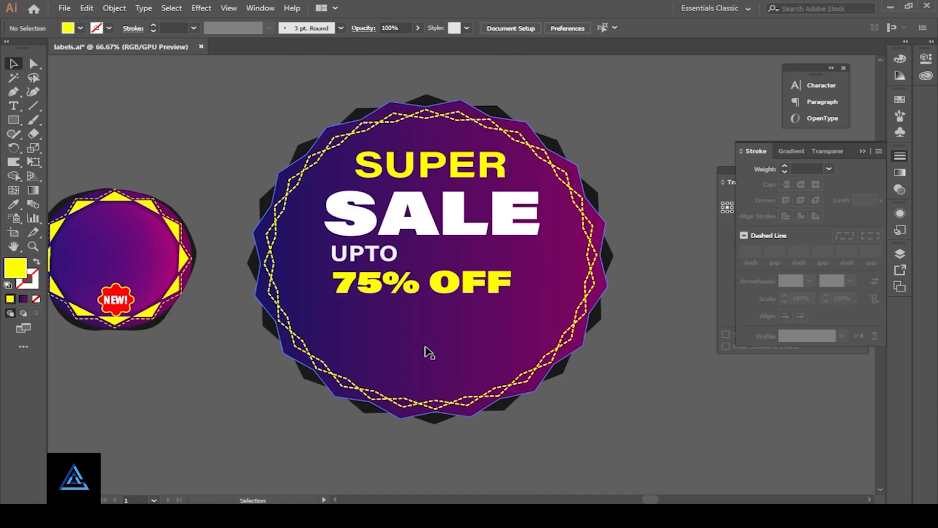
Delete the rest of the copied circular label, keeping only its NEW! badge
left_click(120, 306, "shift")
left_click(134, 267)
left_click_drag(180, 172, 146, 232)
key("Delete")
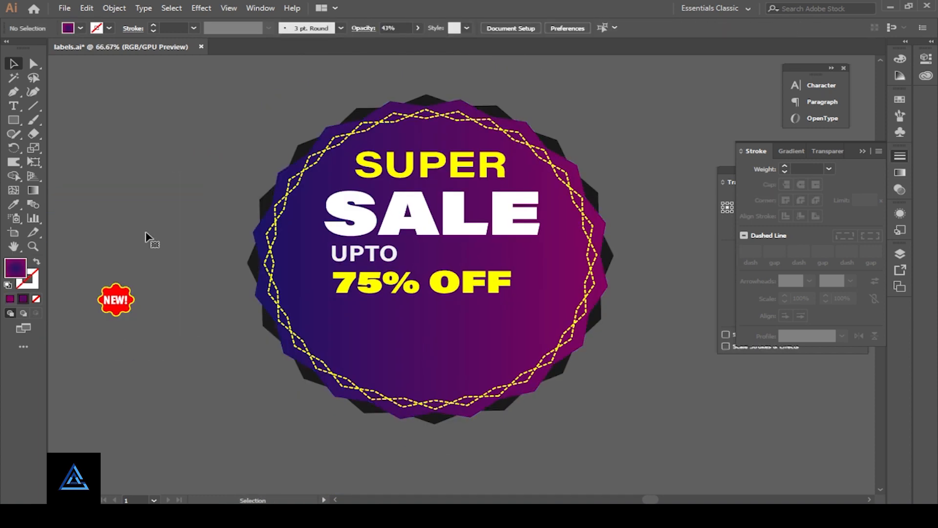
Group the NEW! badge and place it, enlarged, beneath 75% OFF on the star label
left_click_drag(87, 273, 167, 345)
key("ctrl+g")
left_click_drag(117, 302, 463, 366)
left_click(608, 388)
key("ctrl+equal")
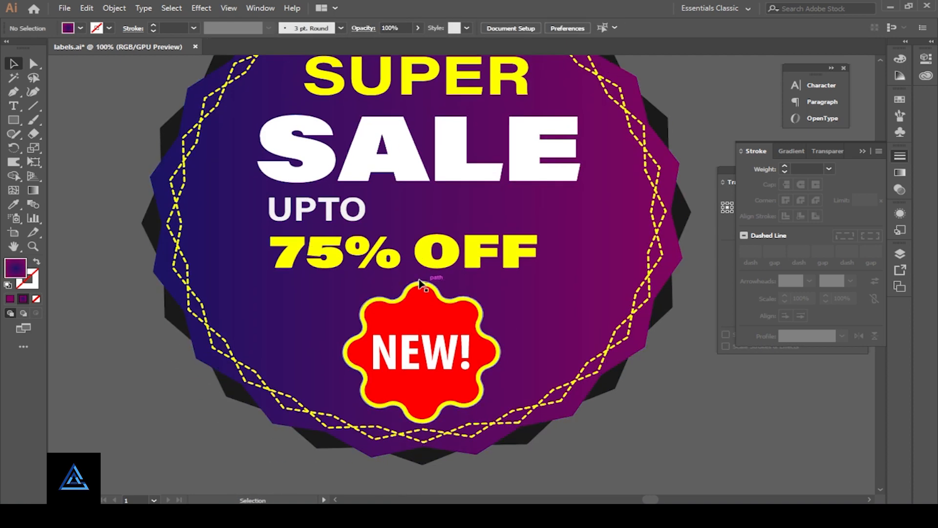
Draw a curved streak inside the label's left edge with the Pencil and set it to Multiply at 33% opacity
scroll(513, 338, "up", 3)
scroll(513, 339, "down", 3)
key("n")
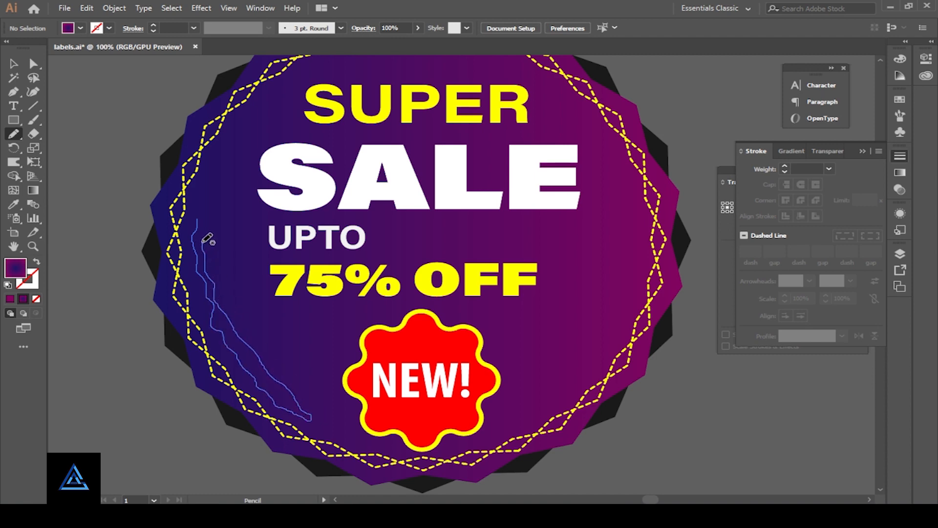
left_click_drag(207, 238, 197, 235)
left_click(900, 172)
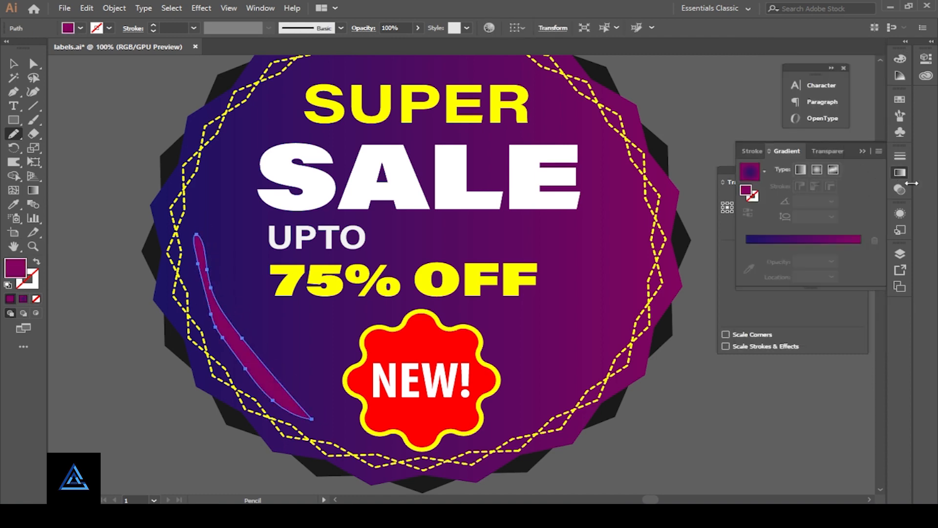
left_click(900, 189)
left_click(768, 170)
left_click(765, 208)
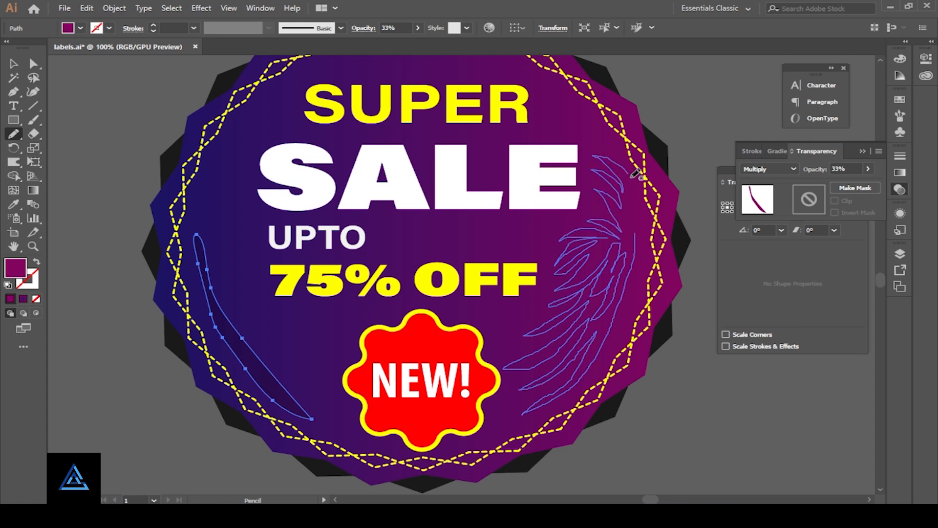
Draw a feathered wing inside the label's right edge in the streak's style, and delete the streak
left_click_drag(636, 238, 635, 234)
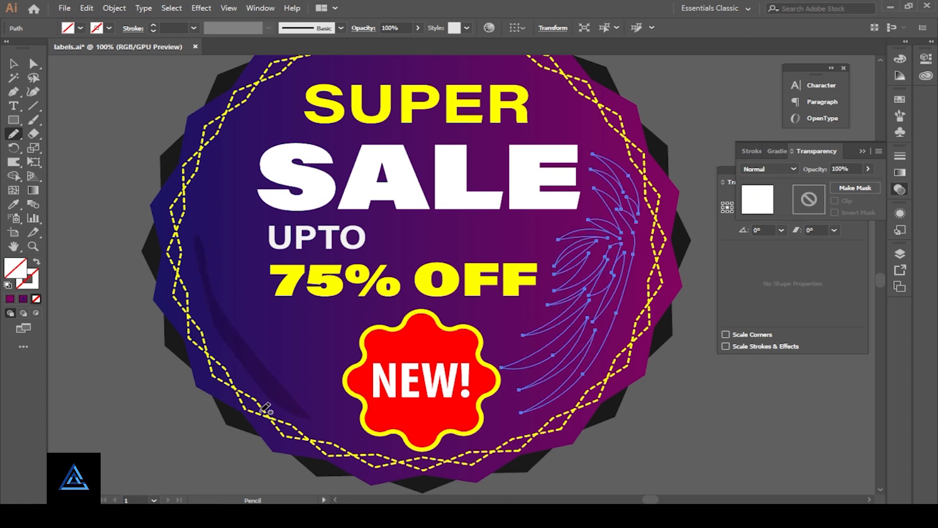
left_click(14, 64)
left_click(696, 385)
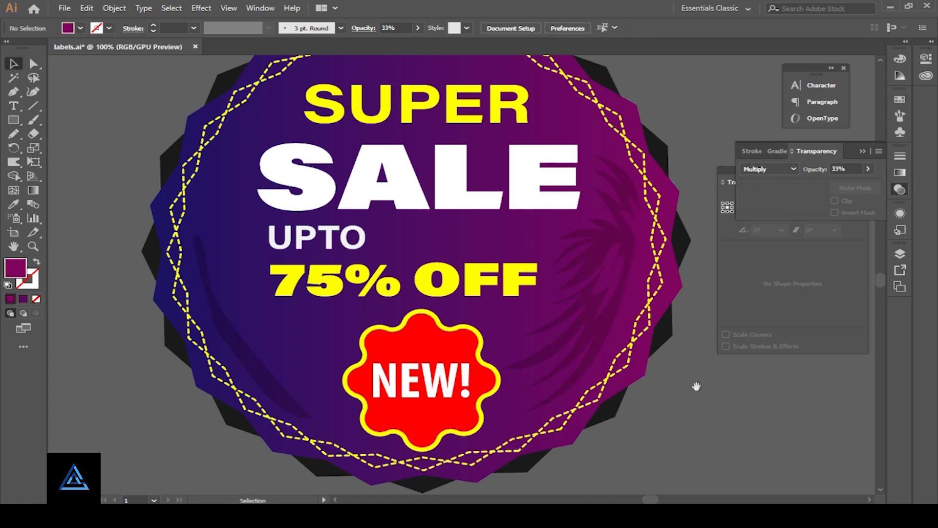
left_click_drag(703, 338, 679, 383)
left_click_drag(534, 224, 547, 223)
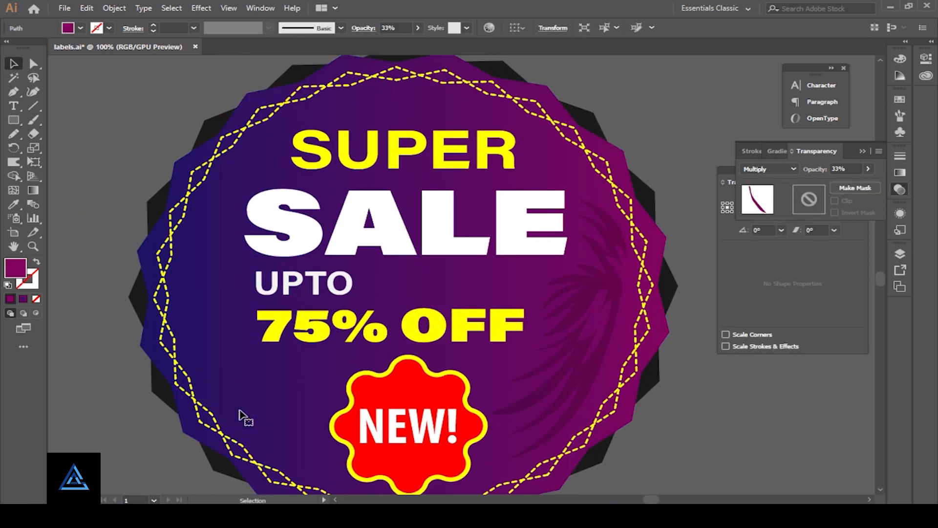
Create a copy of the wing reflected about the horizontal axis and place it on the label's left side
right_click(584, 381)
mouse_move(636, 306)
left_click(802, 352)
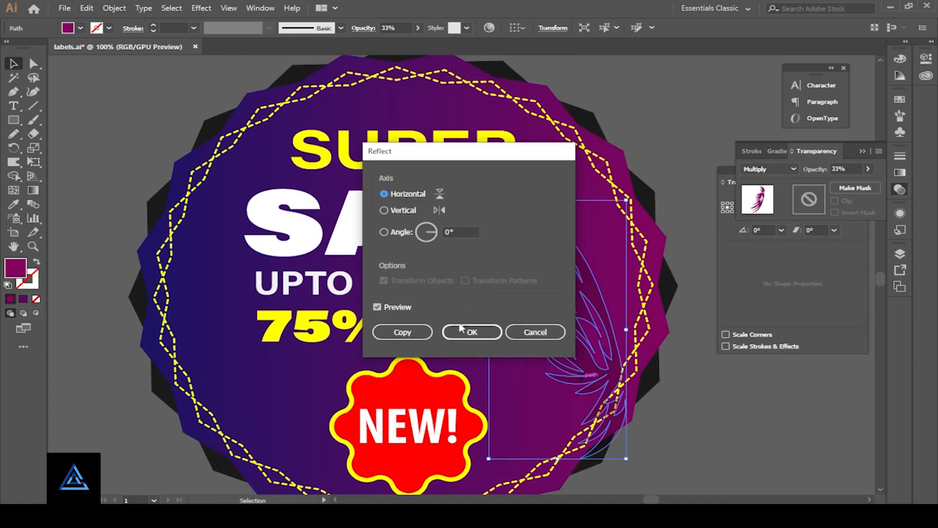
left_click(471, 331)
left_click_drag(580, 375, 200, 370)
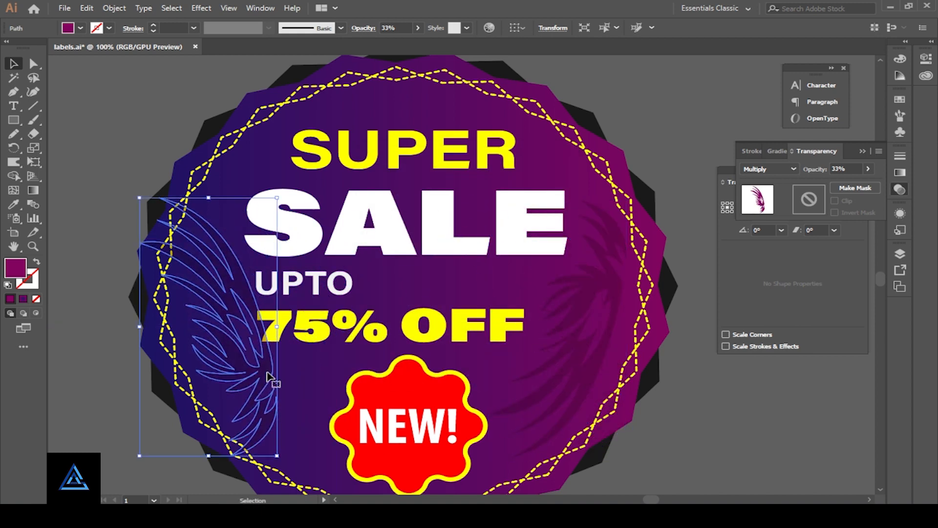
Reflect the left wing about the vertical axis
right_click(265, 389)
mouse_move(315, 298)
left_click(450, 342)
left_click(393, 211)
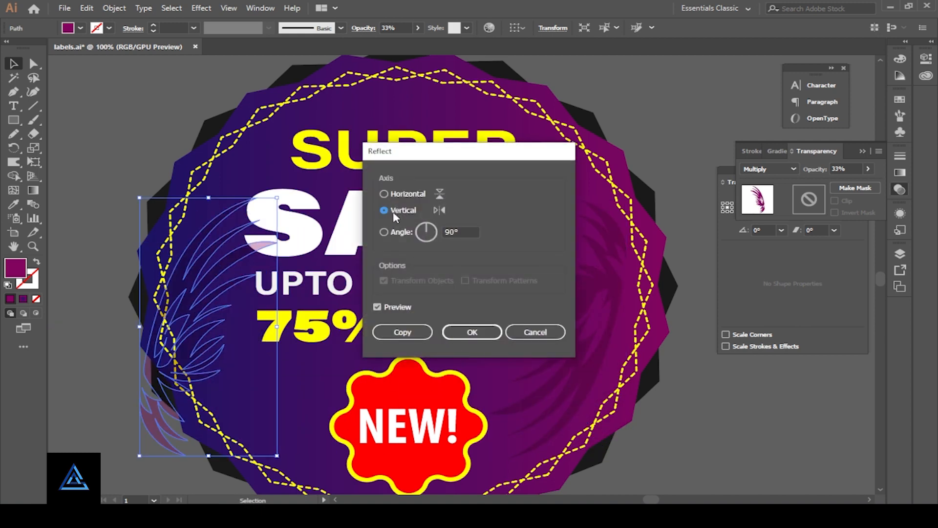
left_click(393, 193)
left_click(472, 332)
Reflect the left wing about the horizontal axis and move it slightly inward toward the label's centre
right_click(207, 318)
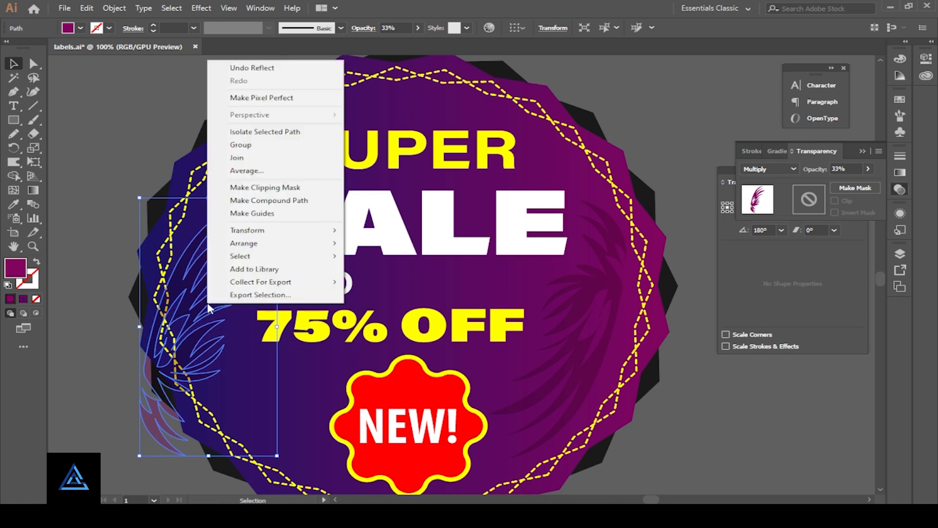
mouse_move(293, 229)
left_click(371, 262)
left_click(496, 334)
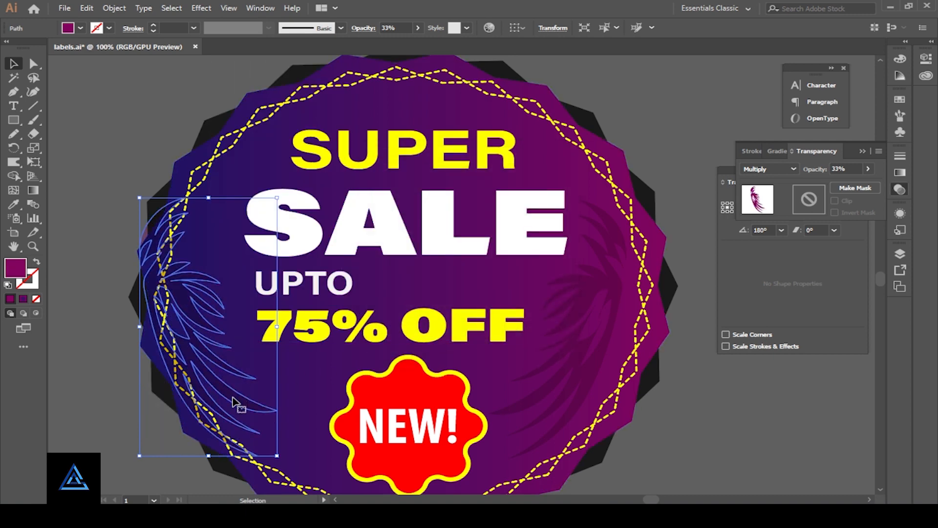
left_click_drag(237, 402, 269, 398)
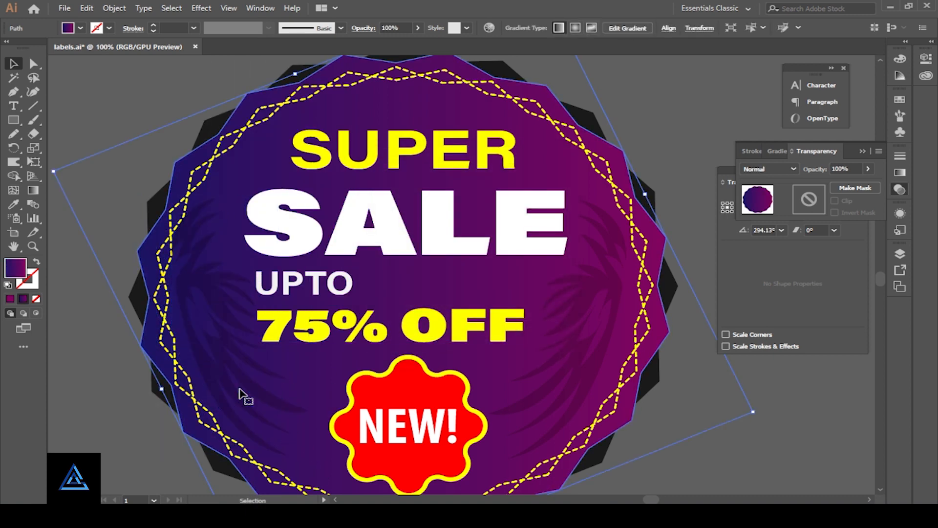
Flip the left wing back about the horizontal axis and adjust its placement inside the label's left edge
right_click(228, 375)
mouse_move(264, 300)
left_click(386, 333)
left_click(472, 332)
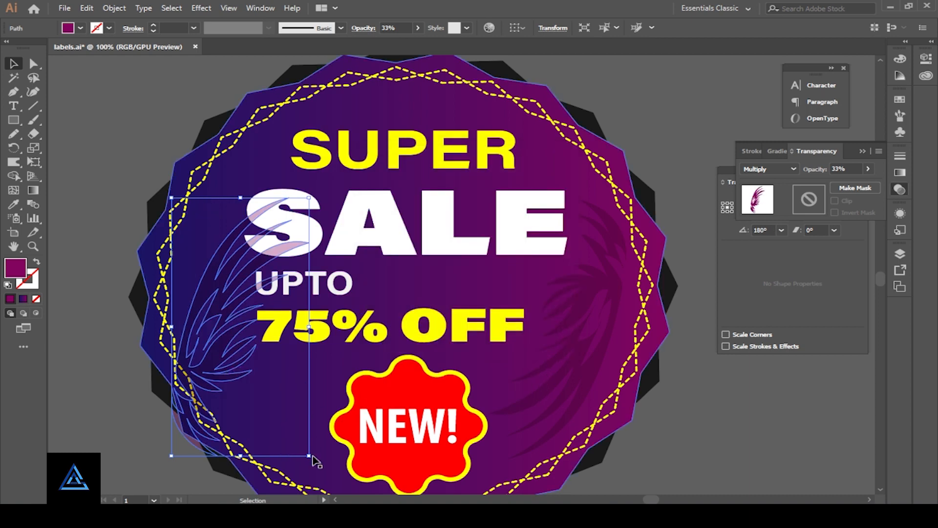
left_click_drag(385, 404, 382, 410)
left_click_drag(263, 439, 270, 452)
left_click_drag(386, 419, 501, 389)
left_click(119, 394)
Draw a wide feathered arc above SUPER with the Pencil and give it the wings' Multiply, 33% opacity style
key("ctrl+plus")
key("ctrl+minus")
key("ctrl+minus")
scroll(634, 361, "up", 1)
key("ctrl+plus")
key("ctrl+plus")
scroll(501, 389, "up", 5)
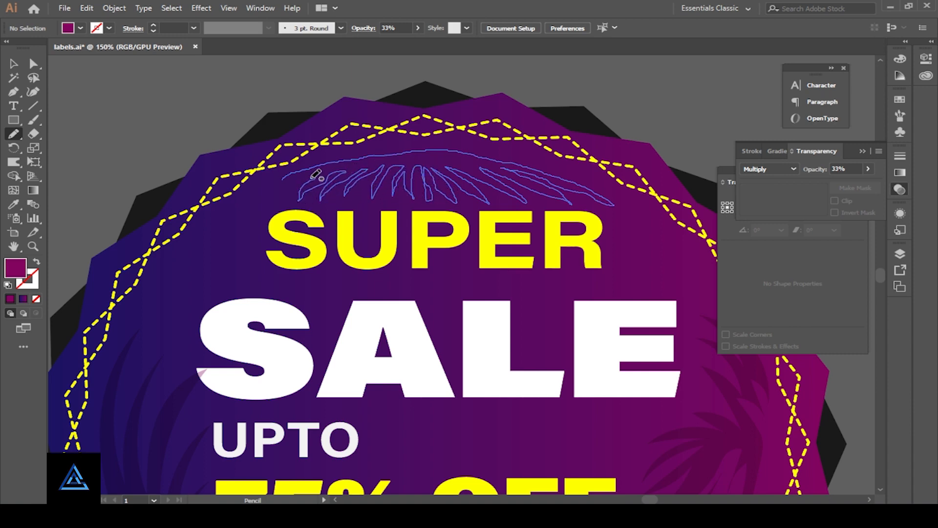
left_click(13, 64)
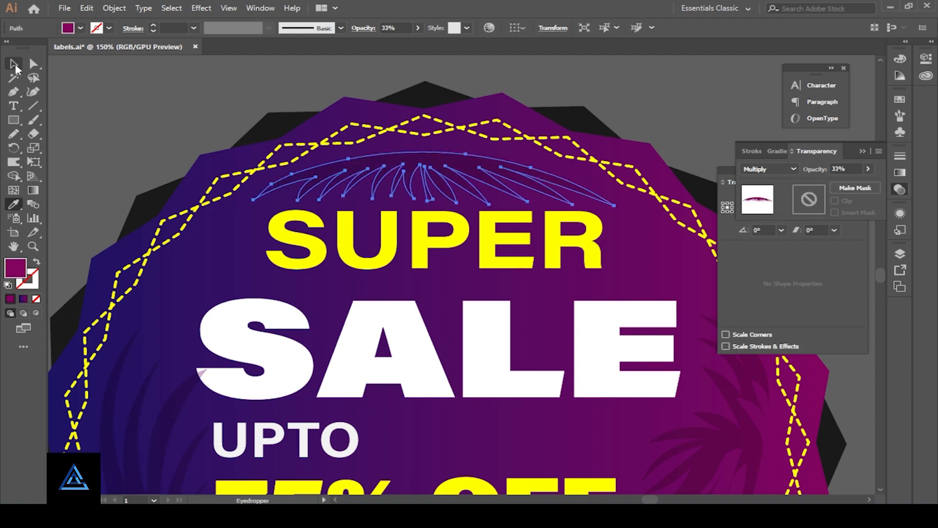
left_click(95, 123)
Refine the feathered arc's central feathers by curving the straight edge, closing the blunt tip to a point and shifting the neighbouring anchor
key("ctrl+0")
left_click_drag(673, 384, 281, 237)
left_click_drag(850, 378, 494, 425)
key("ctrl+plus")
key("ctrl+plus")
key("ctrl+plus")
left_click_drag(460, 233, 459, 468)
key("a")
left_click(393, 184)
key("ctrl+plus")
key("ctrl+plus")
key("ctrl+plus")
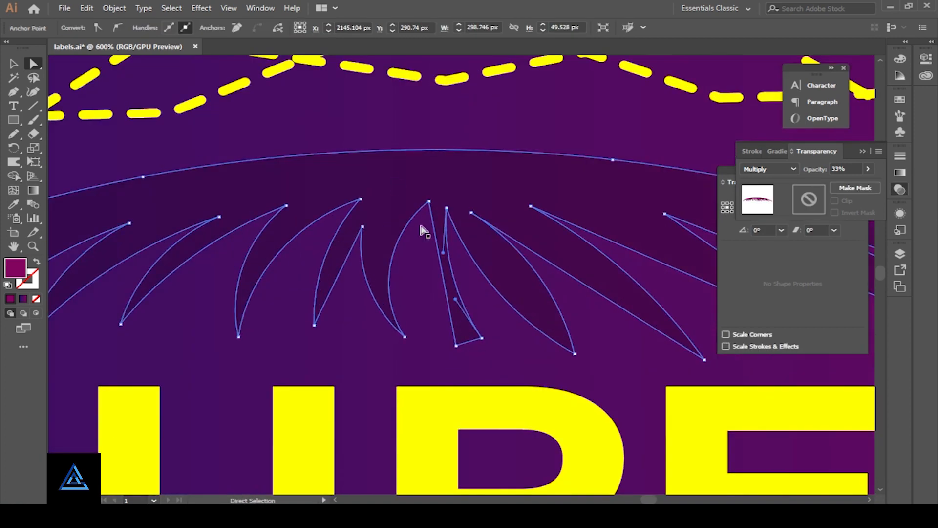
left_click(429, 202)
left_click_drag(434, 258, 410, 255)
left_click_drag(457, 346, 481, 338)
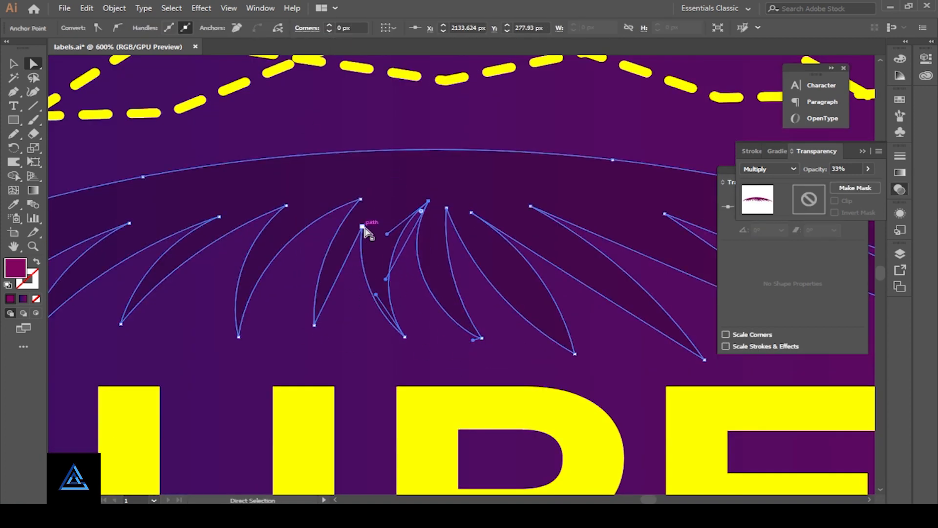
left_click_drag(363, 227, 374, 220)
left_click(358, 323)
Expand the two yellow dashed outlines and ungroup the result
key("ctrl+0")
left_click_drag(783, 414, 171, 300)
left_click_drag(794, 383, 561, 418)
key("v")
left_click(185, 110)
left_click(259, 150)
left_click(253, 153, "shift")
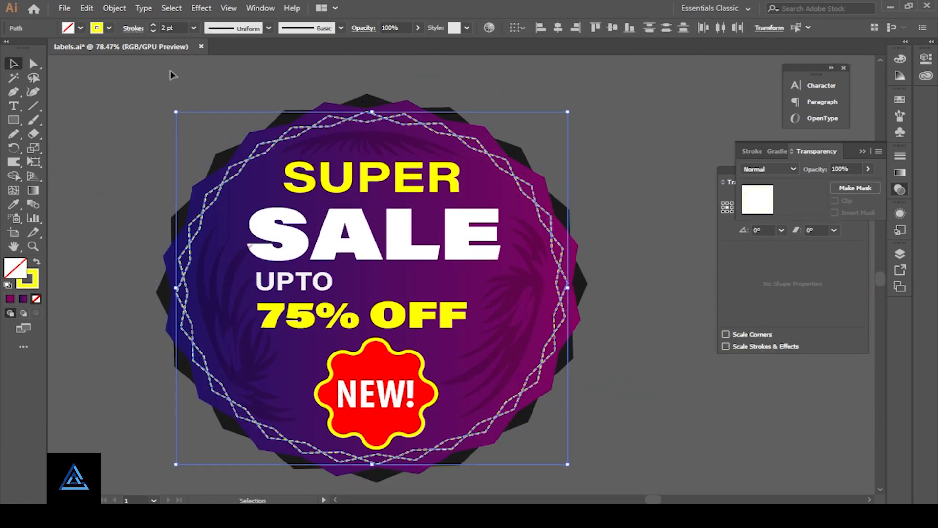
left_click(114, 8)
left_click(133, 134)
left_click(423, 322)
left_click(115, 8)
left_click(133, 64)
left_click(188, 105)
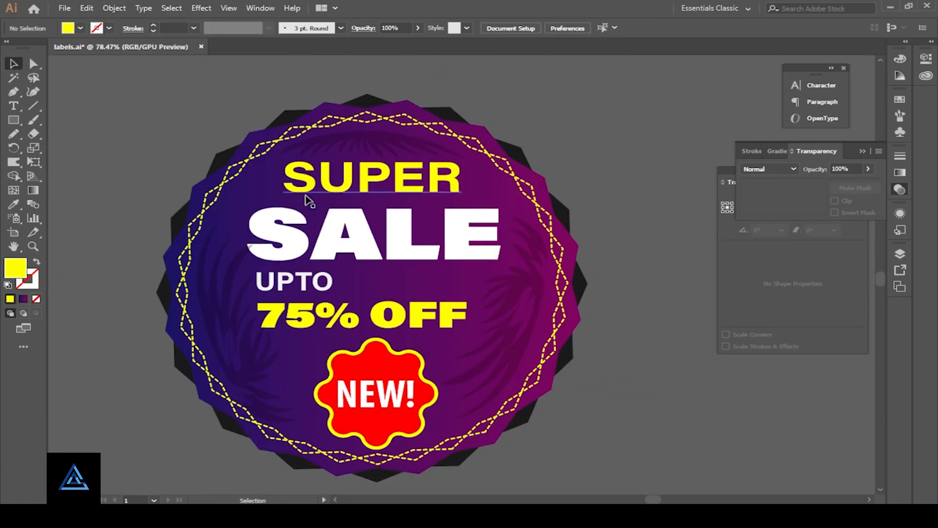
Select SUPER, SALE, UPTO, 75% OFF and the NEW! badge together and start expanding them
left_click(305, 192)
left_click(314, 247, "shift")
left_click(326, 289, "shift")
left_click(341, 323, "shift")
left_click(373, 401, "shift")
left_click(117, 9)
left_click(129, 134)
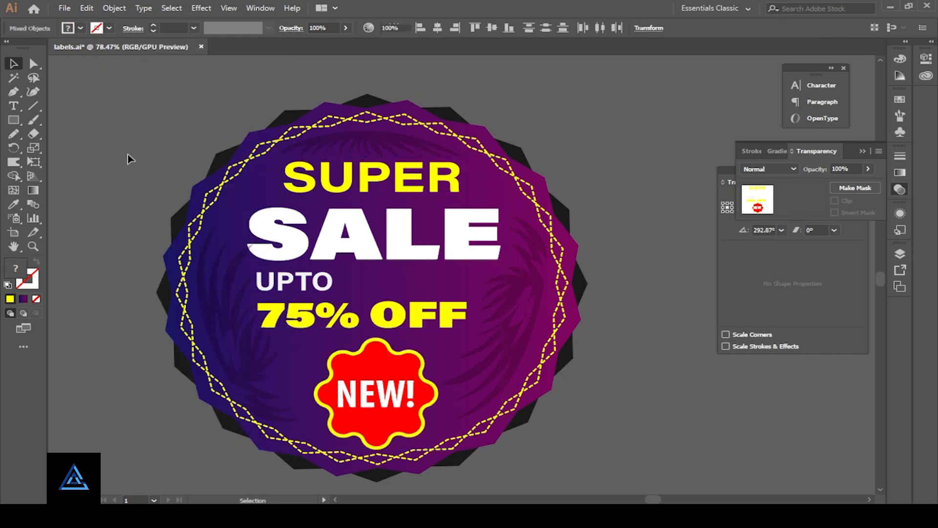